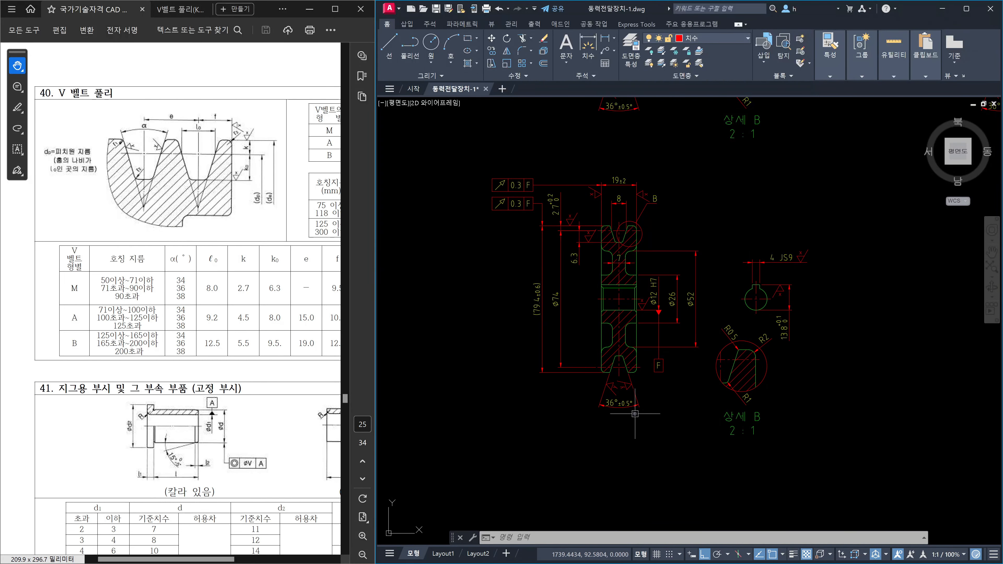
Copy the datum F symbol and both 0.3 F runout frames from the lower pulley view to the matching 19±2 dimension corner of the upper one
scroll(569, 293, up, 2)
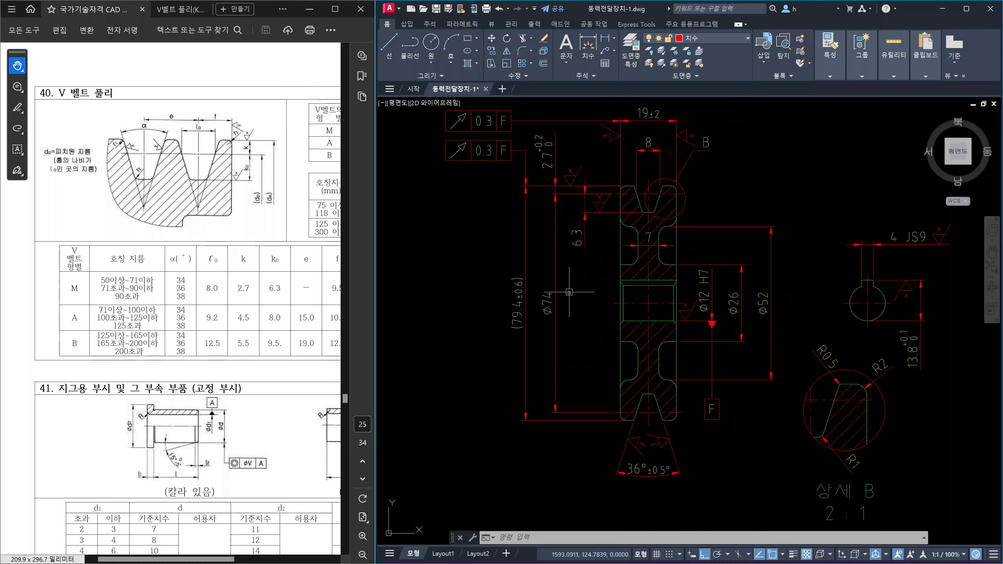
mouse_move(576, 296)
middle_down()
mouse_move(589, 345)
mouse_move(591, 326)
middle_up()
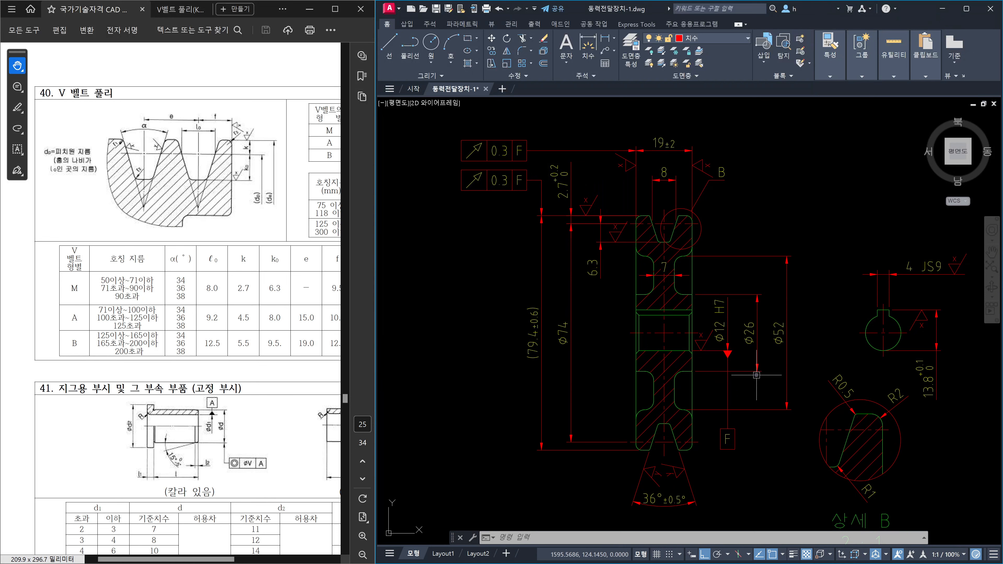
scroll(757, 375, down, 5)
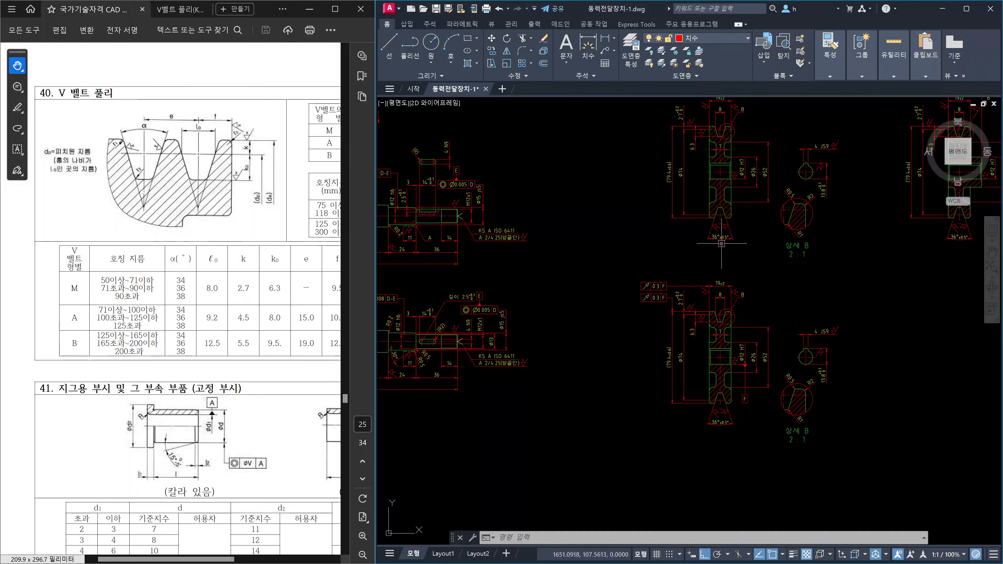
scroll(742, 383, up, 4)
key(Escape)
key(Escape)
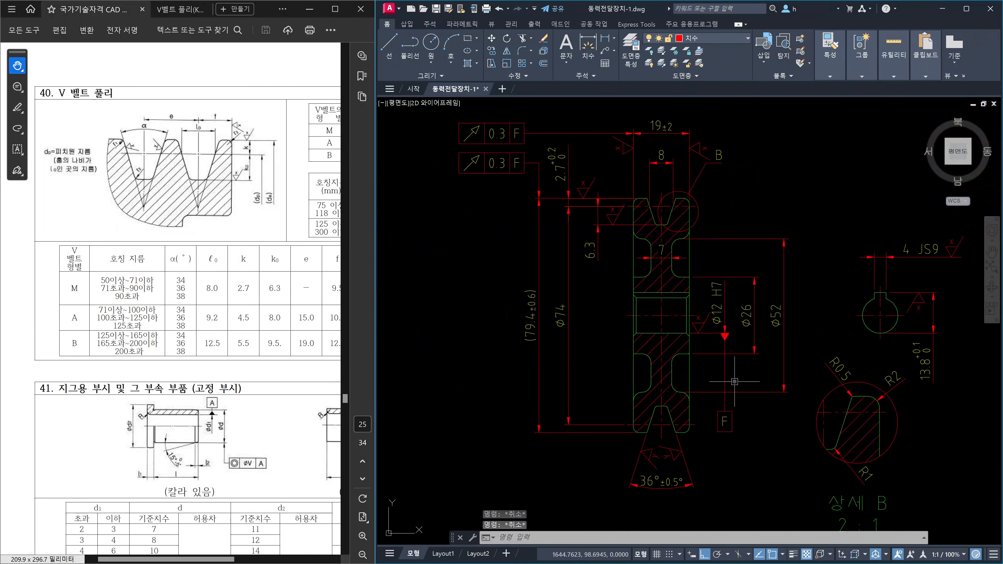
text(co)
key(Return)
click(737, 444)
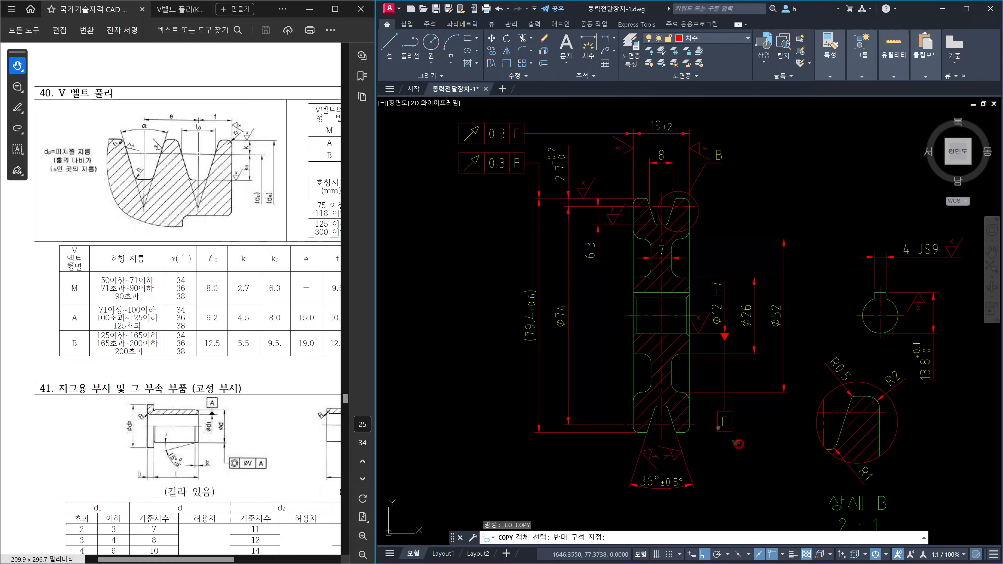
click(674, 340)
middle_drag(523, 197, 595, 368)
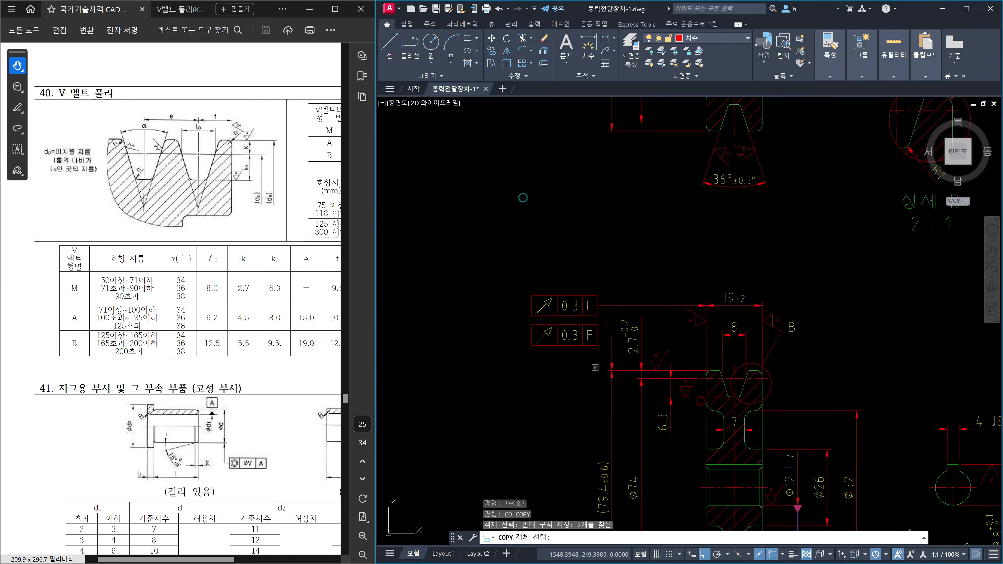
click(598, 354)
click(506, 253)
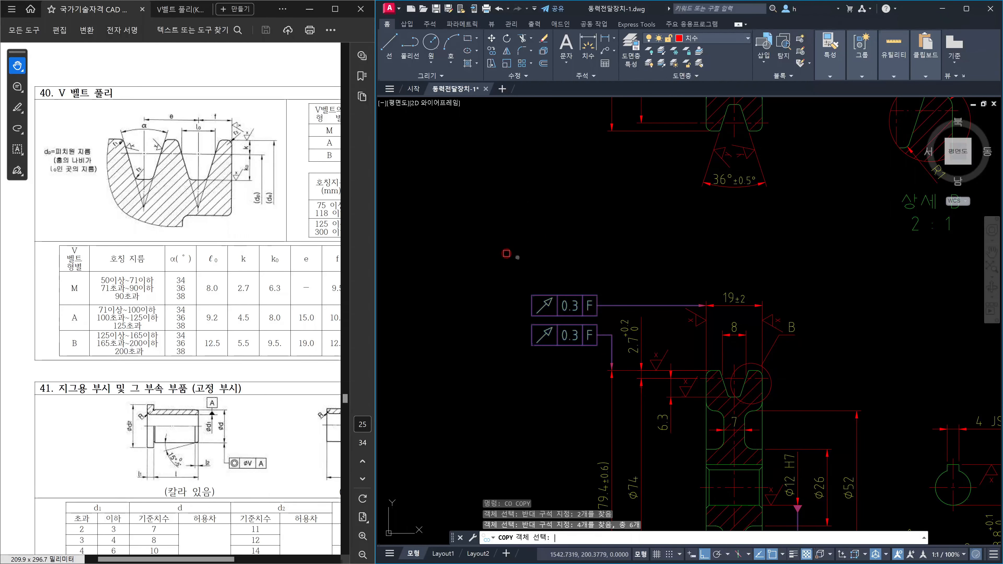
key(Return)
click(705, 305)
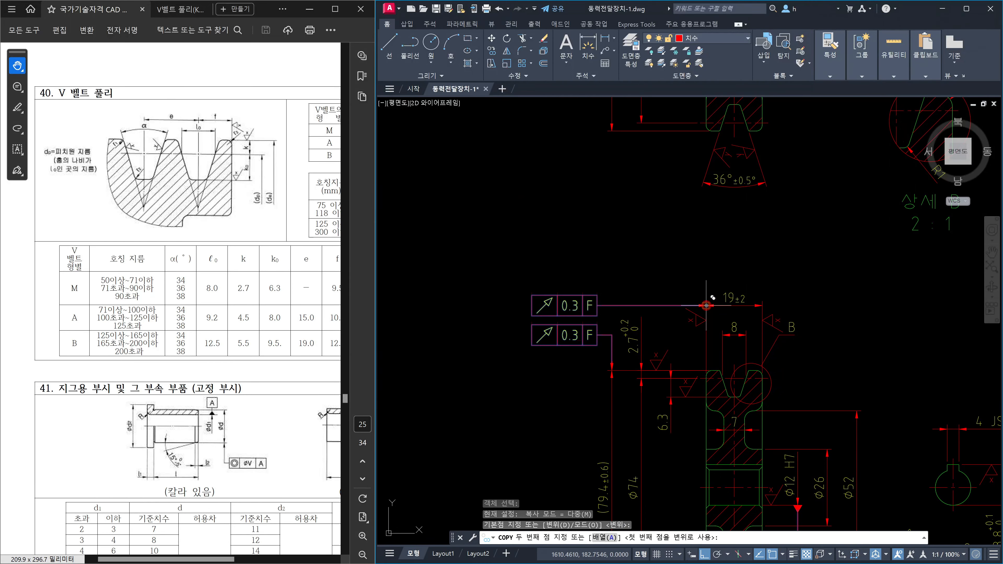
scroll(676, 202, down, 4)
scroll(687, 263, up, 6)
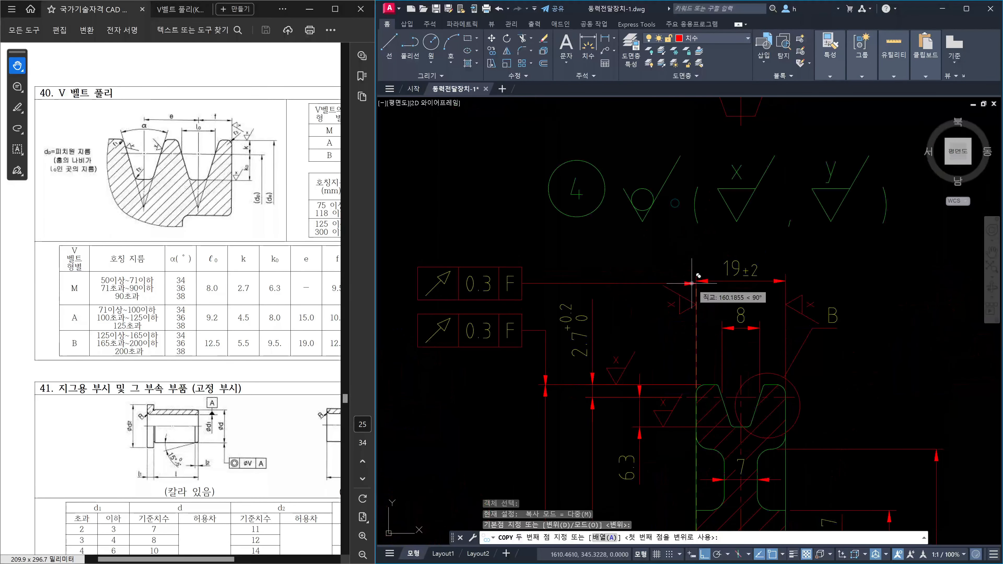
click(696, 280)
key(Escape)
Examine the copied tolerances on the upper pulley view and highlight the centreline of its Ø12 H7 bore
scroll(744, 283, down, 6)
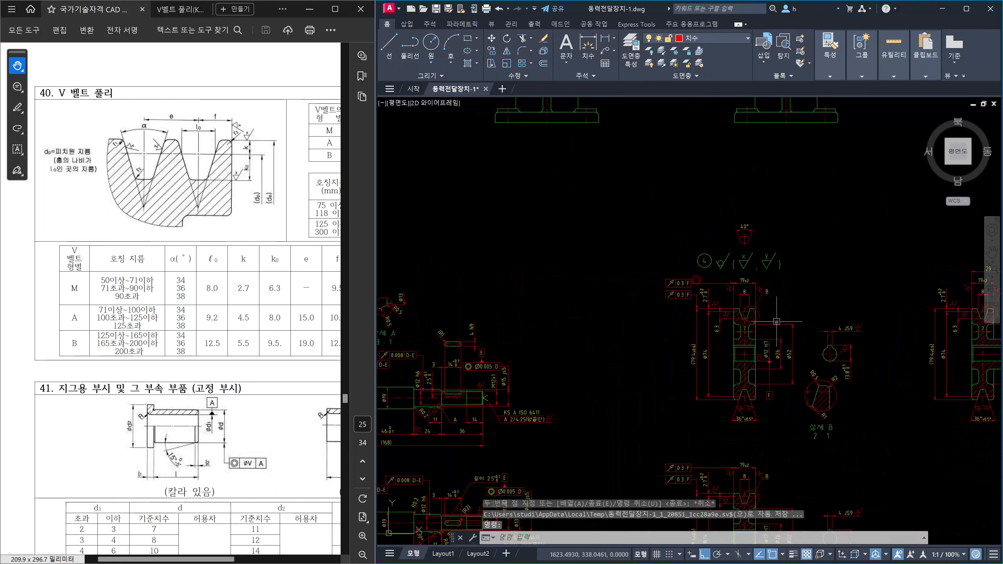
mouse_move(780, 327)
middle_down()
mouse_move(581, 247)
mouse_move(569, 258)
middle_up()
scroll(529, 251, up, 4)
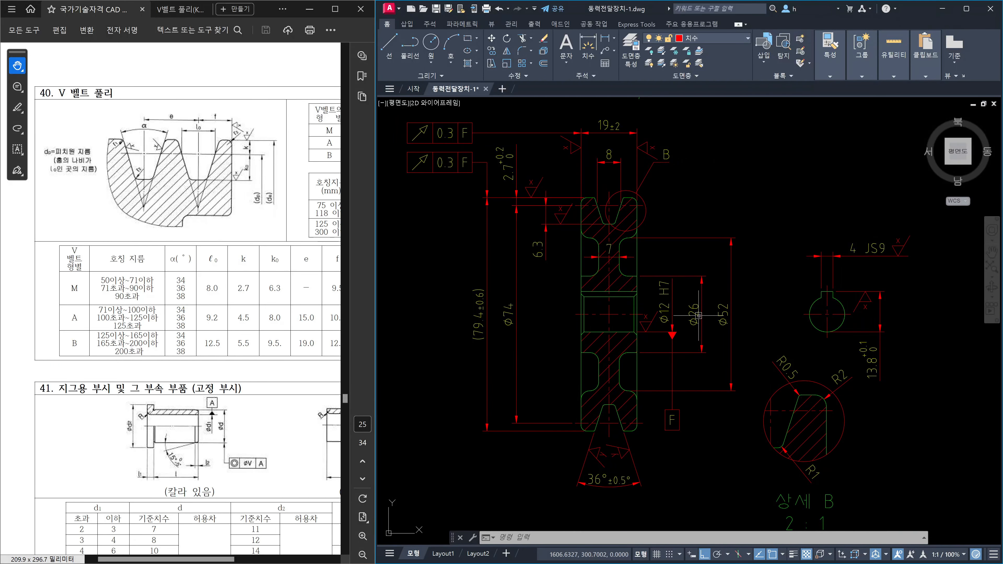
mouse_move(699, 316)
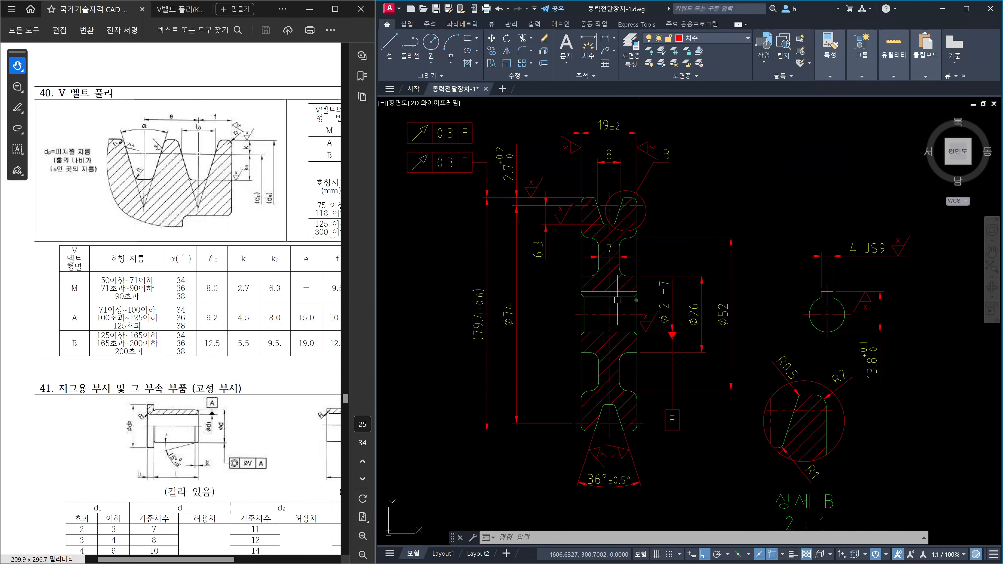
click(621, 314)
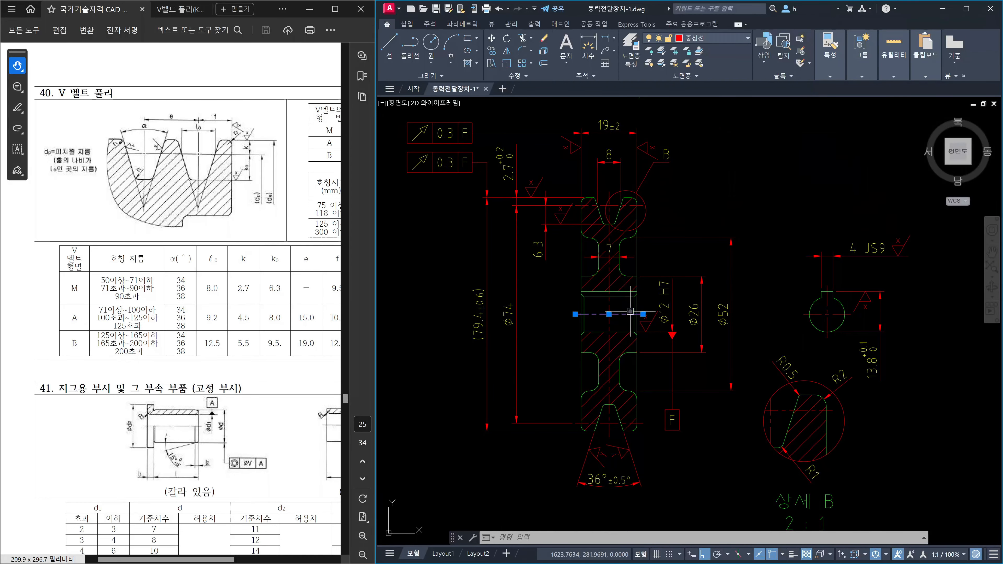
key(Escape)
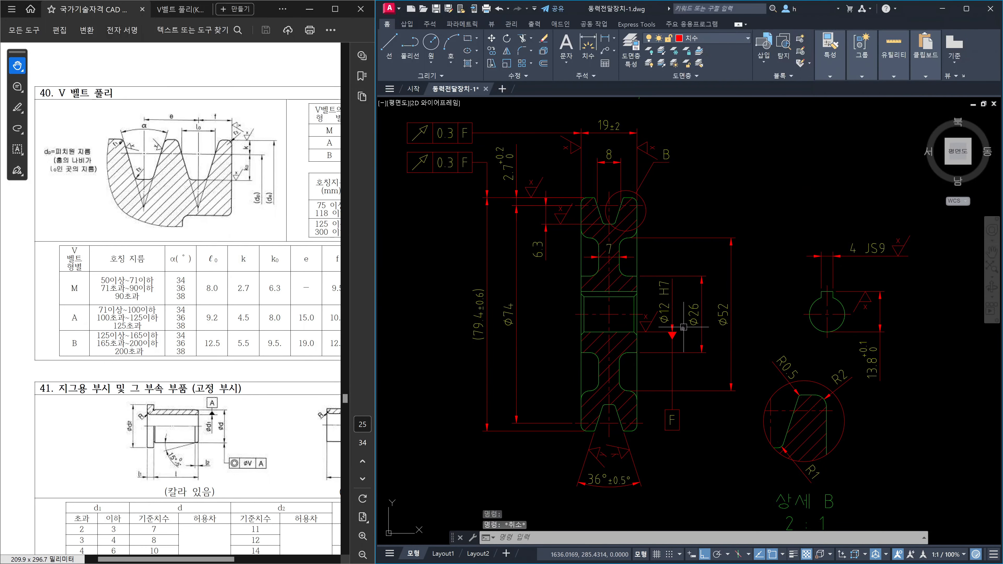
key(Escape)
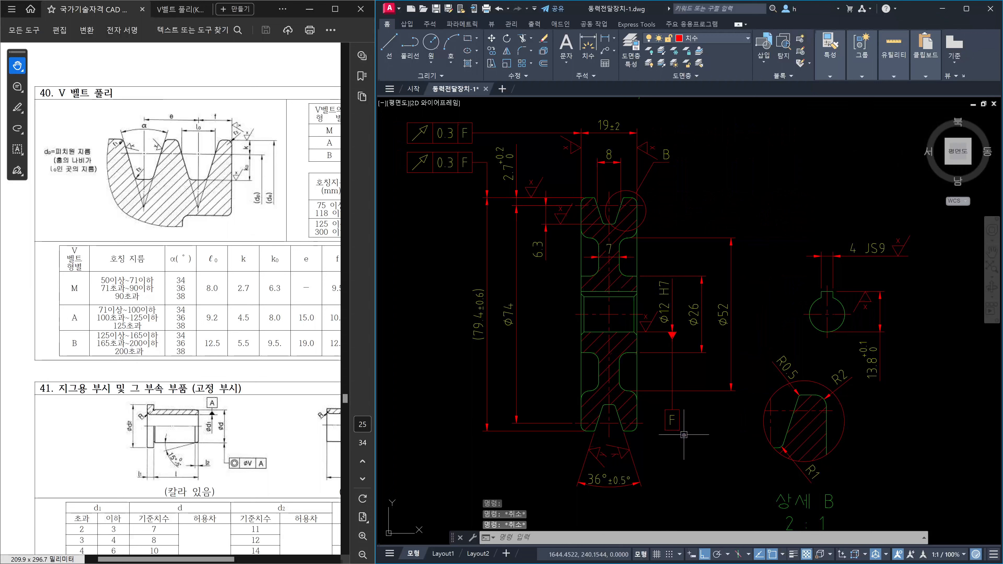
Try to move the datum F symbol sideways off the Ø12 H7 dimension line, and undo the move
text(m)
key(space)
click(694, 435)
click(658, 400)
key(space)
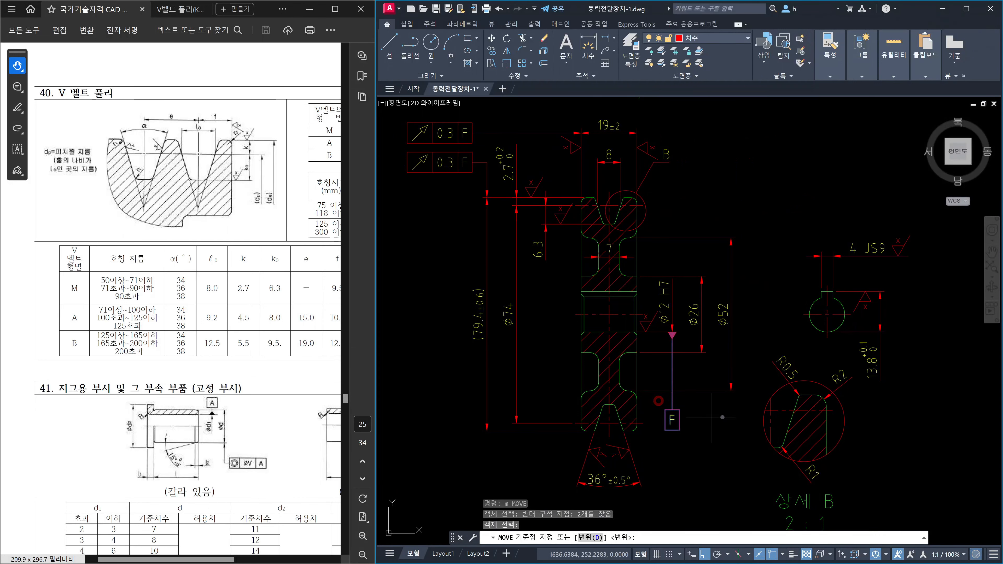
click(724, 418)
key(Escape)
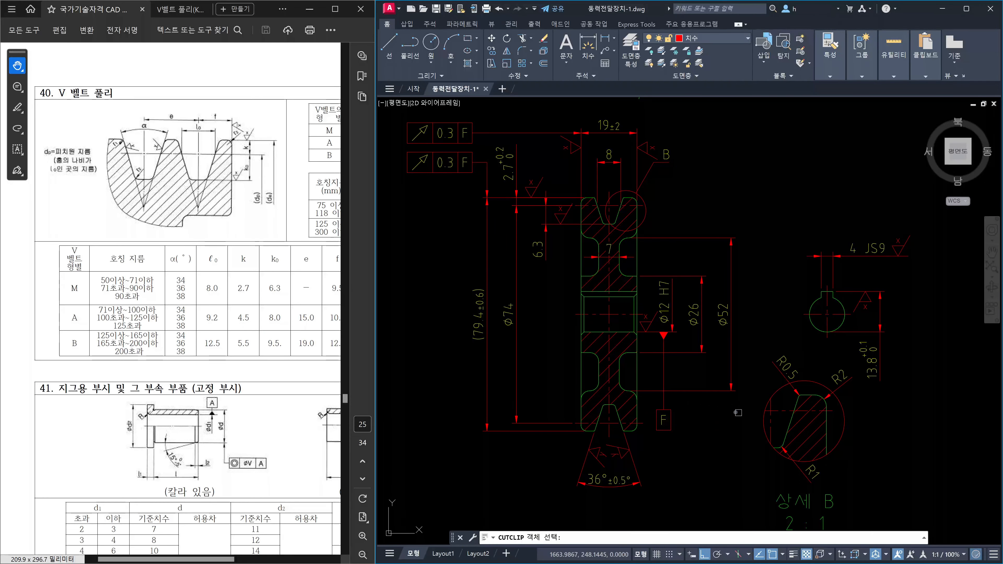
key(Escape)
key(Escape)
key(Escape)
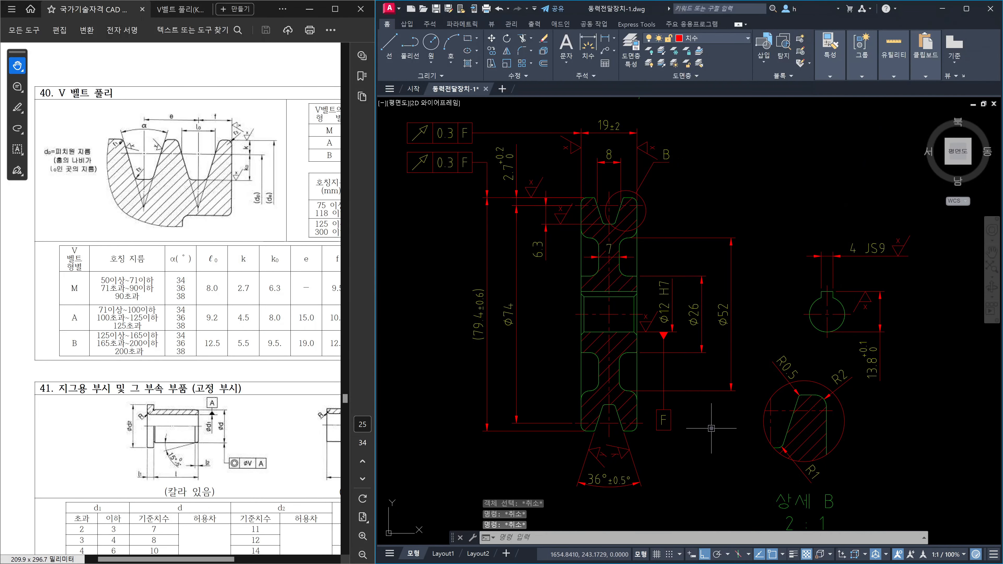
key(ctrl+z)
key(ctrl+z)
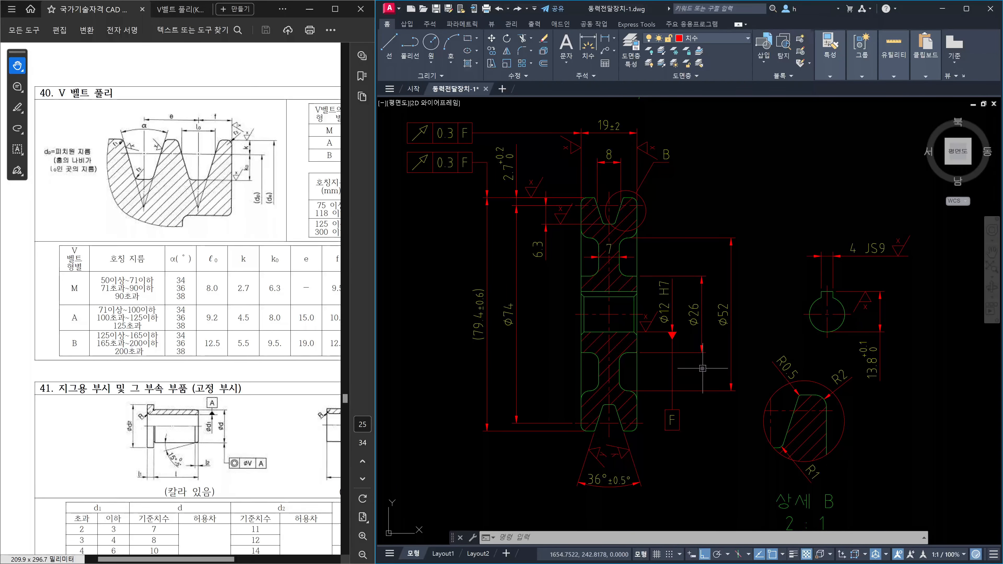
Highlight the pulley's outer diameter dimension and look up the outer diameter tolerance and runout values in the V-belt pulley standard tables
middle_drag(514, 213, 568, 270)
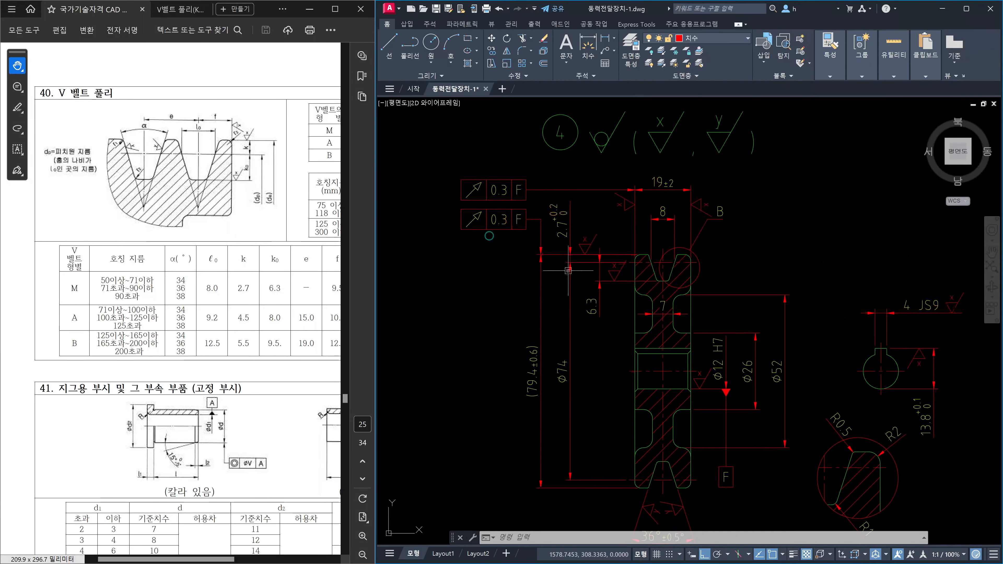
click(550, 323)
click(530, 317)
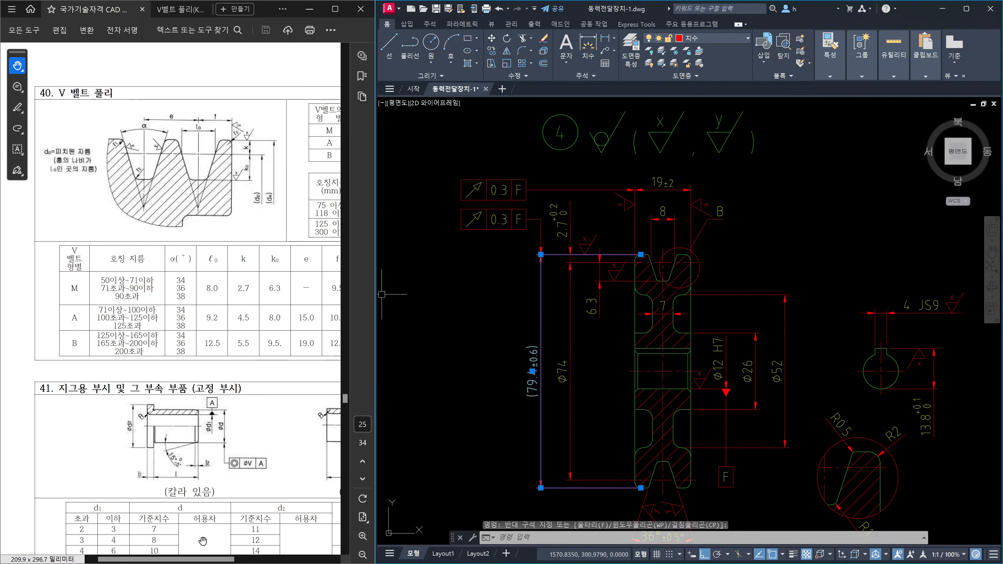
click(220, 560)
drag(220, 560, 304, 560)
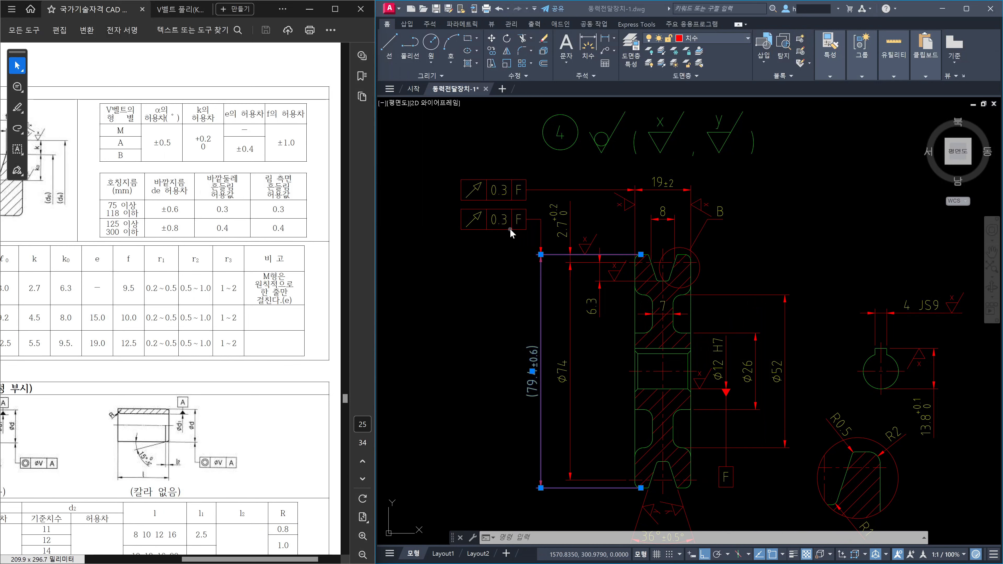
click(497, 270)
click(495, 270)
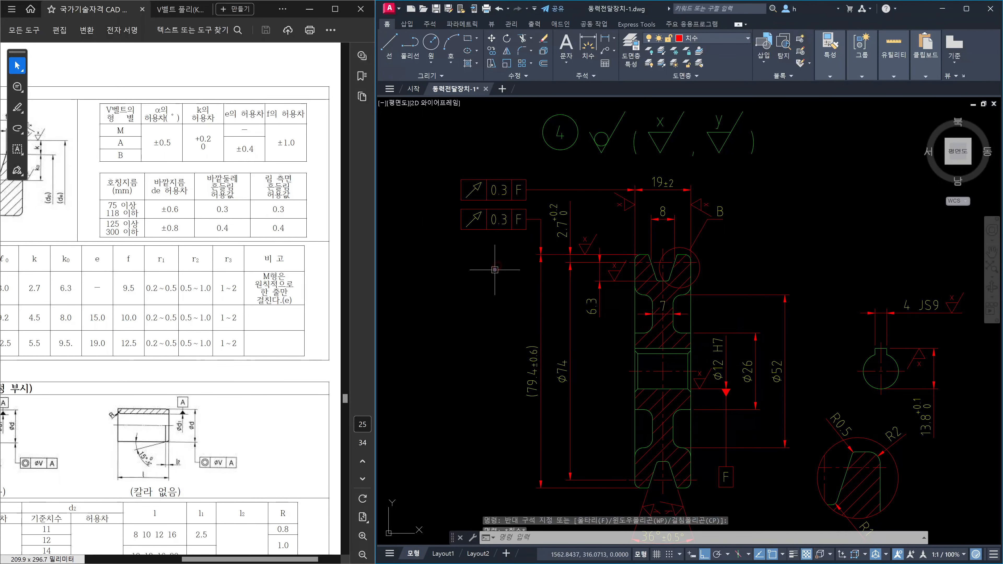
key(Escape)
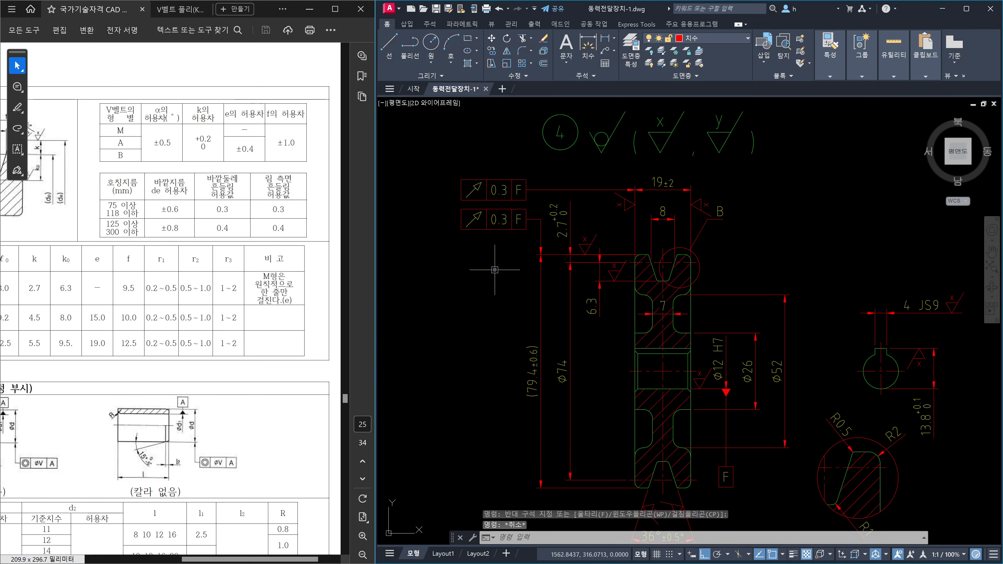
click(551, 415)
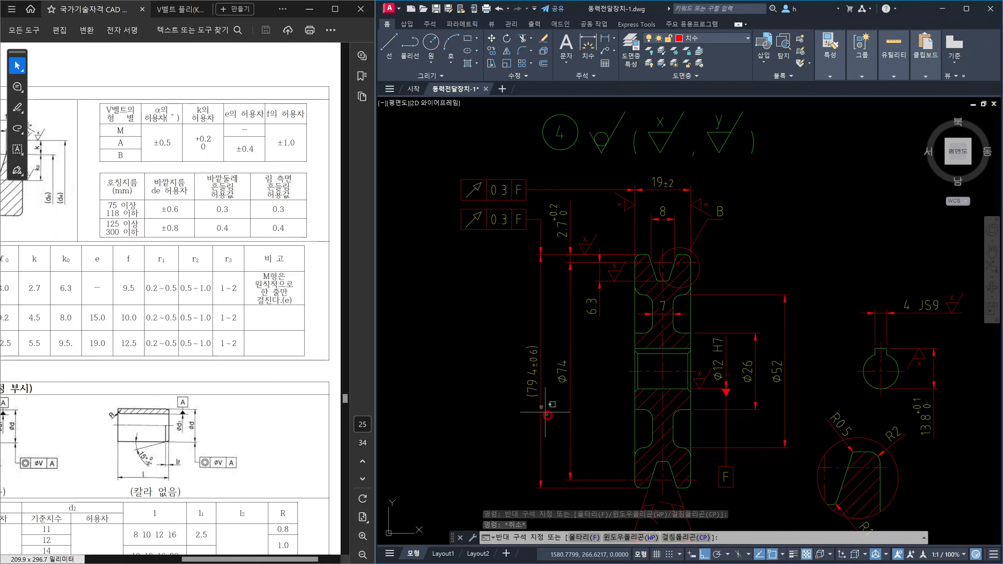
click(492, 320)
key(Escape)
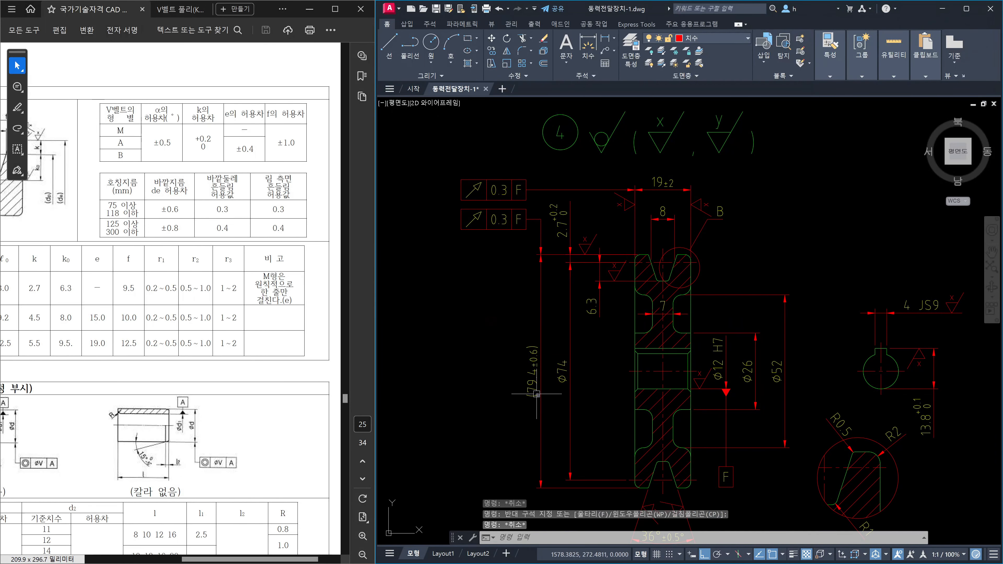
scroll(535, 393, up, 4)
click(534, 389)
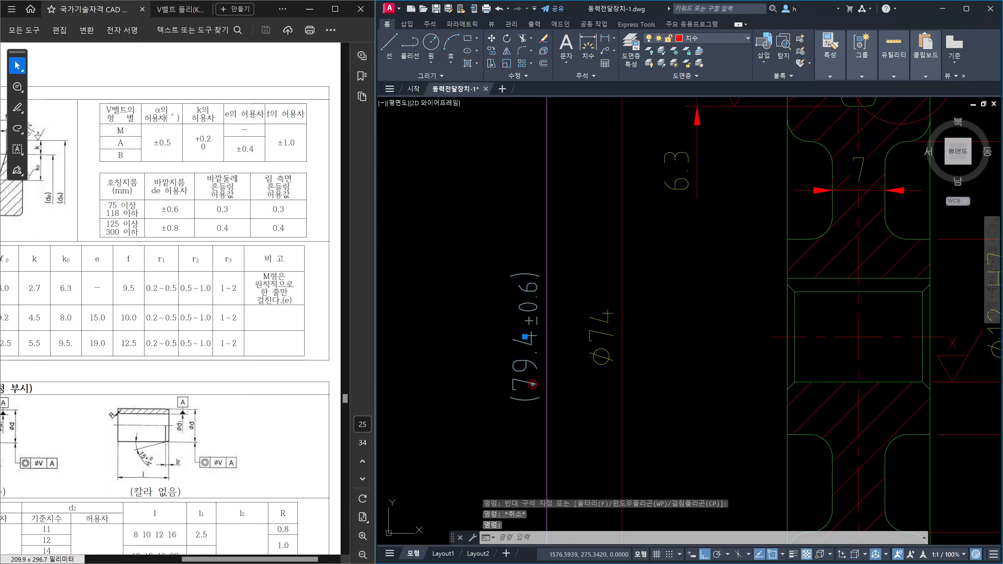
double_click(532, 384)
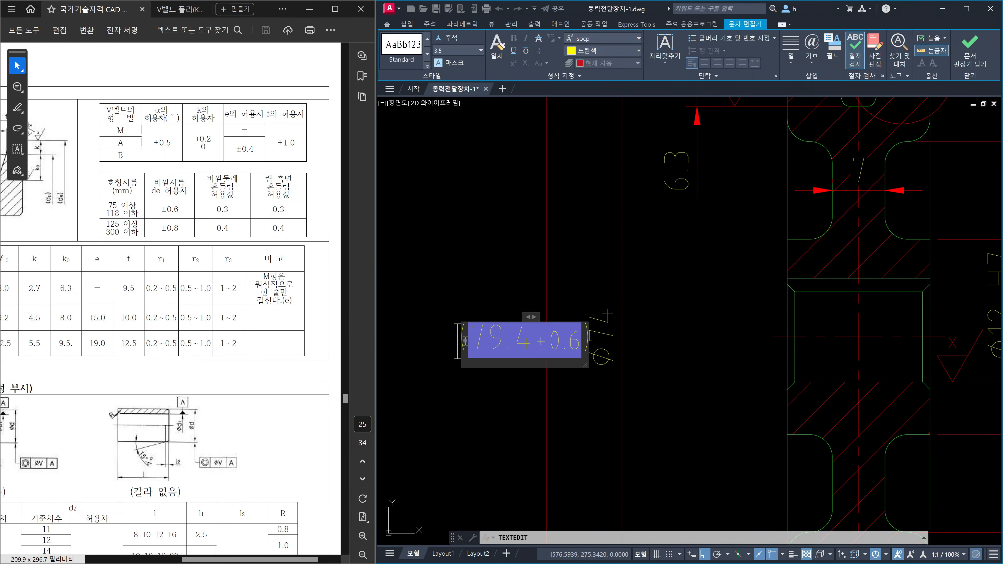
click(584, 420)
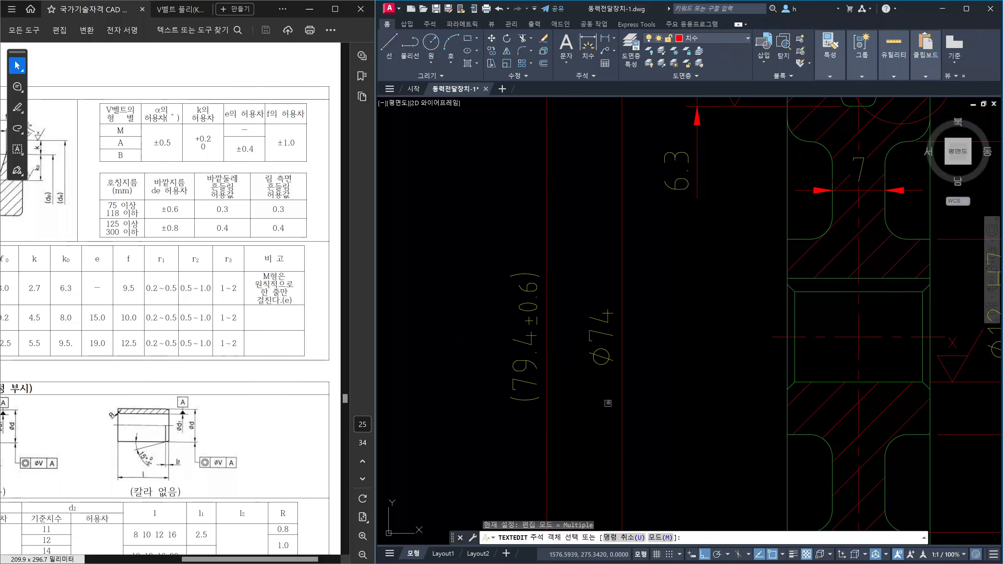
key(Escape)
key(Escape)
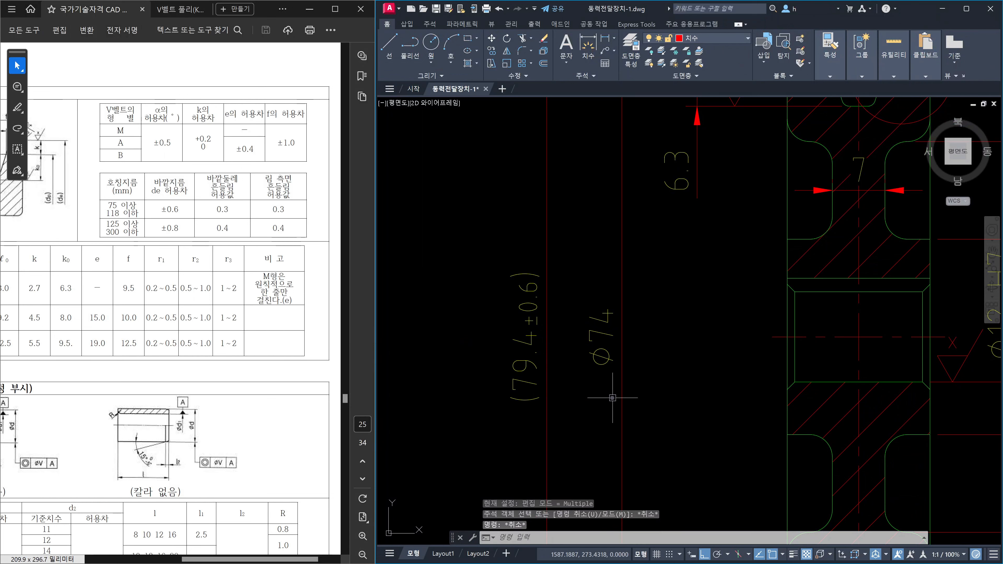
Add the diameter prefix %%C to the pulley's outer diameter dimension (79.4±0.6) through its properties
click(528, 388)
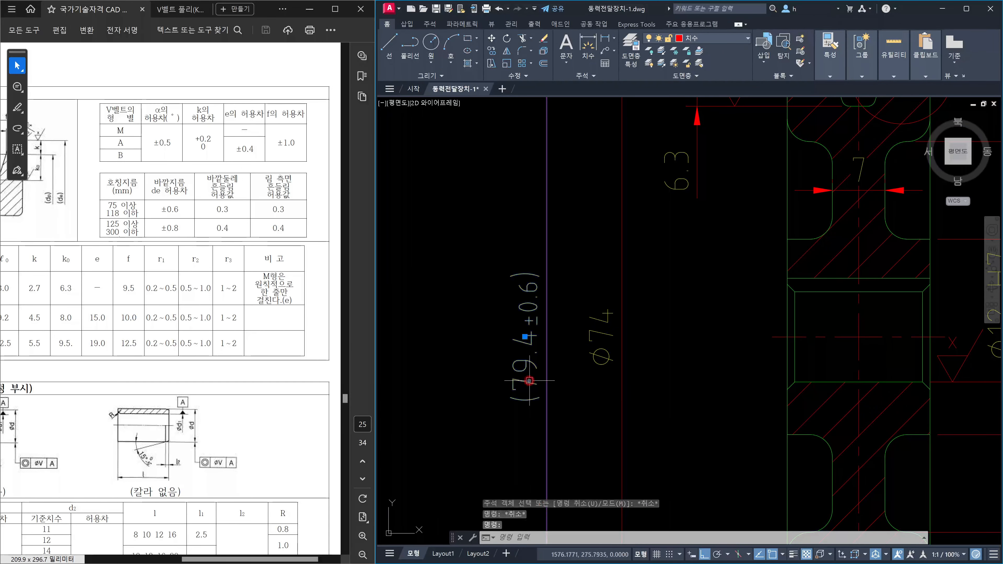
key(ctrl+1)
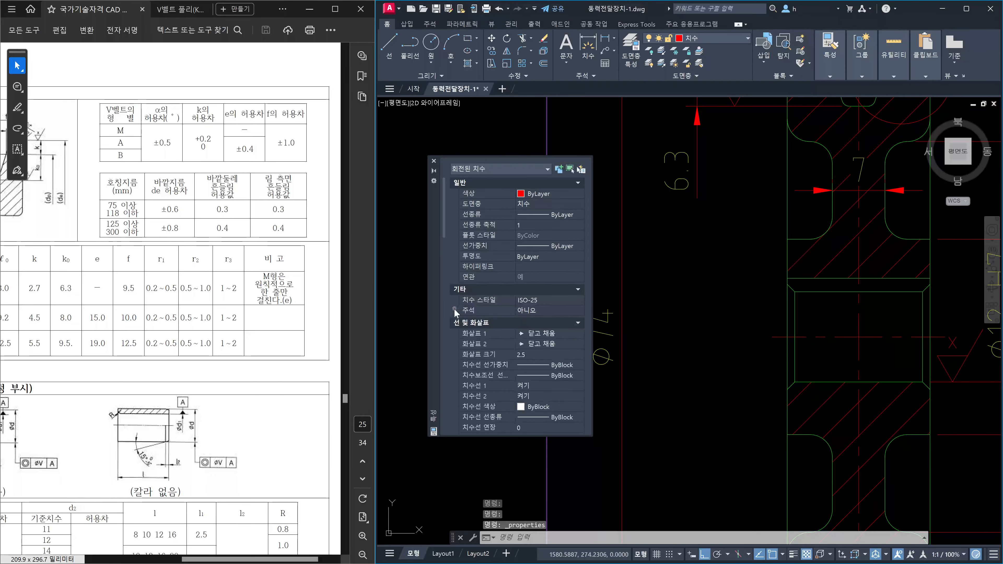
click(444, 297)
click(444, 298)
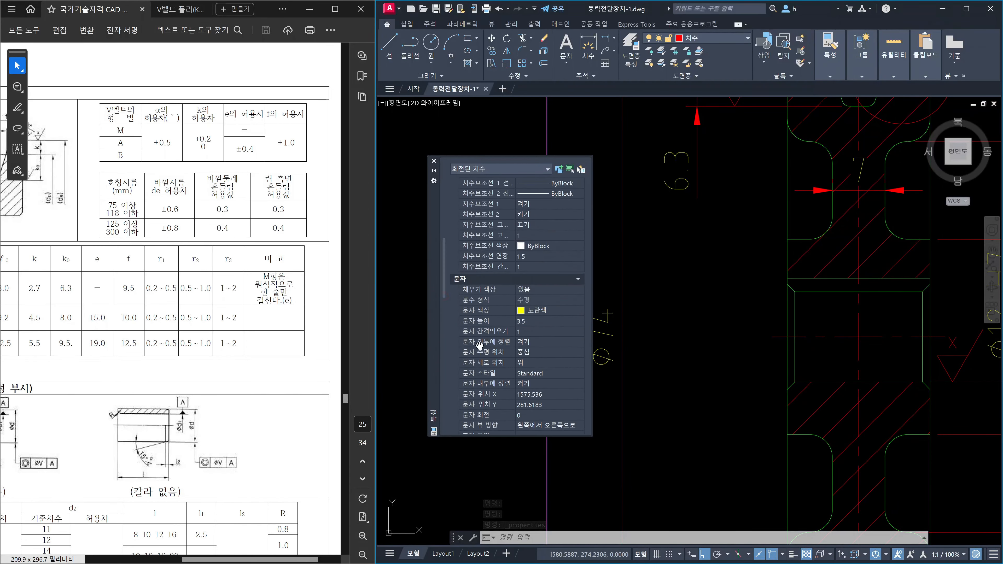
click(443, 327)
click(530, 301)
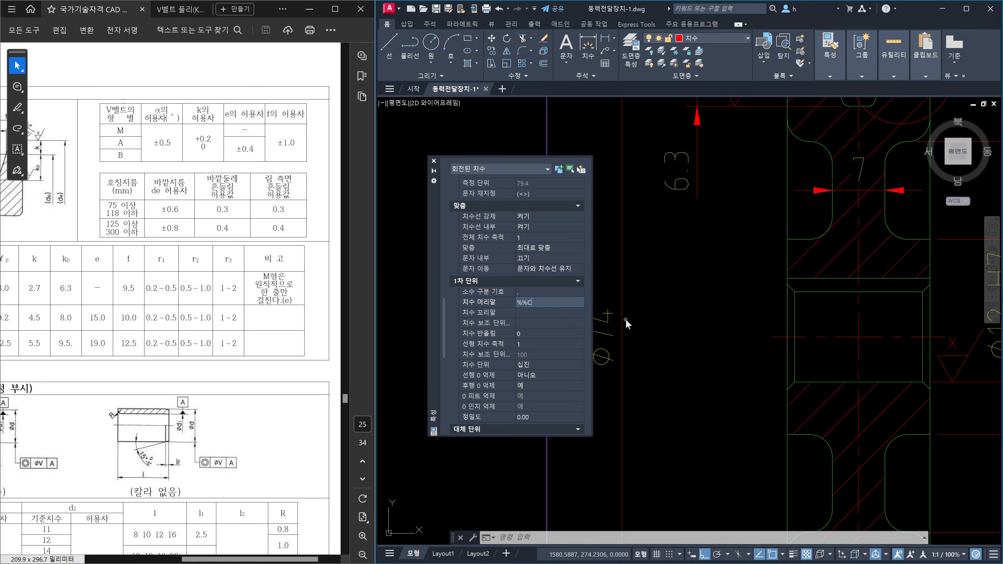
click(433, 161)
key(Escape)
scroll(572, 378, down, 4)
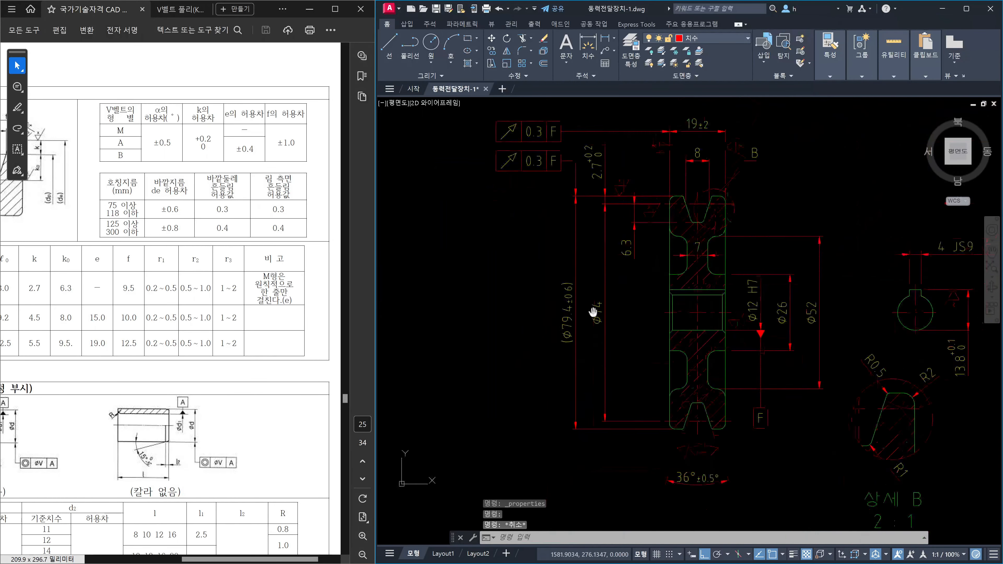
Match the properties of the upper pulley view's outer diameter dimension (Ø79.4±0.6) onto the same dimension in the lower pulley view
text(ma)
key(Return)
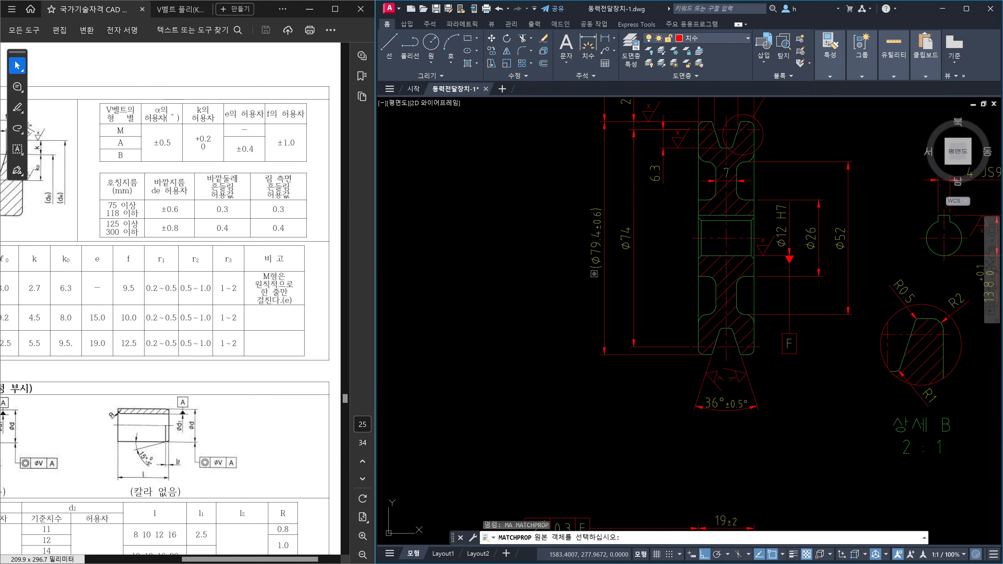
click(595, 273)
scroll(619, 266, down, 2)
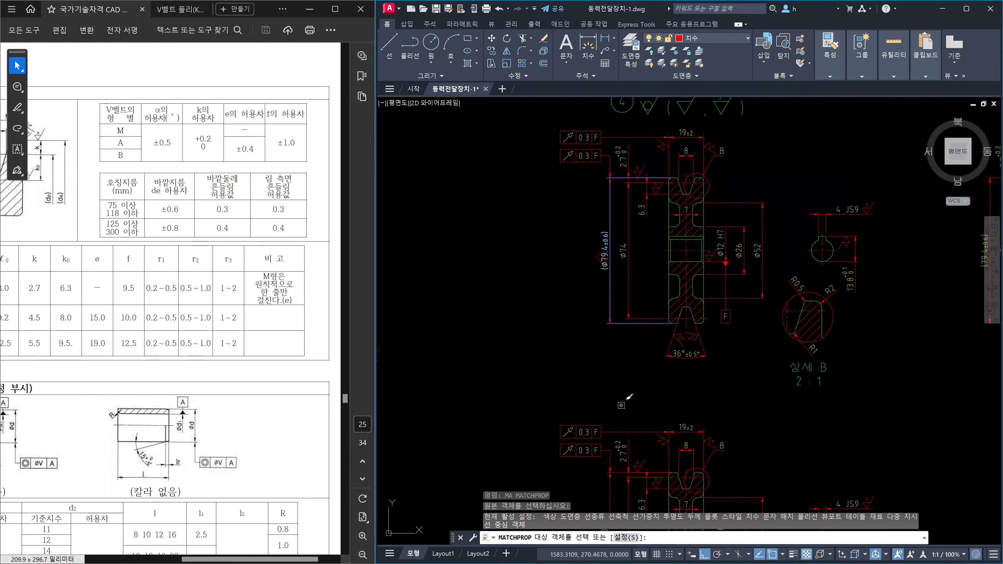
middle_drag(621, 440, 625, 327)
click(609, 414)
key(Escape)
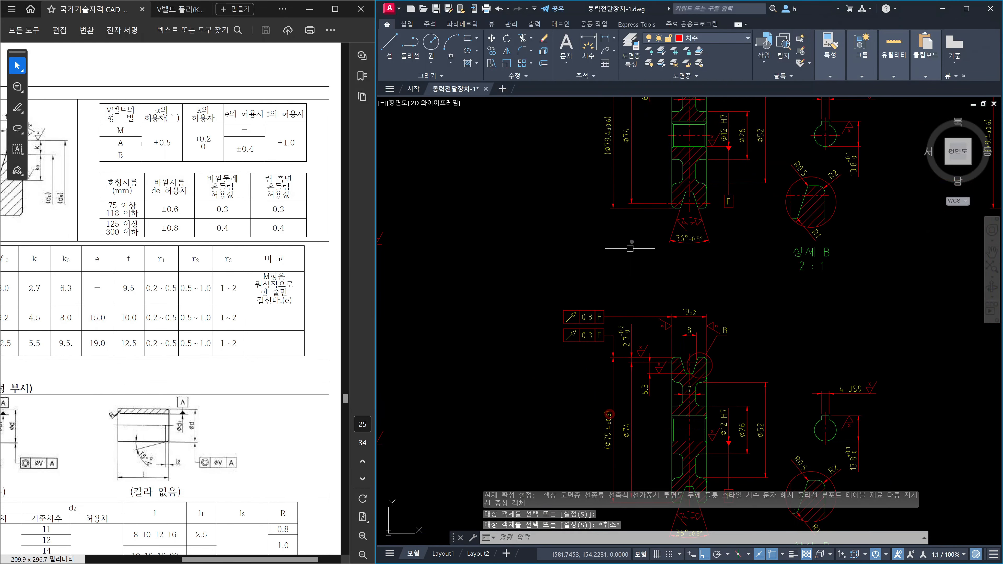
Examine the two 0.3 F runout tolerances on the lower pulley view and highlight the centreline of its Ø12 H7 bore
middle_drag(594, 402, 597, 205)
scroll(593, 124, up, 2)
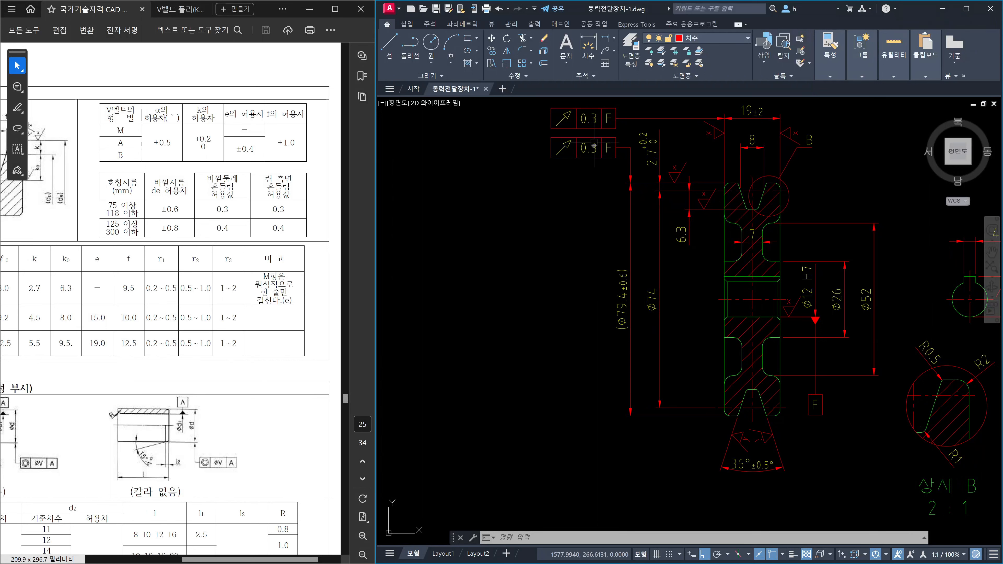
mouse_move(588, 148)
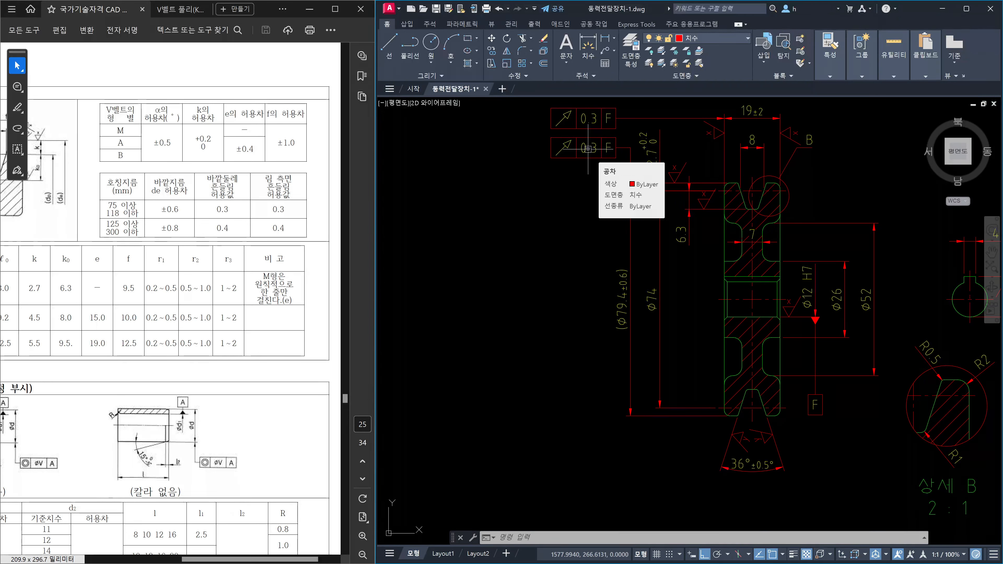
key(Escape)
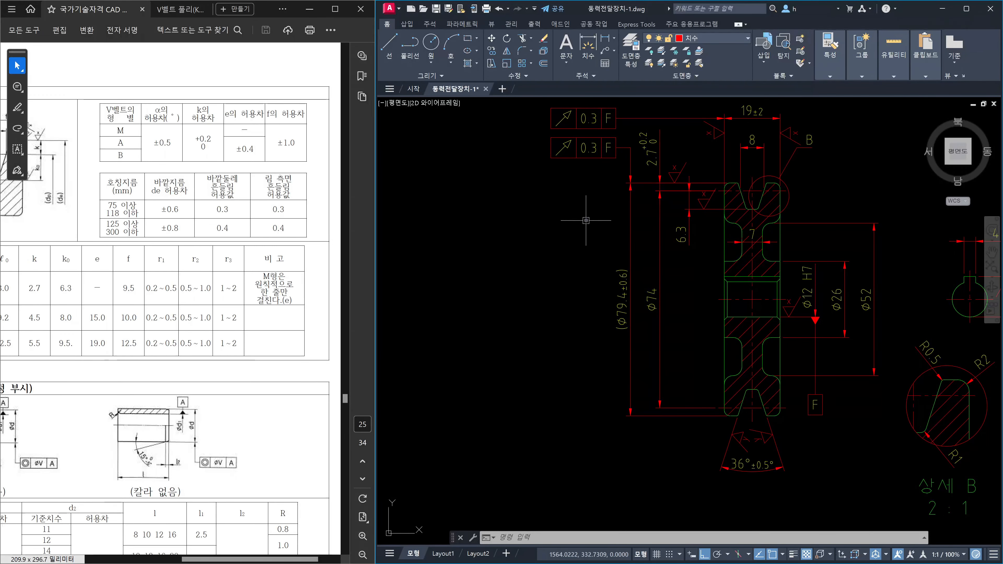
scroll(604, 180, up, 2)
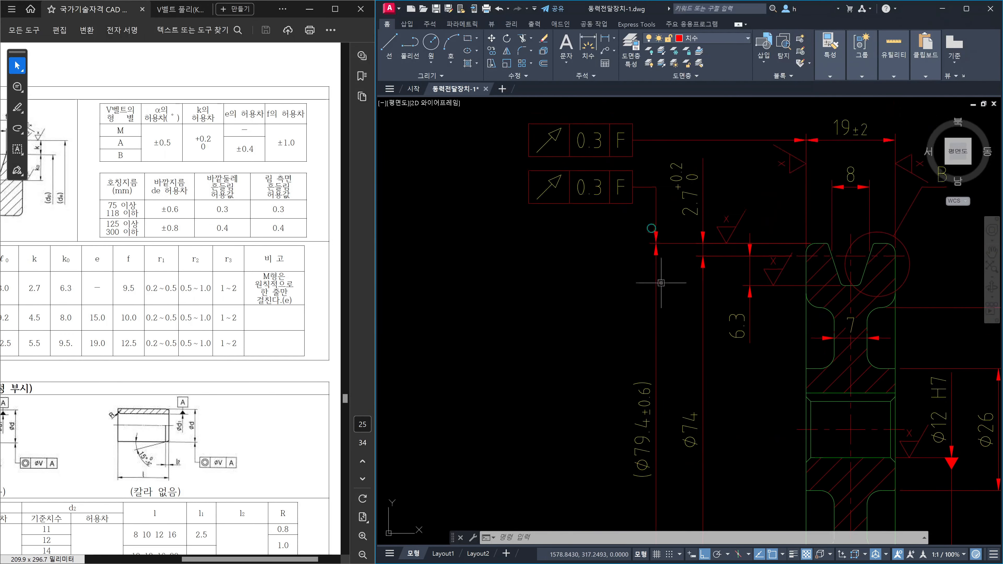
key(Escape)
key(Escape)
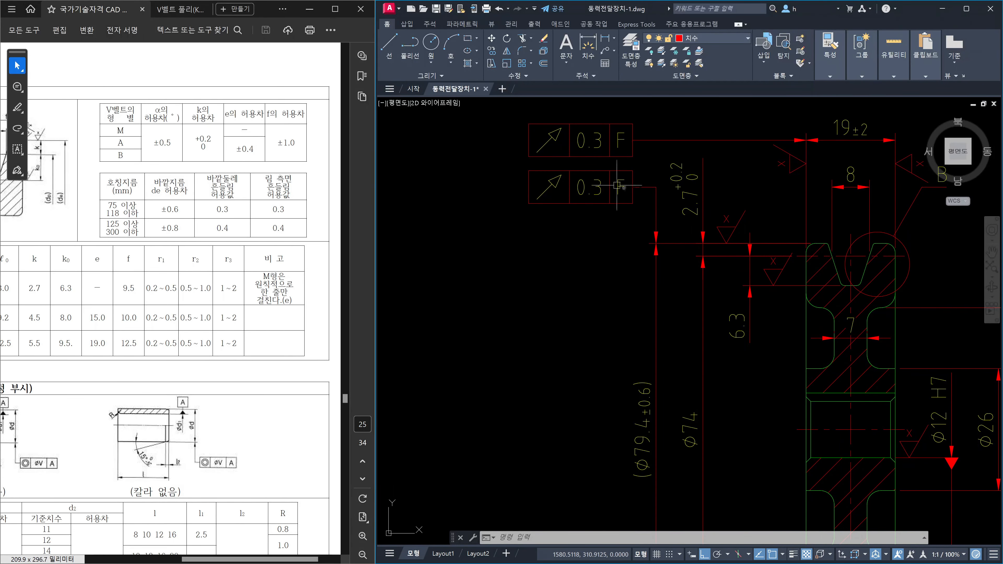
click(695, 348)
key(Escape)
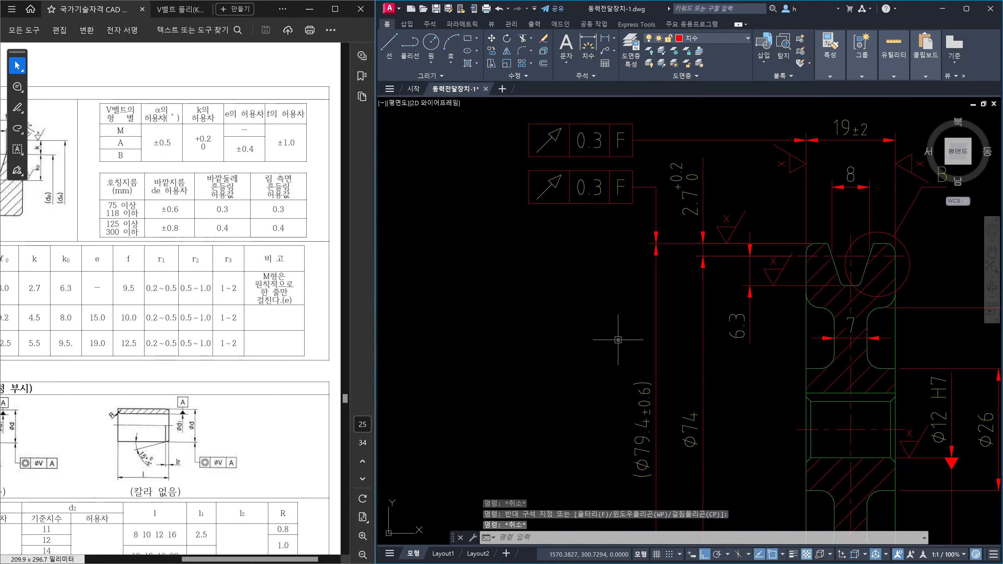
click(867, 437)
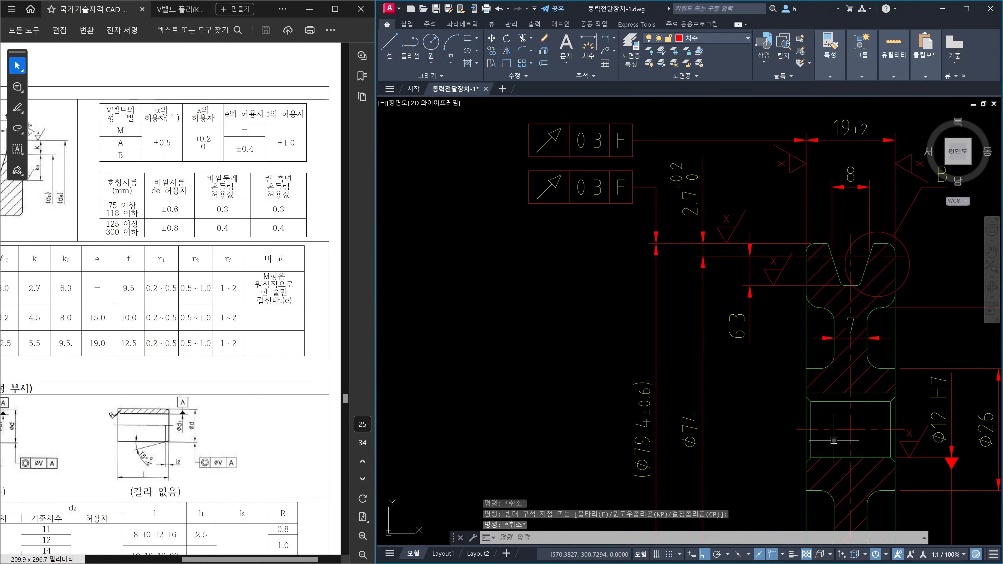
click(817, 407)
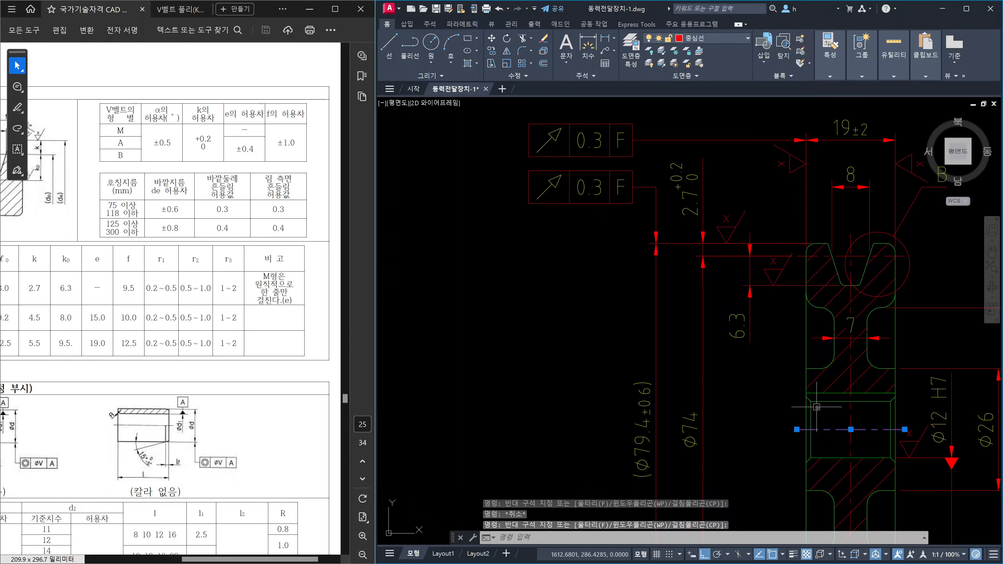
key(Escape)
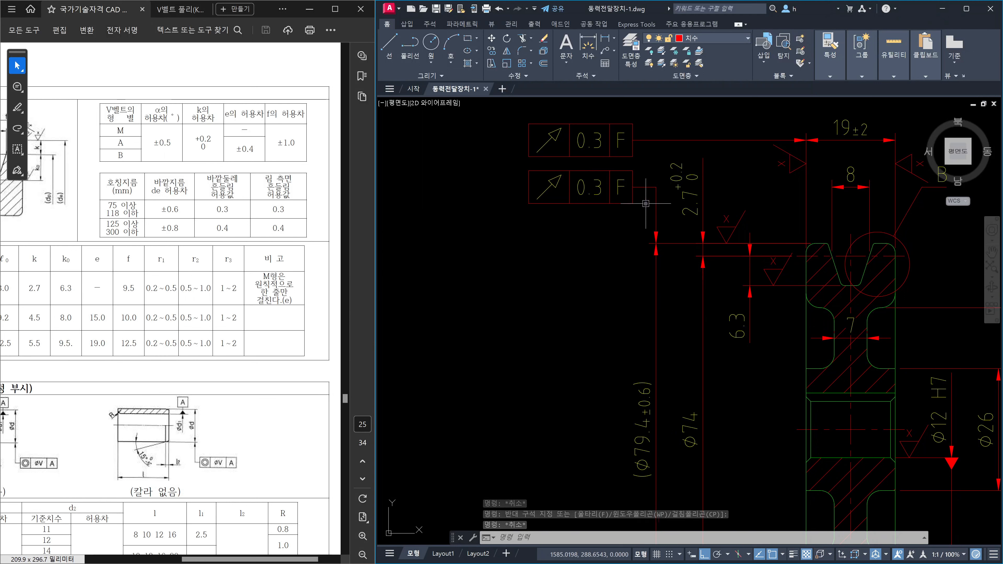
Move the outer circumference runout tolerance frame and its leader slightly sideways, off the Ø79.4 dimension line
key(Escape)
text(m)
key(Return)
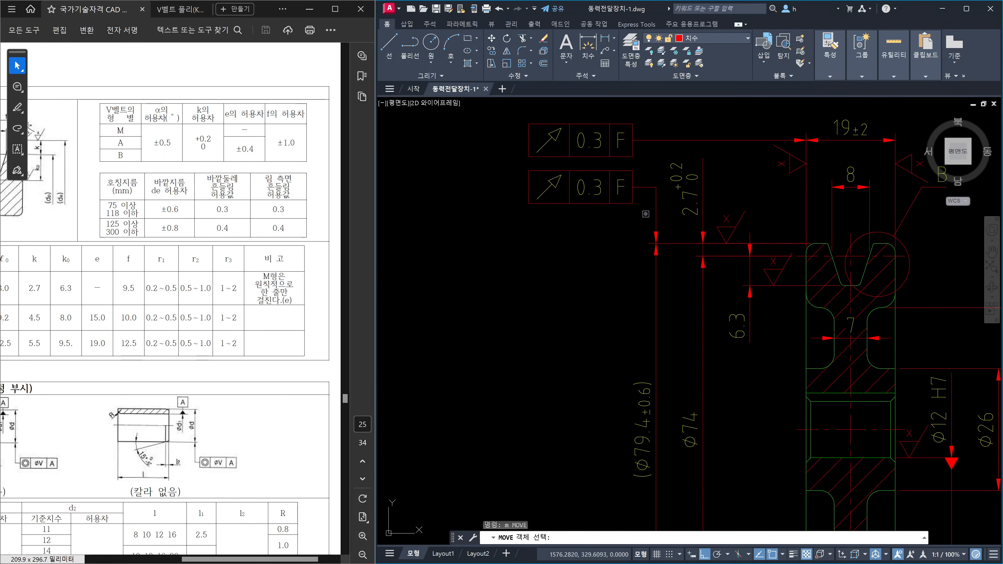
click(657, 233)
click(595, 173)
key(Return)
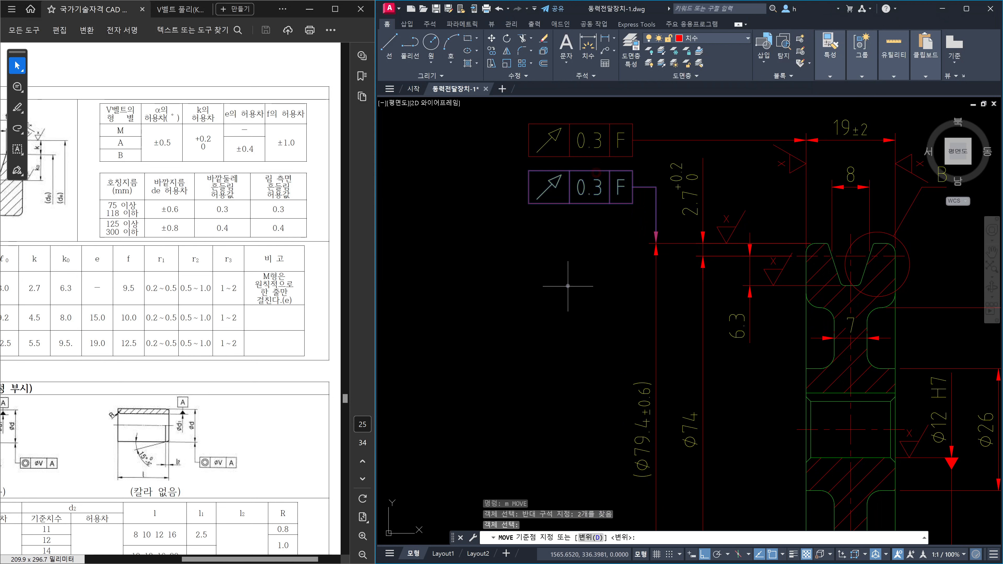
click(571, 292)
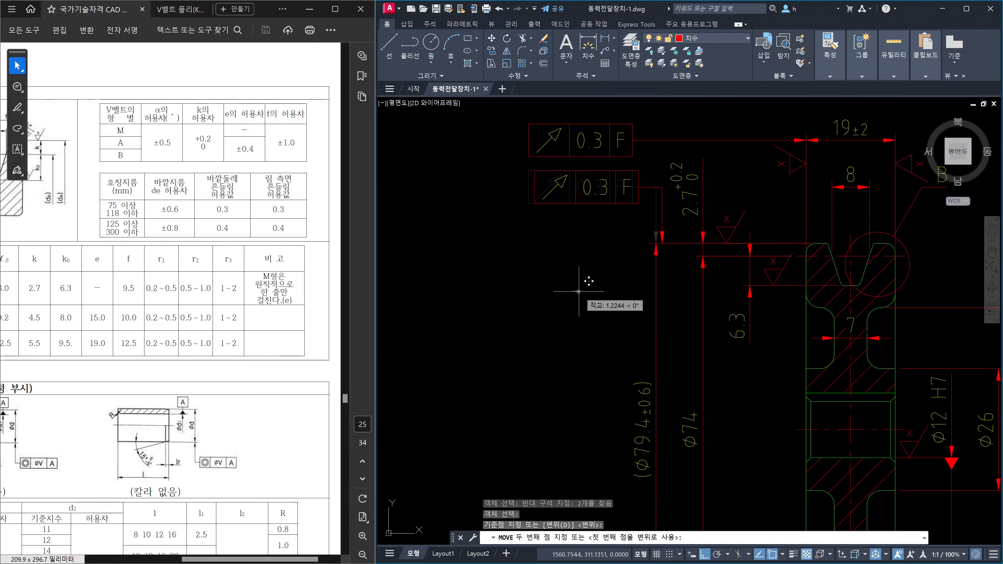
click(581, 292)
key(Escape)
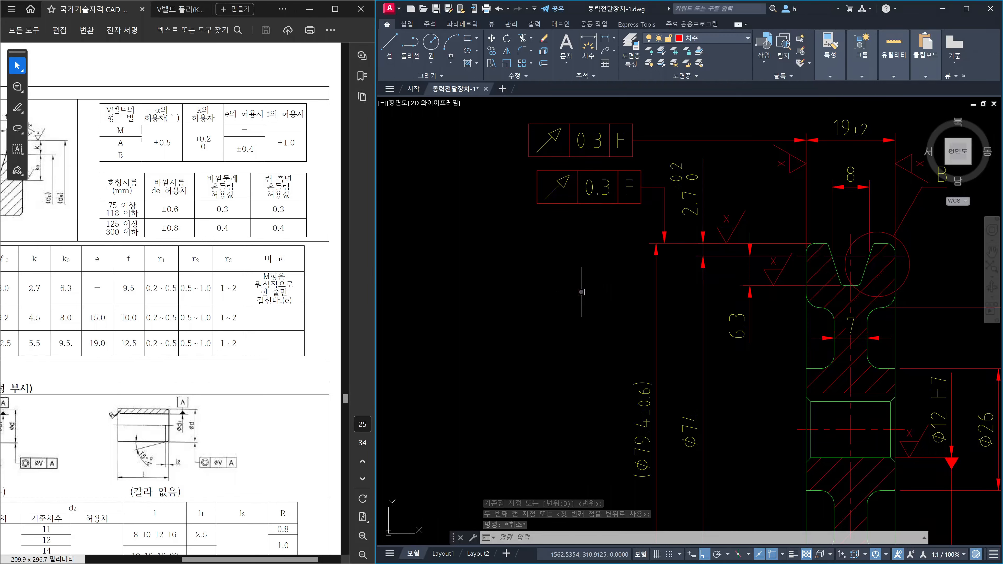
key(Escape)
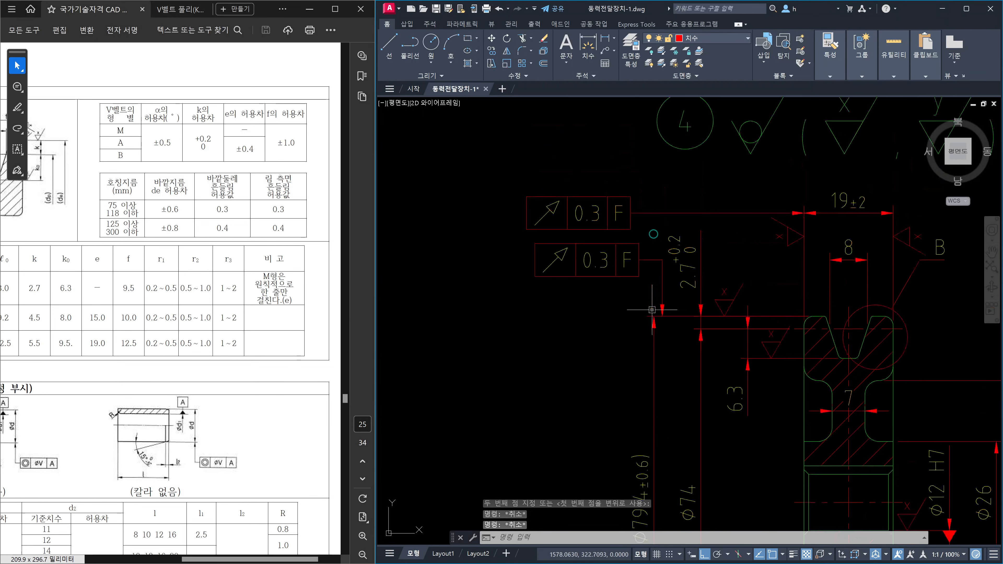
Delete the rim side runout tolerance frame and its leader attached to the 19±2 width dimension
middle_drag(654, 237, 651, 310)
click(645, 232)
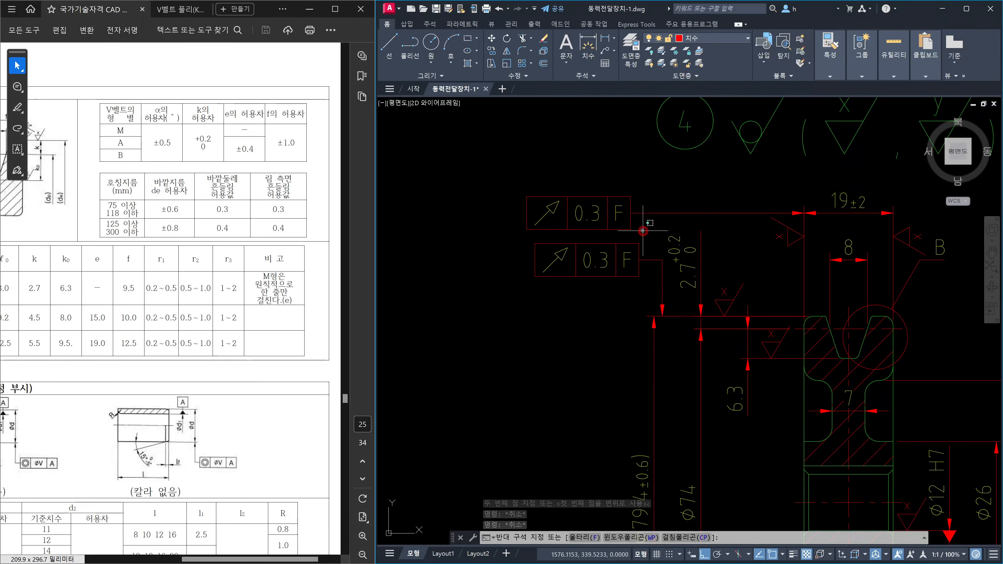
click(573, 166)
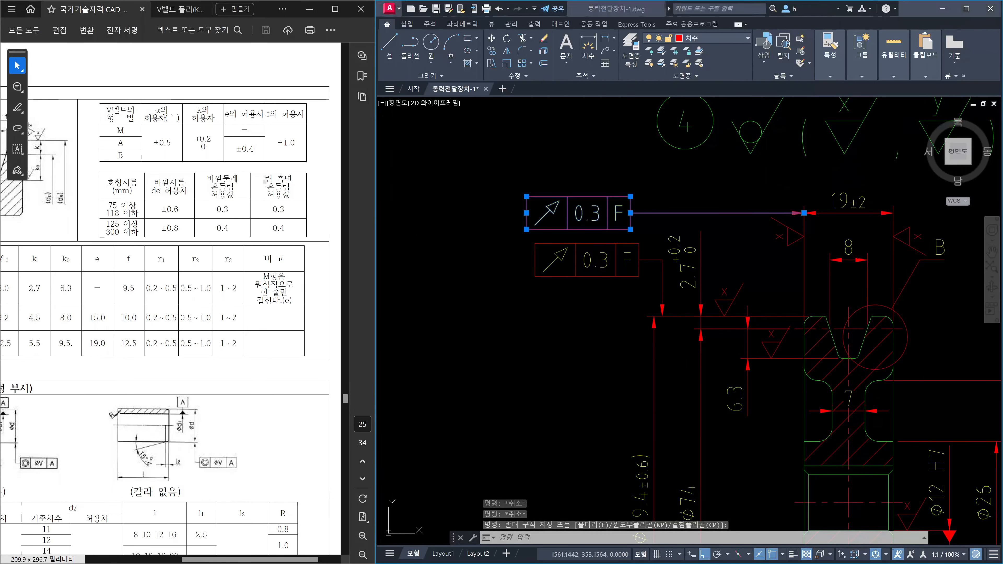
drag(256, 166, 298, 208)
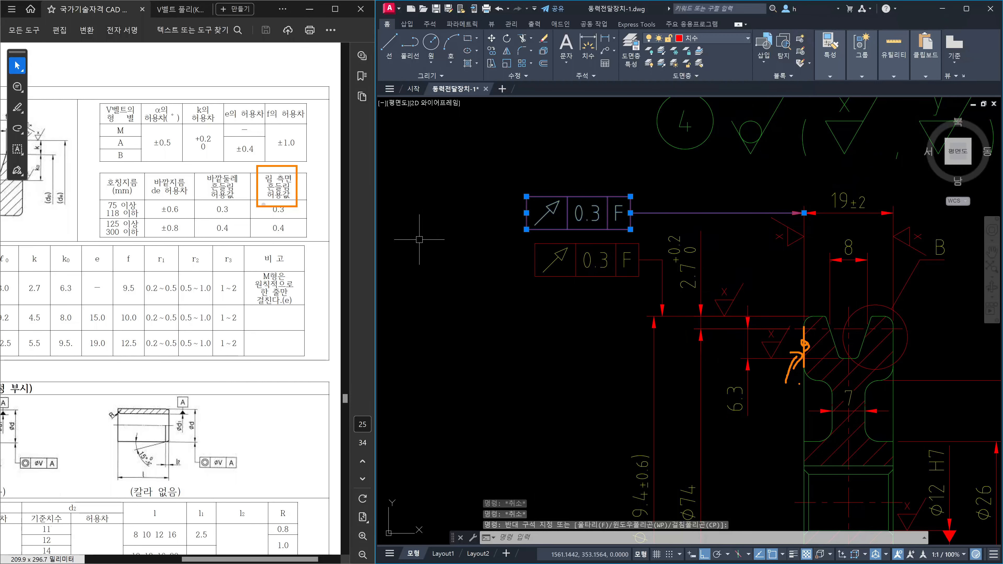
key(Escape)
click(646, 233)
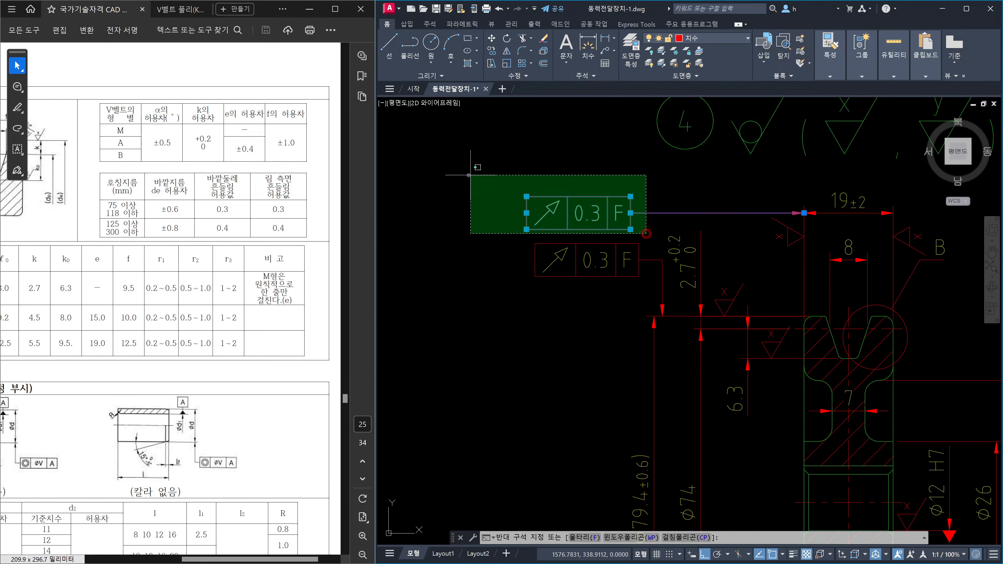
click(469, 175)
key(Delete)
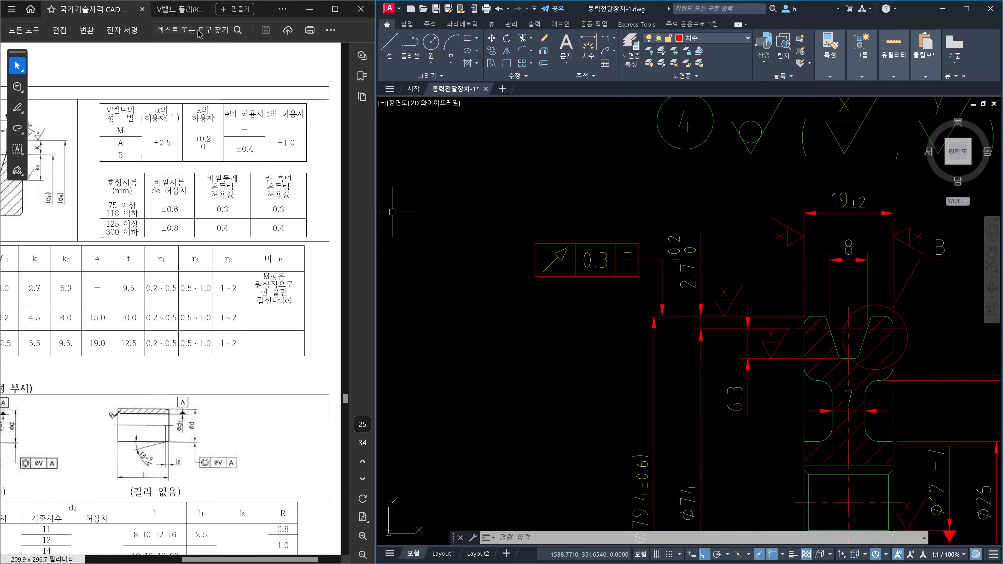
Open the KS B 1400 V-belt pulley standard and examine where Figure 12 attaches the side runout tolerance to the groove
click(174, 9)
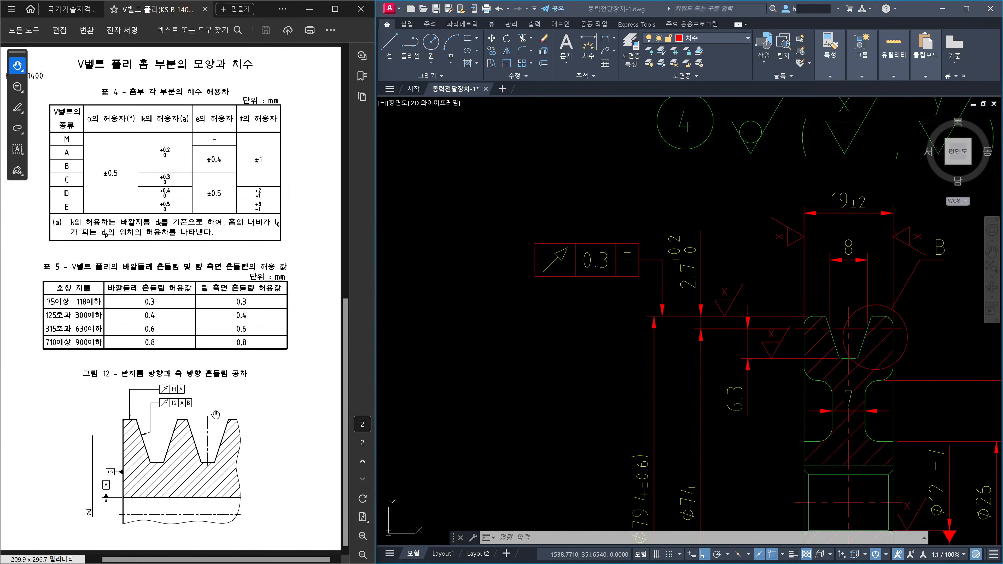
ctrl+scroll(231, 418, up, 1)
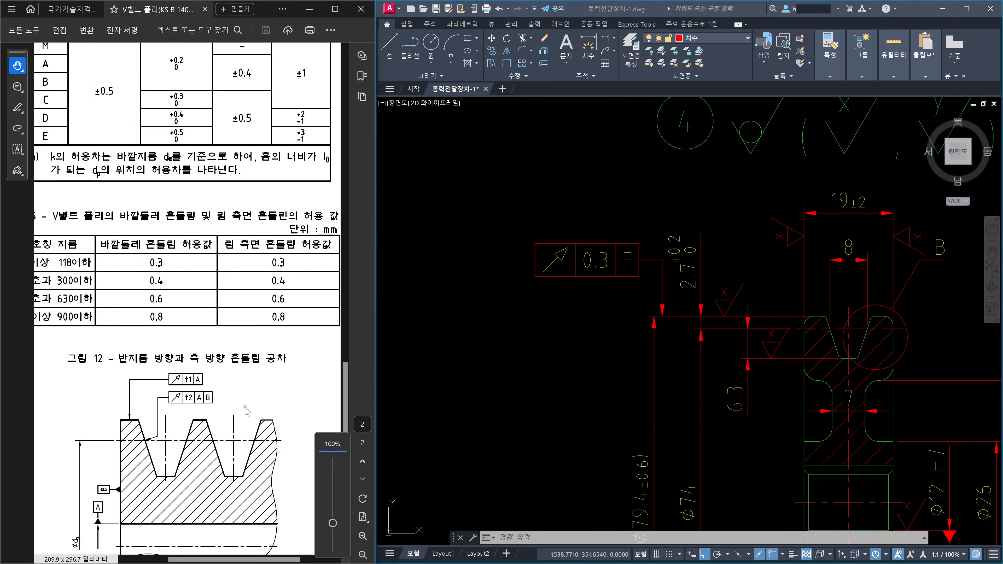
drag(140, 386, 218, 461)
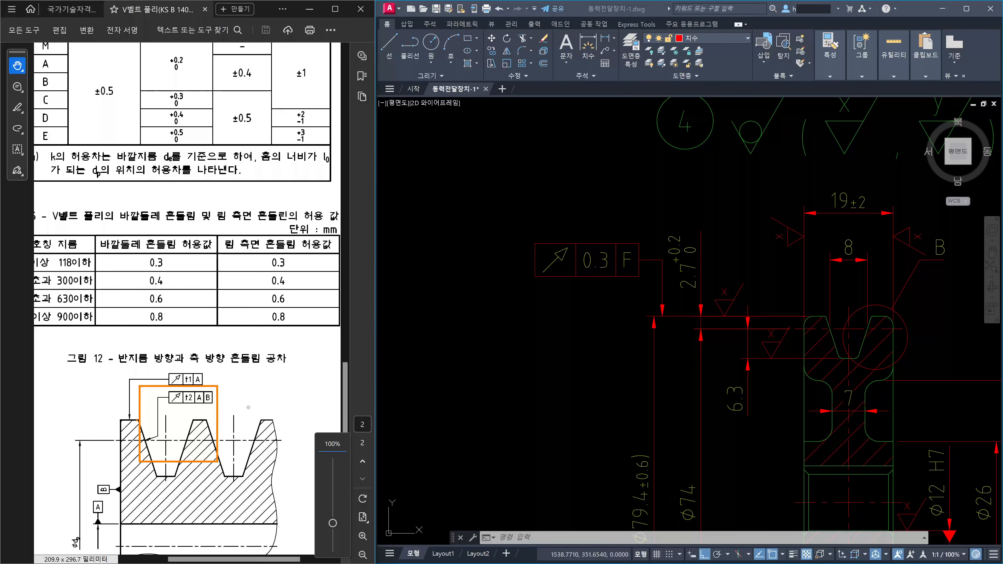
drag(137, 420, 157, 472)
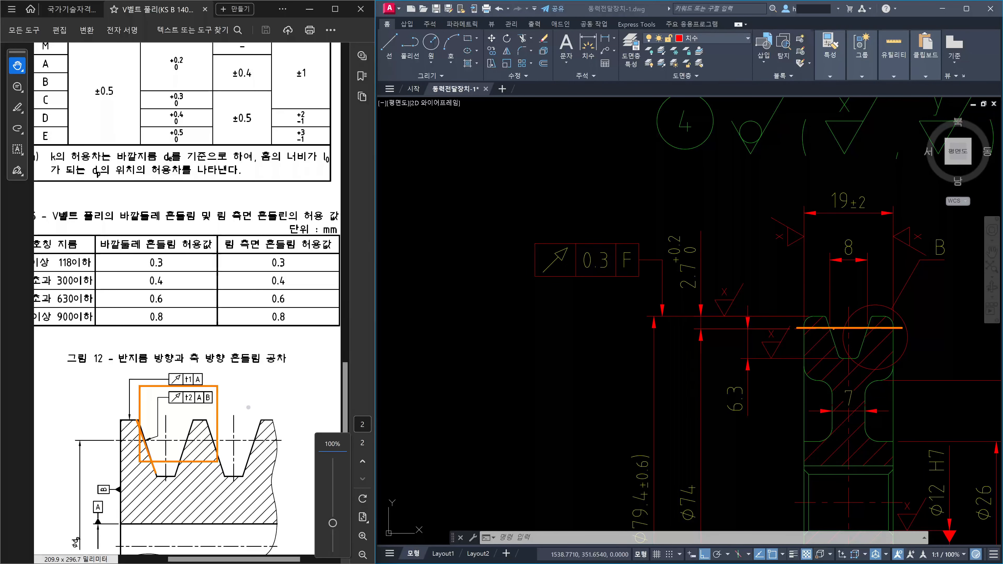
drag(833, 327, 828, 328)
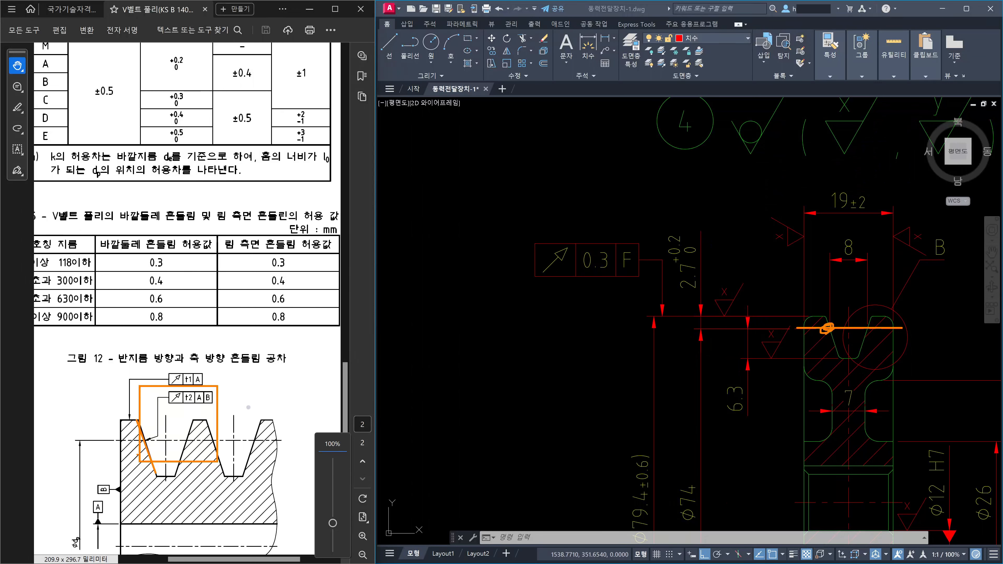
drag(150, 434, 148, 433)
mouse_move(873, 211)
mouse_down()
mouse_move(808, 231)
mouse_move(867, 205)
mouse_up()
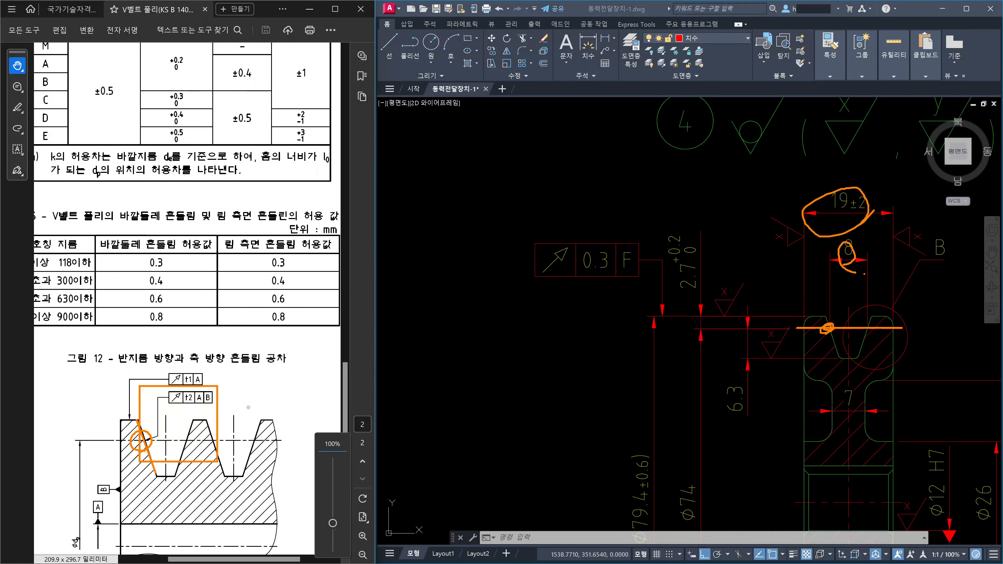
key(Escape)
scroll(864, 276, down, 5)
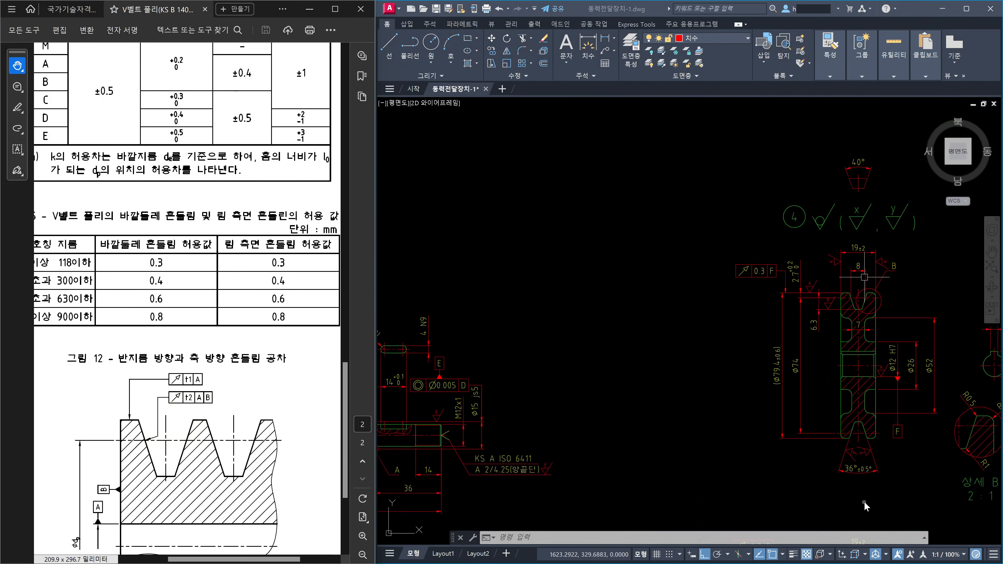
scroll(865, 502, up, 5)
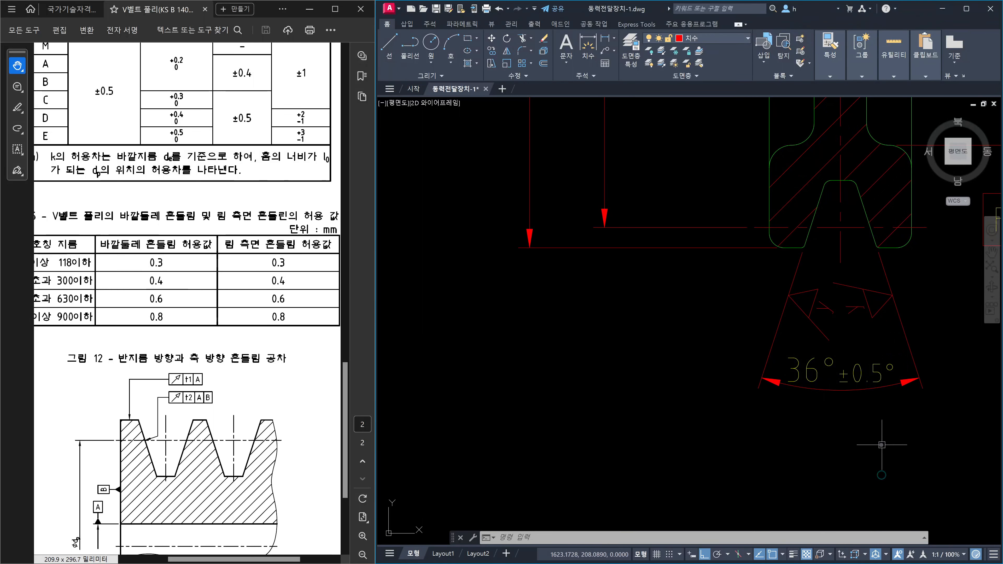
middle_drag(881, 445, 794, 471)
key(Escape)
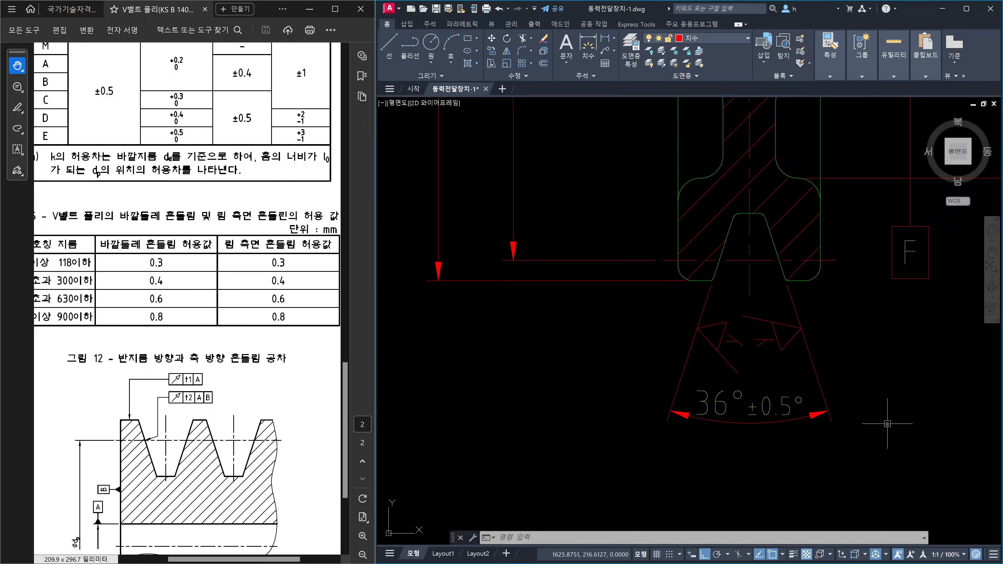
text(lead)
key(Return)
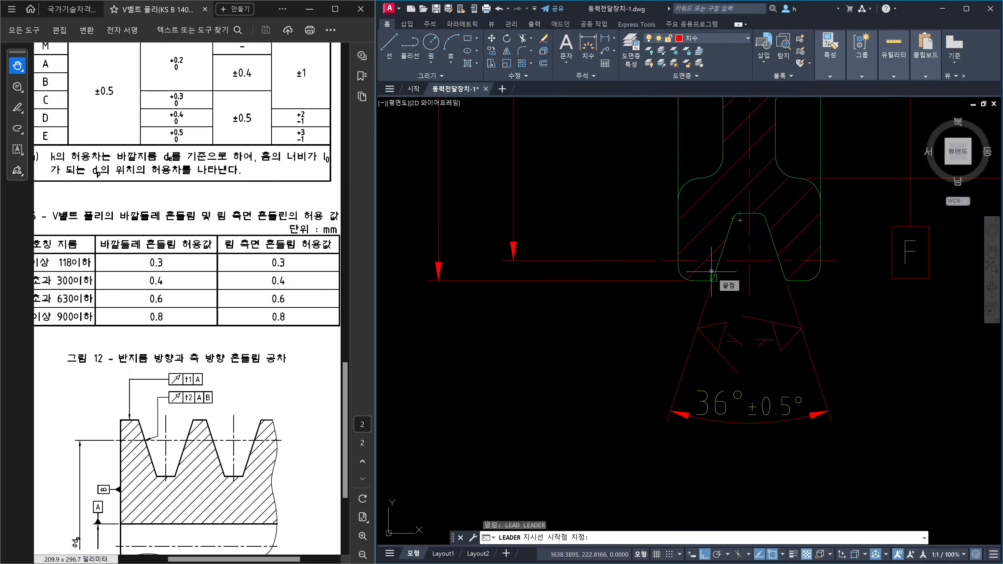
key(Escape)
click(723, 248)
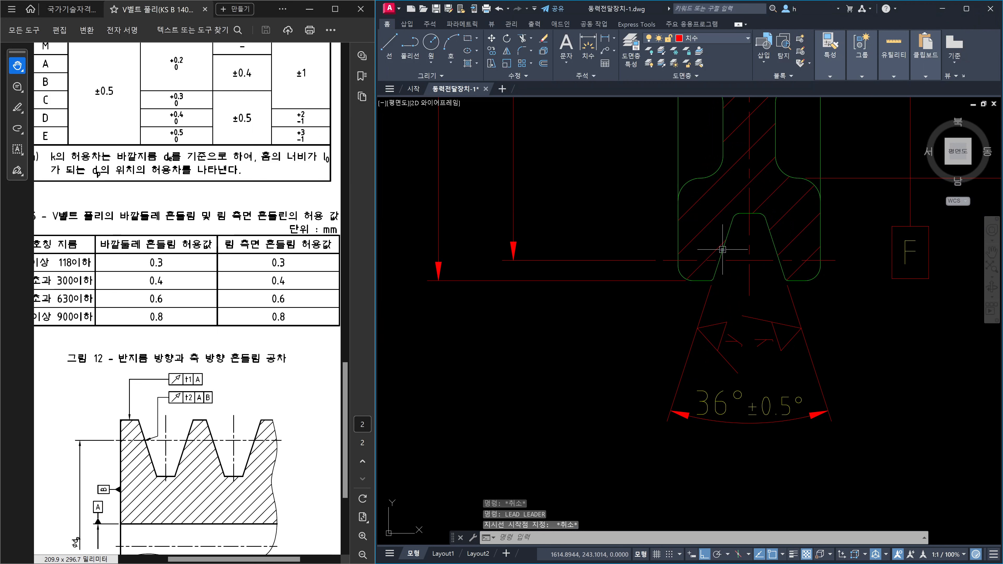
key(Escape)
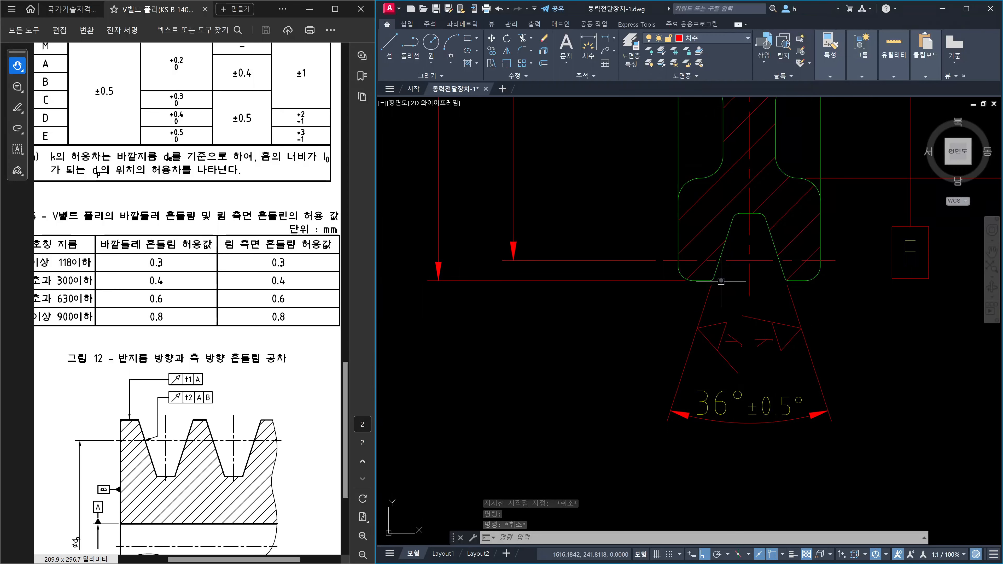
Start a leader where the lower groove's left flank meets the pitch diameter line, with a first segment 6 mm long at -18°
text(lead)
key(Return)
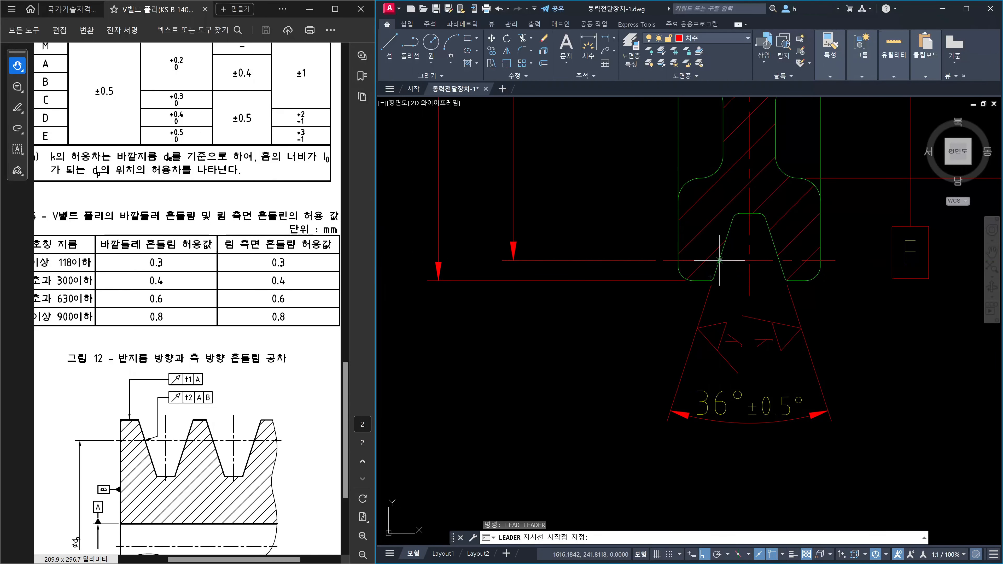
click(720, 260)
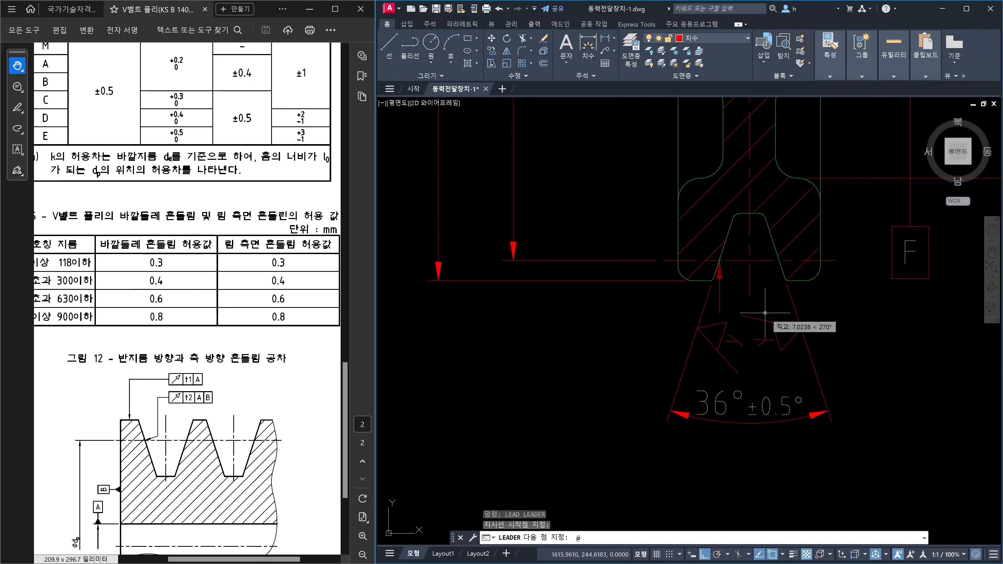
text(@)
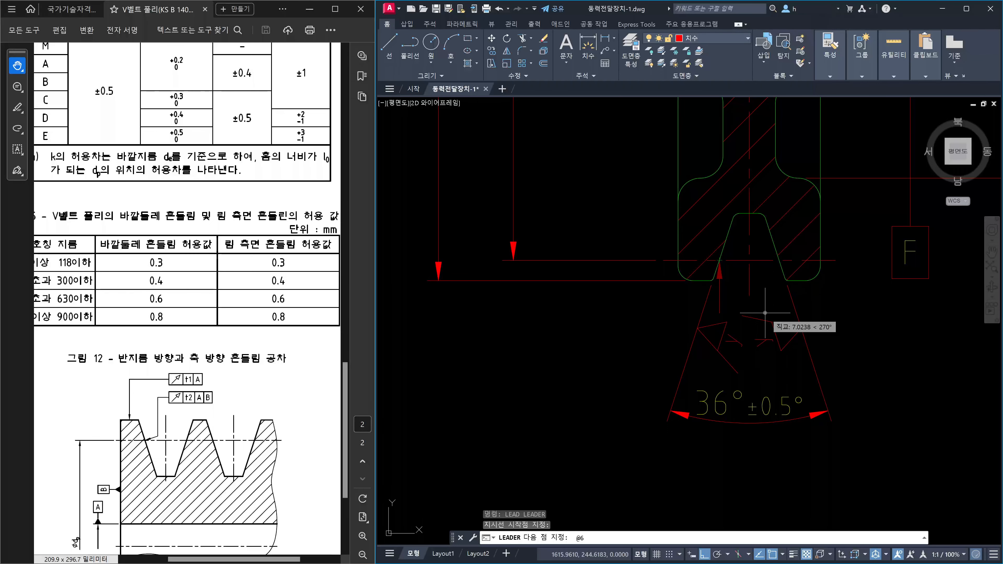
text(6<)
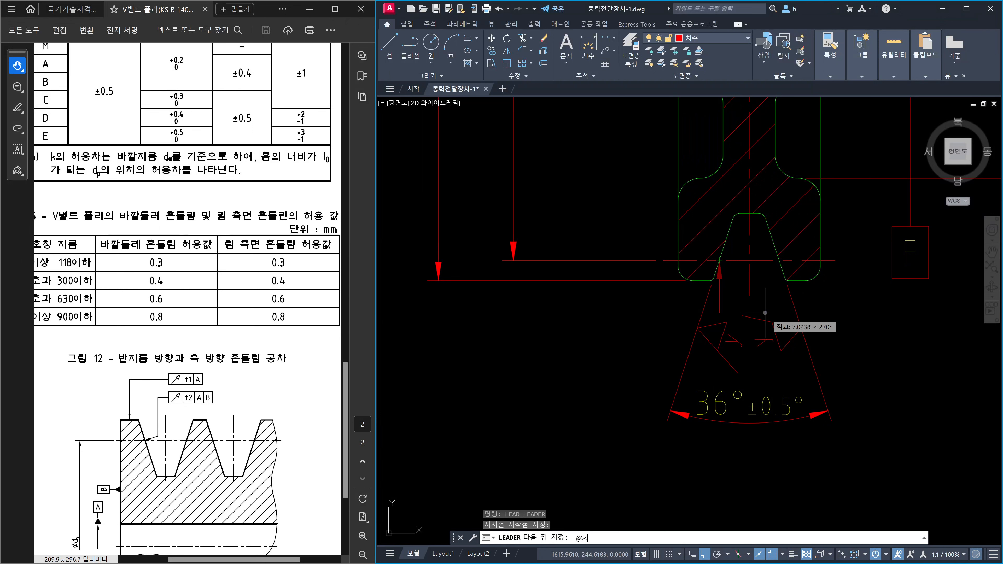
text(-18)
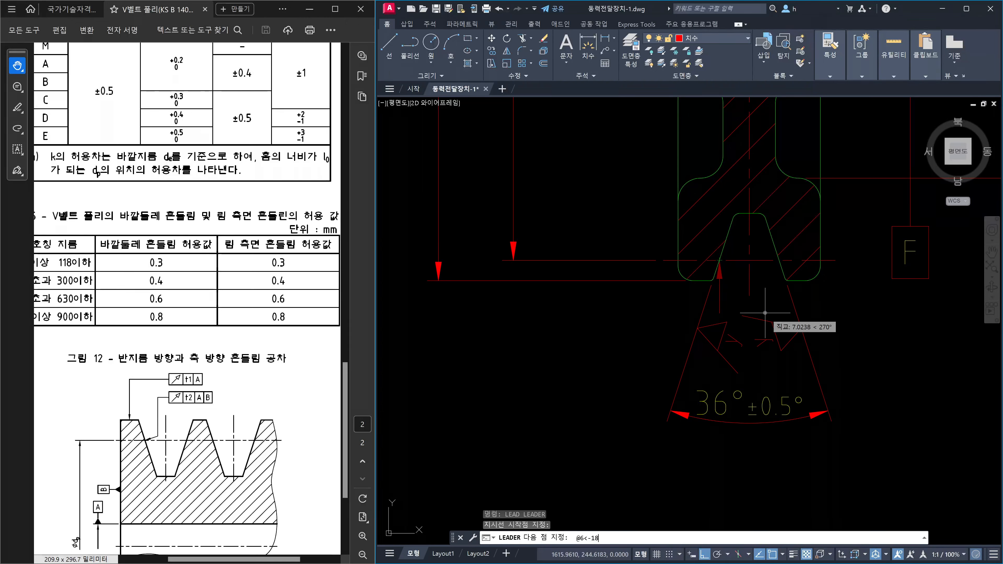
key(Return)
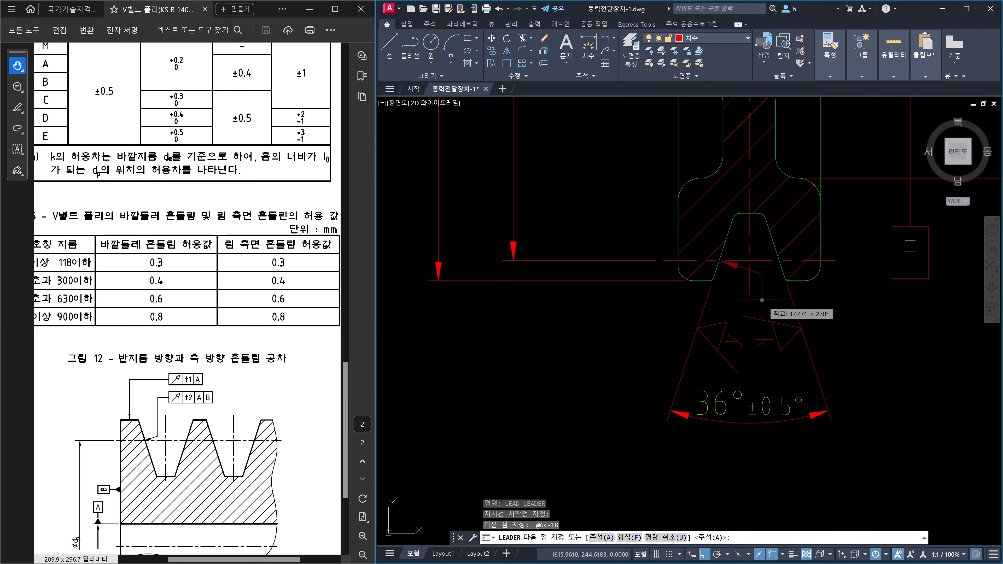
Extend the leader straight down past the 36°±0.5° angle dimension, with a final horizontal segment 5 mm to the right
click(762, 300)
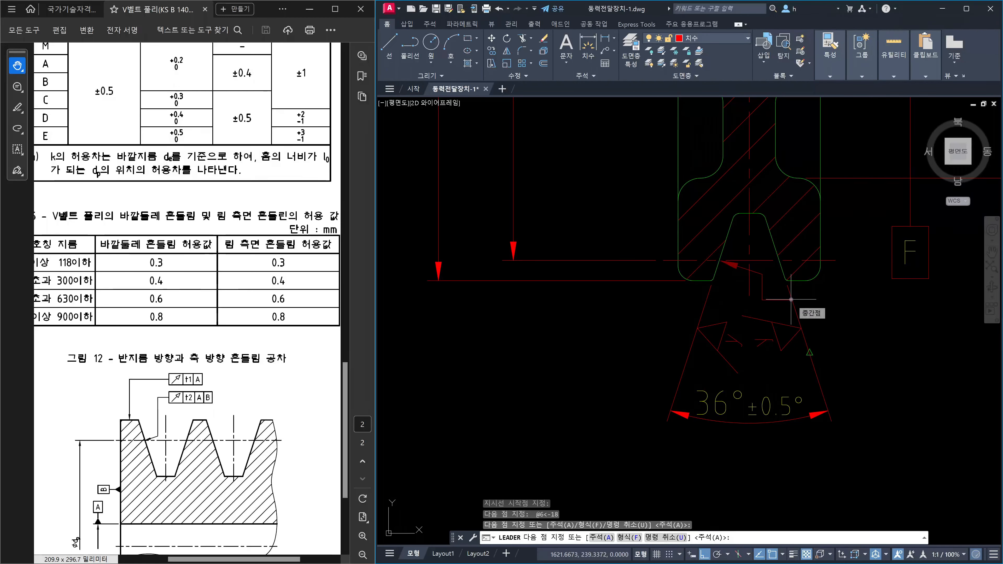
key(ctrl+z)
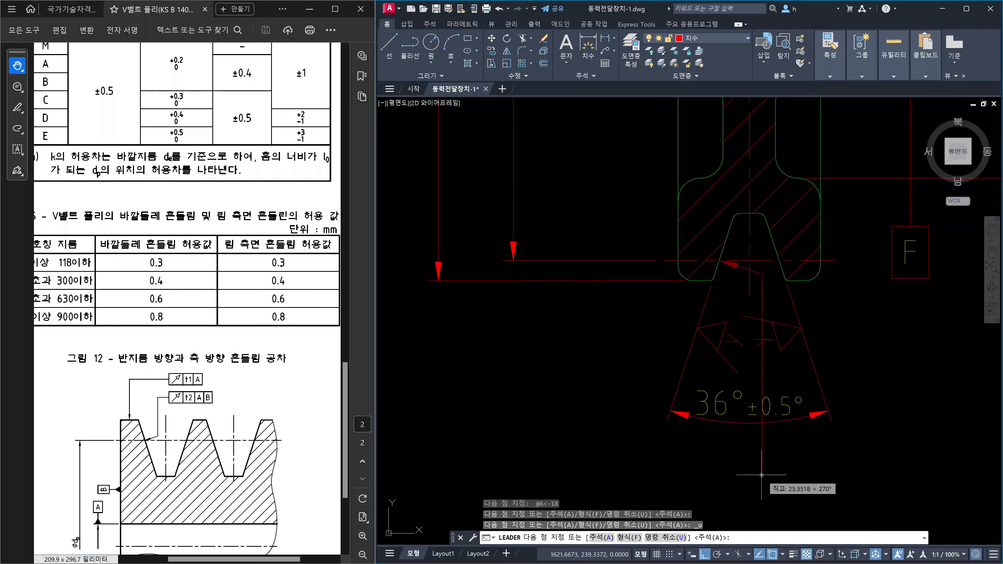
middle_drag(763, 476, 755, 411)
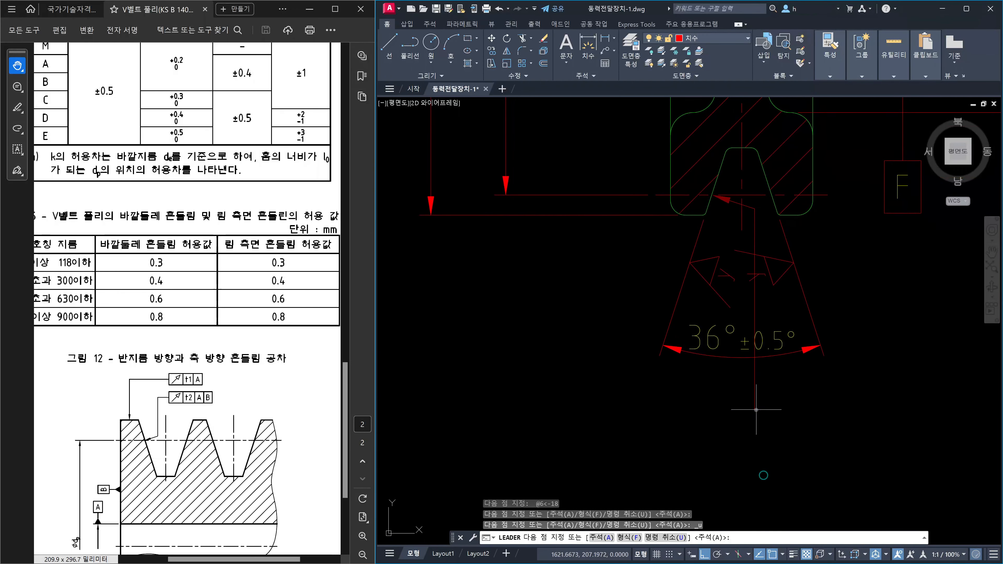
click(764, 425)
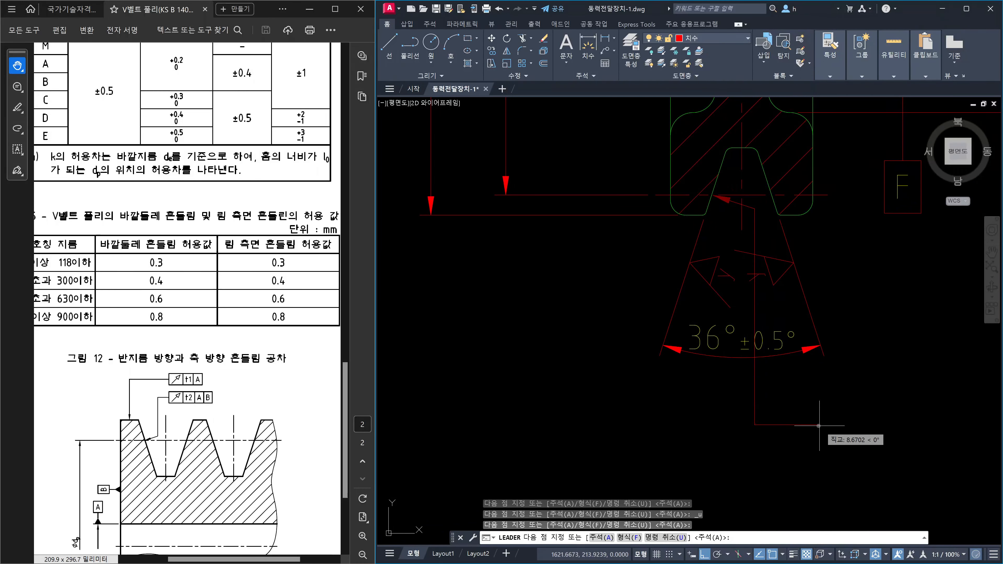
text(5)
key(Return)
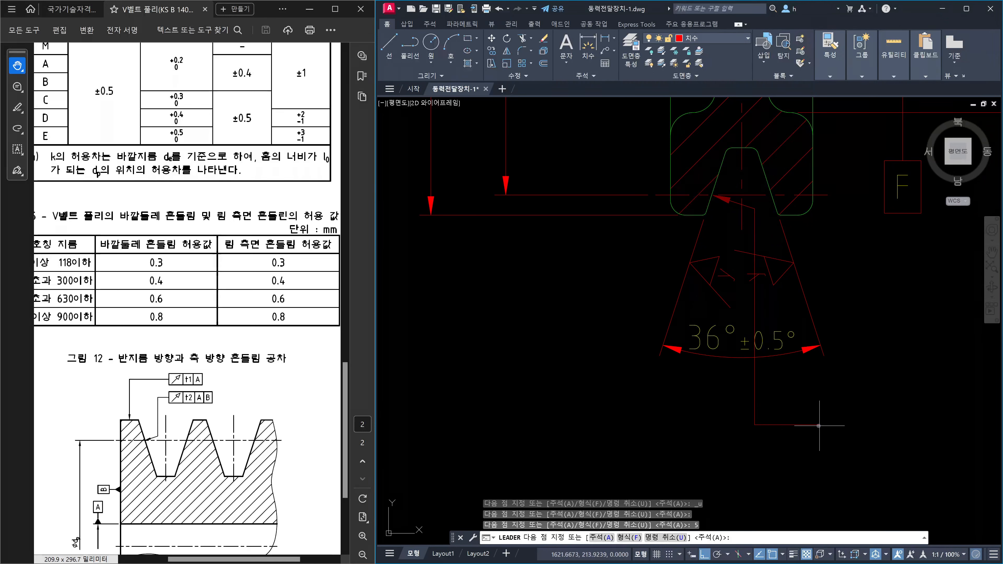
Attach a circular runout tolerance frame of 0.3 with datums F and G to the end of the groove leader
key(Return)
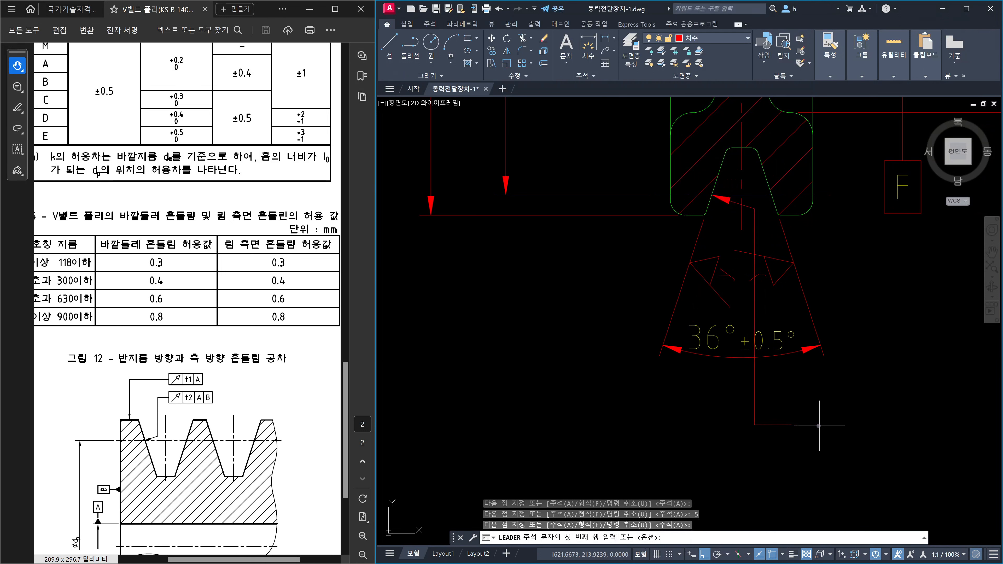
key(Return)
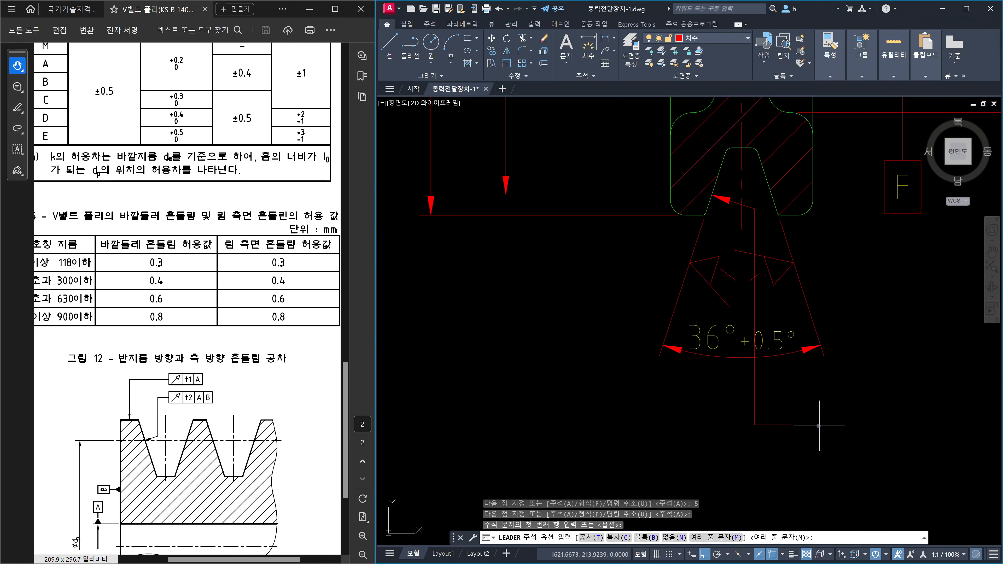
text(ㅌ)
key(Return)
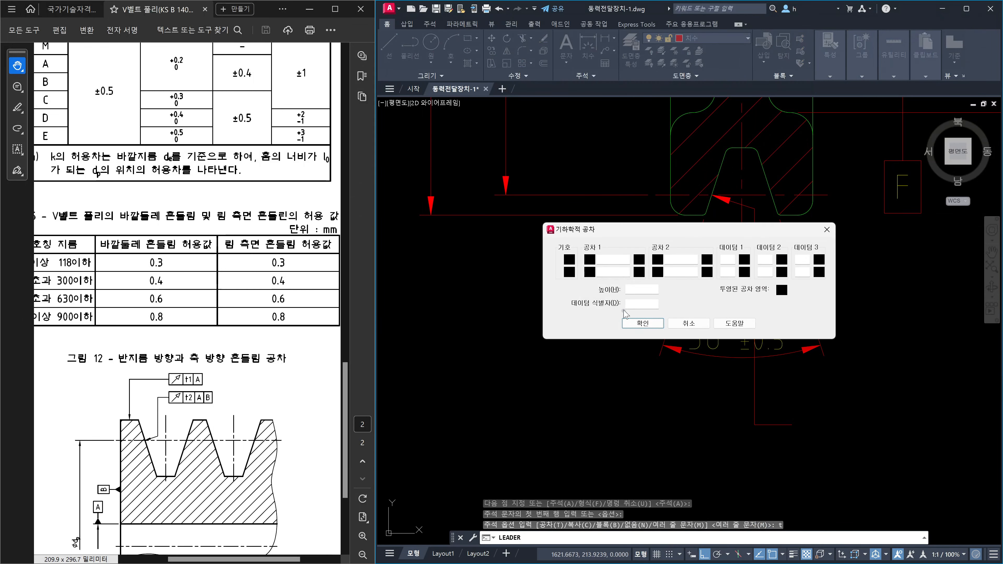
click(570, 261)
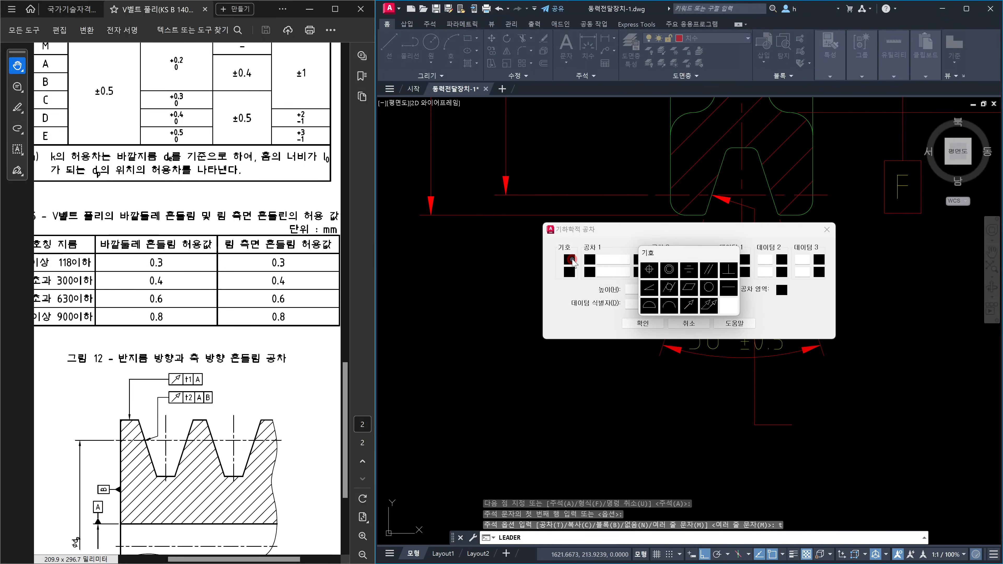
click(689, 305)
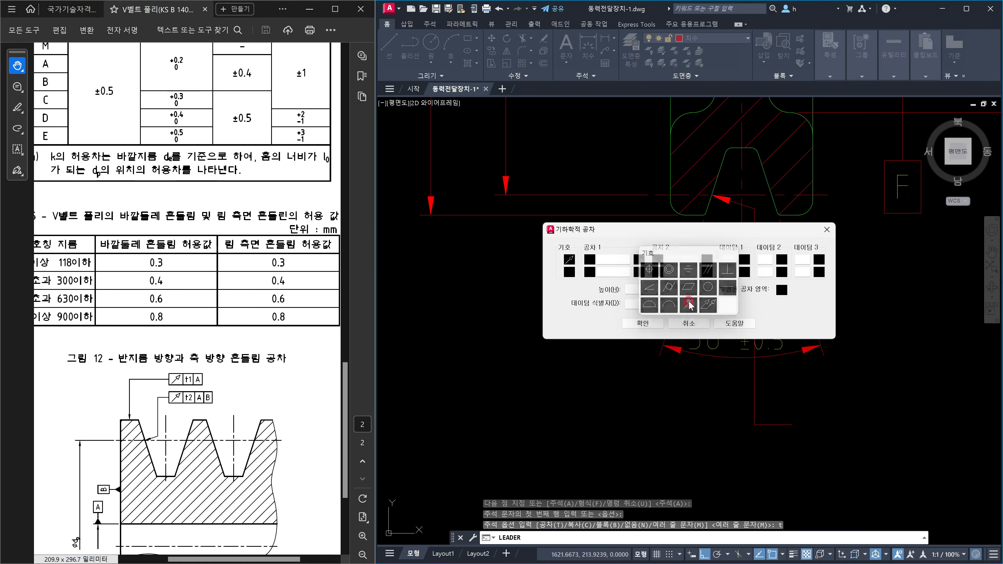
click(596, 260)
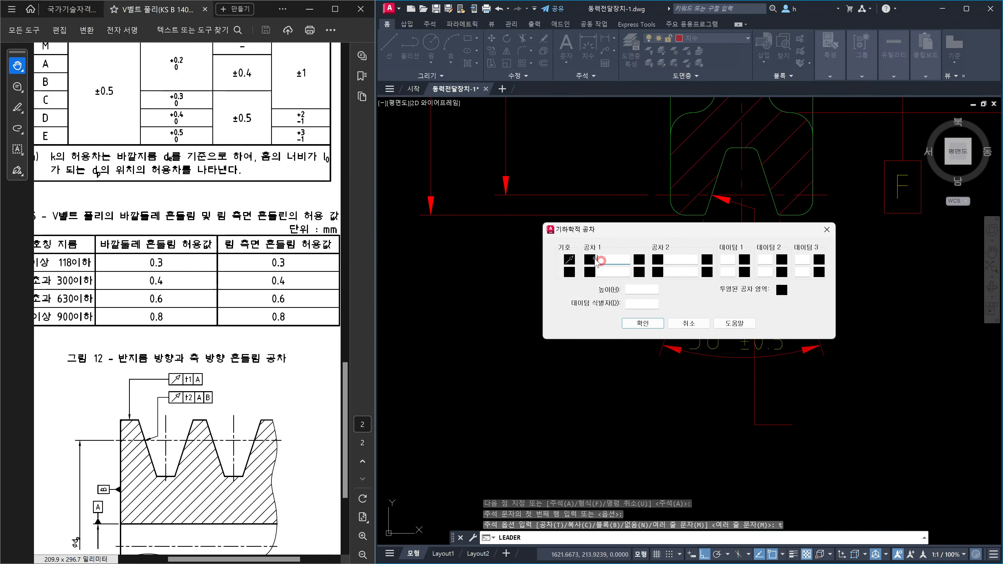
text(0.3)
click(726, 261)
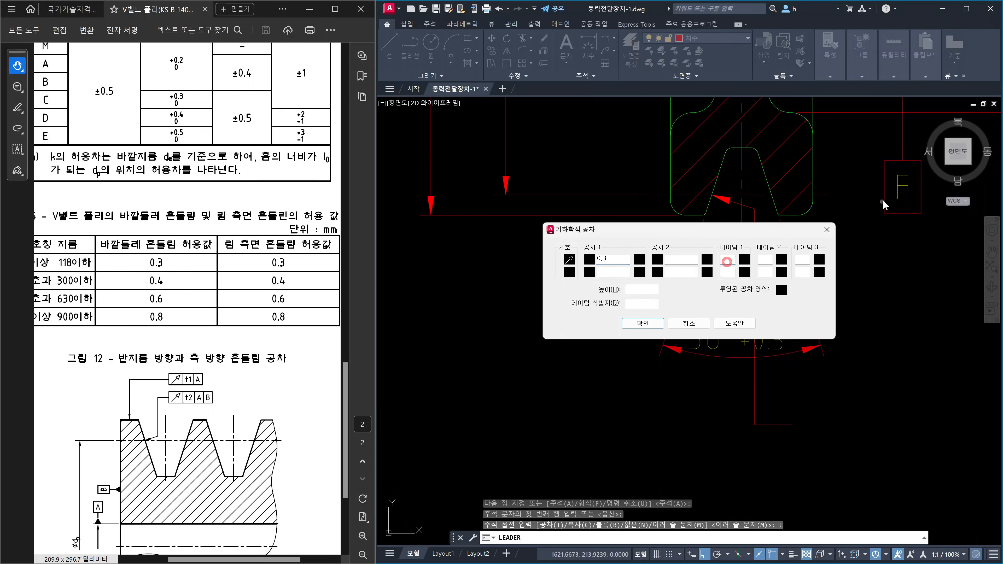
click(725, 258)
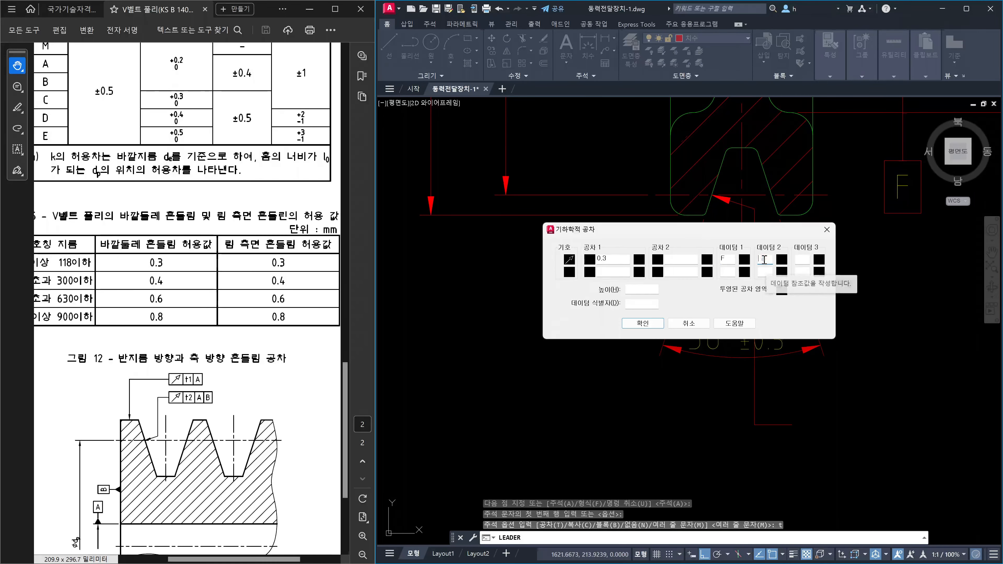
text(G)
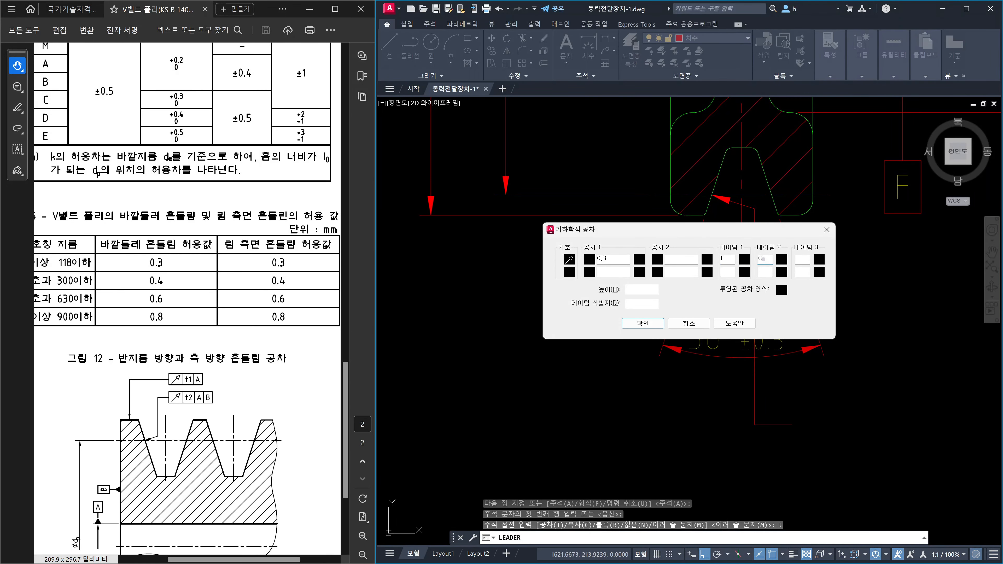
click(652, 327)
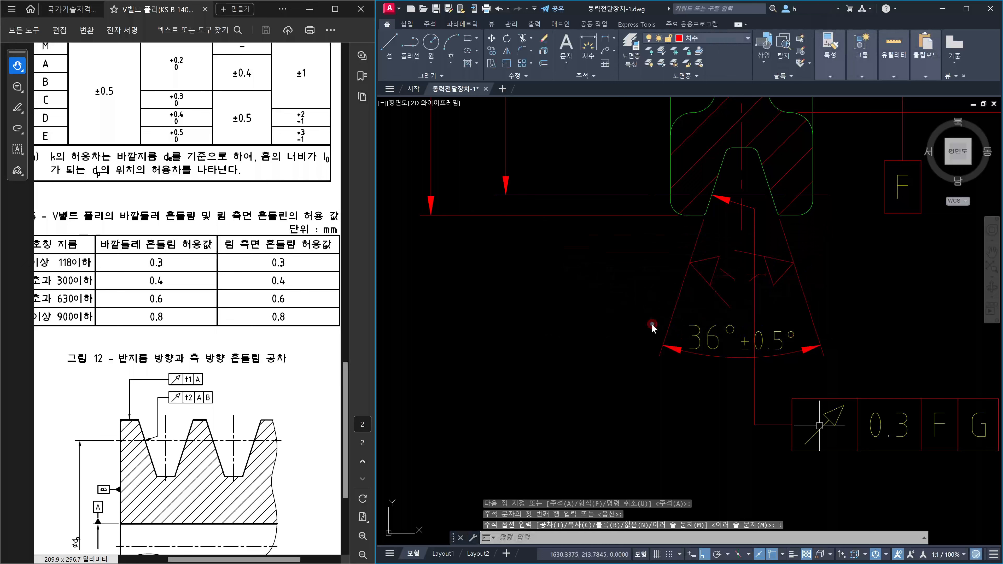
key(Escape)
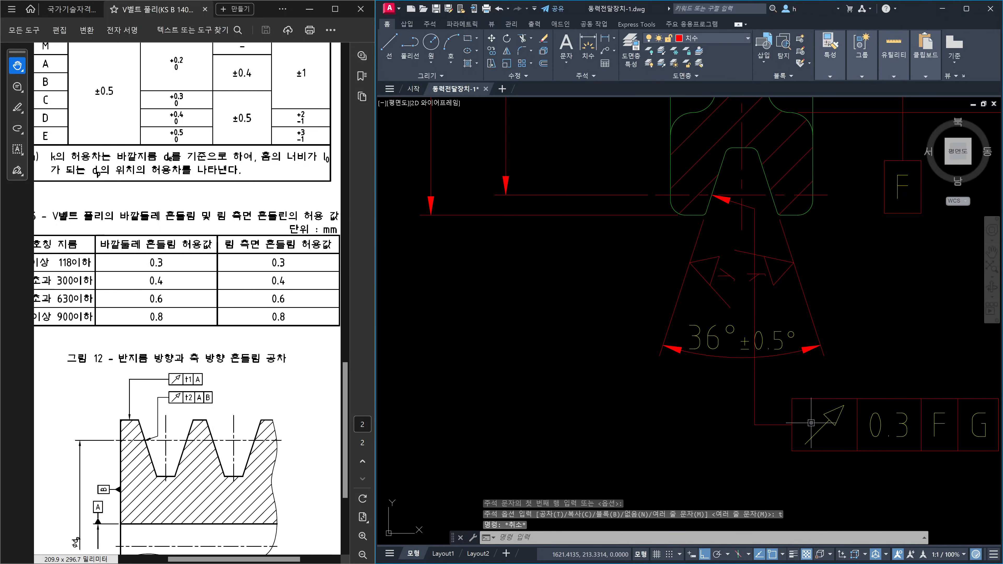
Move the x surface finish symbol on the left extension line of the 19±2 width dimension 5 mm down
scroll(813, 417, down, 2)
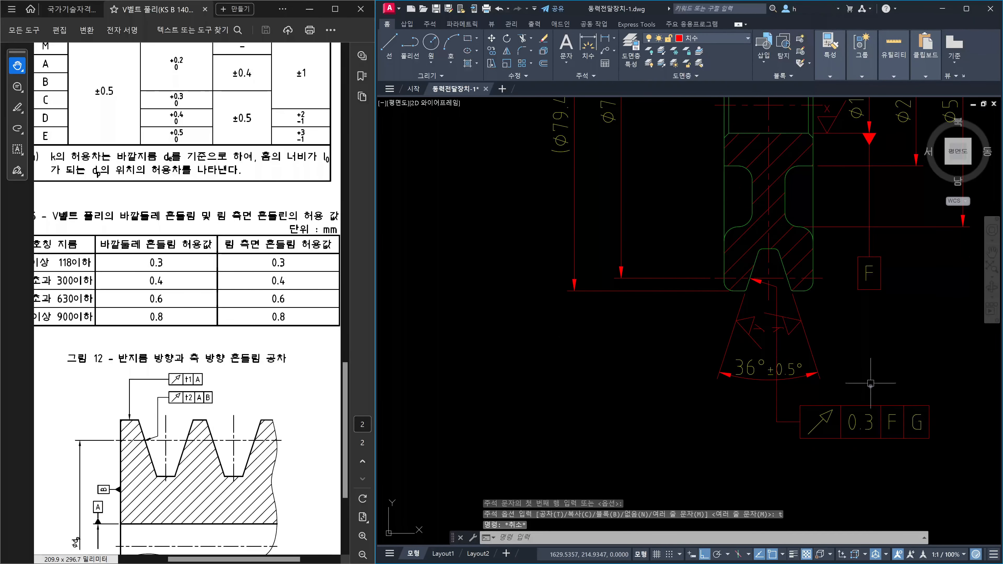
scroll(863, 375, down, 2)
middle_drag(798, 271, 788, 378)
scroll(751, 181, up, 2)
key(Escape)
middle_drag(748, 169, 740, 272)
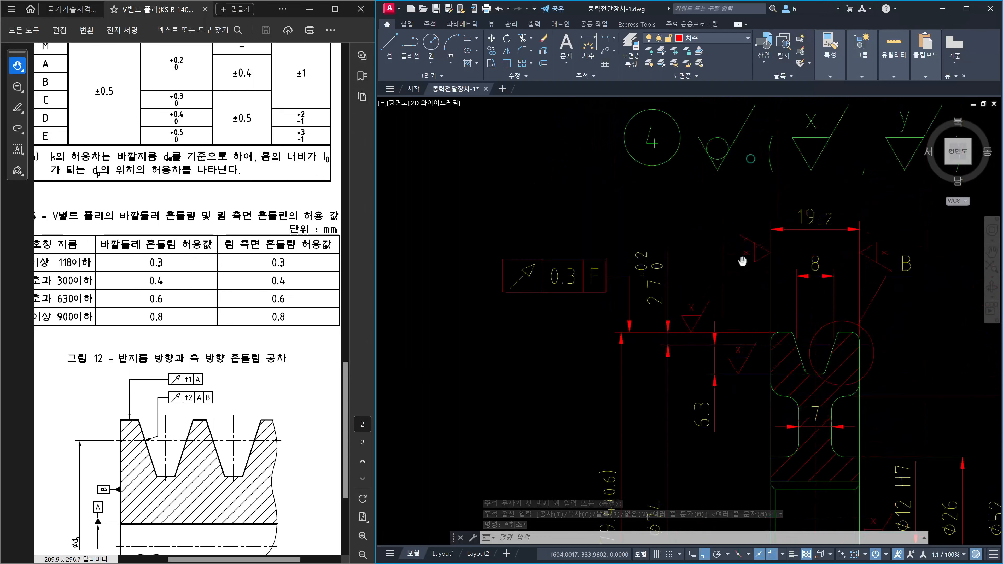
key(Escape)
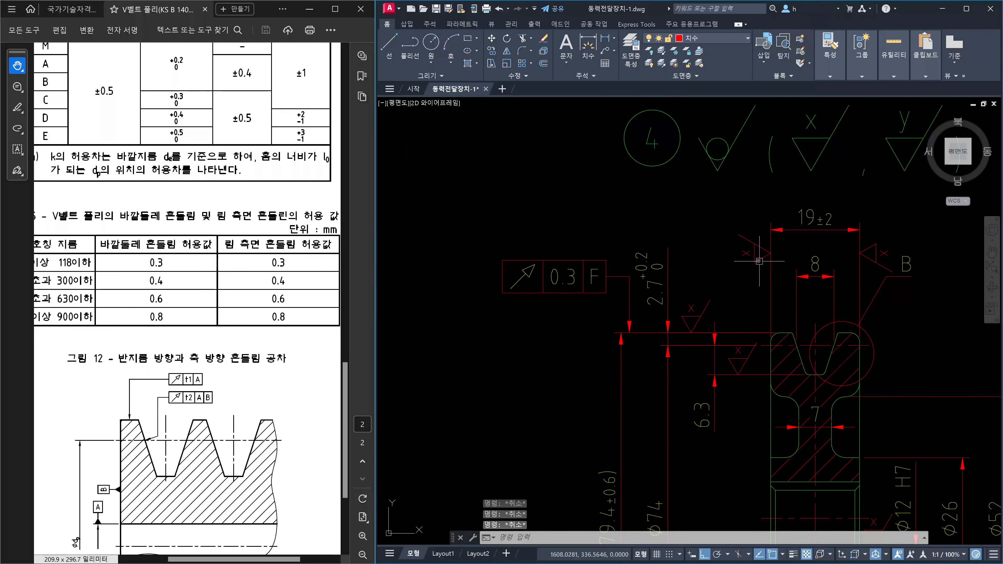
text(m)
key(Return)
click(726, 216)
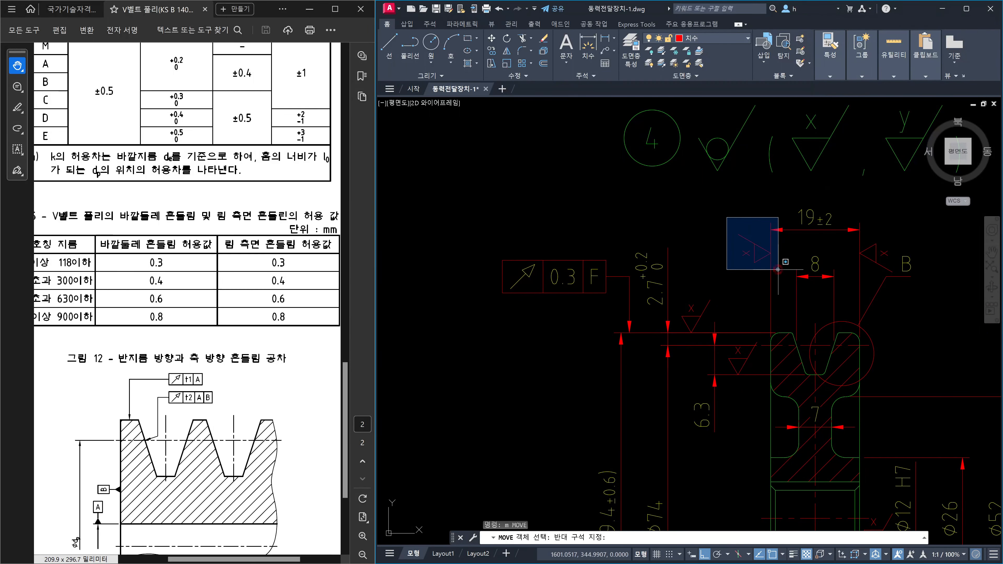
click(804, 295)
key(Return)
click(705, 206)
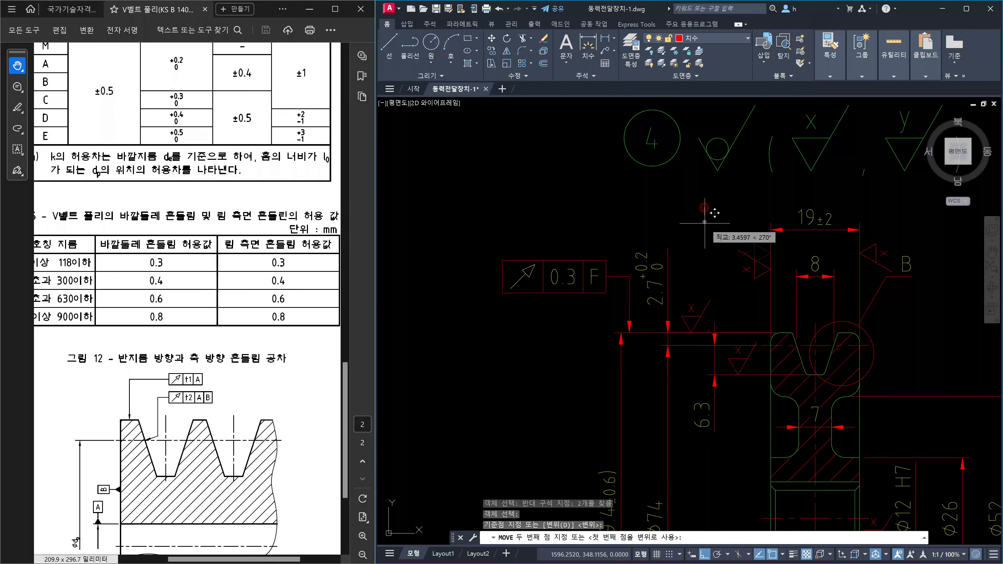
text(5)
key(Return)
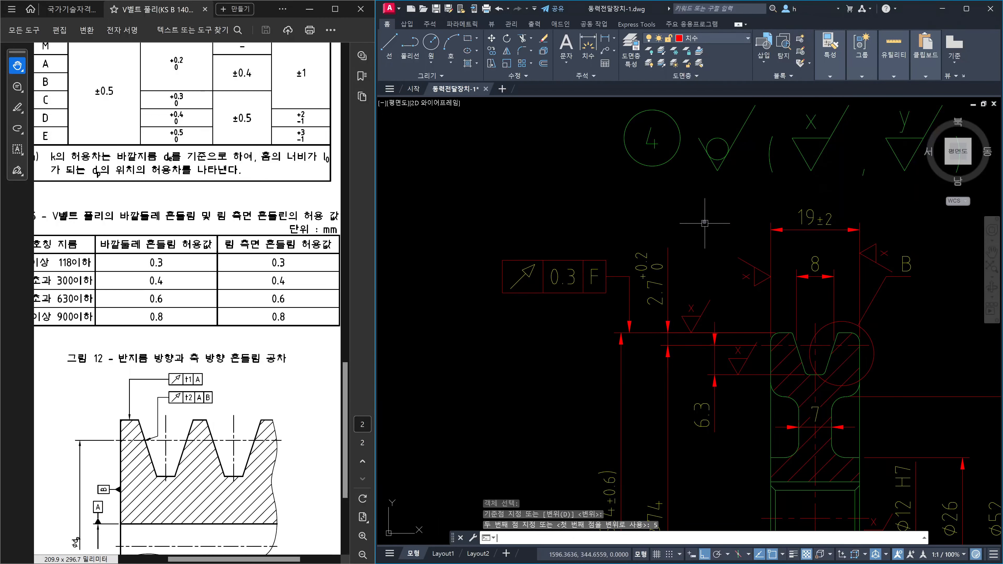
Move the same x surface finish symbol on the rim's left extension line a further 5 mm down
key(Return)
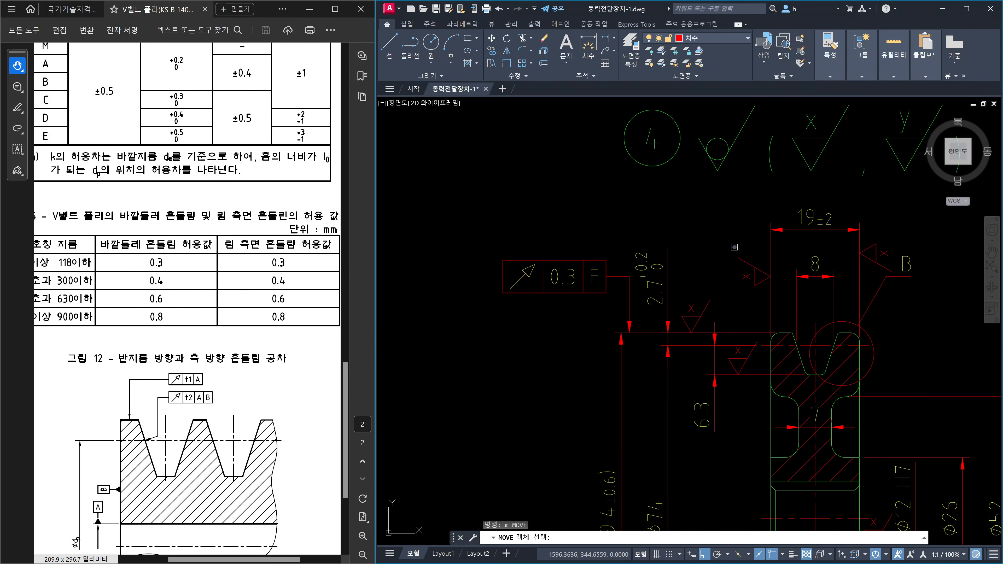
click(734, 246)
click(777, 296)
key(Return)
click(699, 234)
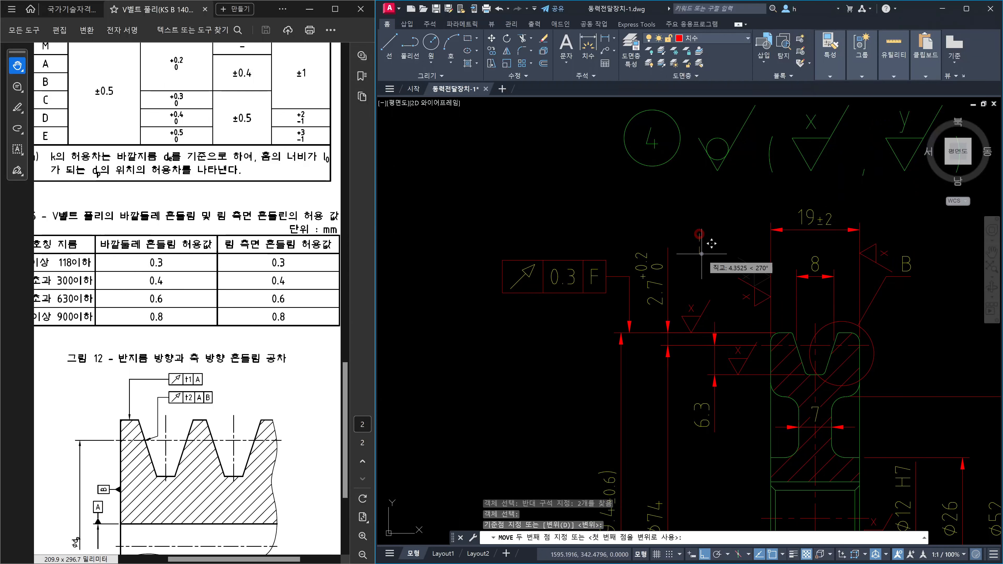
text(5)
key(Escape)
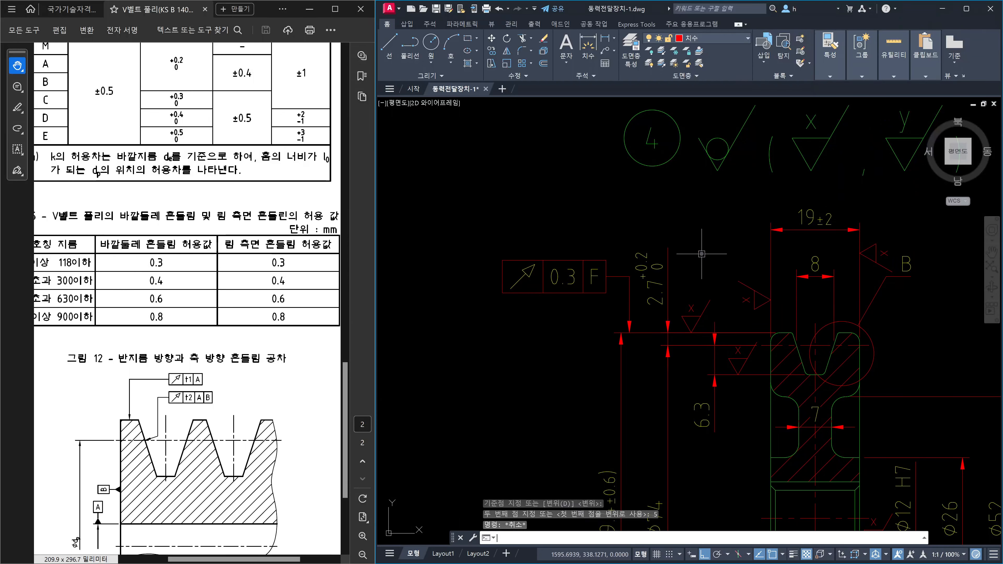
text(le)
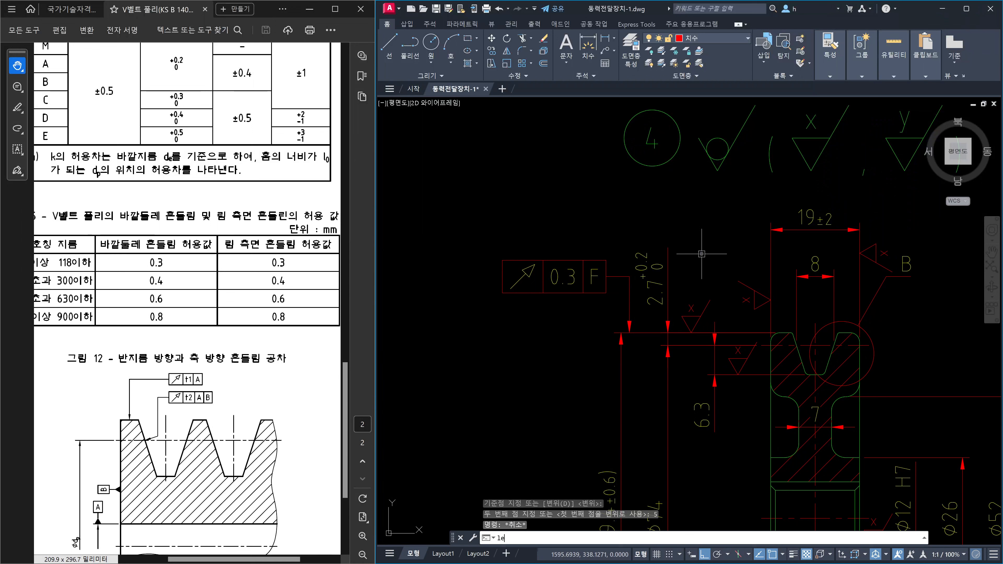
text(ad)
key(Return)
scroll(701, 253, up, 4)
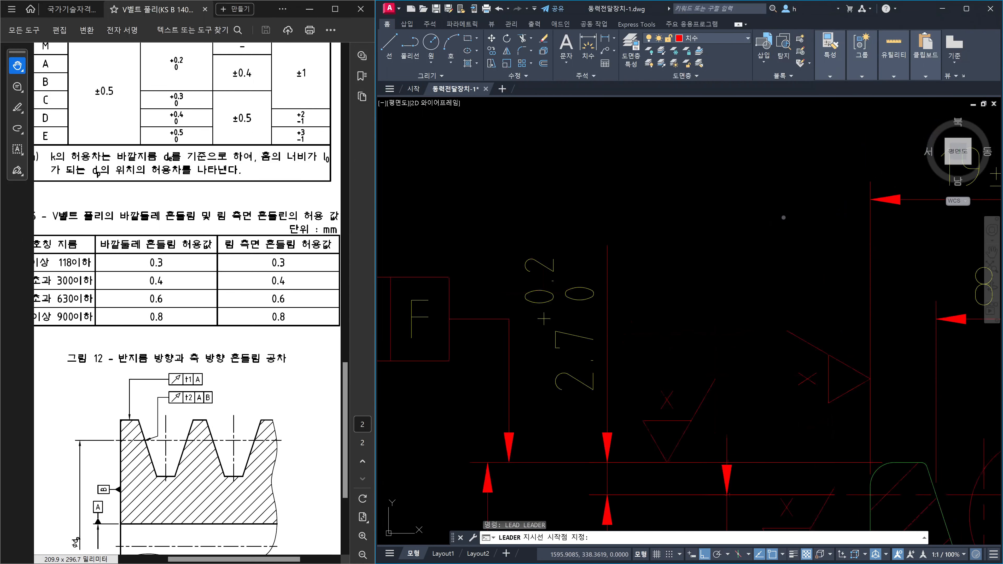
click(869, 200)
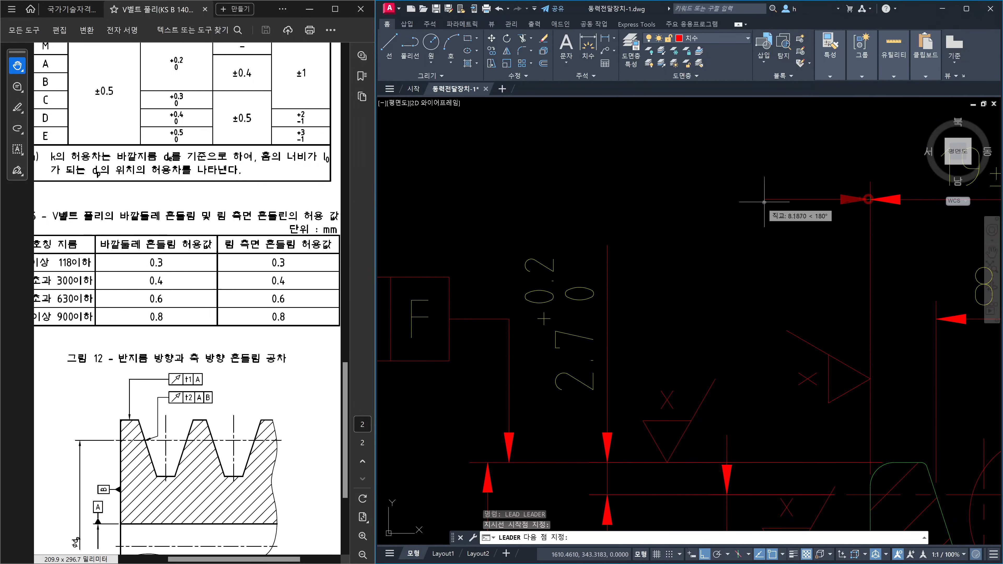
text(5)
key(Return)
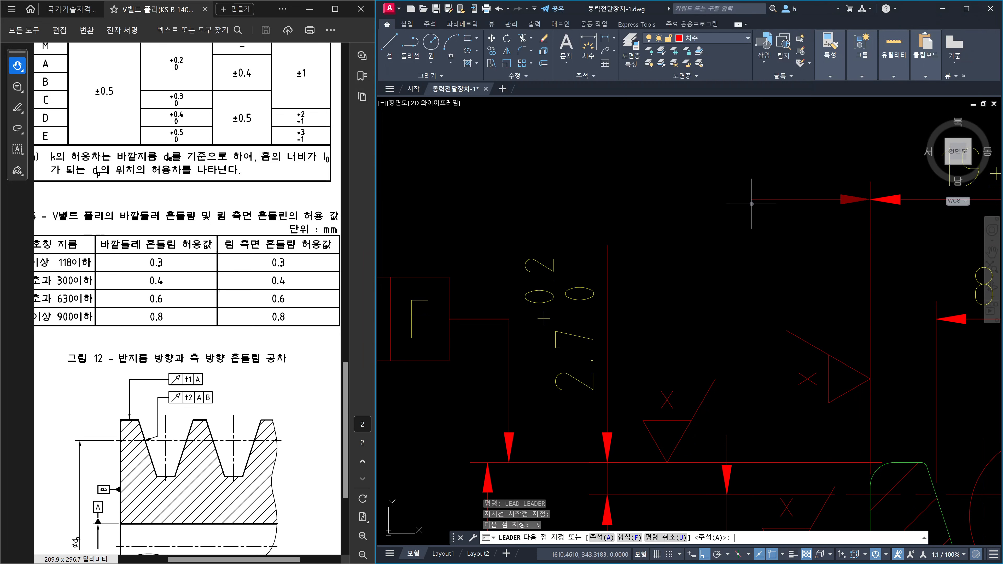
key(Escape)
scroll(752, 204, down, 4)
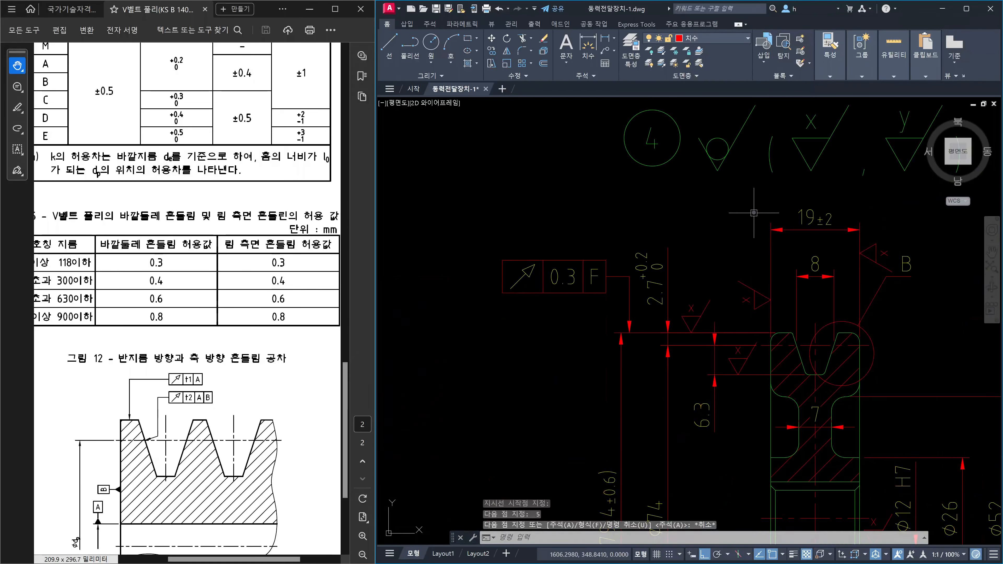
Draw a 5 mm horizontal leader to the left from where the 19±2 dimension line meets its left extension line
text(LE)
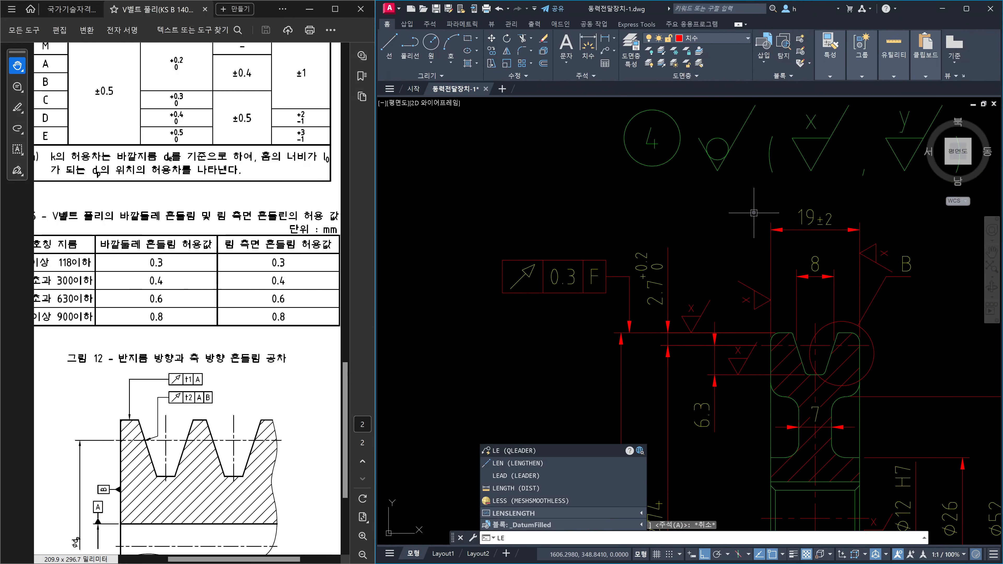
key(Return)
scroll(765, 216, up, 4)
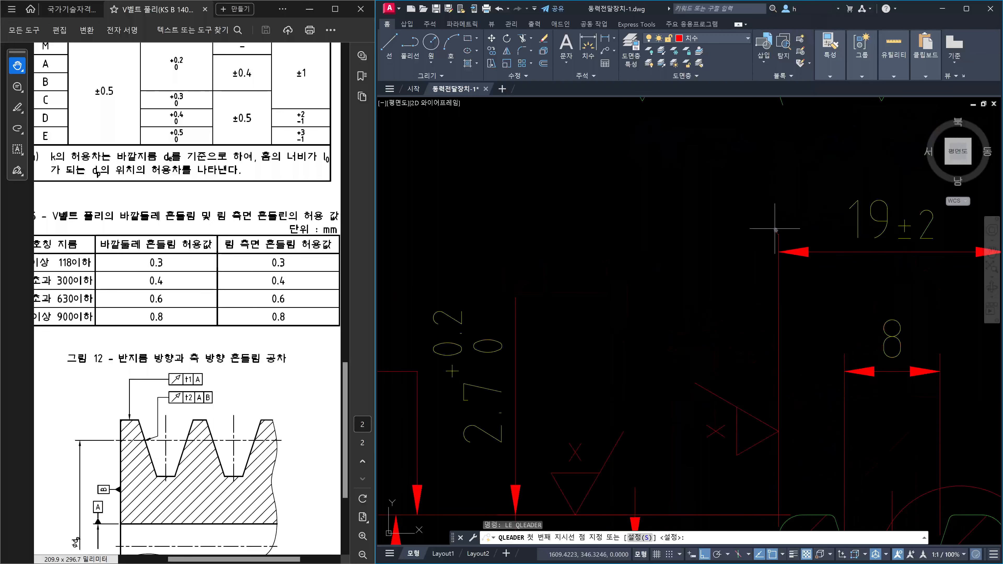
click(780, 248)
text(5)
key(Return)
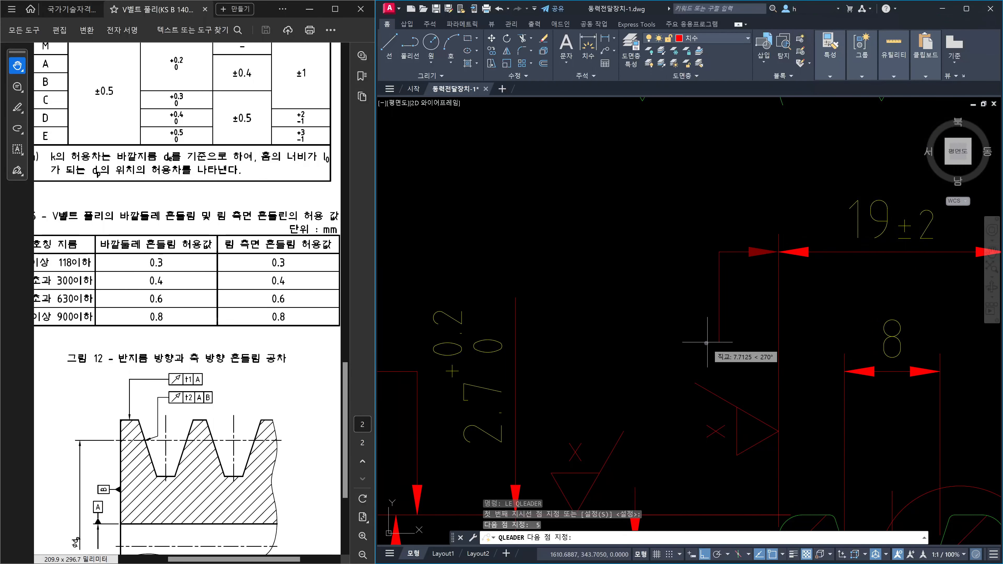
key(Escape)
scroll(725, 318, down, 2)
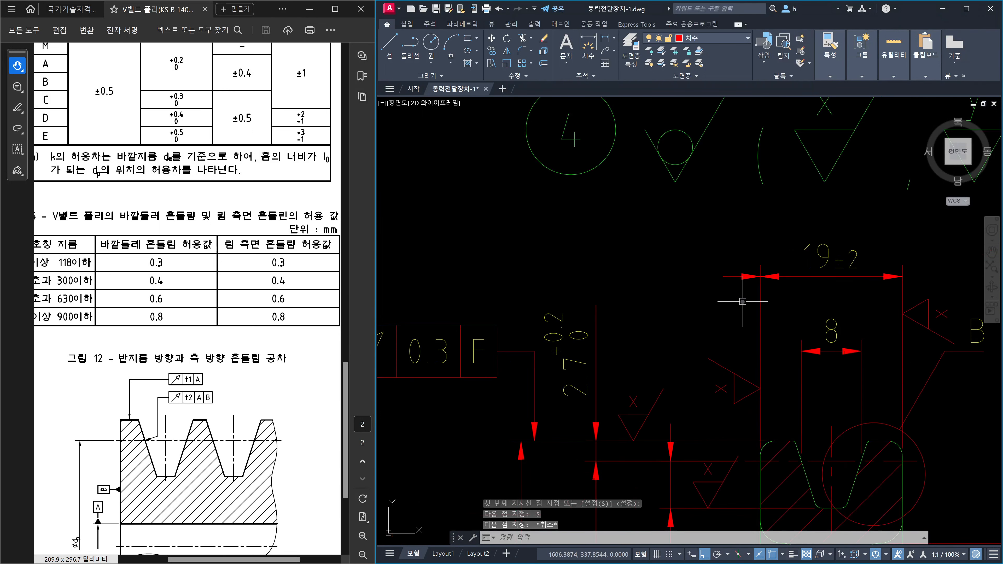
Change the arrowhead of the short leader beside the 19±2 dimension to the filled datum triangle
click(742, 301)
click(700, 255)
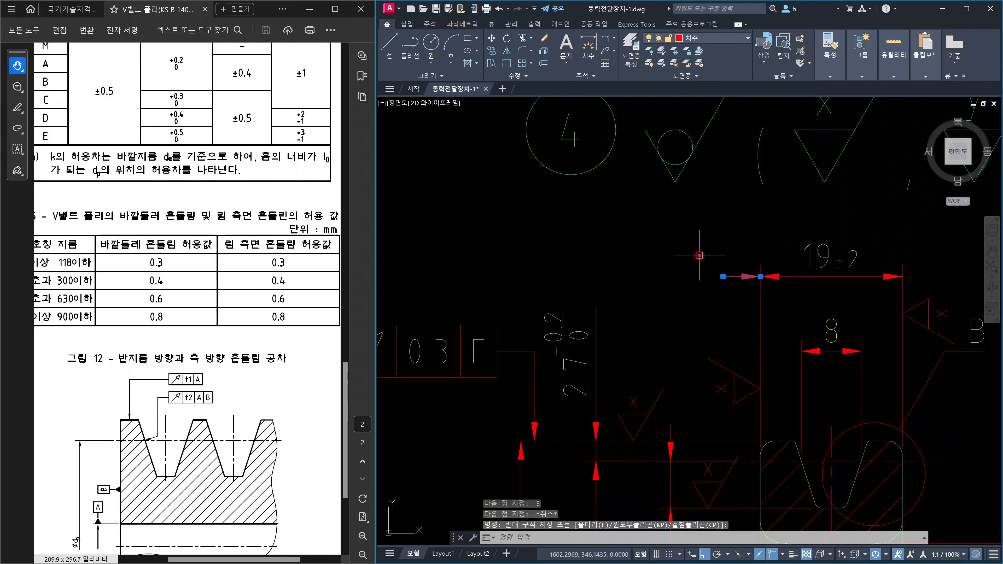
key(ctrl+1)
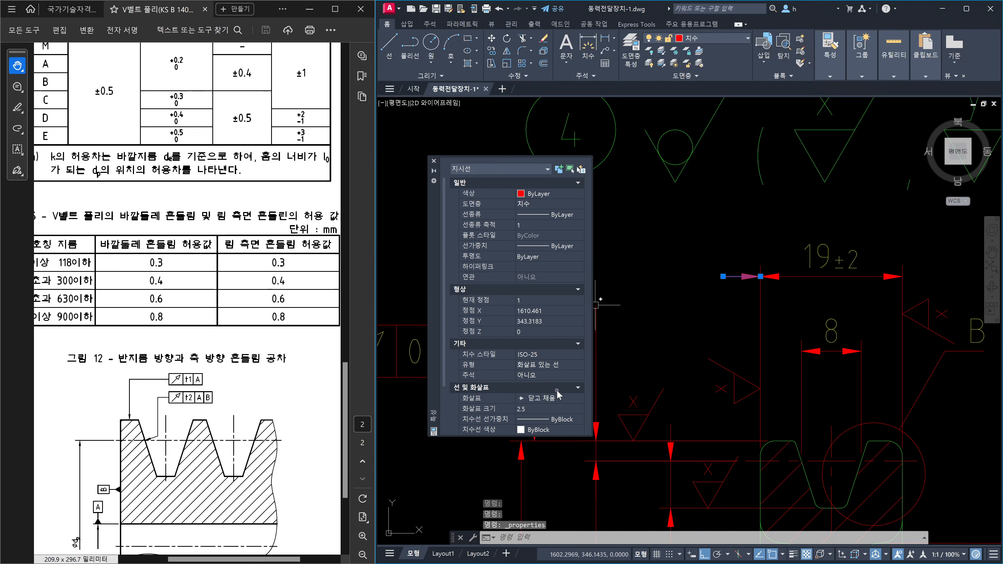
click(576, 403)
click(579, 399)
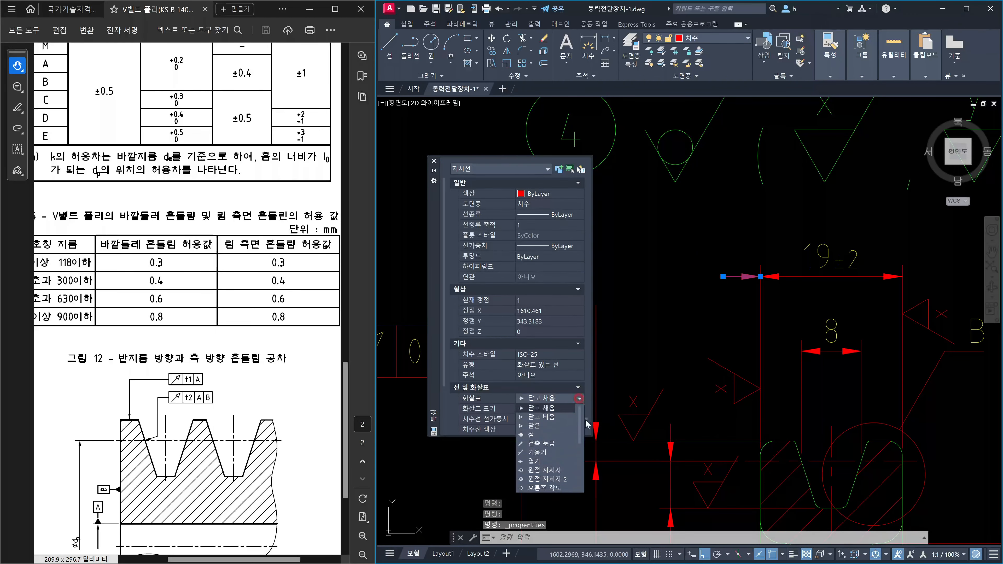
scroll(580, 452, down, 4)
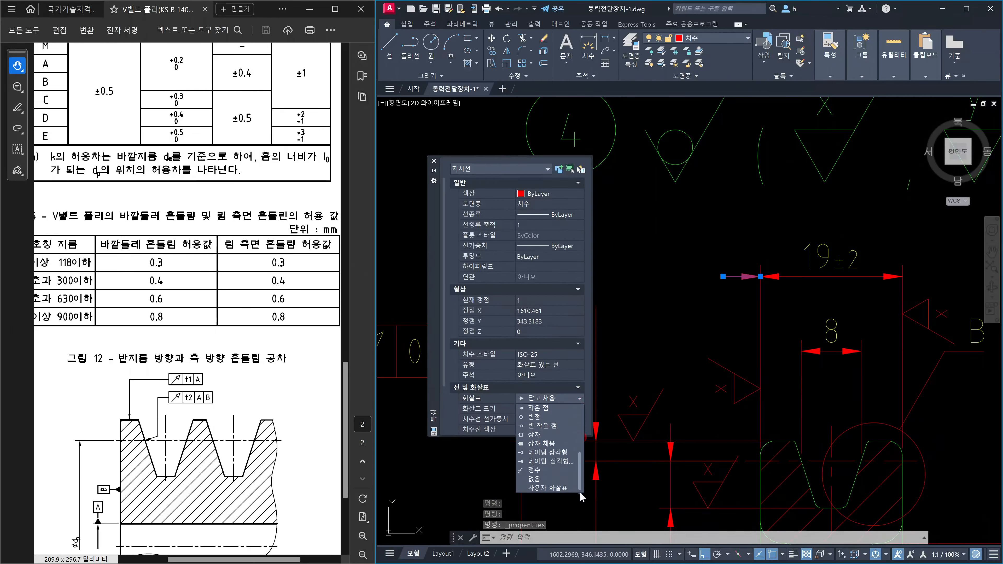
click(555, 463)
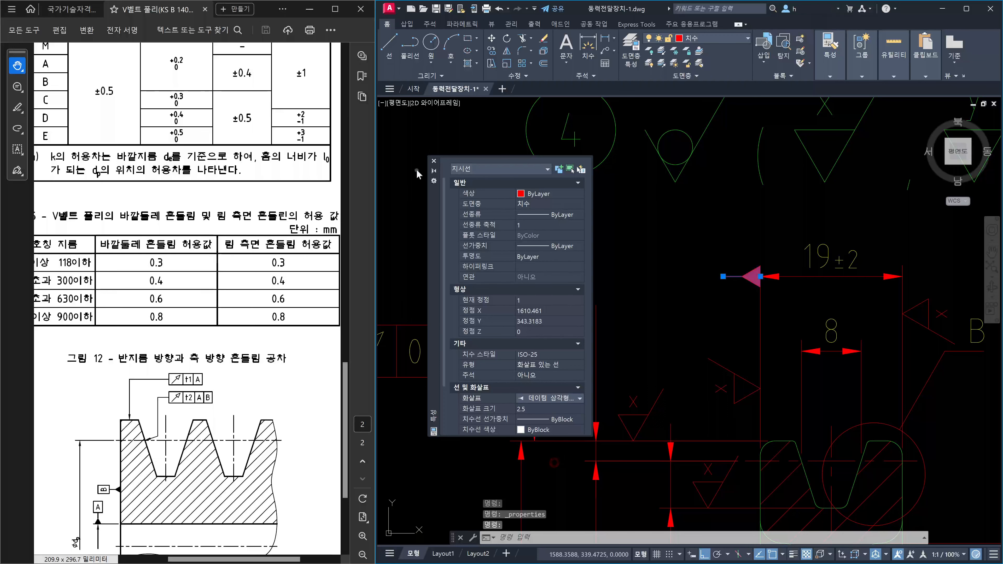
click(434, 161)
key(Escape)
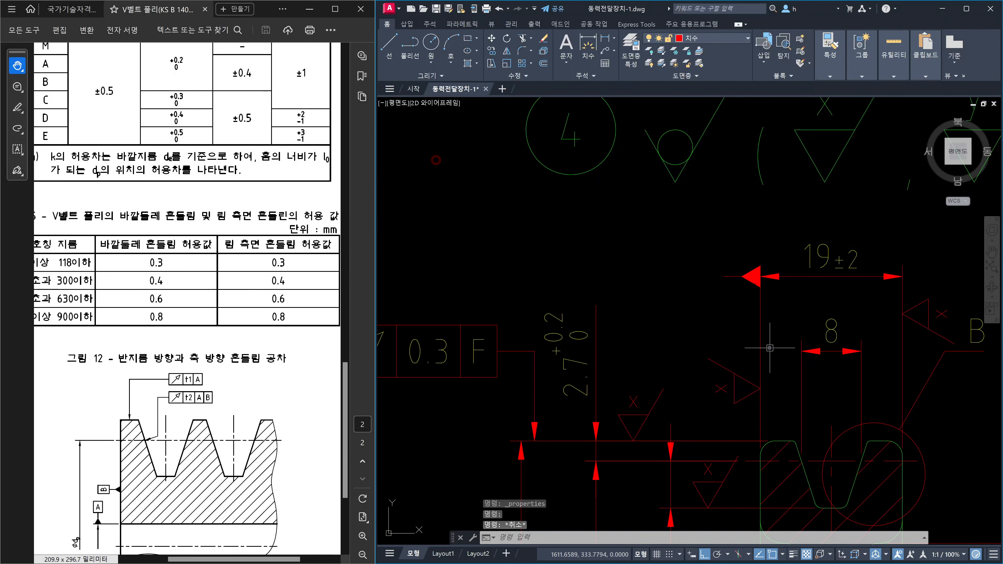
Copy the datum F frame from below the bore to the free space left of the new datum triangle
scroll(776, 343, down, 3)
middle_drag(813, 388, 597, 204)
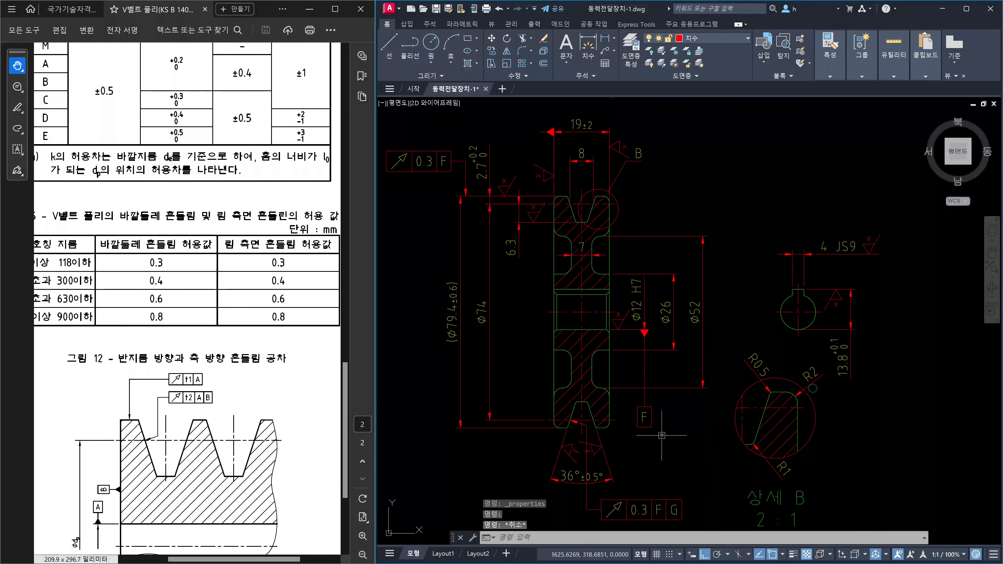
key(Escape)
text(c)
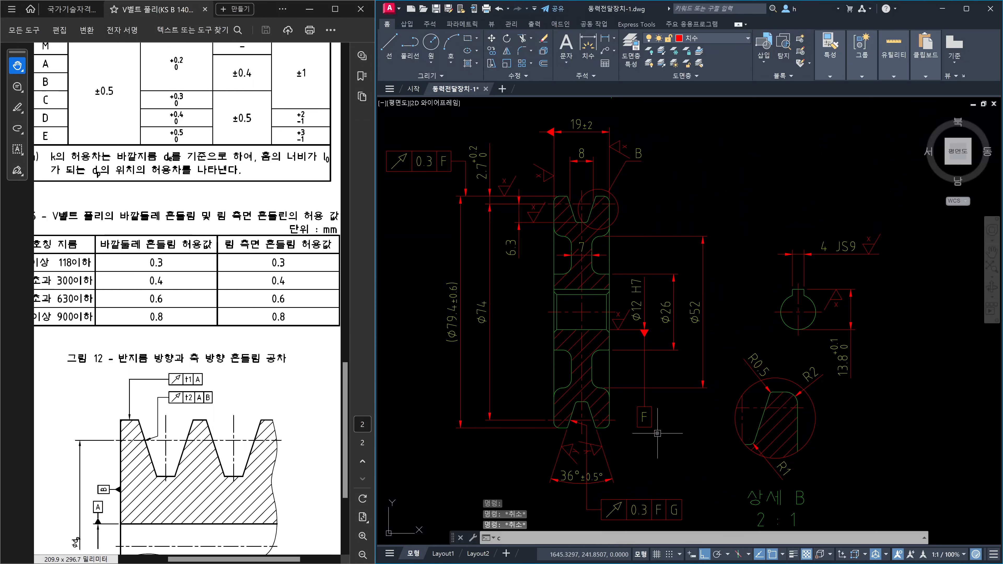
text(o)
key(Return)
click(642, 417)
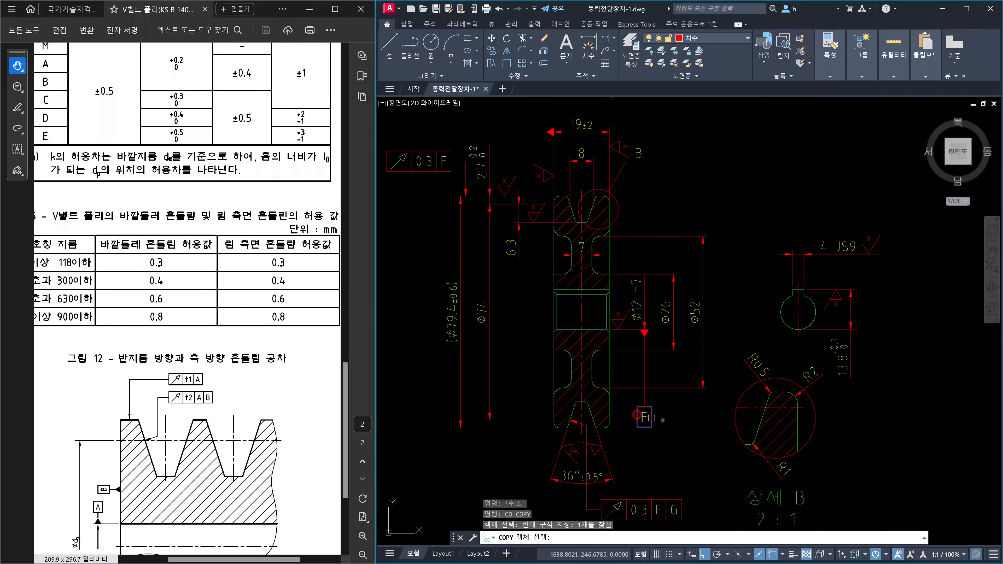
key(Return)
click(663, 420)
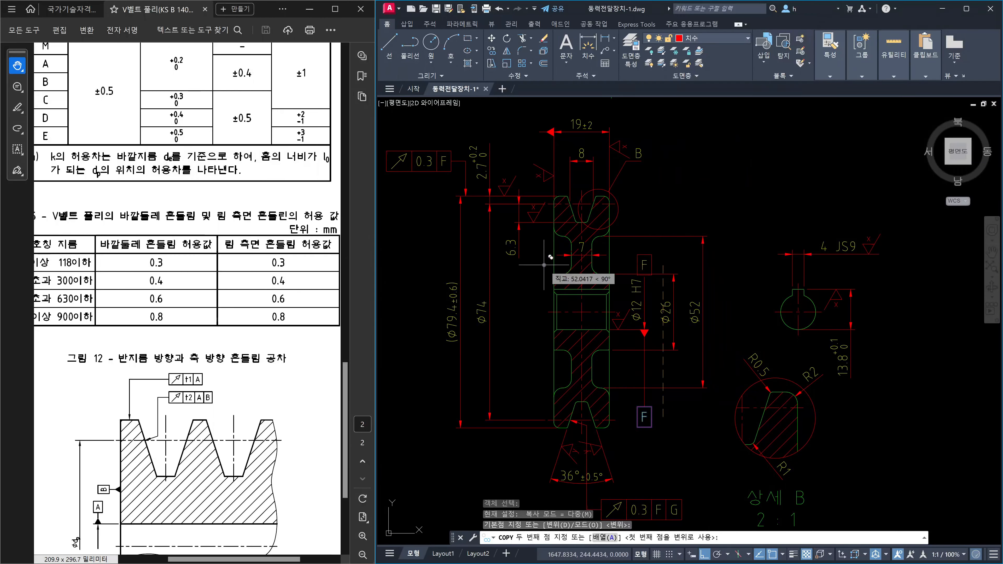
key(F8)
click(523, 123)
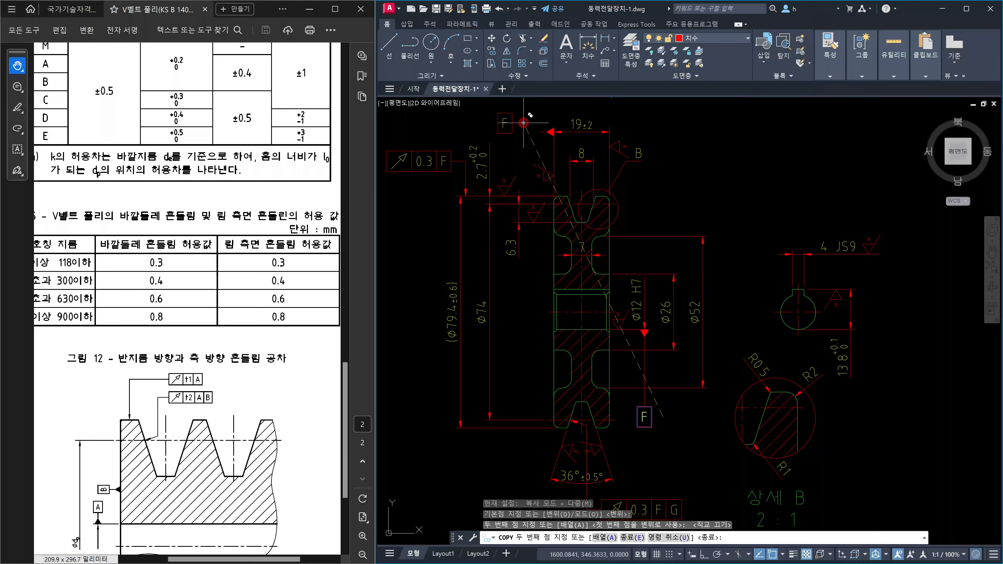
key(Escape)
Edit the copied datum frame, clearing the F from its height value and entering G as the datum identifier
scroll(523, 123, up, 4)
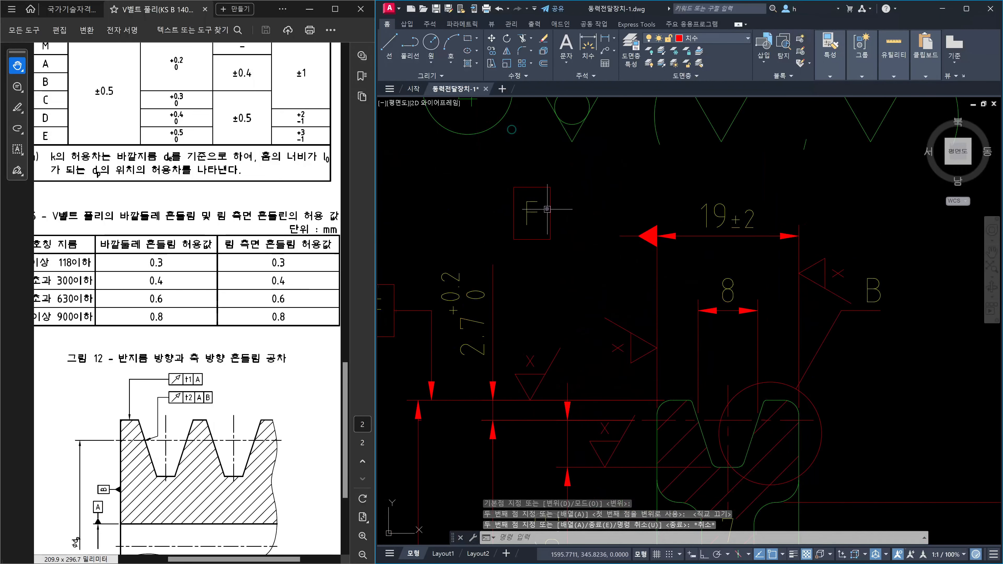
double_click(547, 210)
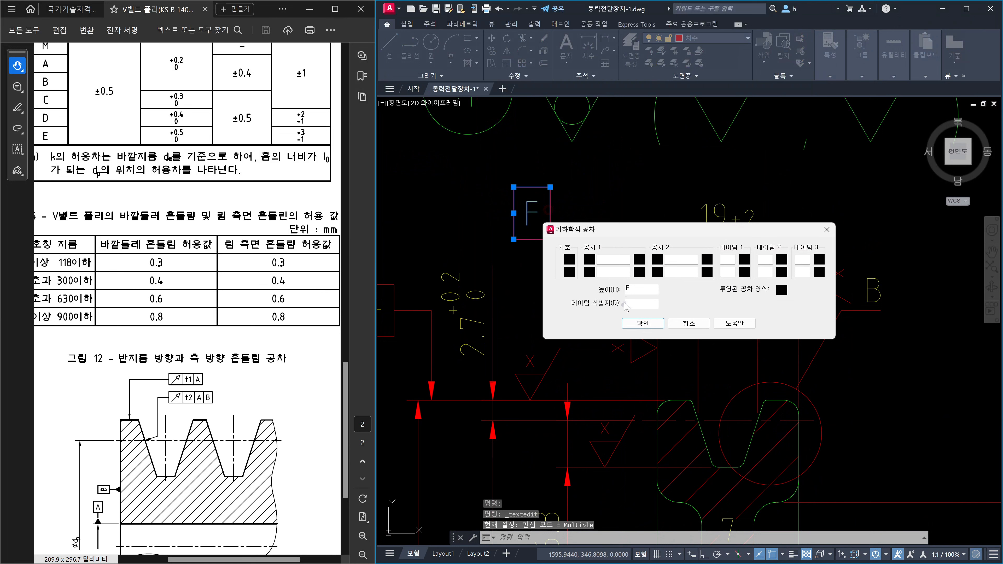
drag(634, 291, 601, 292)
key(BackSpace)
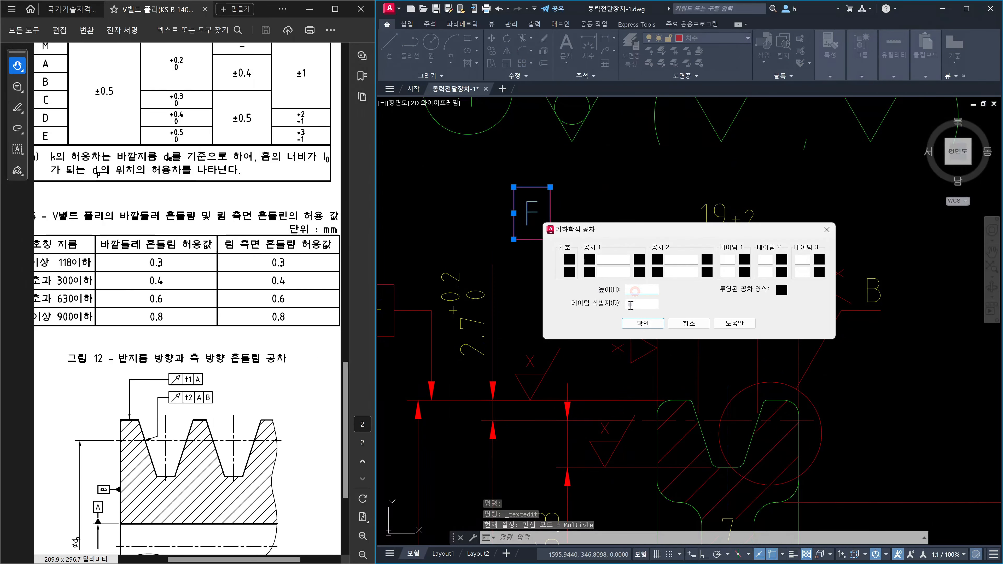
click(632, 304)
text(G)
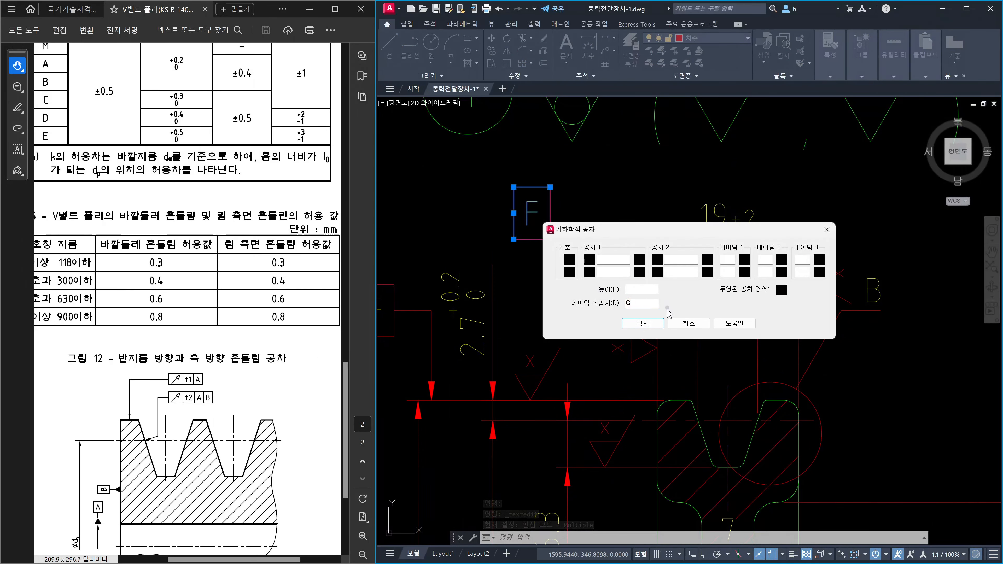
click(643, 323)
key(Escape)
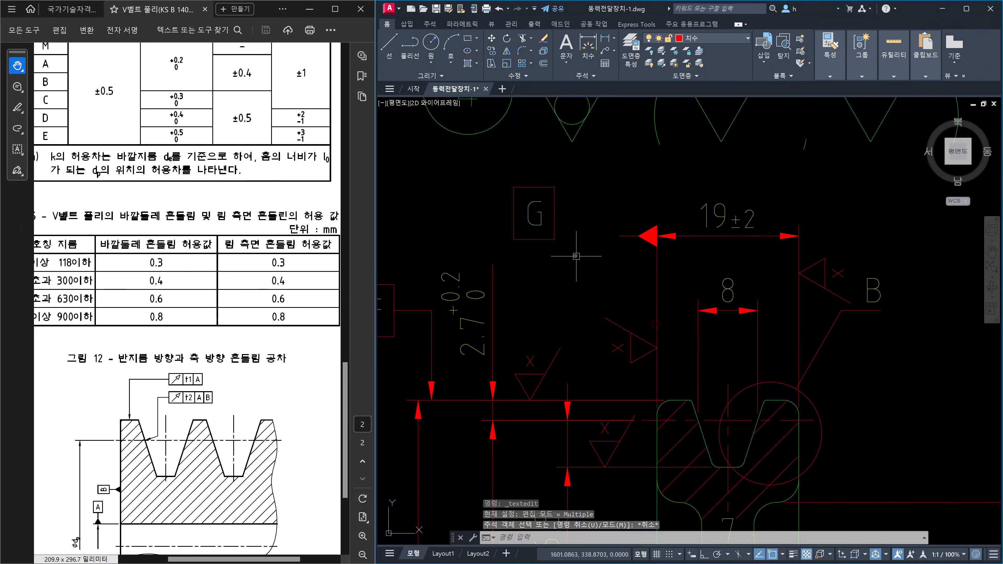
Move the datum G frame by the midpoint of its right edge to the left end of the datum triangle's leader
text(m)
key(Return)
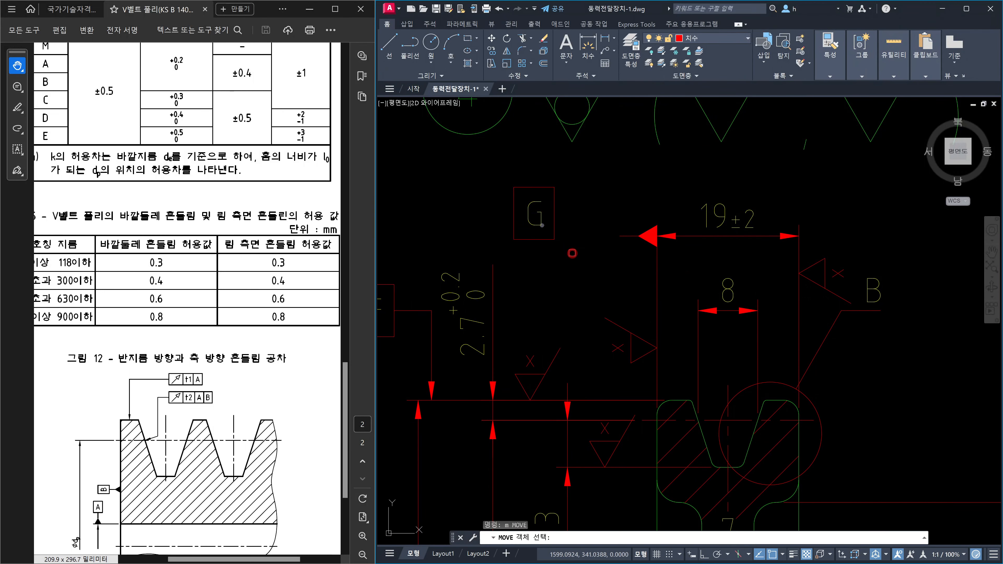
click(577, 258)
click(516, 198)
key(Return)
click(554, 213)
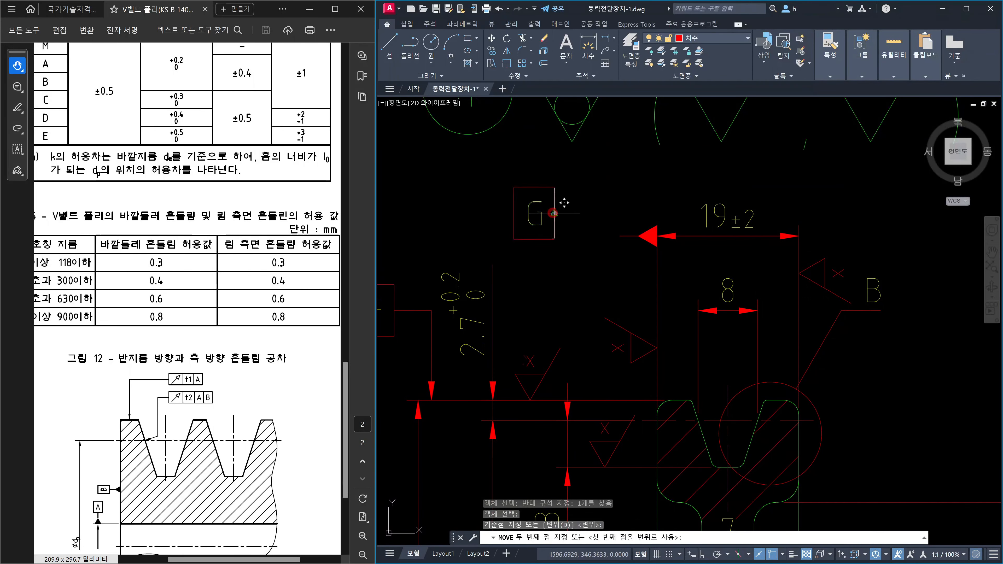
click(621, 234)
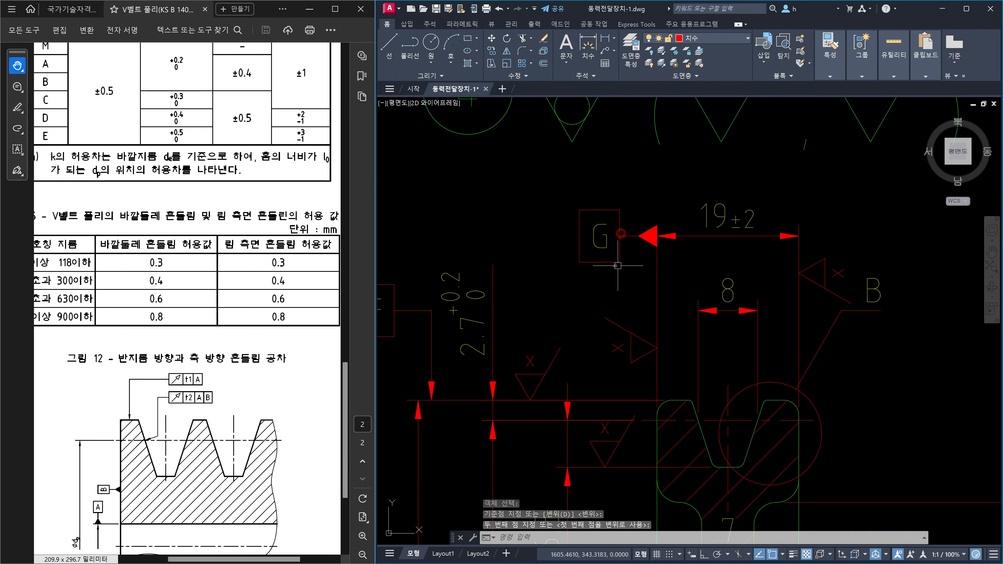
key(Escape)
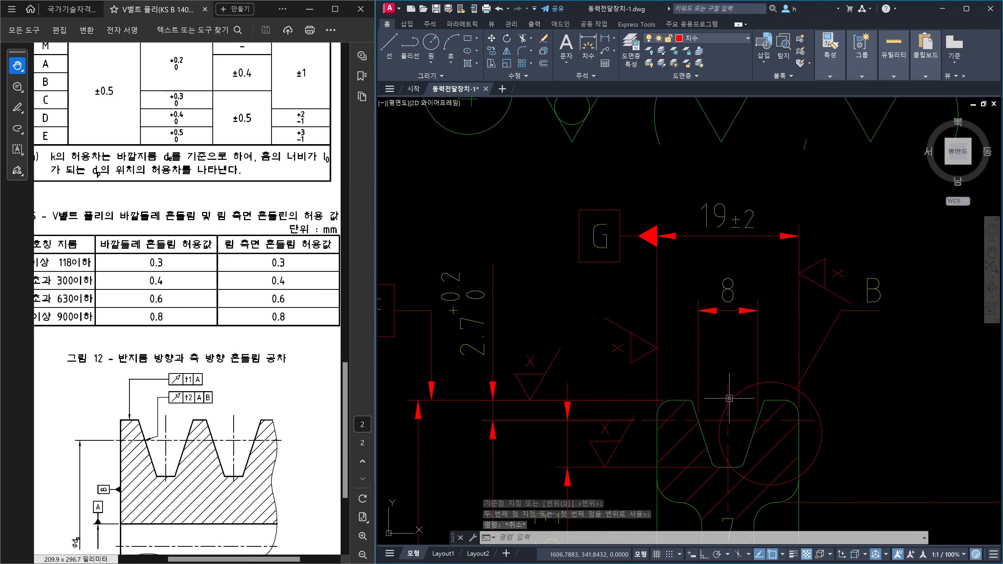
click(731, 383)
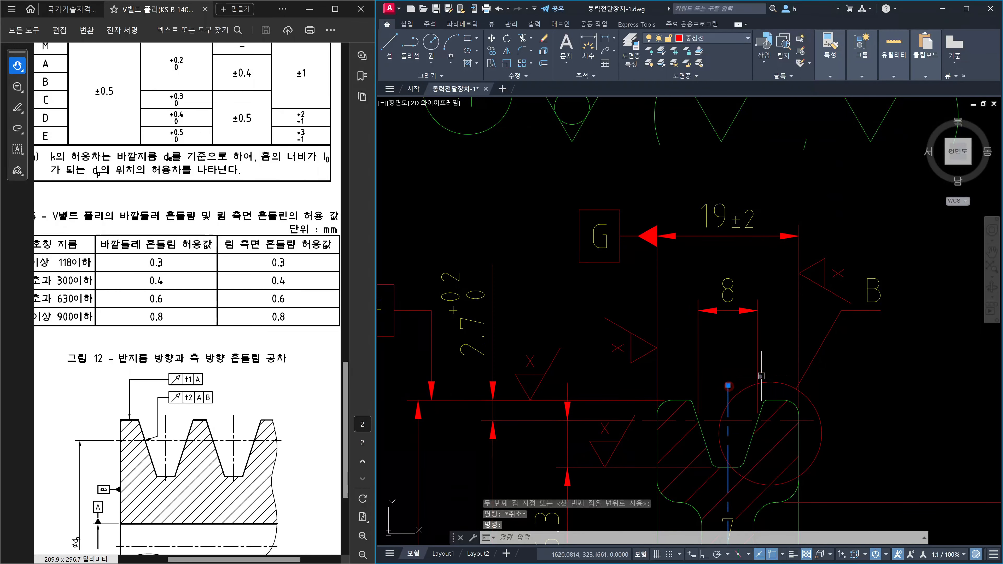
key(Escape)
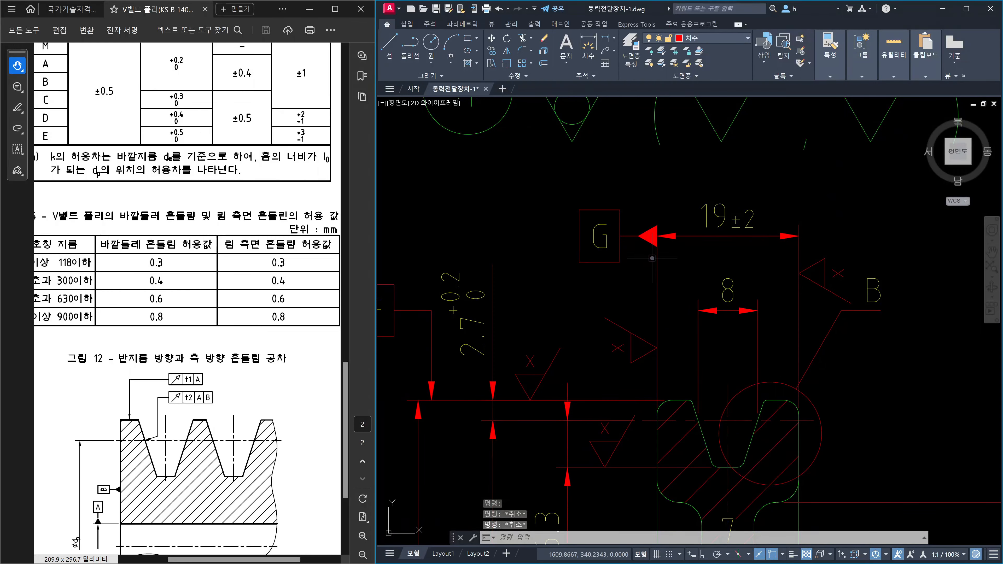
Move the datum G frame together with its triangle leader 5 mm straight down along the extension line
text(m)
key(Return)
click(644, 264)
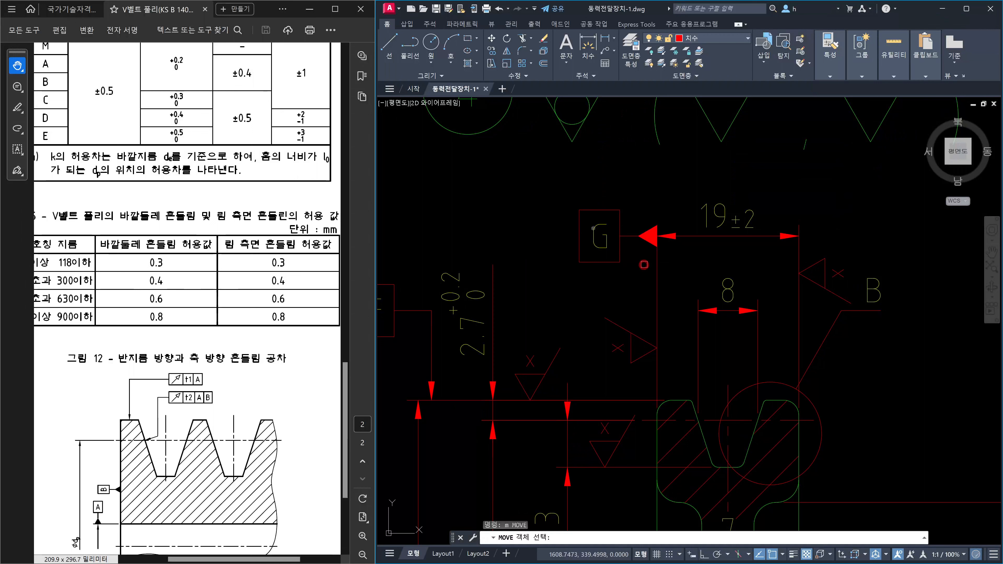
click(544, 198)
key(Return)
click(542, 169)
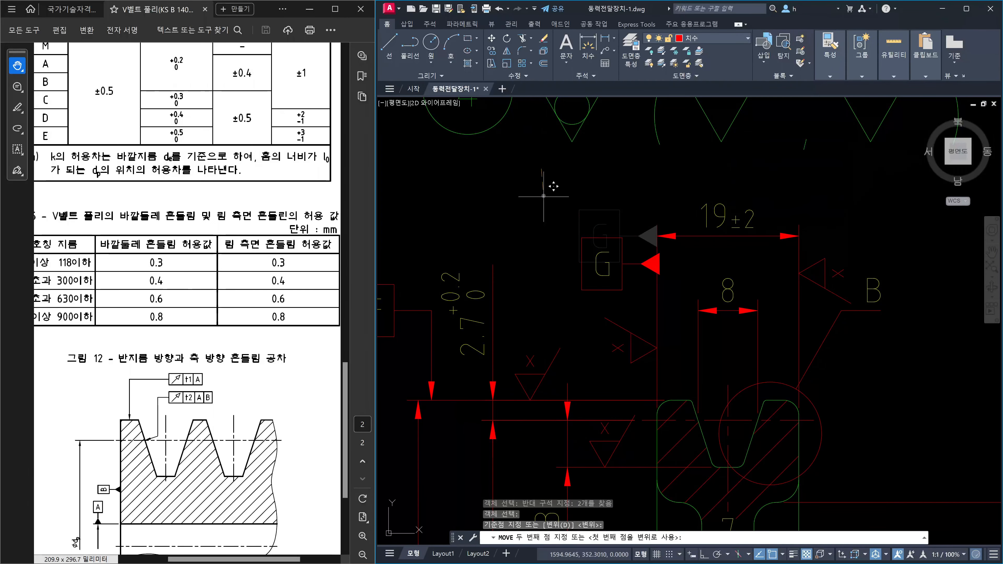
key(F8)
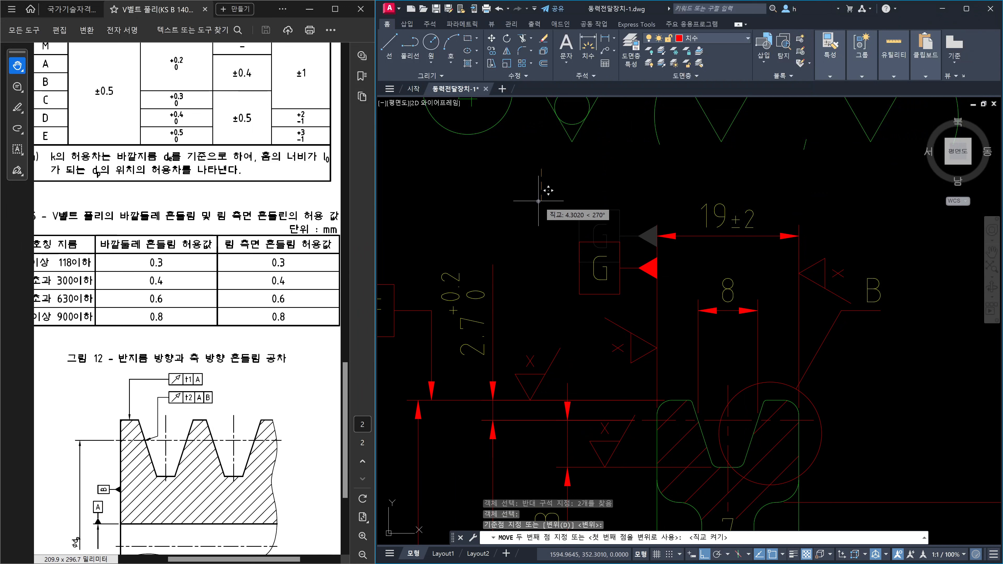
text(5)
key(Return)
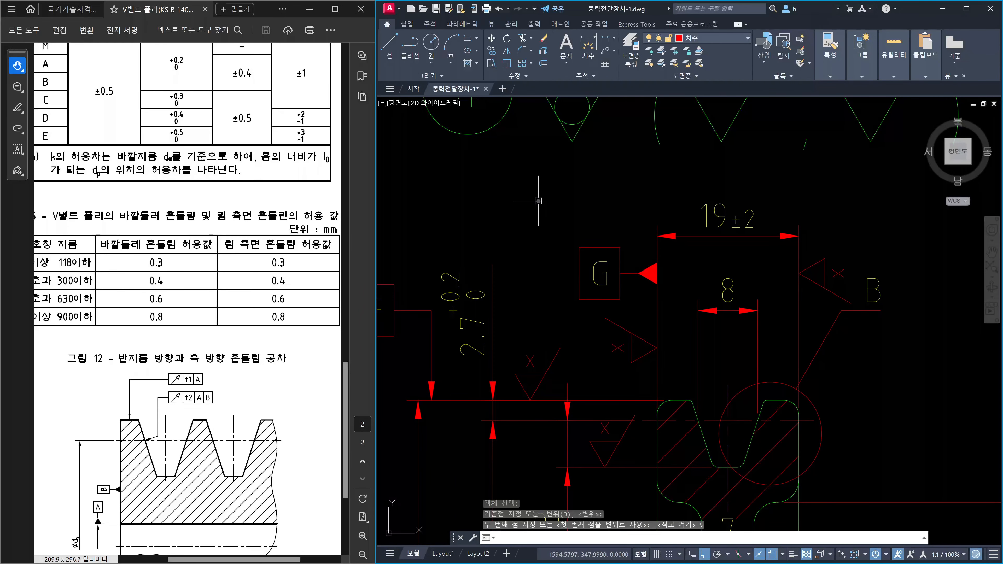
Examine the rim's side faces, the groove flank carrying the runout arrow, and the leader of the 0.3 F G runout frame
key(Escape)
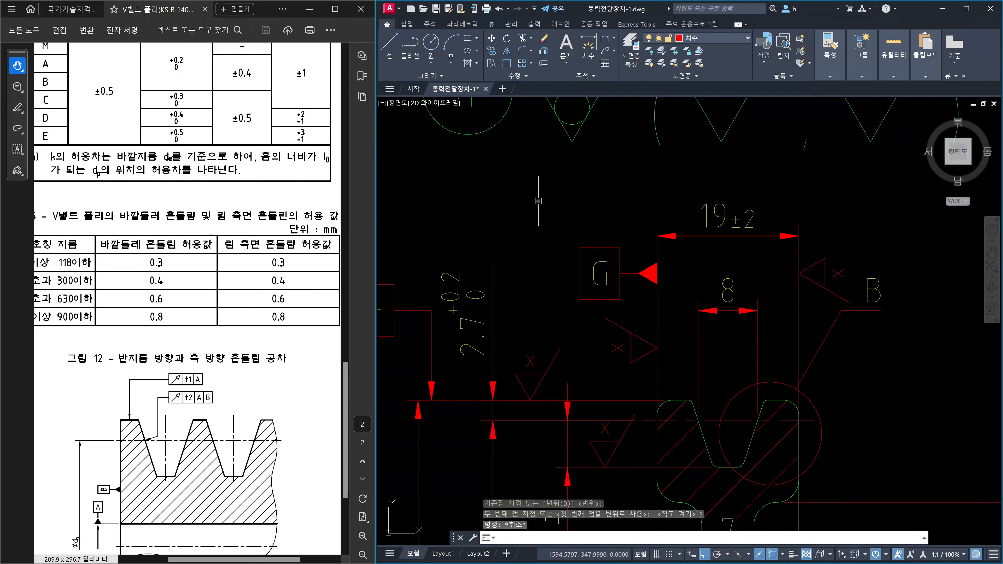
click(657, 440)
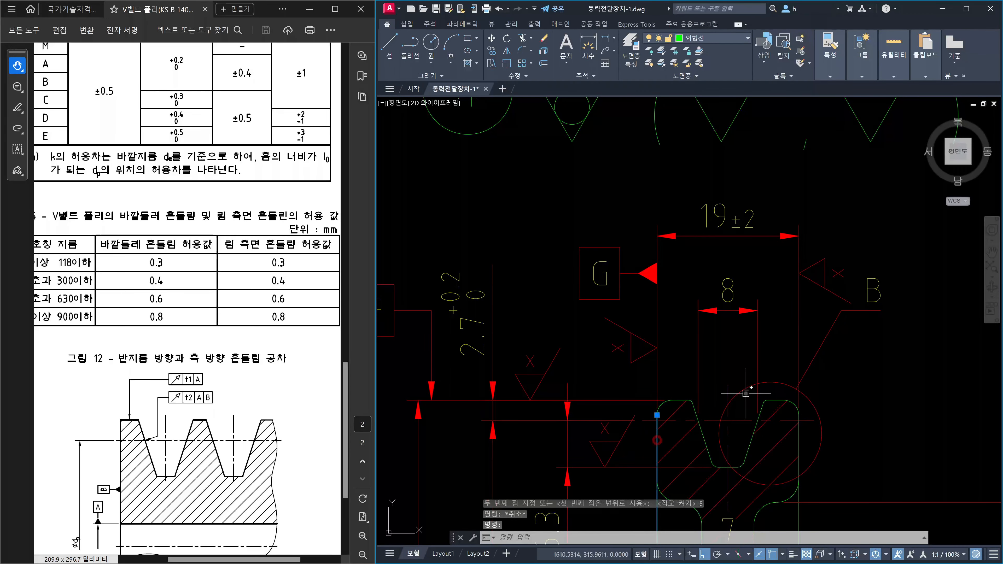
scroll(747, 394, down, 5)
middle_drag(745, 414, 726, 367)
scroll(726, 367, up, 7)
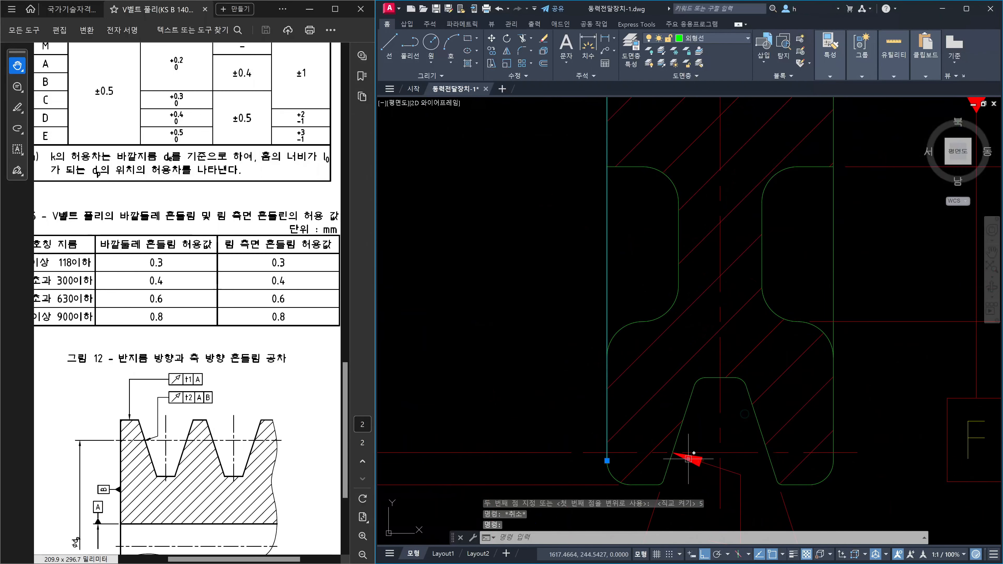
click(677, 436)
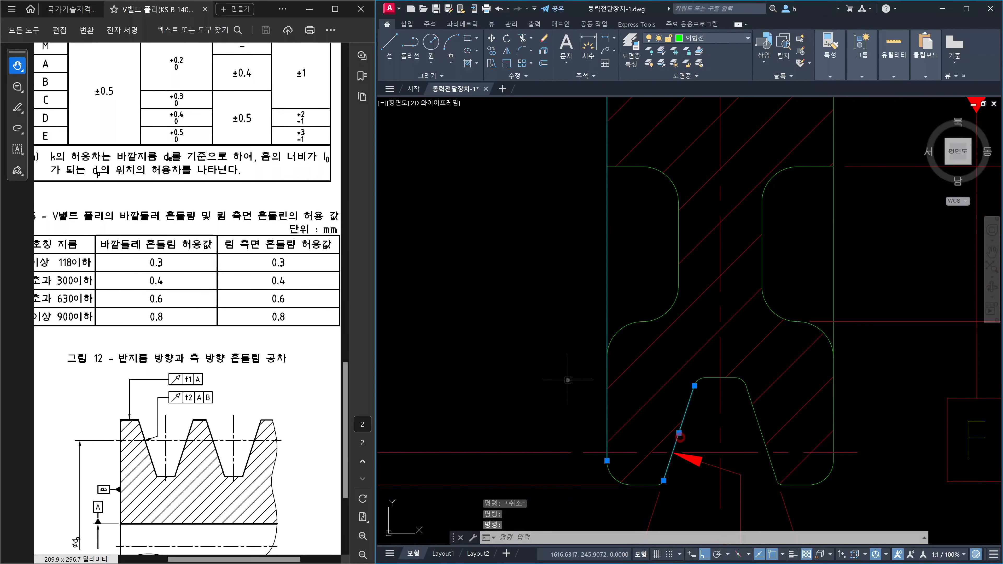
key(Escape)
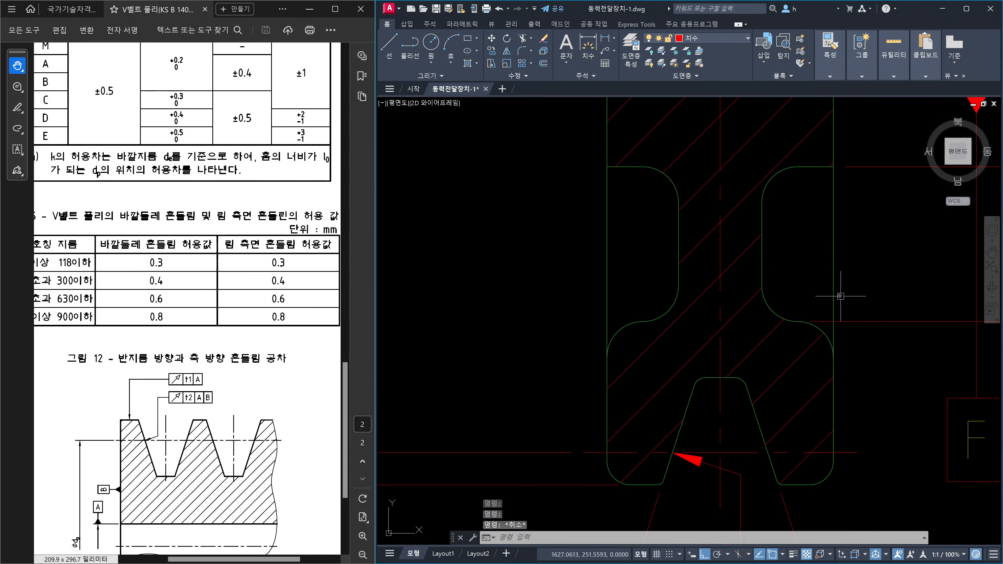
click(834, 292)
key(Escape)
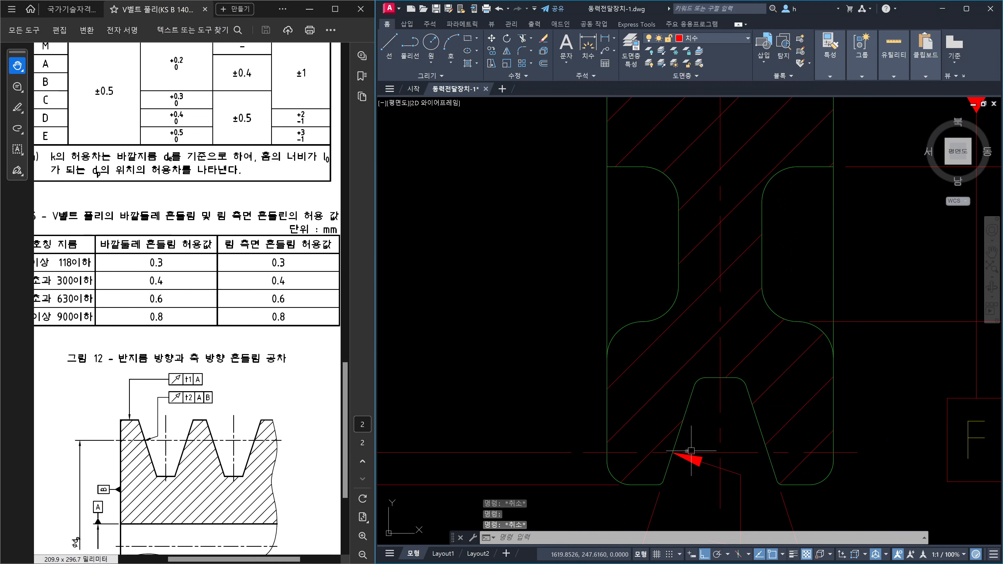
click(608, 413)
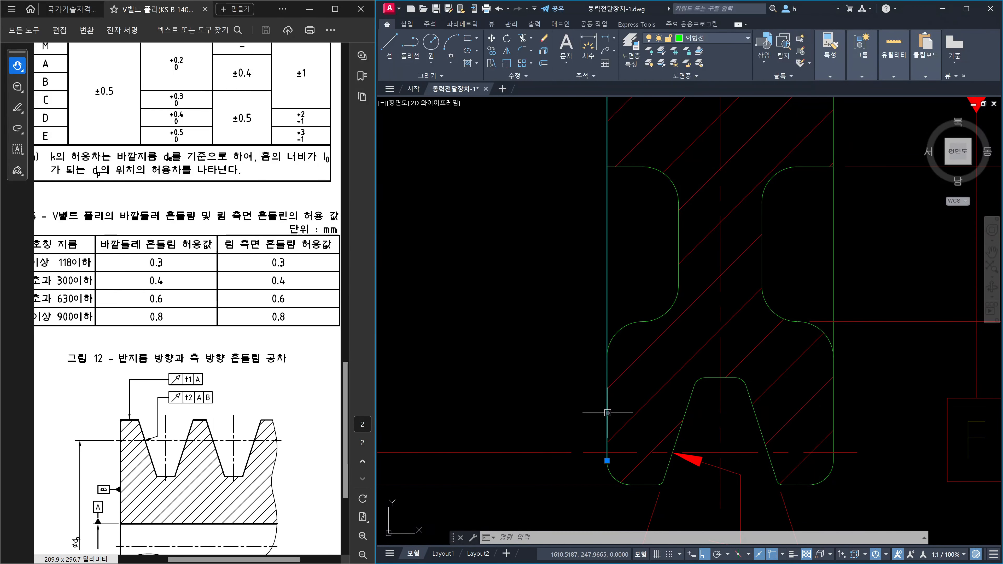
key(Escape)
scroll(582, 410, down, 3)
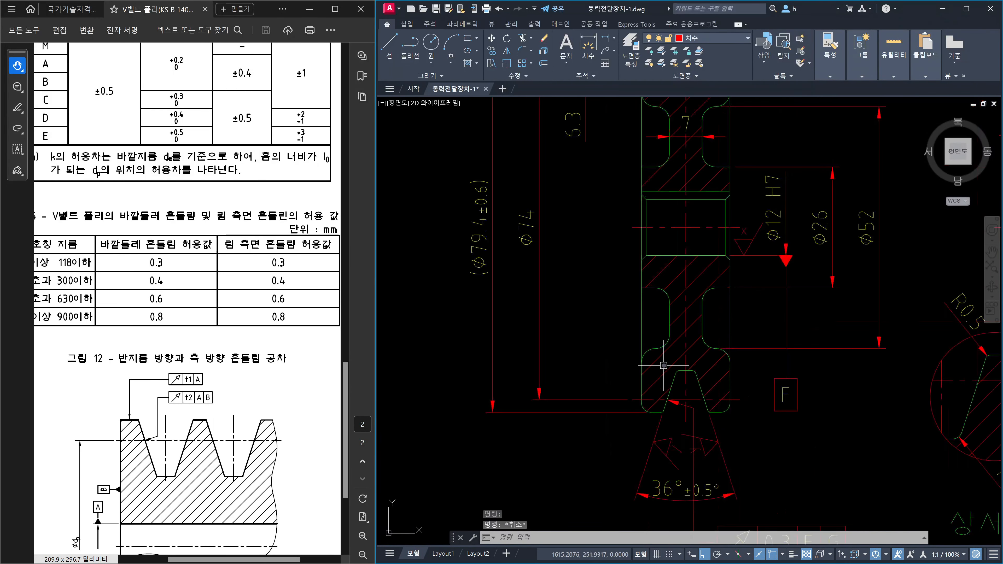
scroll(632, 420, up, 2)
click(624, 435)
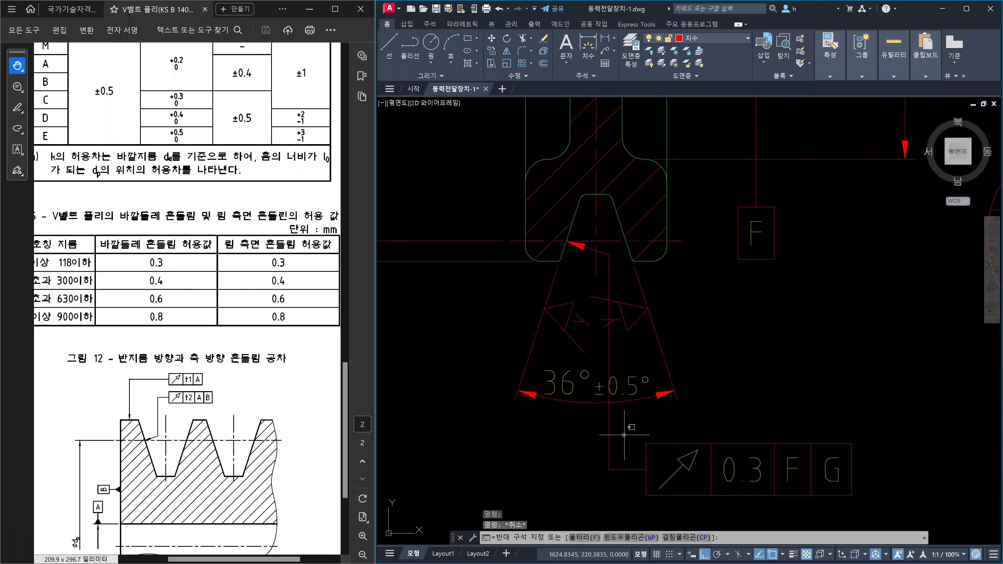
click(586, 434)
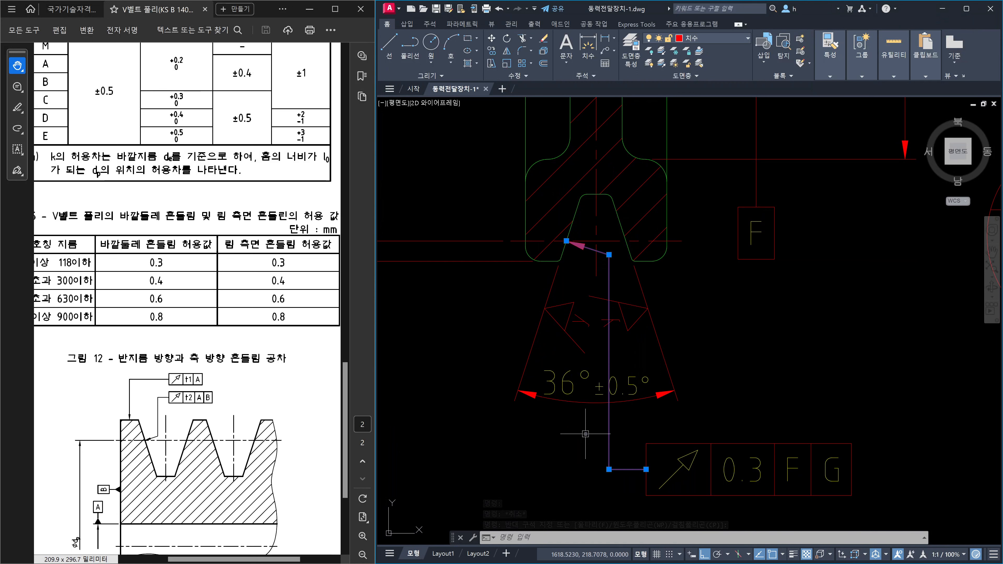
key(Escape)
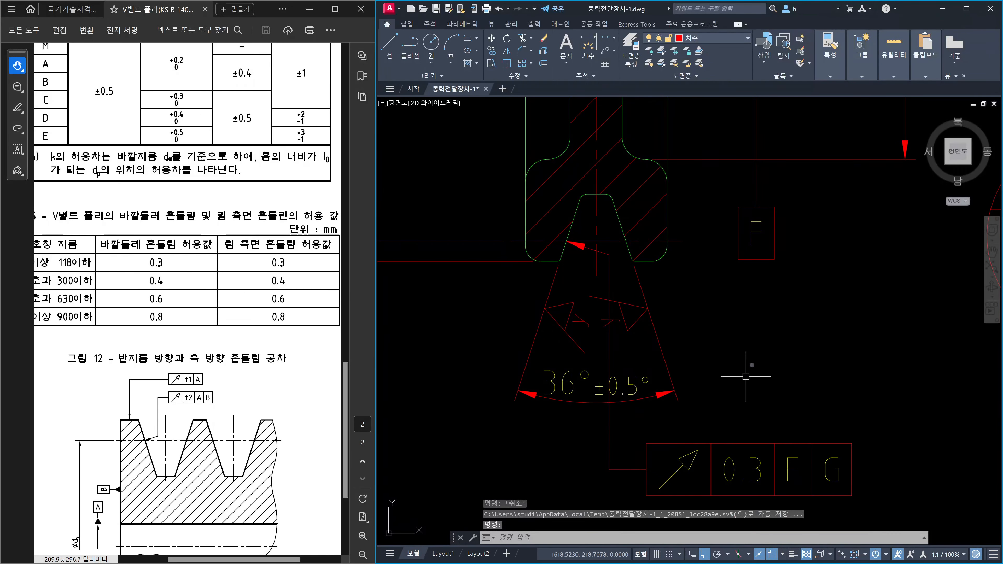
Set the text fill colour of the 36° ±0.5° angular dimension to Background
click(643, 377)
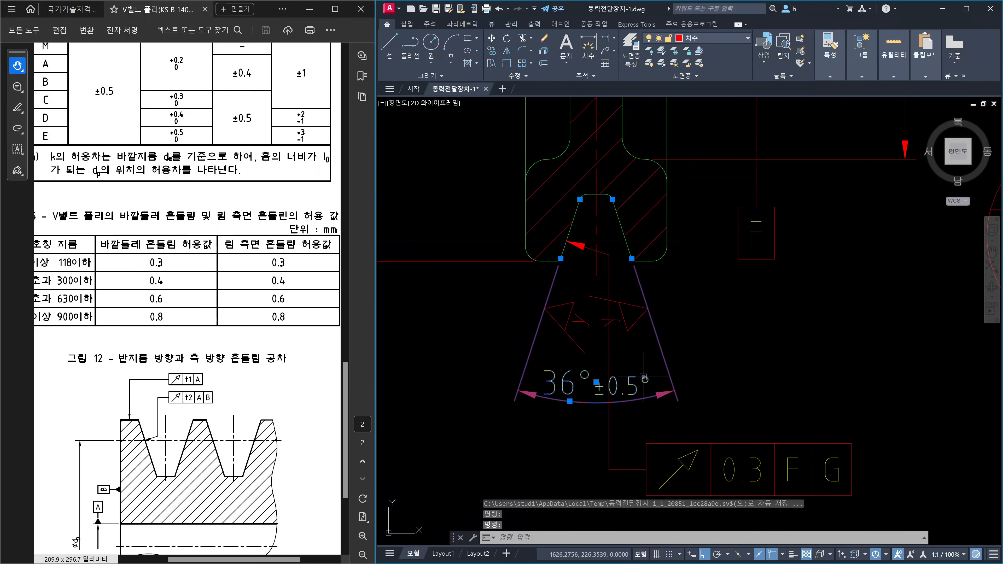
key(ctrl+1)
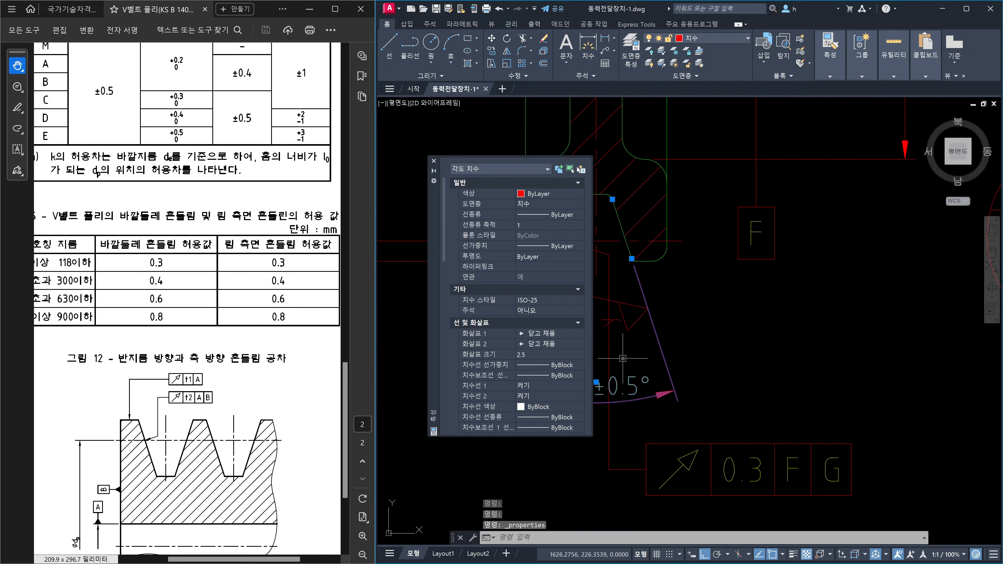
click(441, 374)
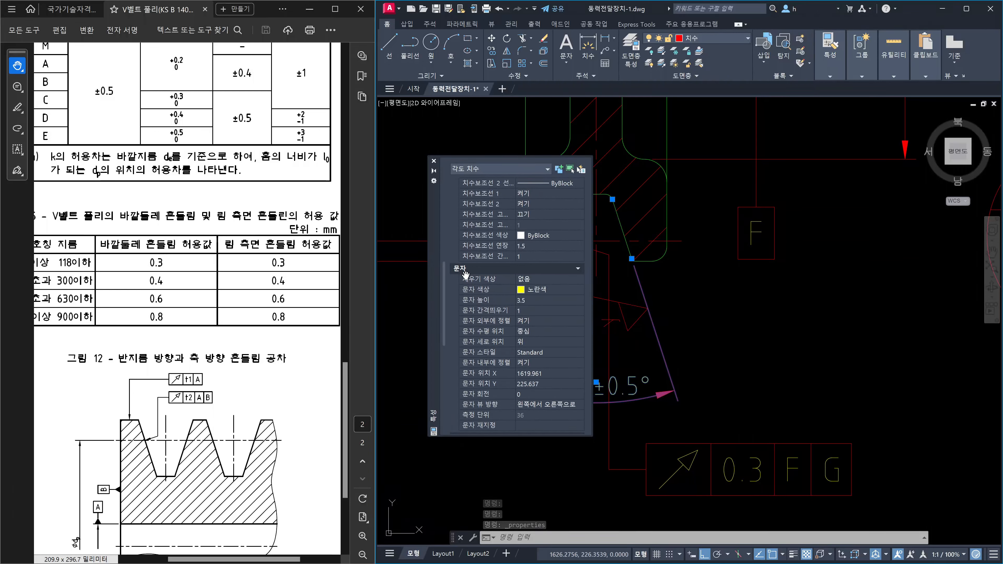
click(565, 279)
click(565, 279)
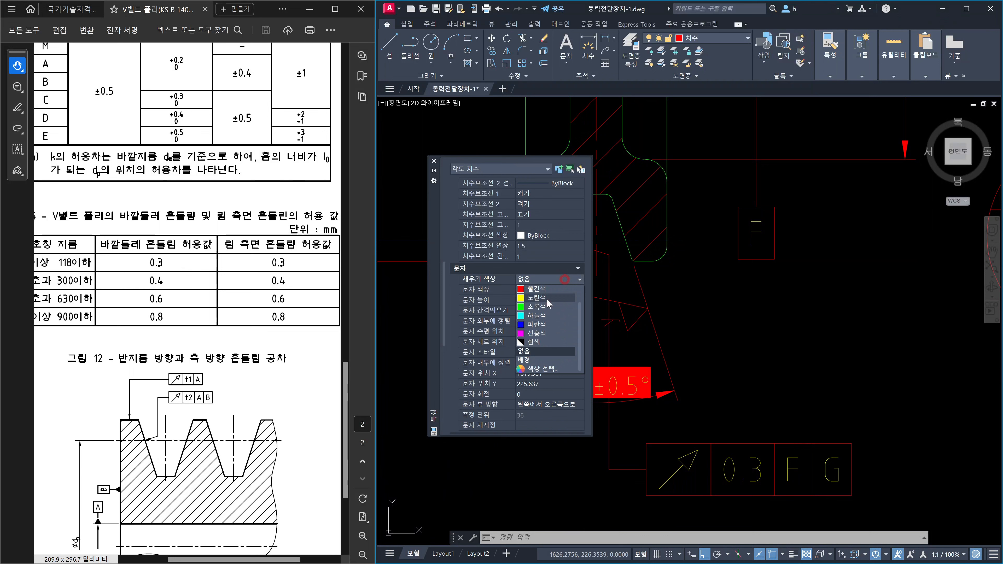
click(546, 358)
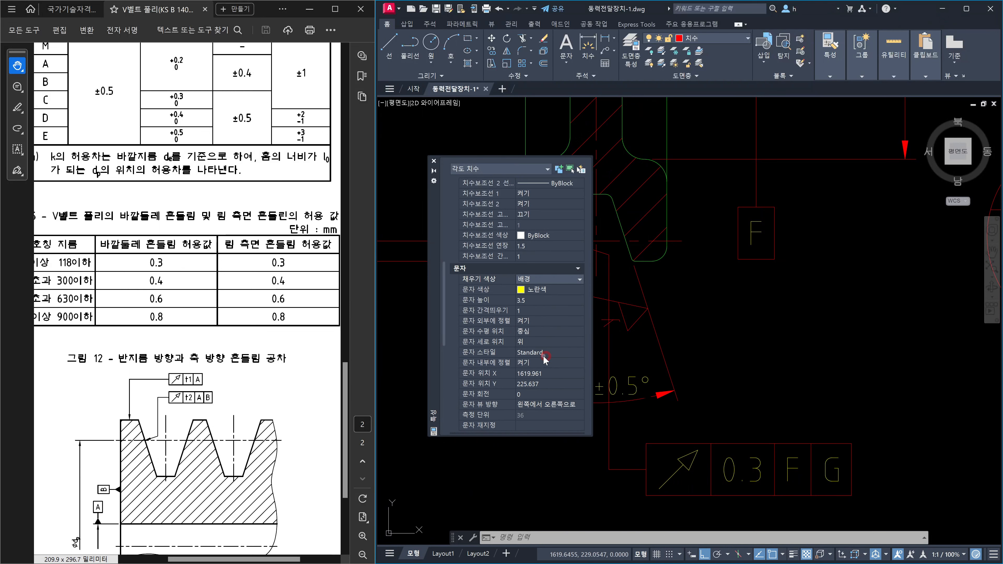
click(433, 161)
key(Escape)
Examine where the runout leader crosses the 36° ±0.5° dimension text below the groove
scroll(645, 189, down, 2)
middle_drag(645, 190, 620, 419)
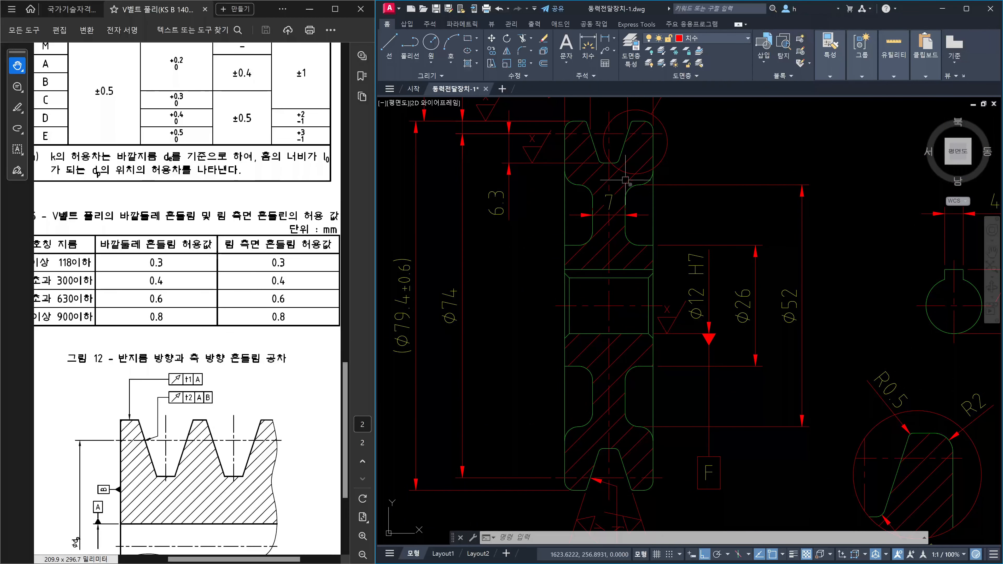
scroll(634, 274, down, 4)
scroll(628, 387, up, 8)
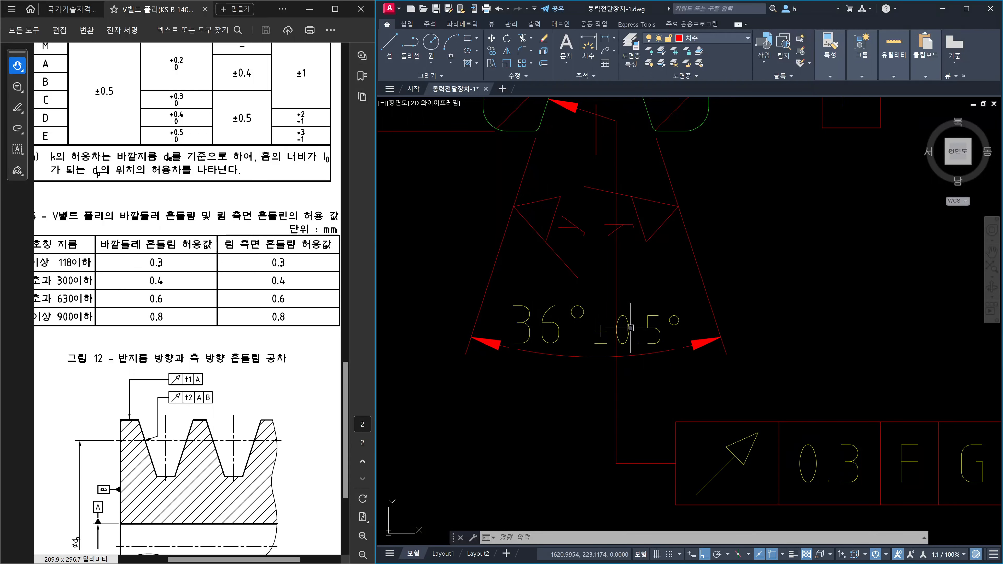
click(615, 284)
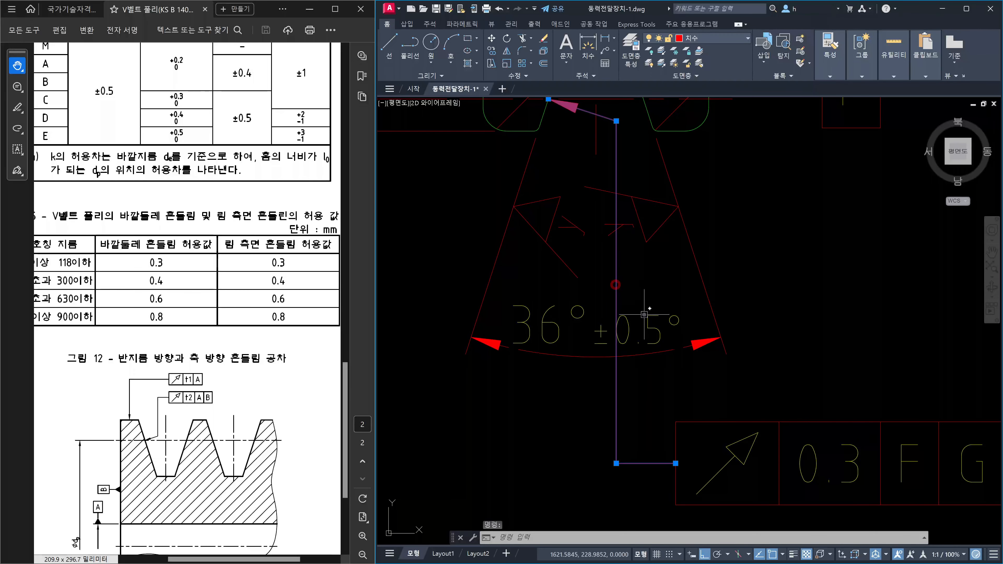
key(Escape)
click(643, 336)
key(Escape)
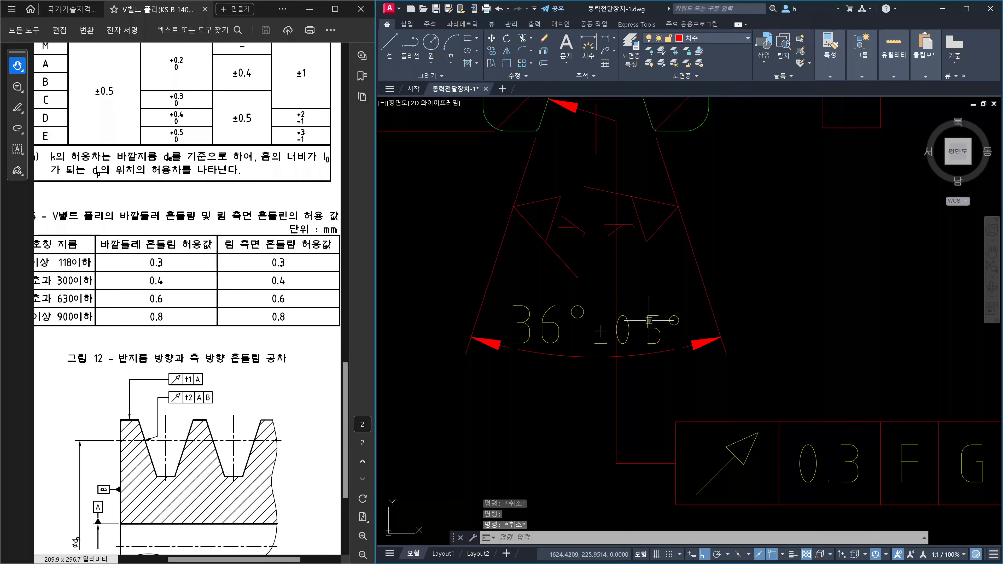
key(Escape)
click(640, 378)
click(586, 385)
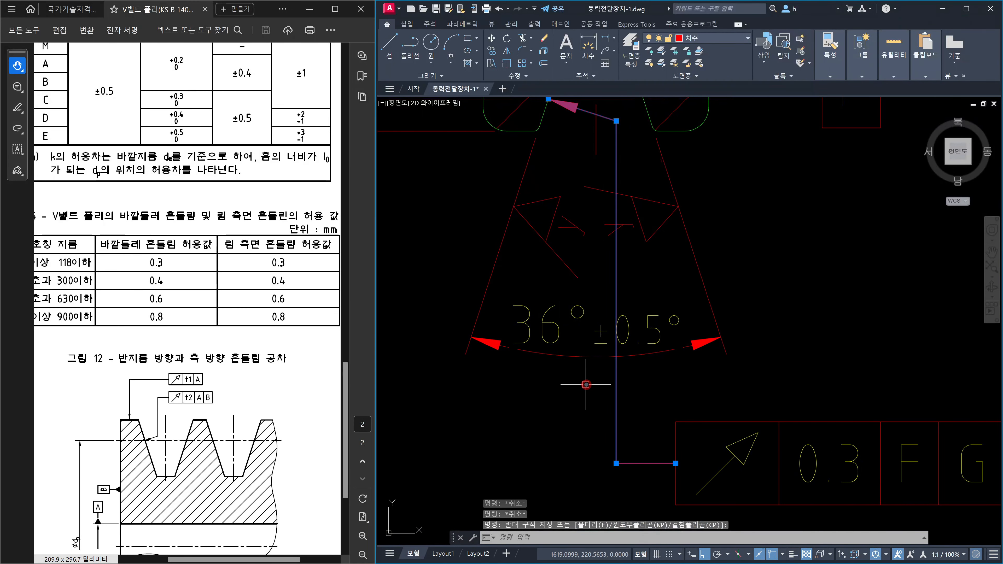
key(Escape)
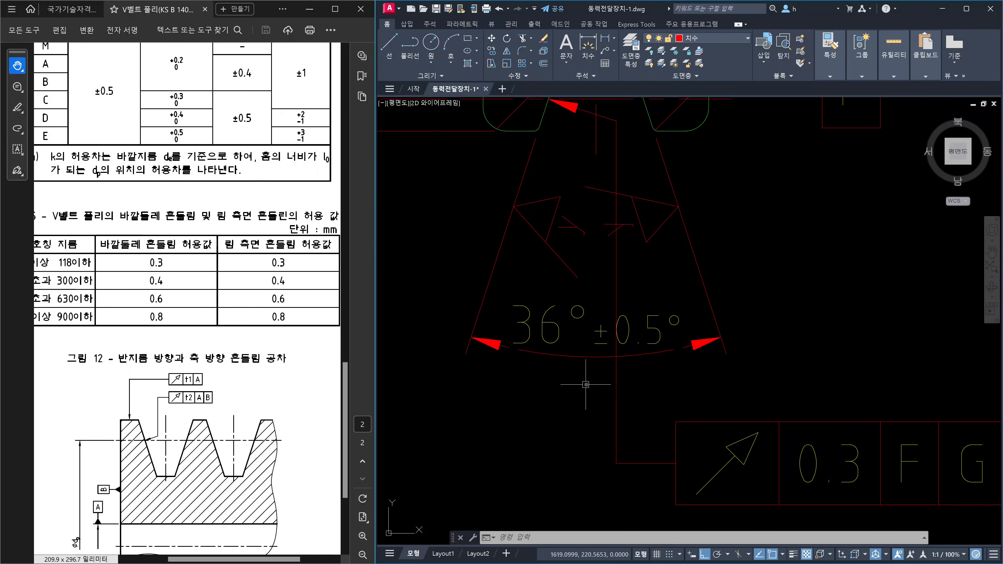
Send the runout tolerance's leader to the back of the draw order, behind the 36° ±0.5° dimension text
text(dr)
key(Return)
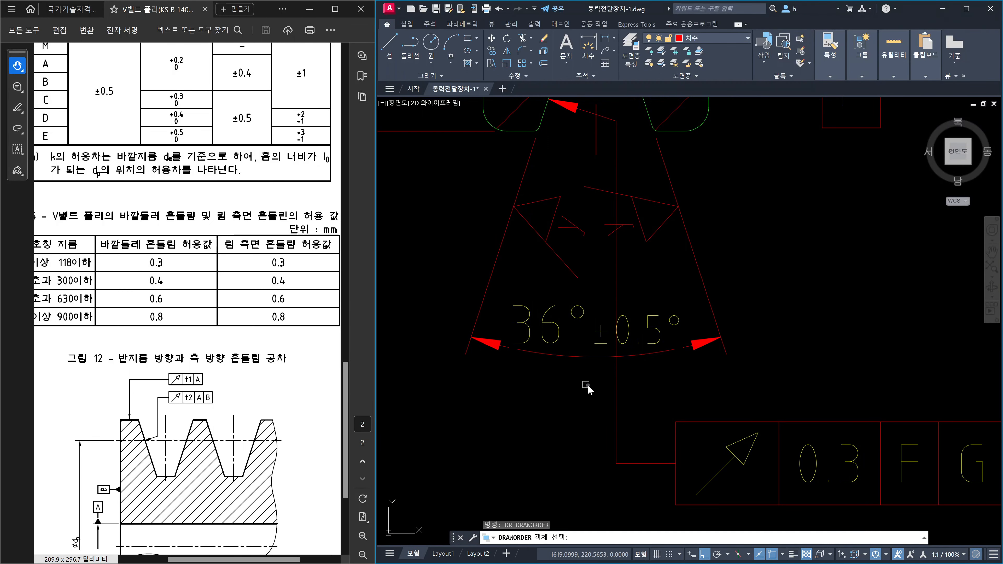
click(615, 385)
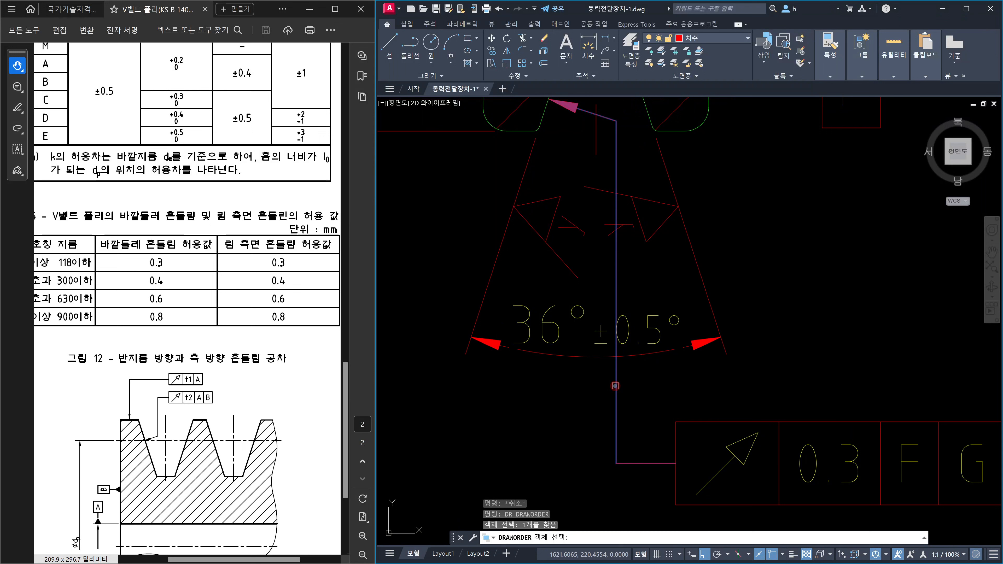
key(Return)
key(Escape)
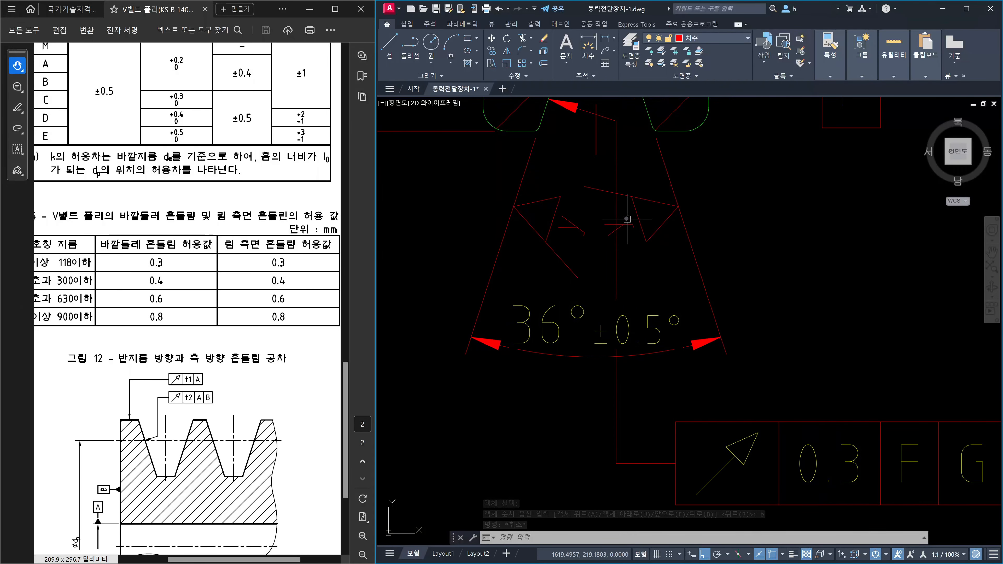
Draw a short horizontal line across the left extension line of the 36° angular dimension, just above its text
click(618, 224)
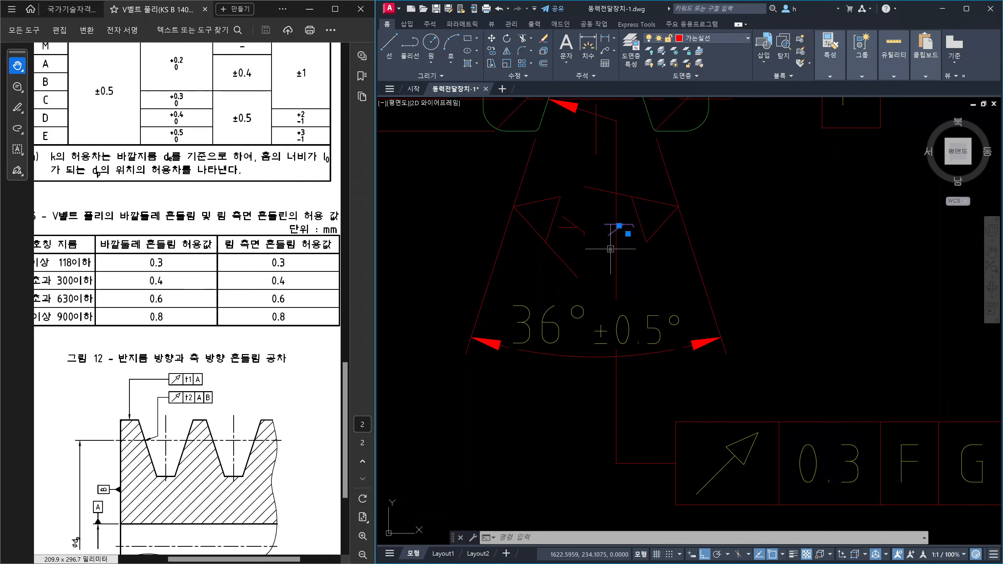
key(Escape)
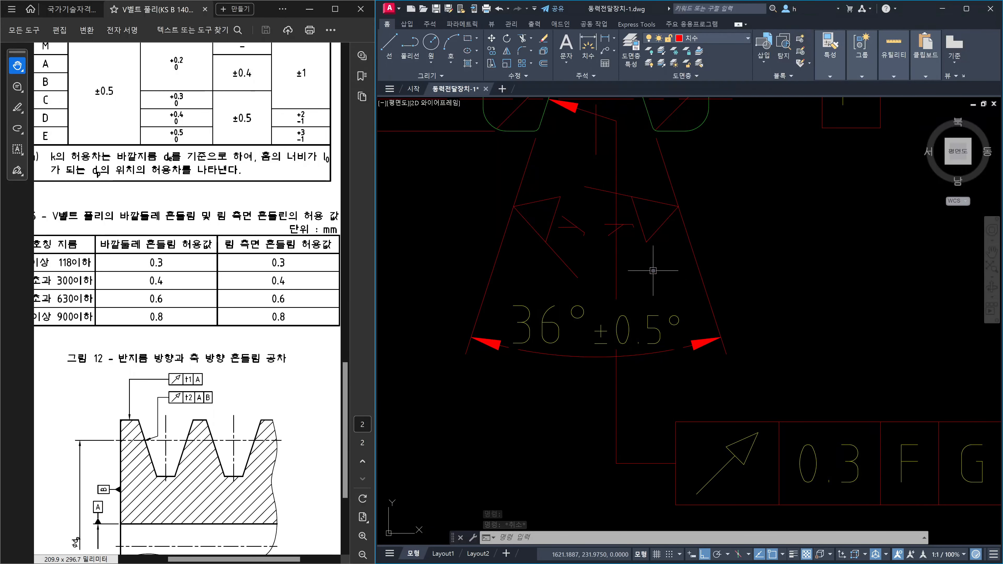
text(l)
key(Return)
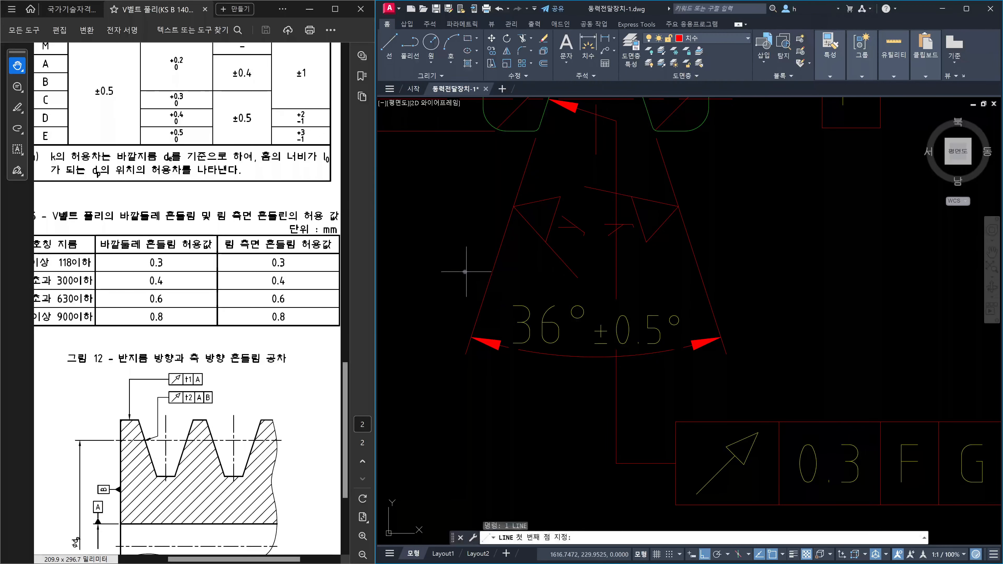
click(461, 271)
key(Escape)
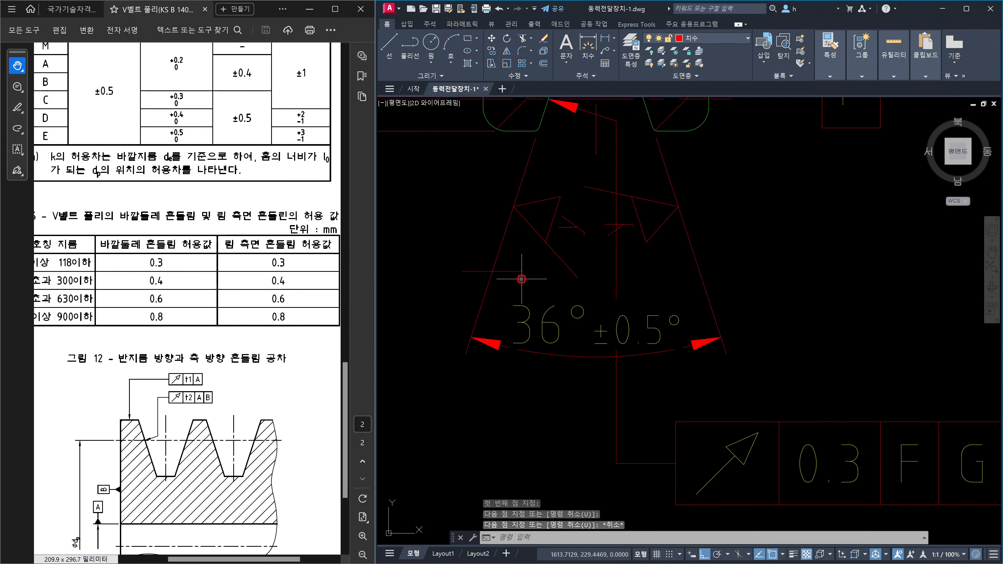
click(509, 272)
key(Escape)
key(Escape)
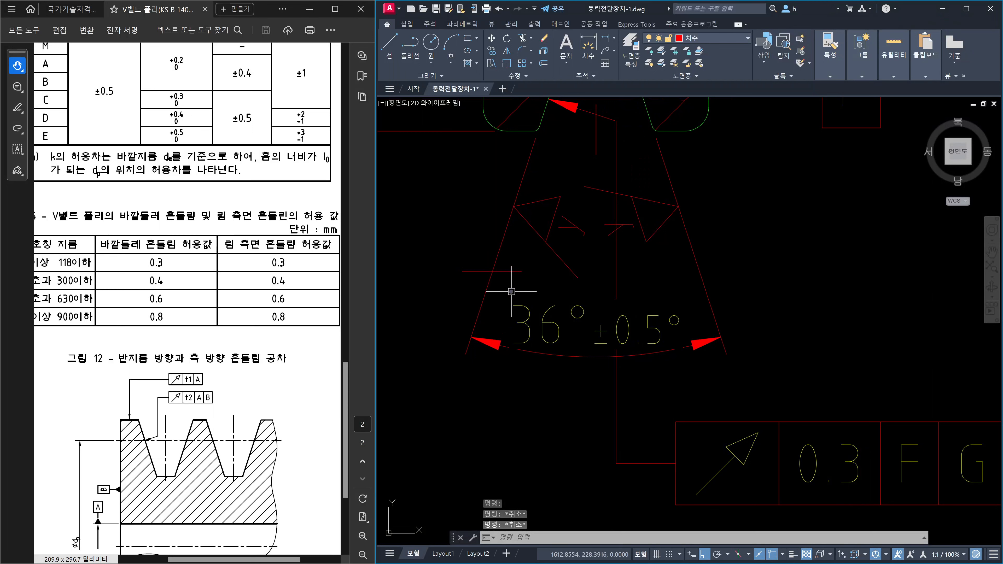
Try an automatic dimension break on the 36° ±0.5° angular dimension at all crossing objects, and undo it
text(dimbre)
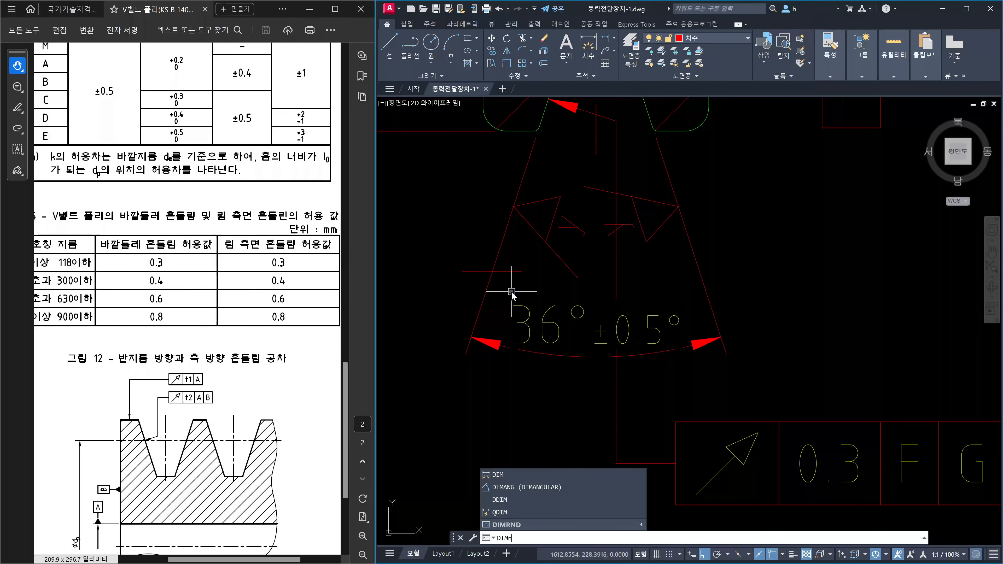
key(Return)
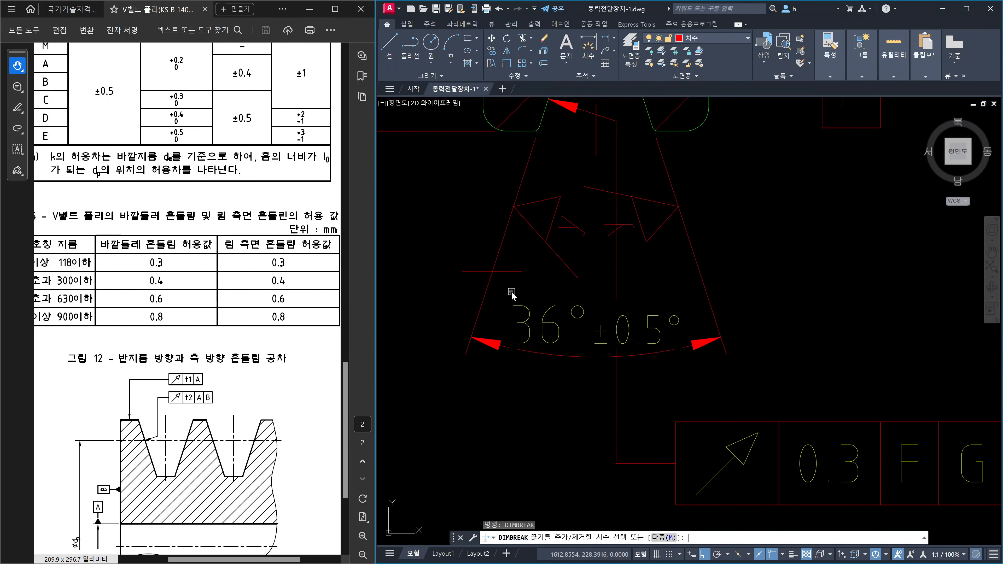
click(490, 282)
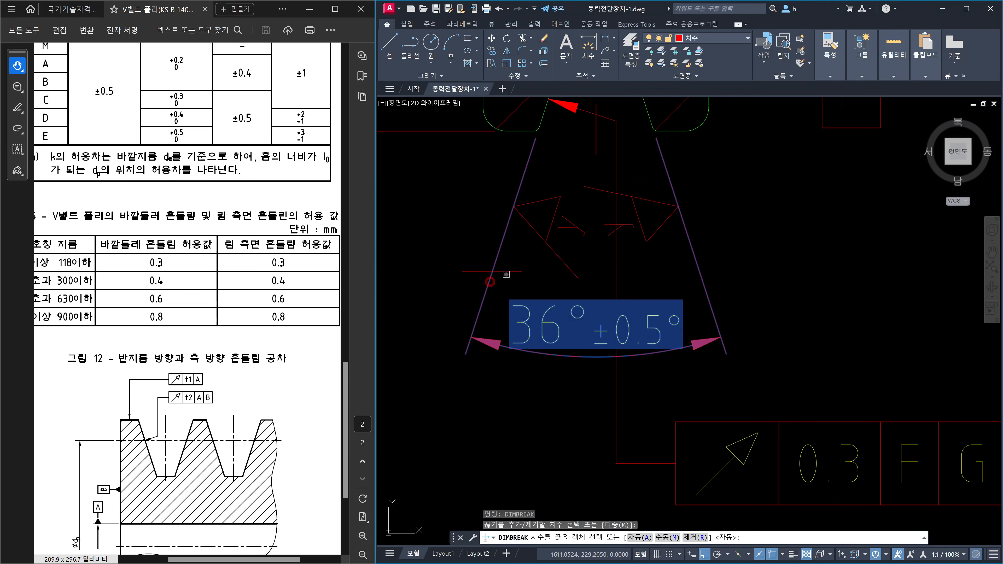
click(510, 268)
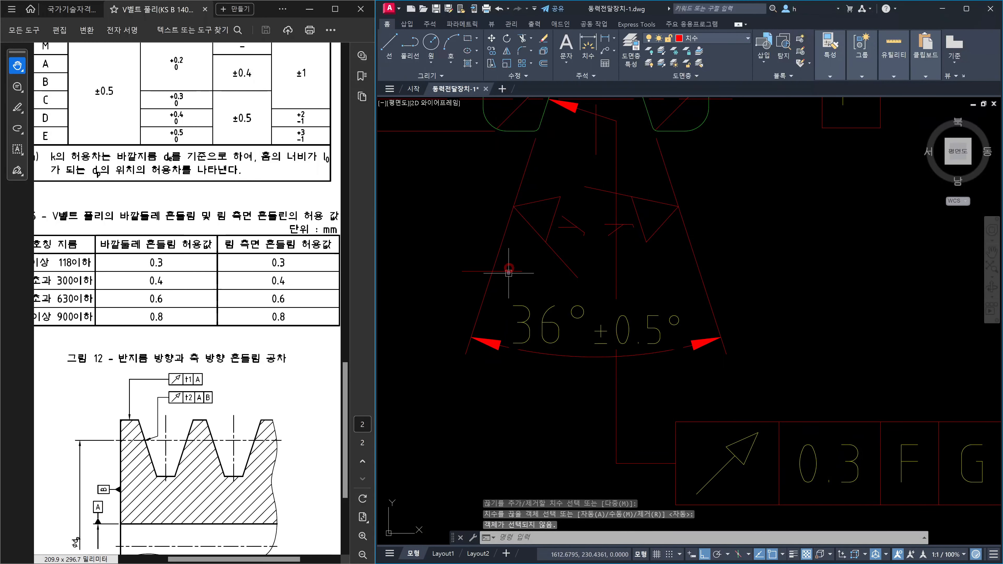
click(500, 282)
key(Escape)
key(Return)
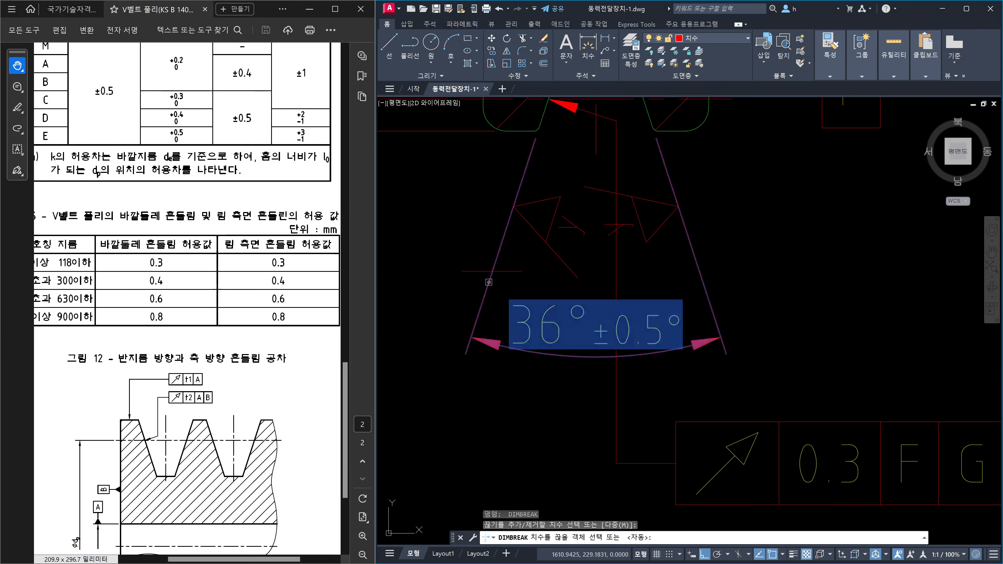
click(489, 282)
key(Return)
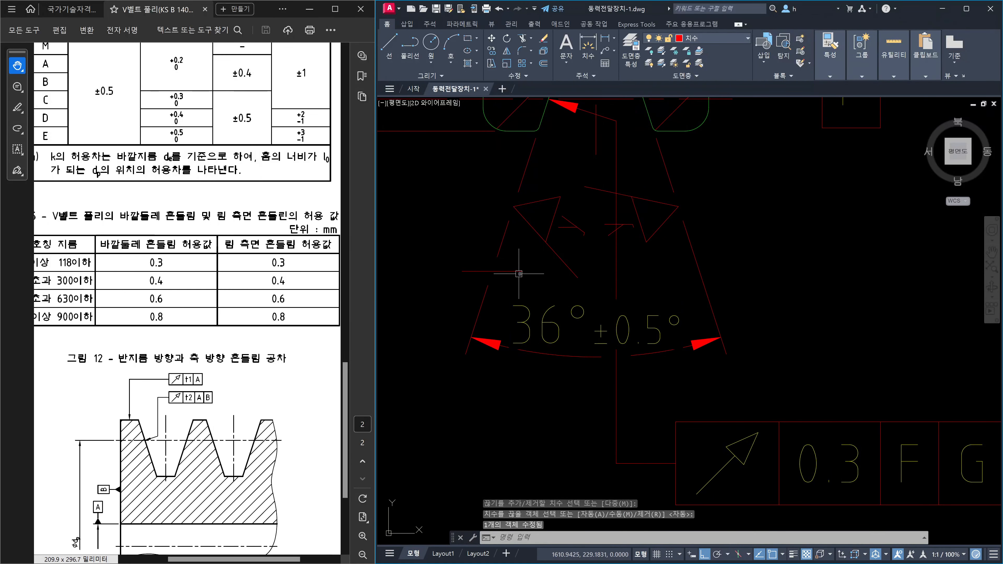
key(ctrl+z)
key(Escape)
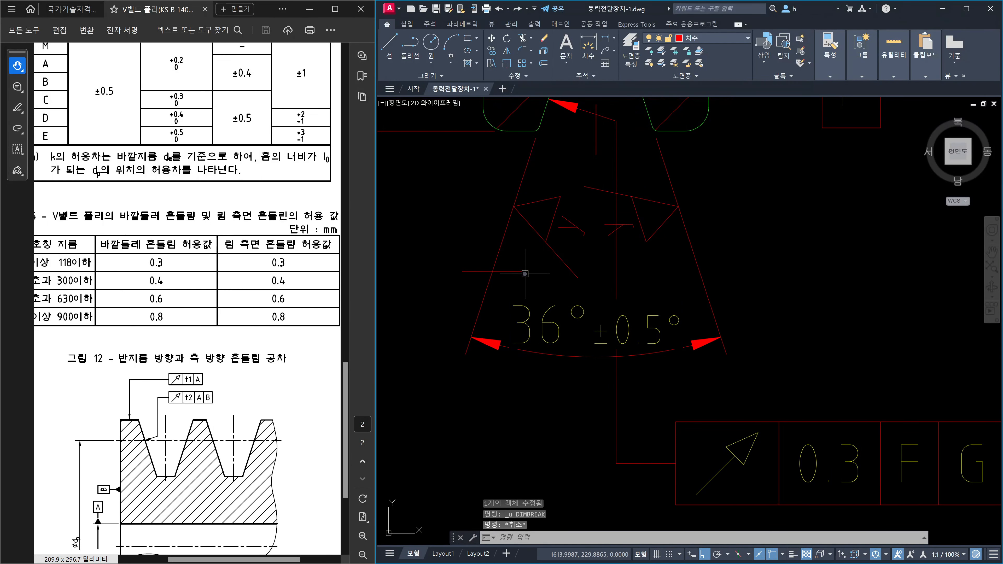
Break the left extension line of the 36° ±0.5° dimension where the short horizontal line crosses it
text(dimbr)
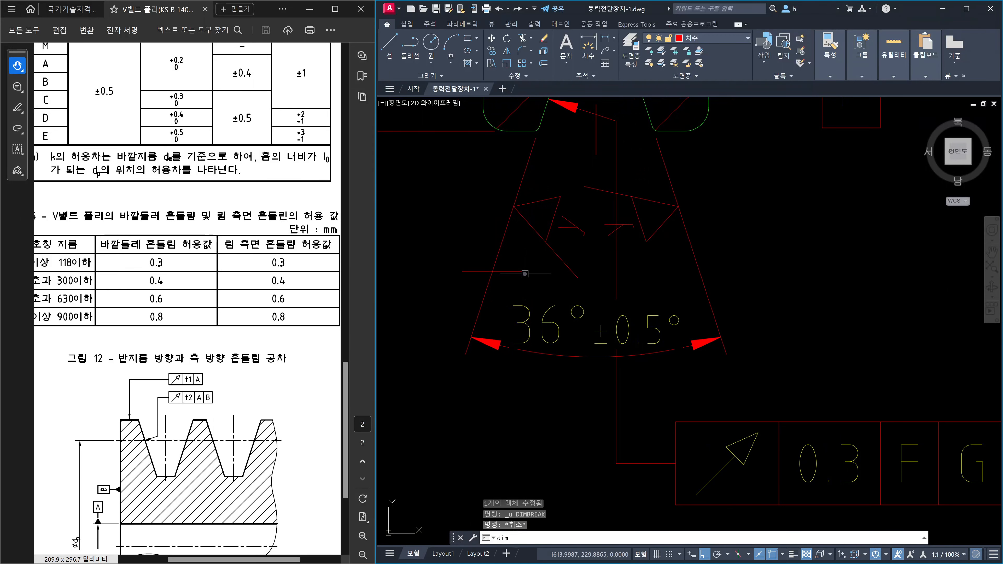
key(Return)
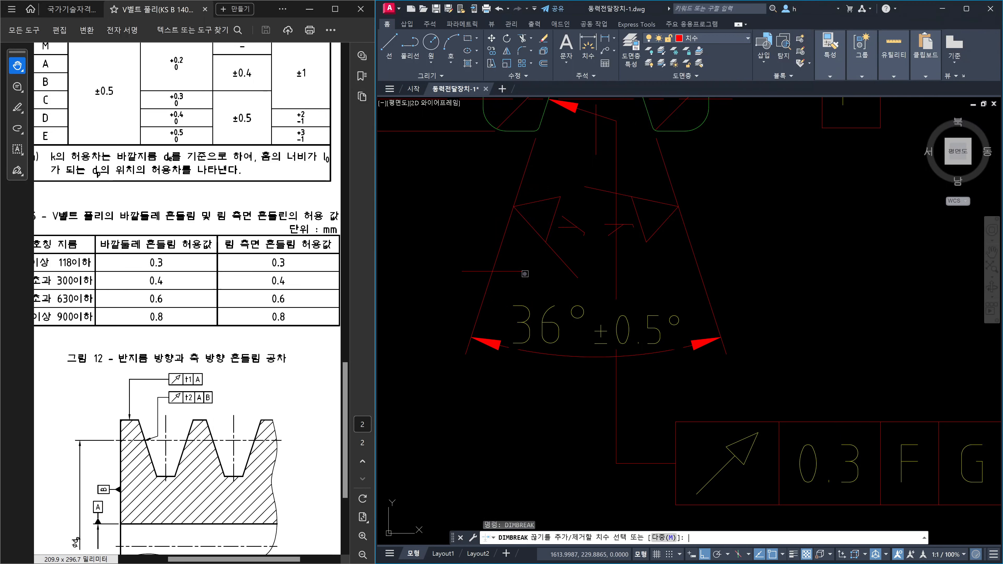
click(481, 301)
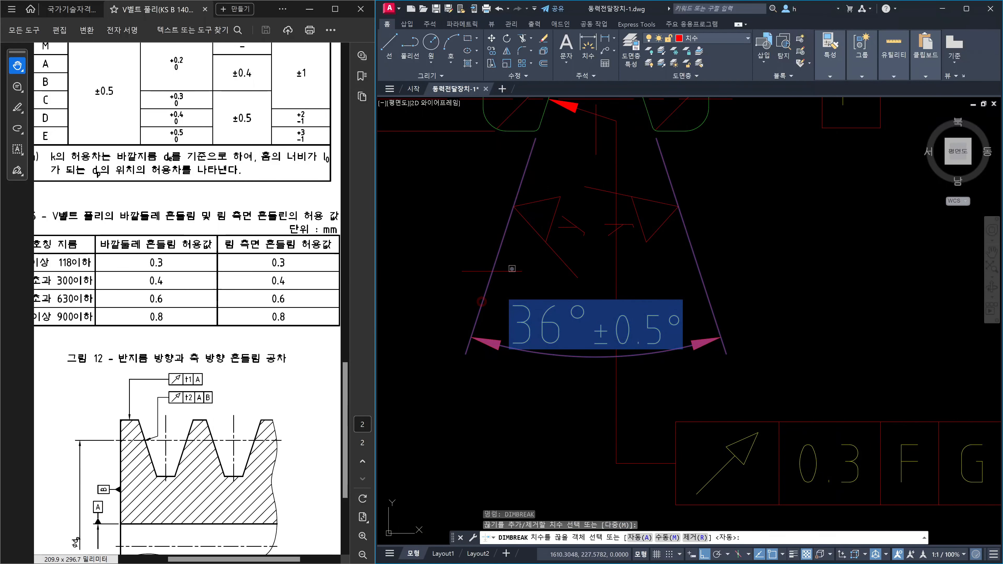
click(507, 270)
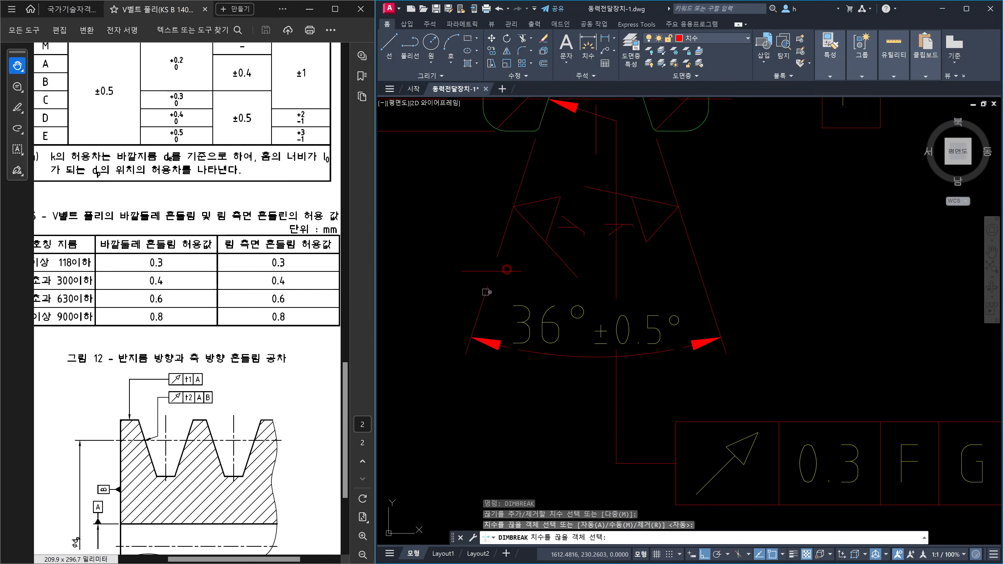
key(Escape)
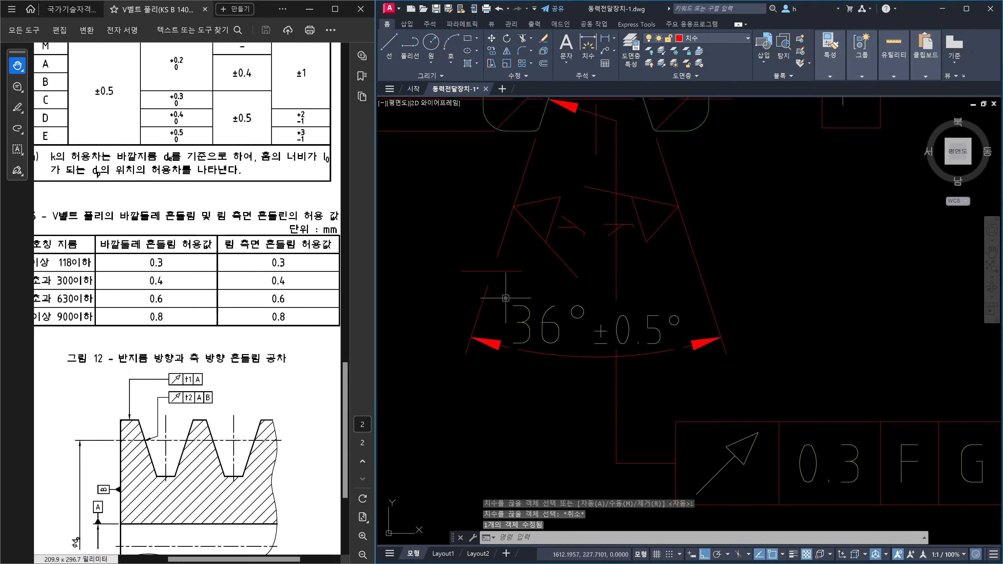
Delete the short horizontal line crossing the left extension line of the 36° ±0.5° dimension
click(511, 270)
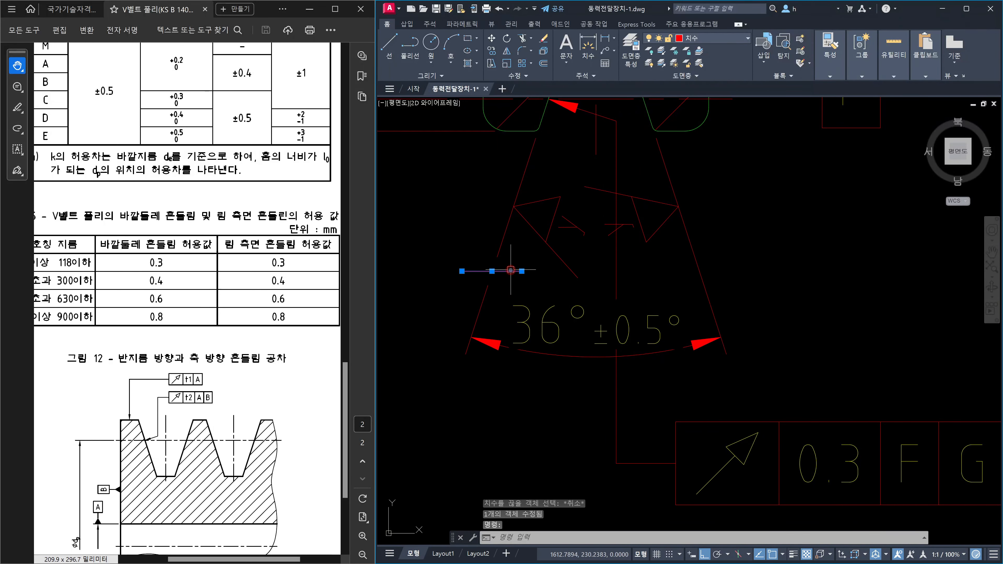
key(Delete)
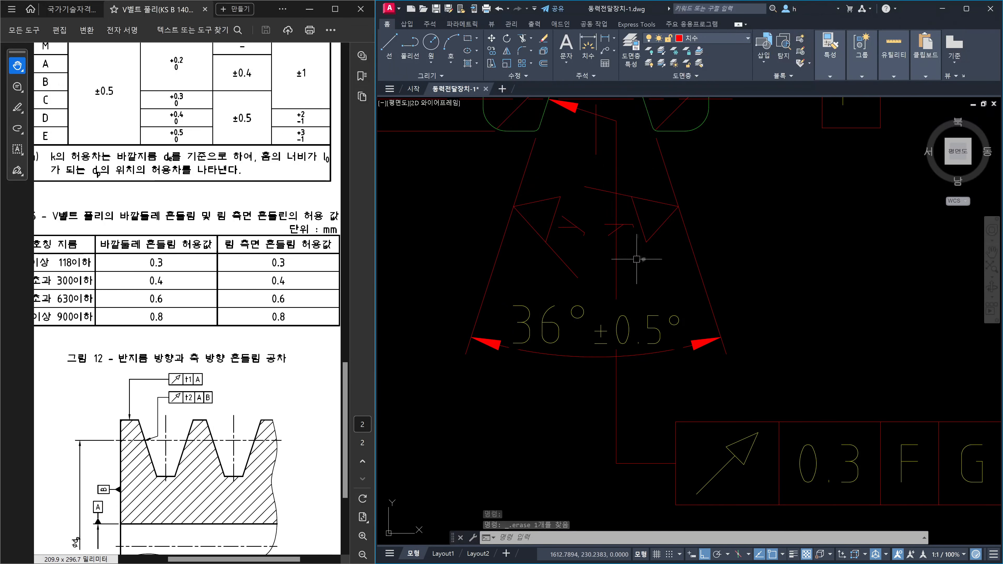
key(Escape)
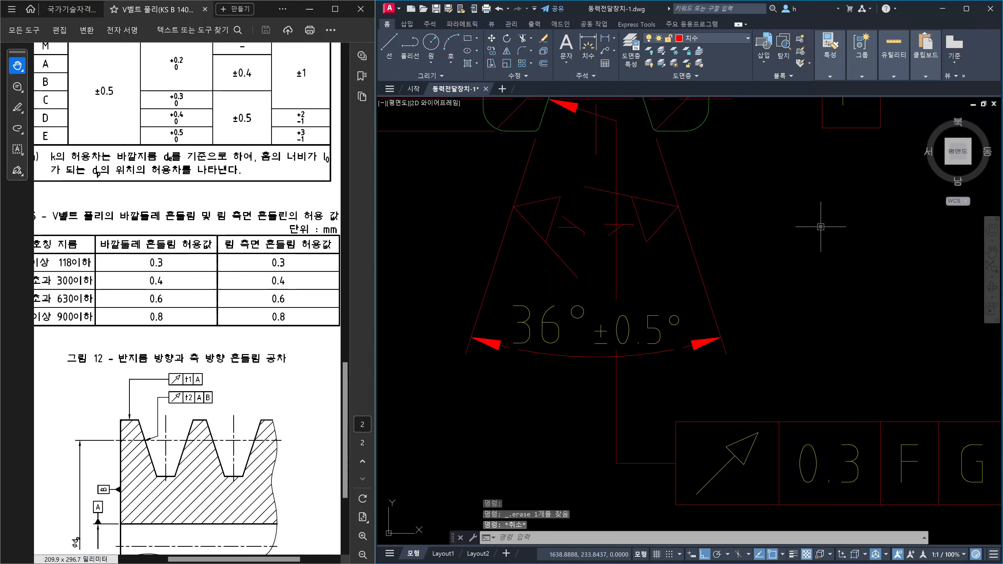
Try to apply a dimension break to the runout tolerance's leader above the 36° ±0.5° text
text(dimbrt)
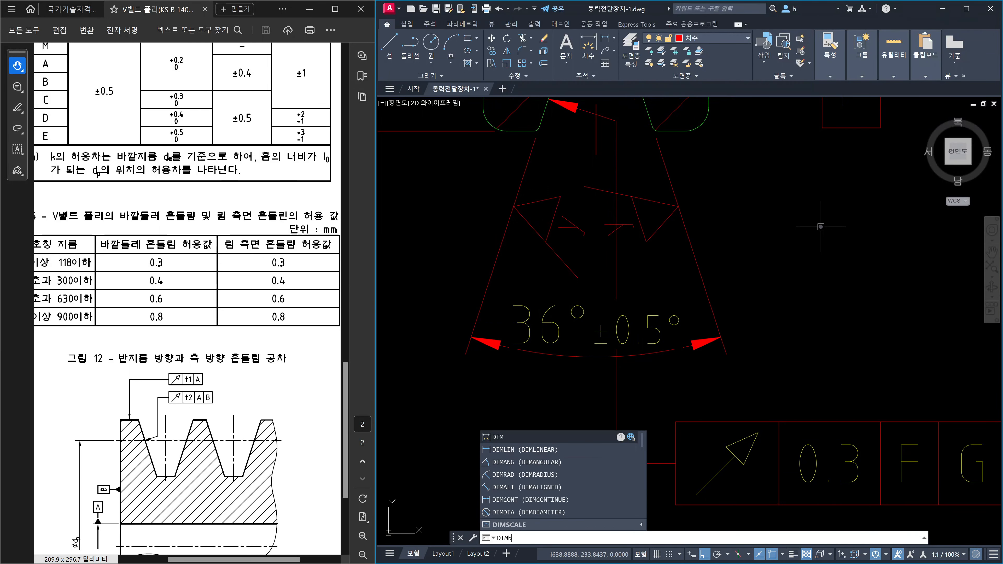
key(BackSpace)
key(BackSpace)
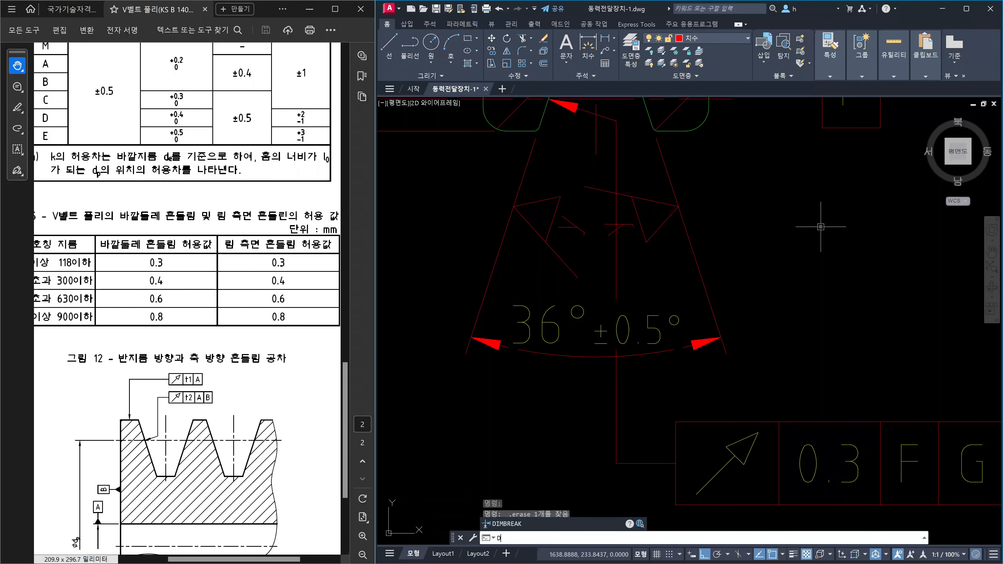
key(Escape)
text(dim)
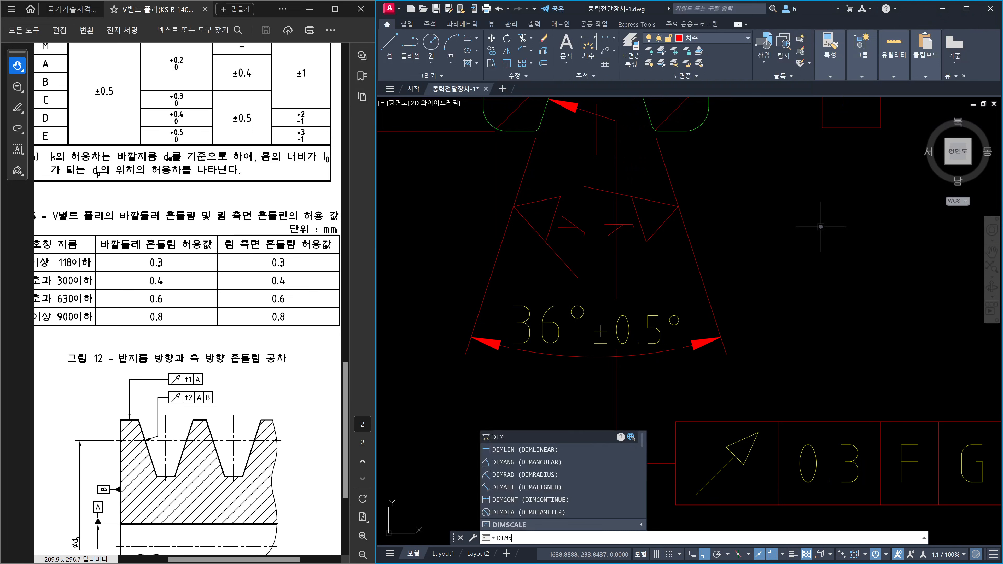
text(br)
key(Return)
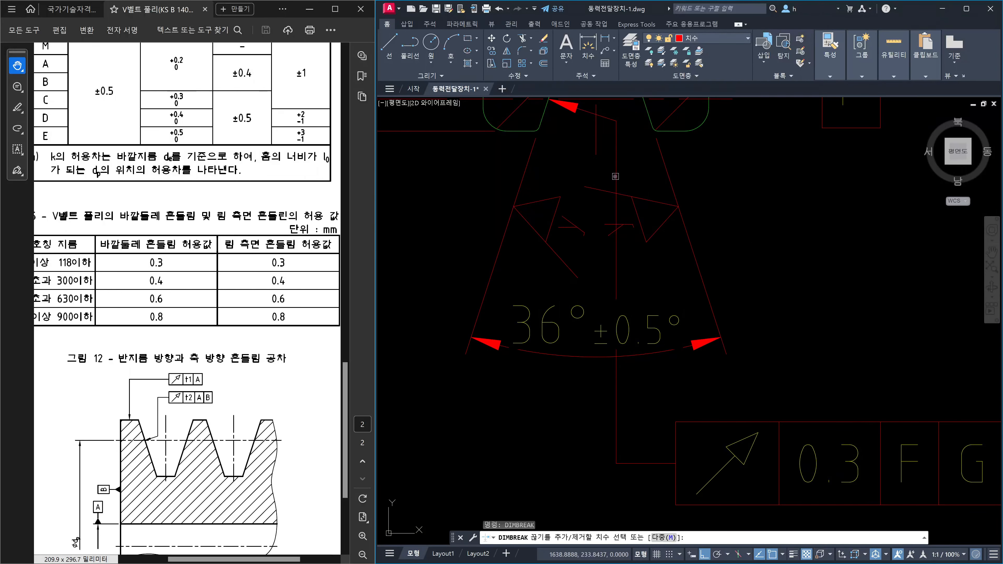
click(615, 176)
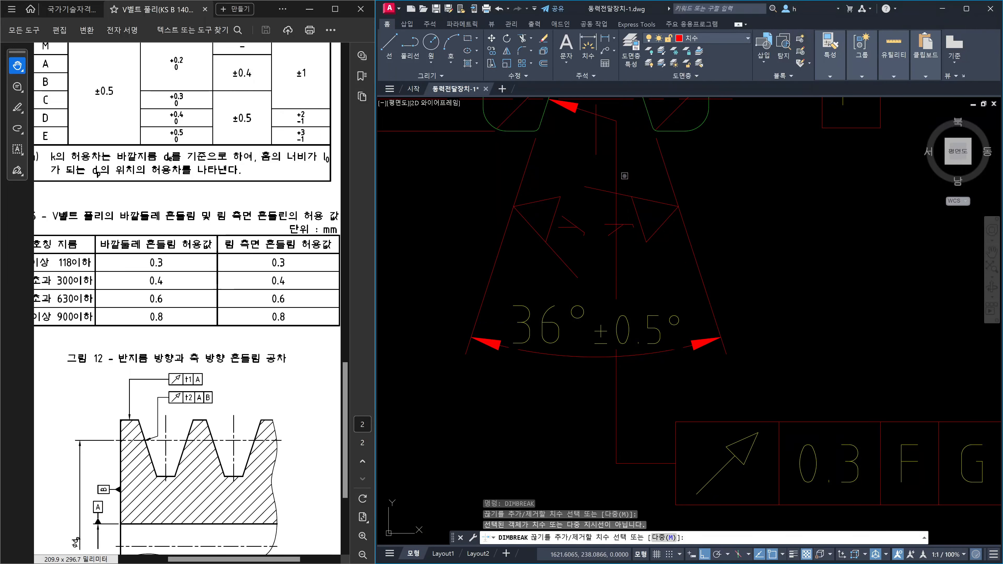
click(627, 223)
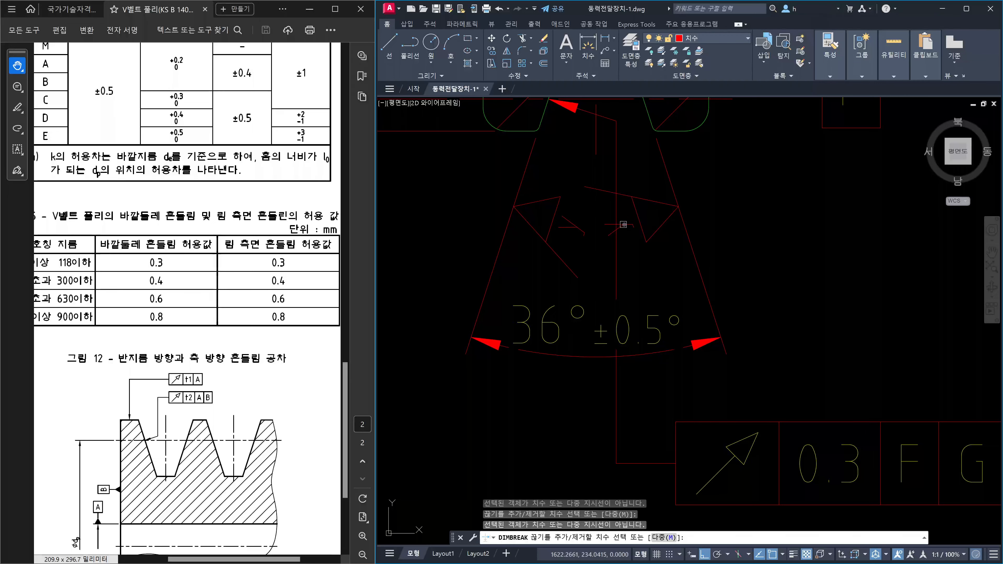
key(Escape)
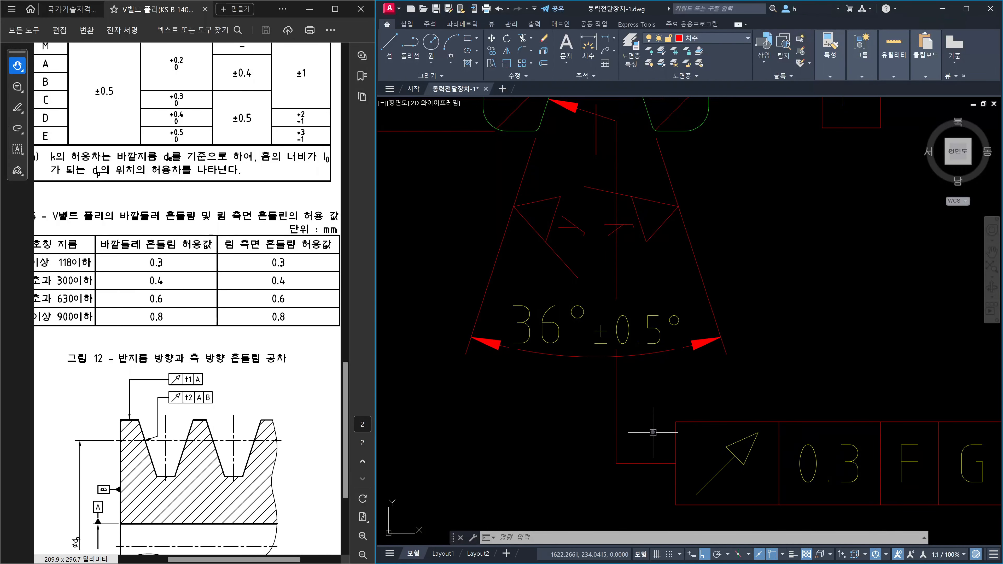
key(Escape)
key(Escape)
key(Escape)
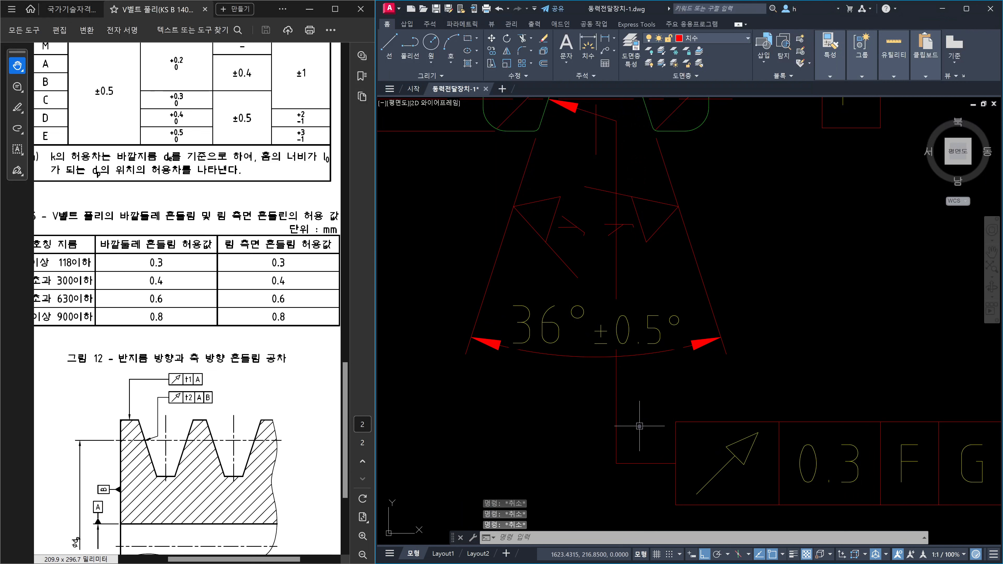
Explode the 0.3 runout tolerance's leader so that its line becomes separate from the arrowhead
text(x)
key(space)
click(640, 426)
click(587, 413)
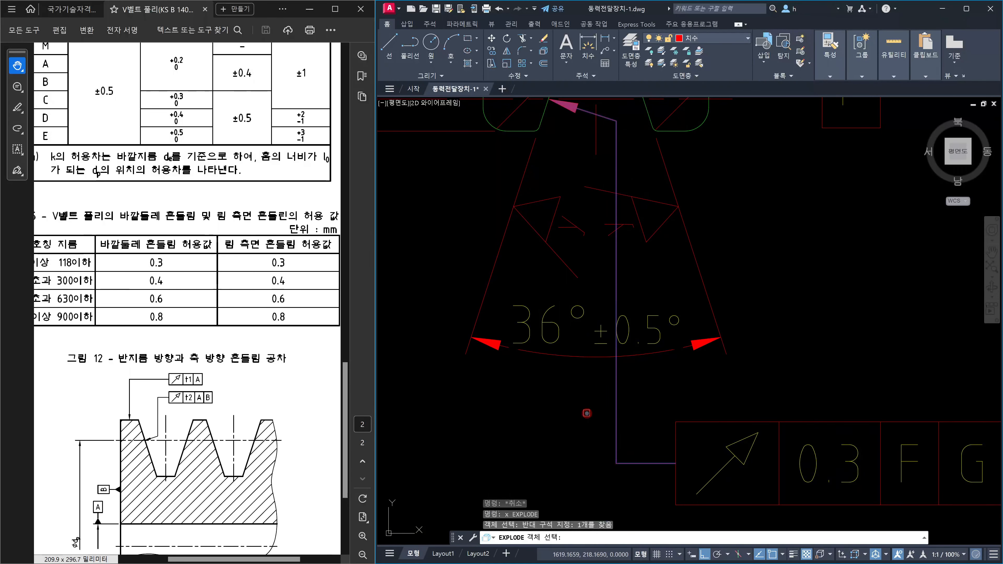
key(Return)
click(575, 411)
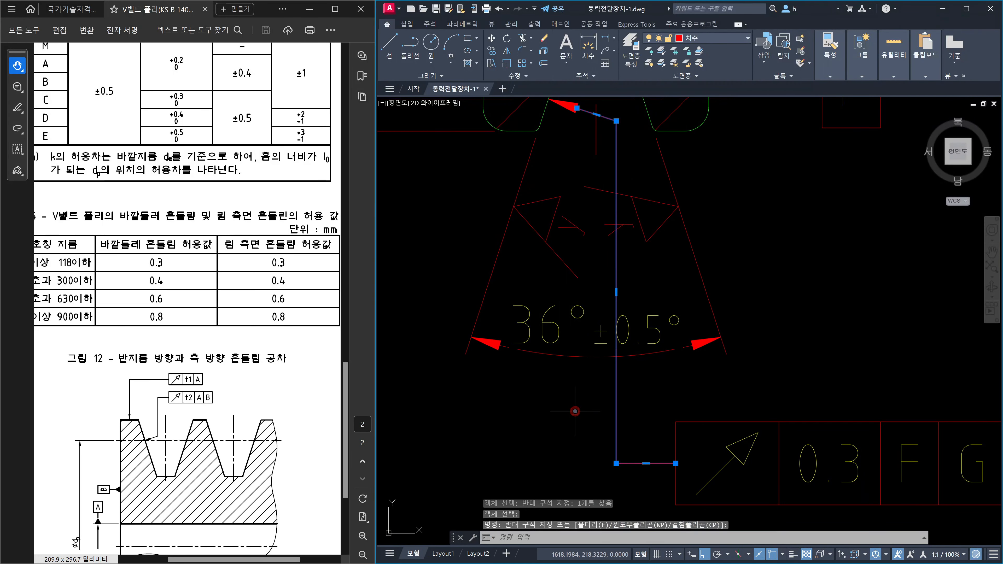
key(Escape)
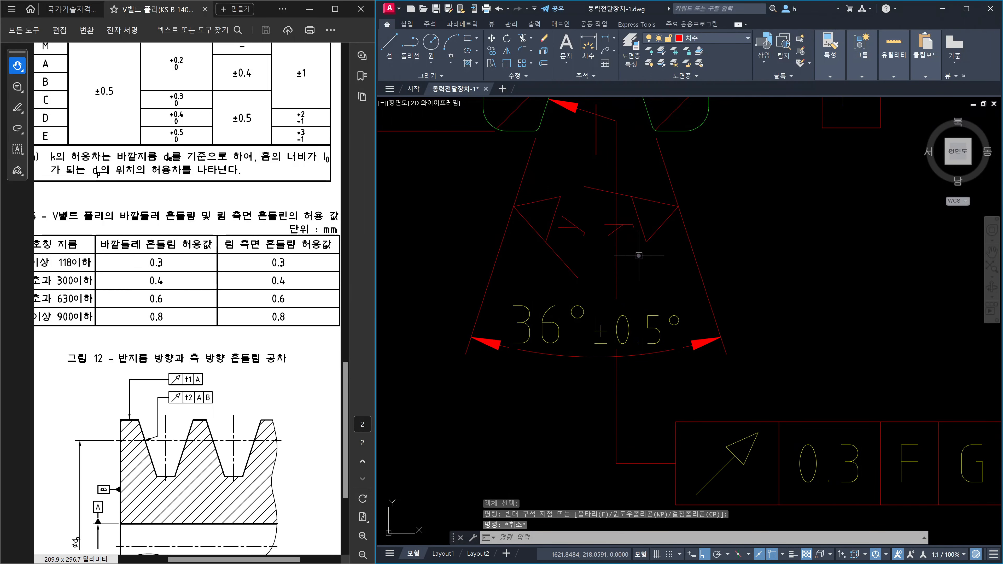
Break the vertical segment of the exploded runout leader to leave a gap above the 36° ±0.5° text
text(br)
key(Return)
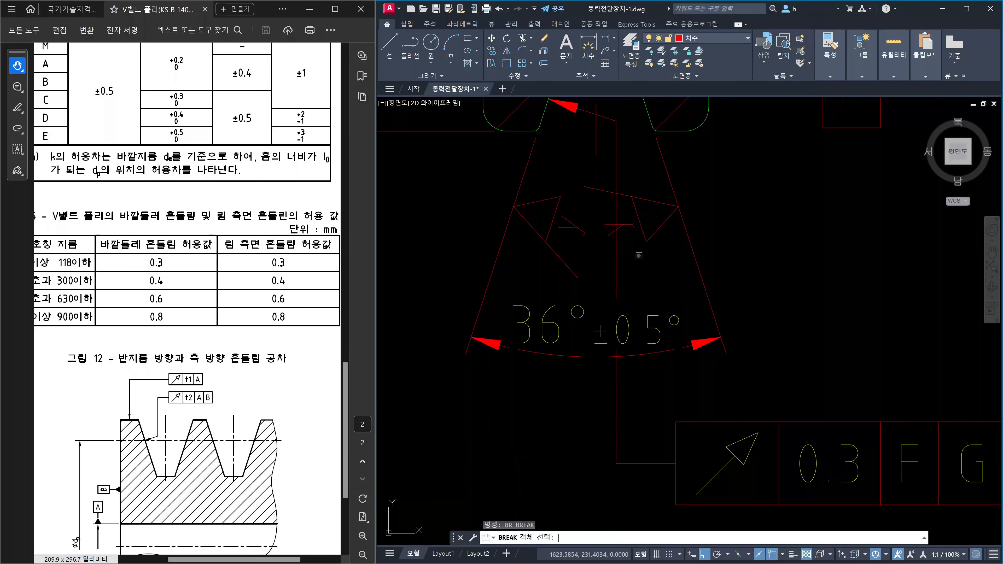
click(615, 253)
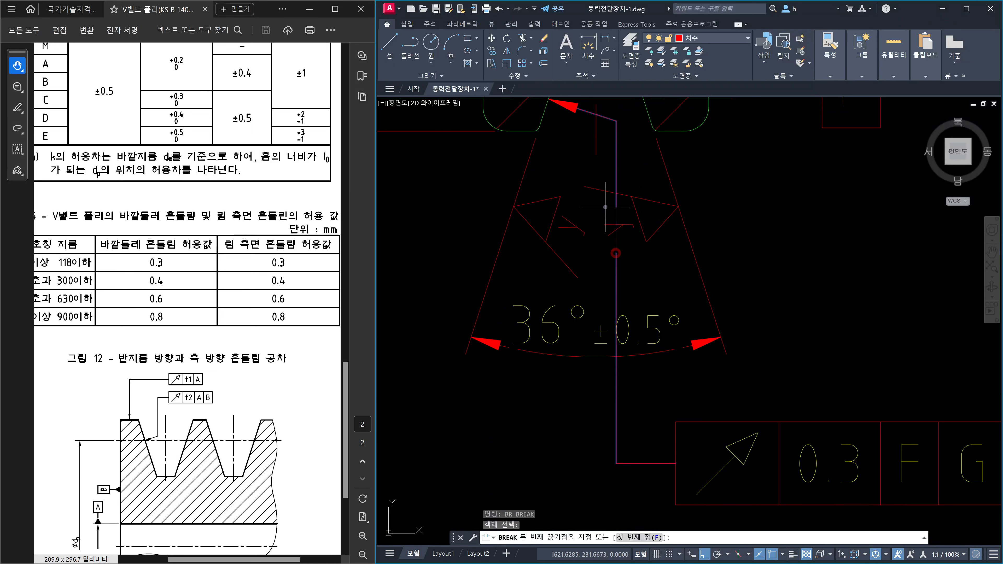
key(Escape)
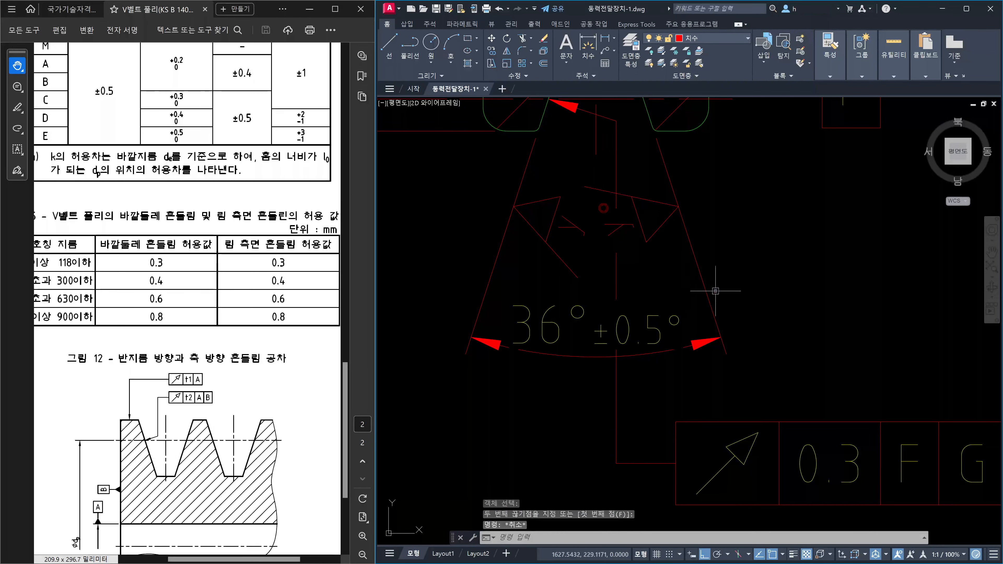
click(640, 439)
click(591, 429)
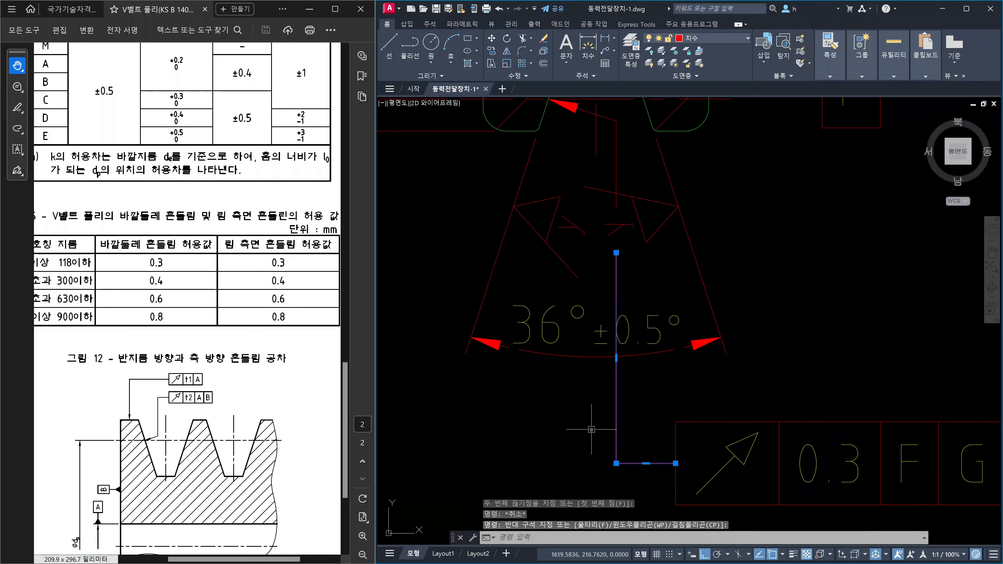
key(Escape)
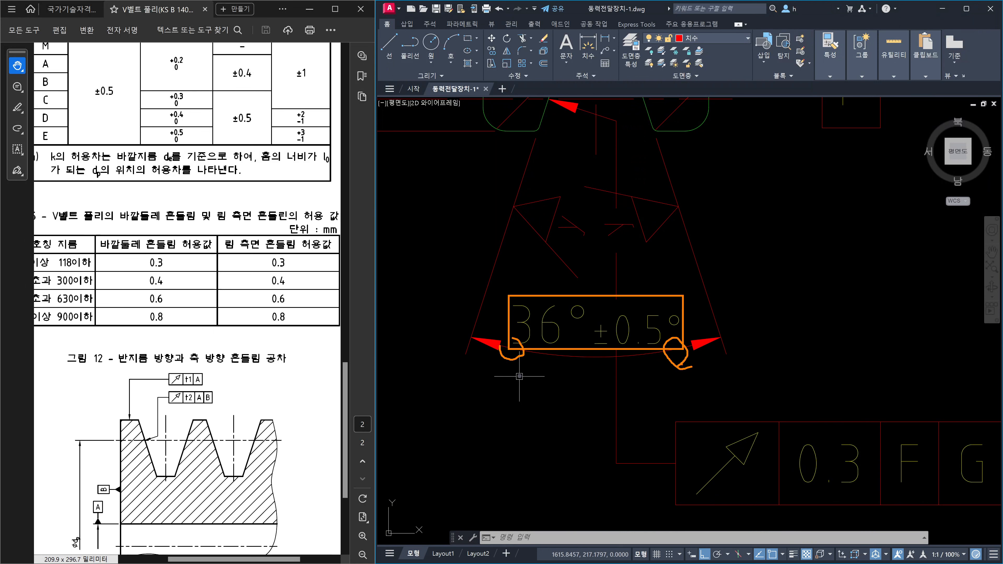
drag(659, 373, 685, 391)
drag(681, 375, 646, 404)
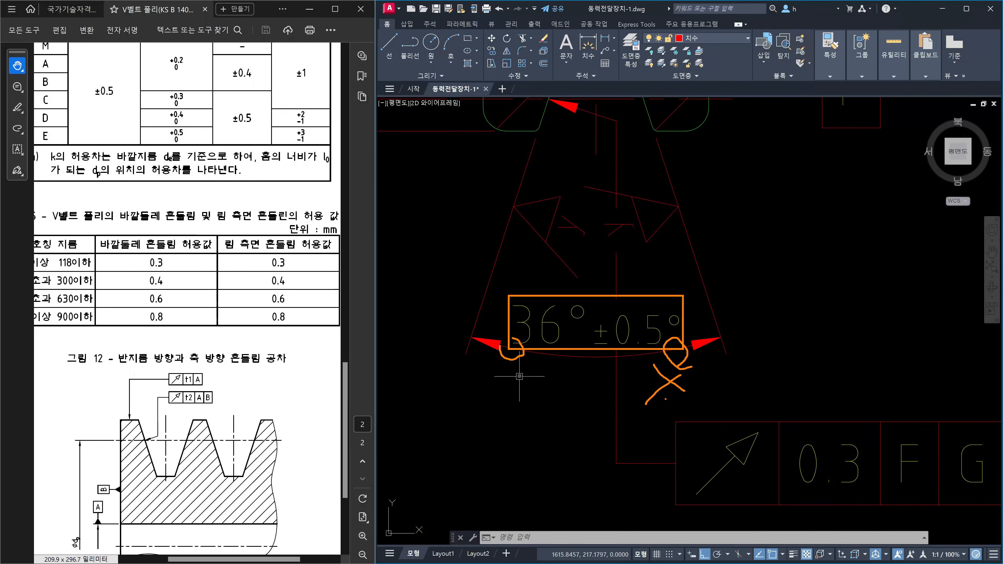
key(Escape)
key(Escape)
key(Escape)
Set the text fill color of the 36° ±0.5° angular dimension to None (없음)
click(651, 323)
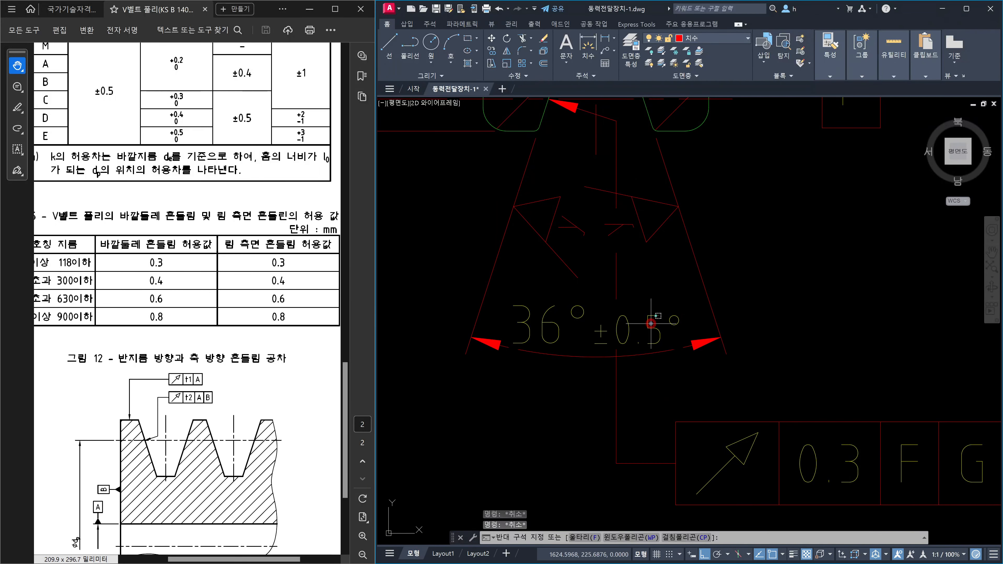
click(632, 328)
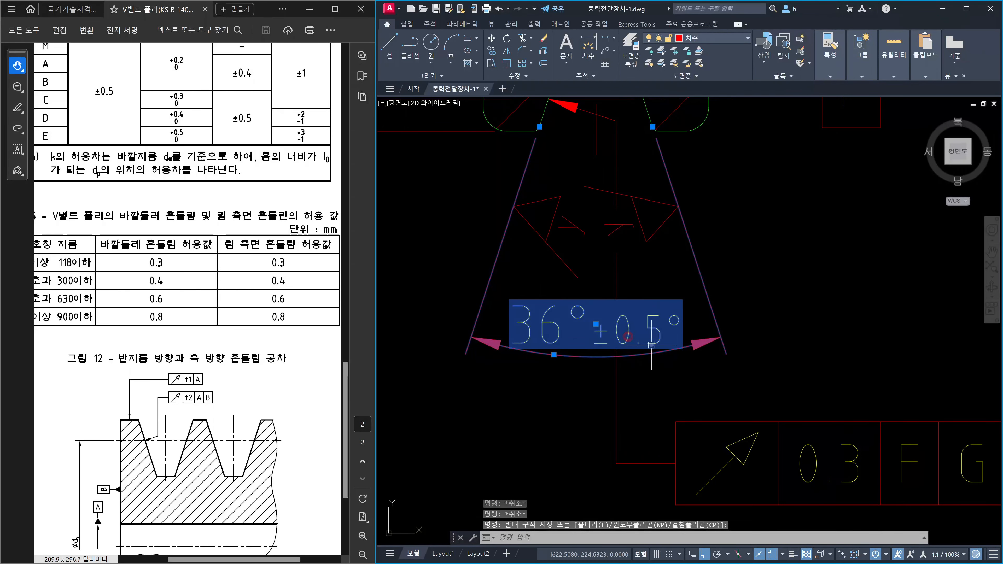
key(ctrl+1)
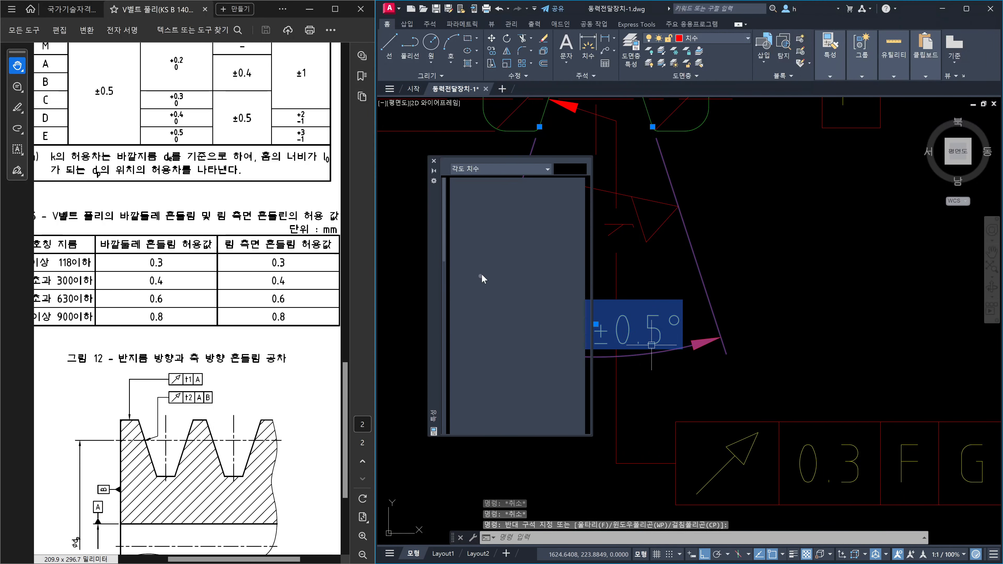
click(445, 382)
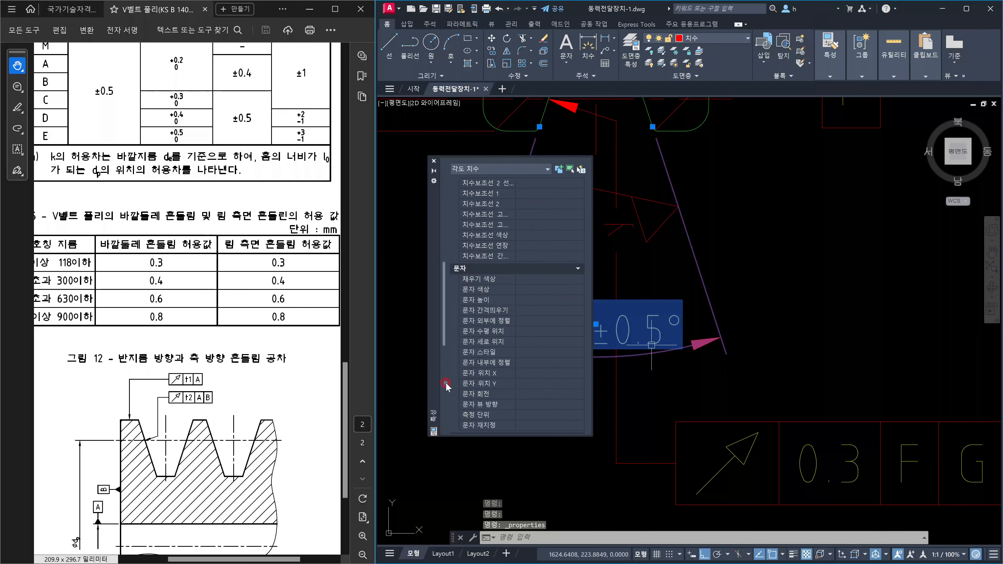
click(565, 278)
click(568, 278)
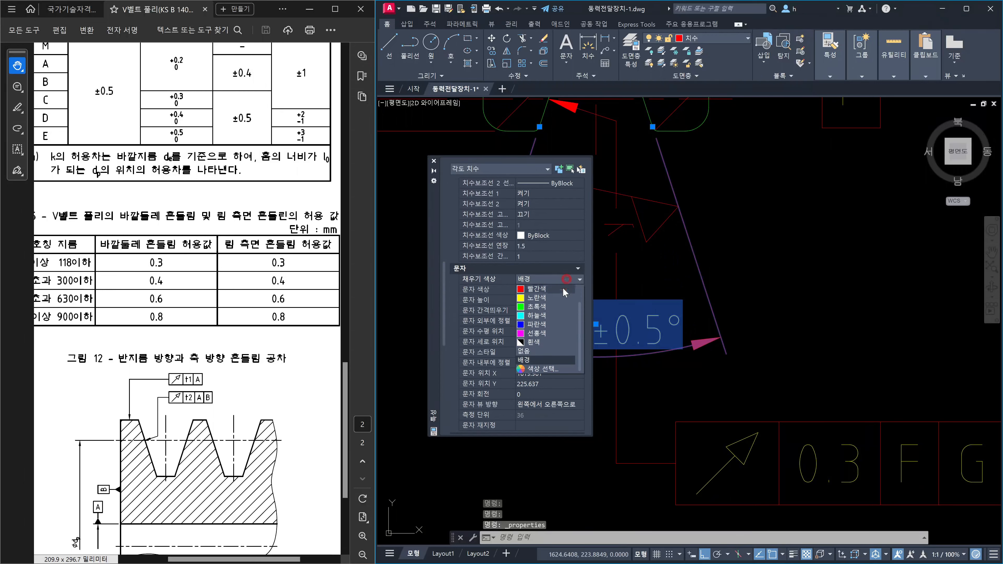
click(552, 351)
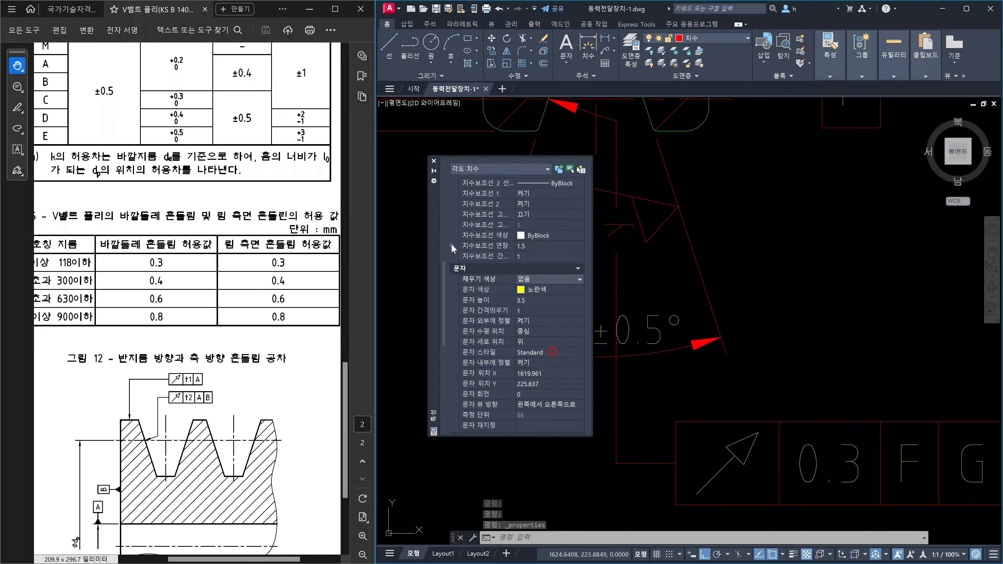
click(434, 161)
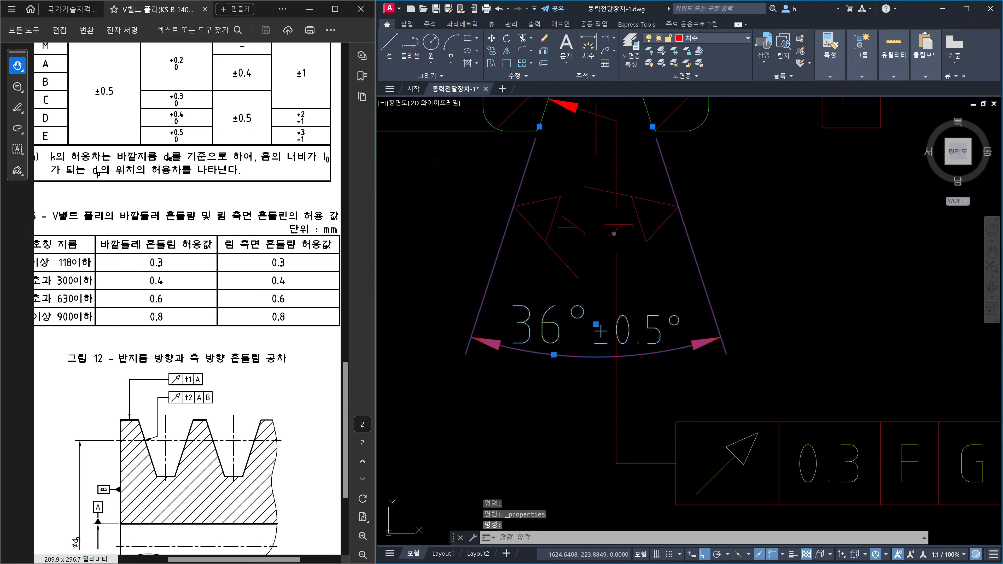
key(Escape)
key(Escape)
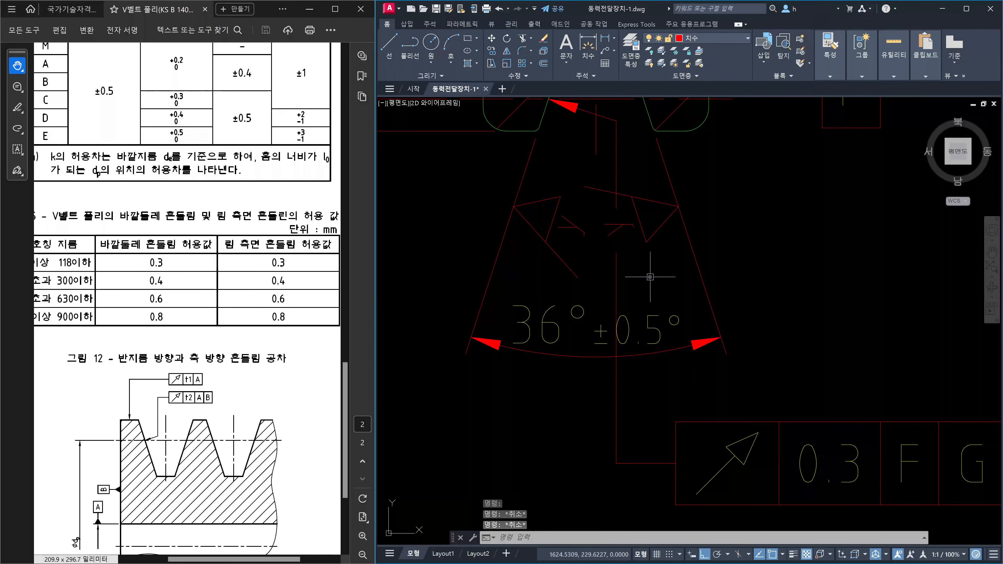
Break the vertical runout leader line from above the 36° ±0.5° text to just below the dimension arc
text(br)
key(Return)
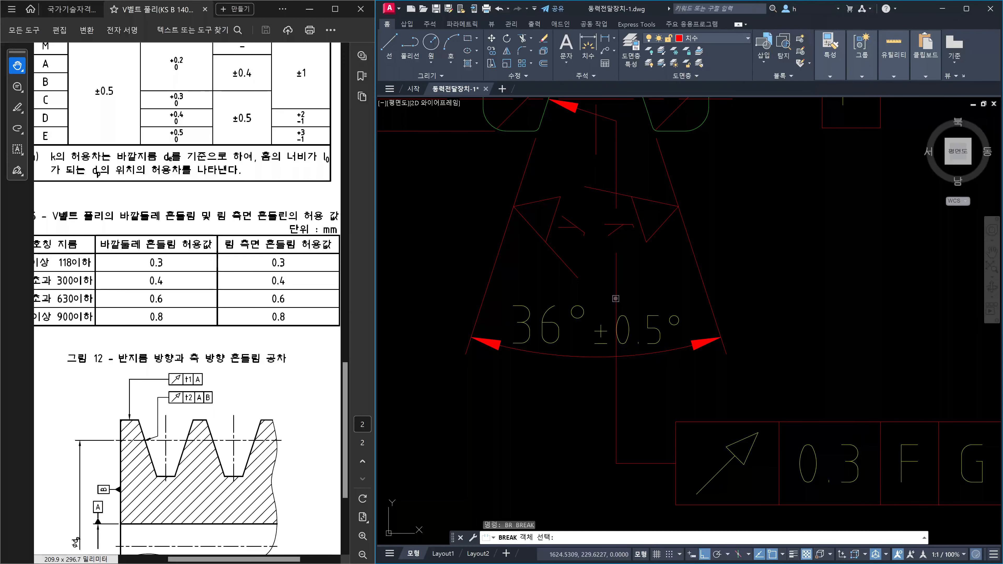
click(615, 299)
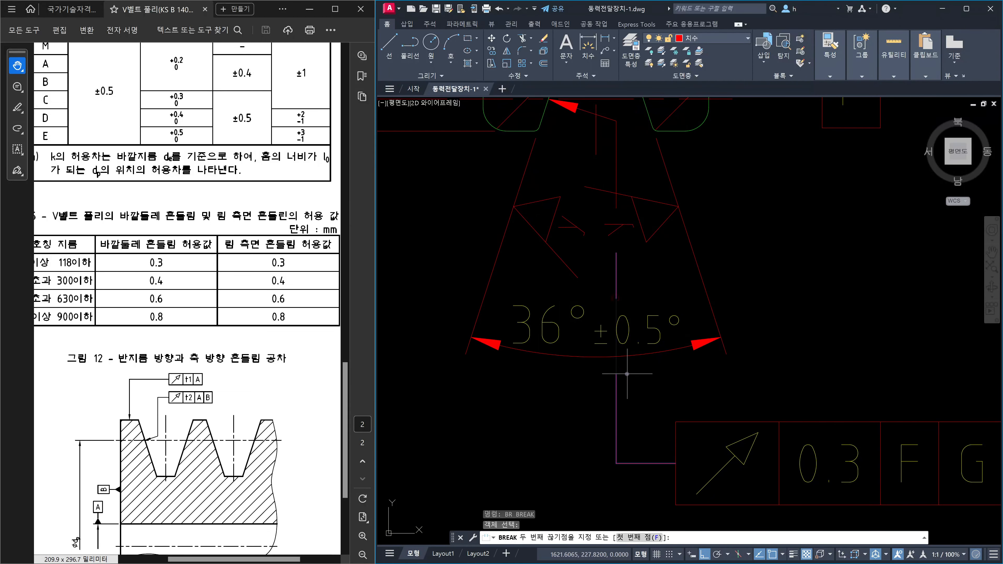
key(Escape)
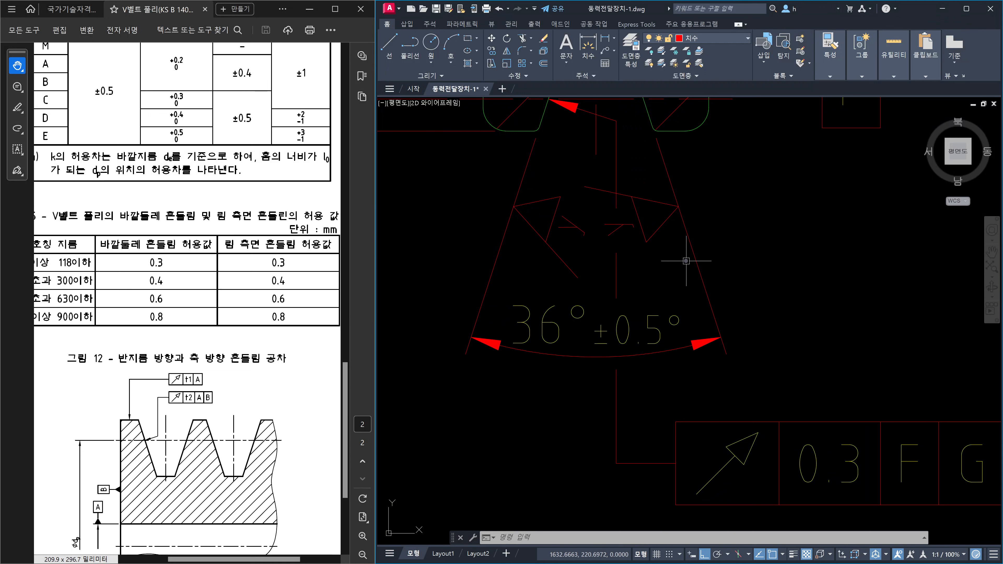
Delete the 0.3 F G runout frame together with all its broken leader segments and the leftover arrowhead at the groove
scroll(686, 261, down, 2)
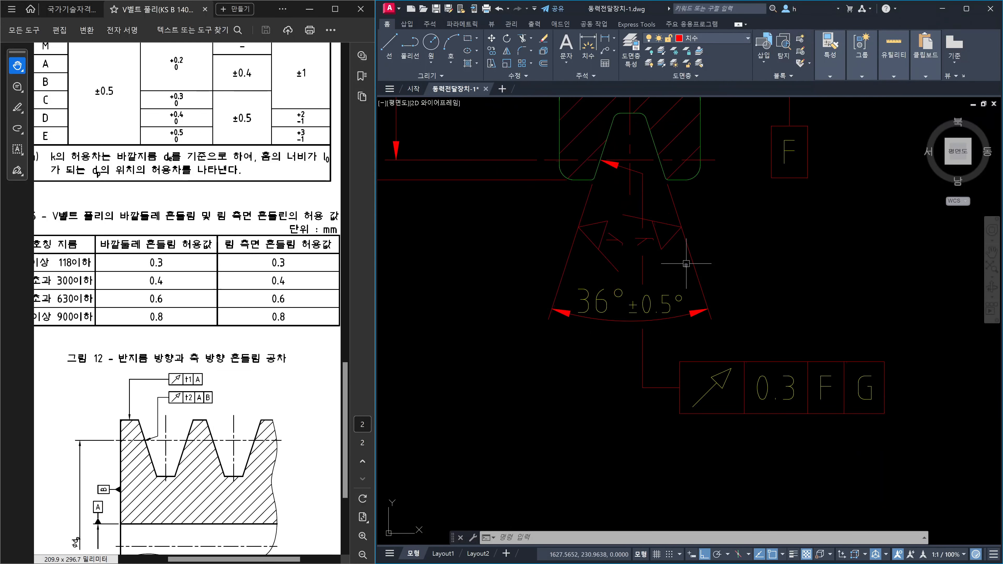
key(Escape)
key(Escape)
click(671, 413)
click(621, 370)
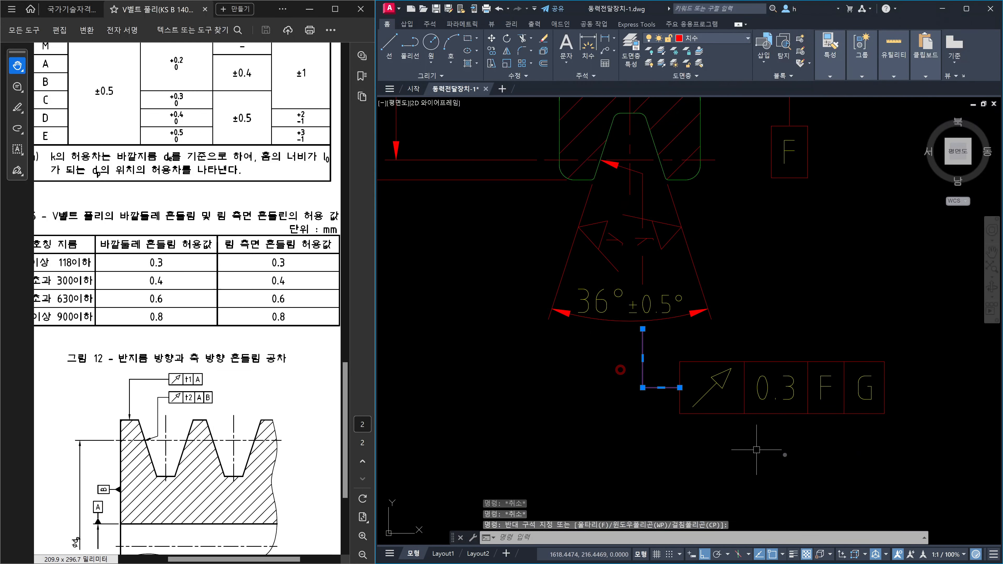
click(875, 430)
click(824, 332)
click(643, 275)
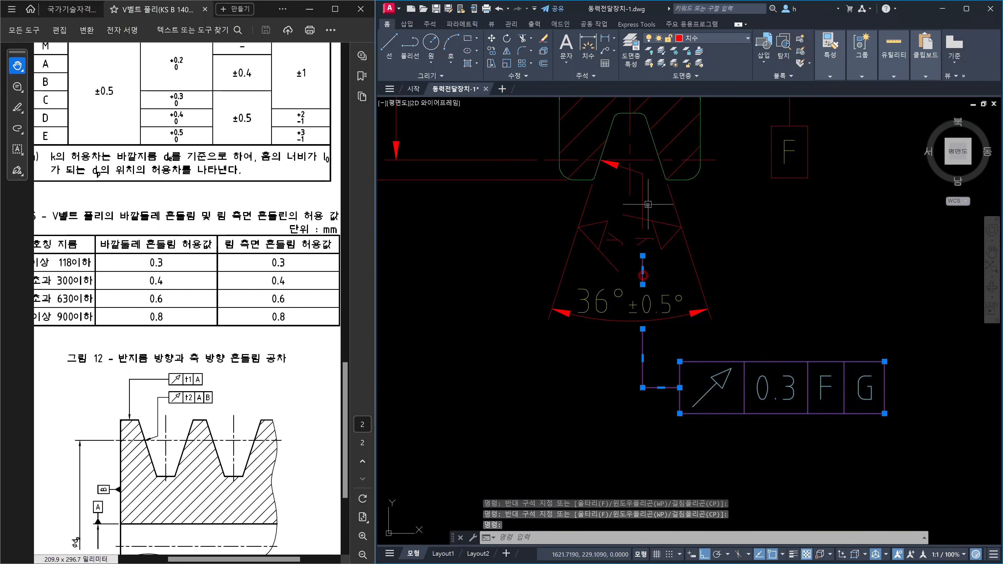
click(653, 196)
click(637, 168)
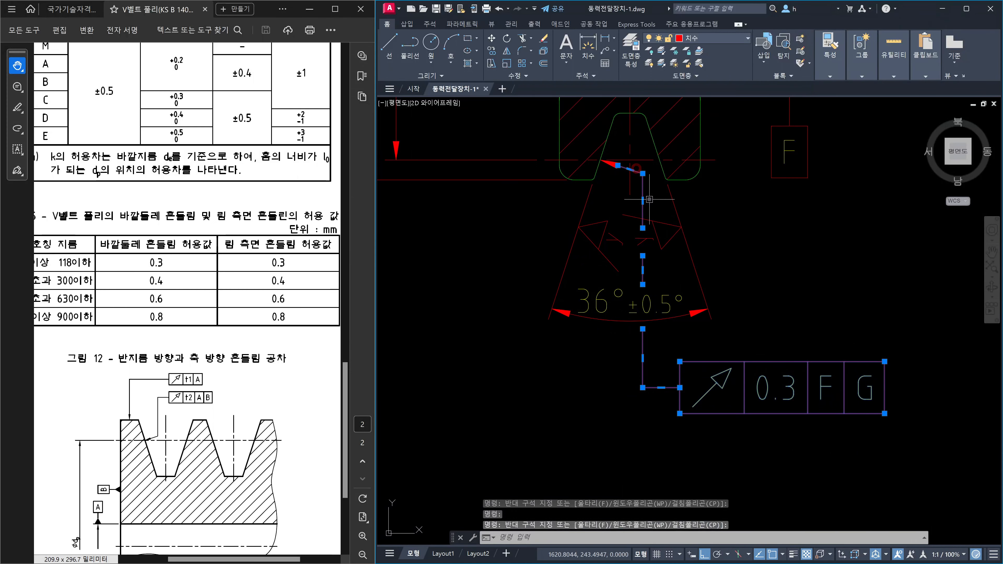
key(Delete)
click(616, 165)
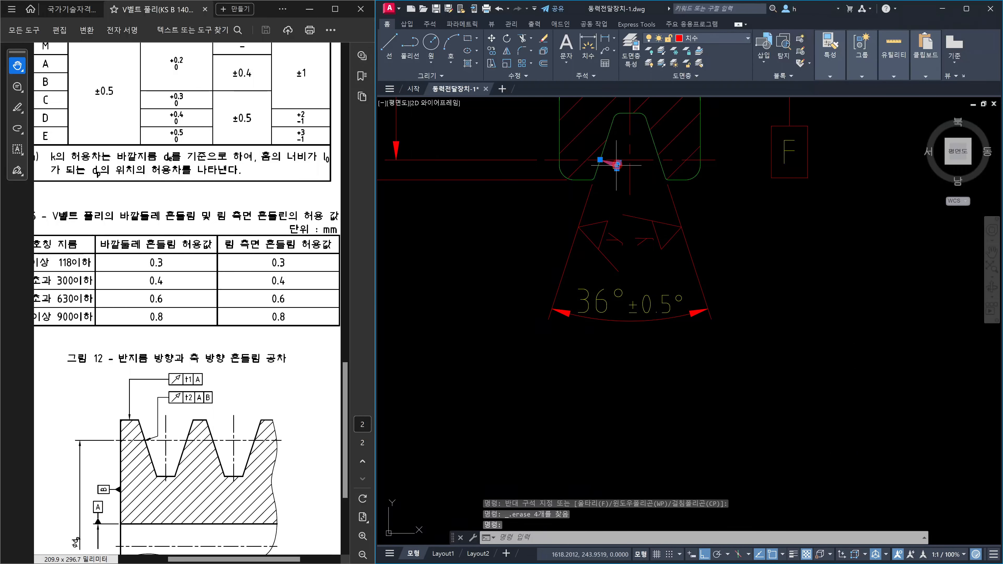
key(Delete)
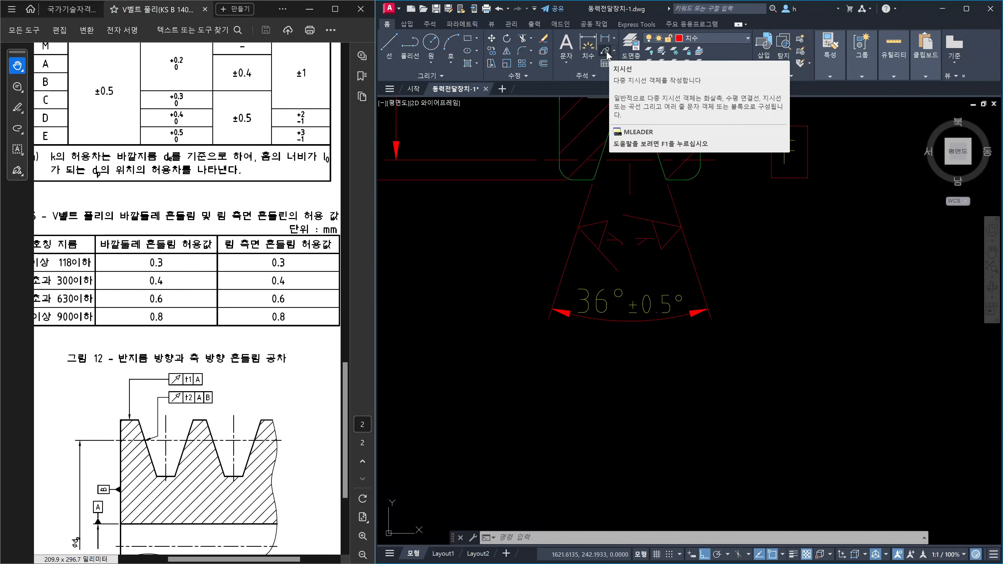
key(Escape)
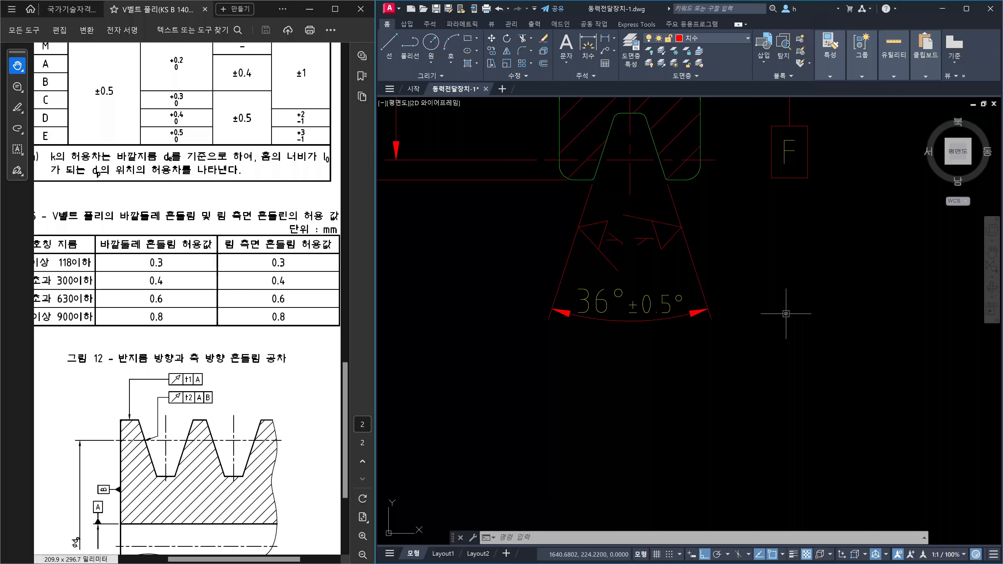
Open the Standard multileader style for modification, check its leader format, and set the maximum number of leader points to 4
text(mls)
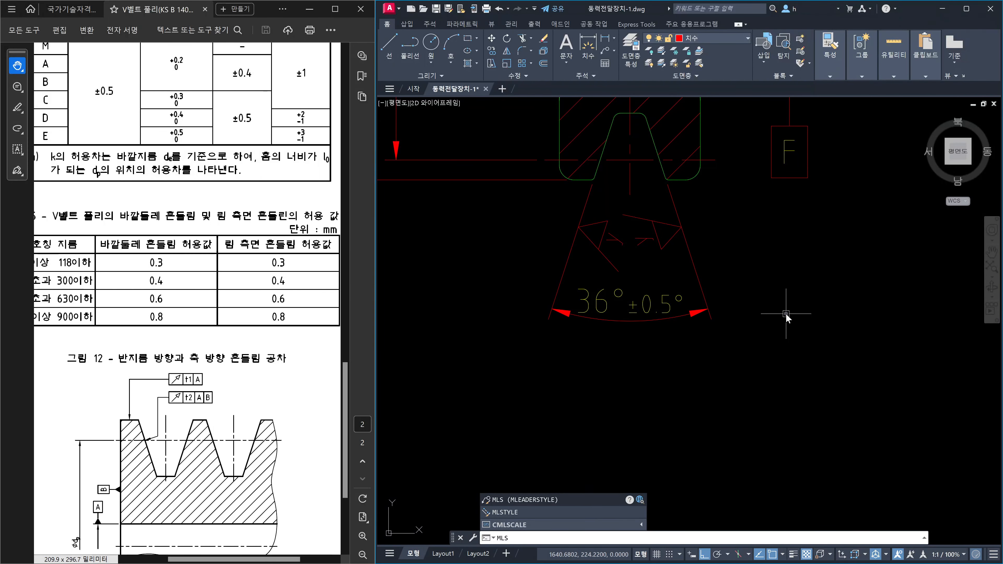
key(Return)
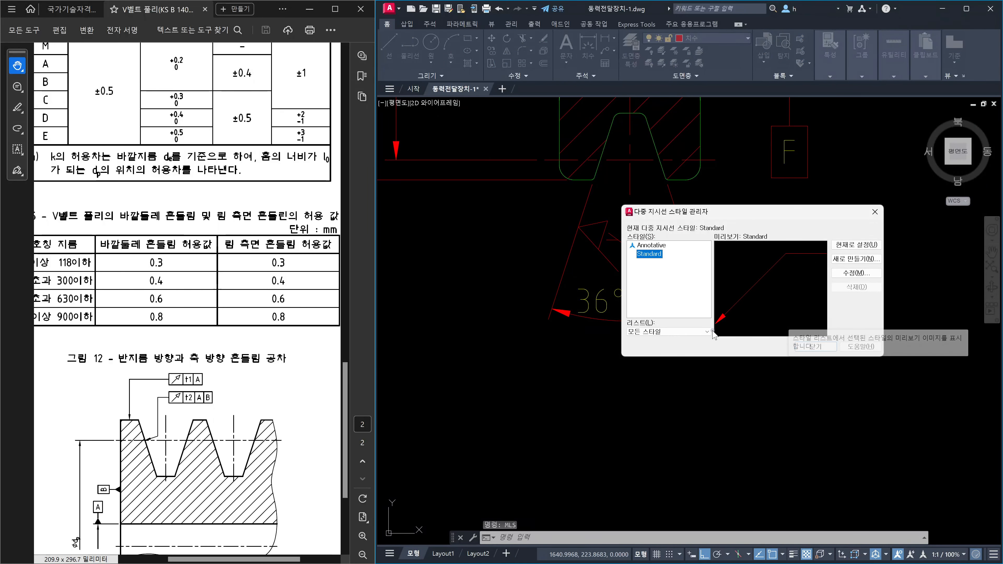
click(854, 274)
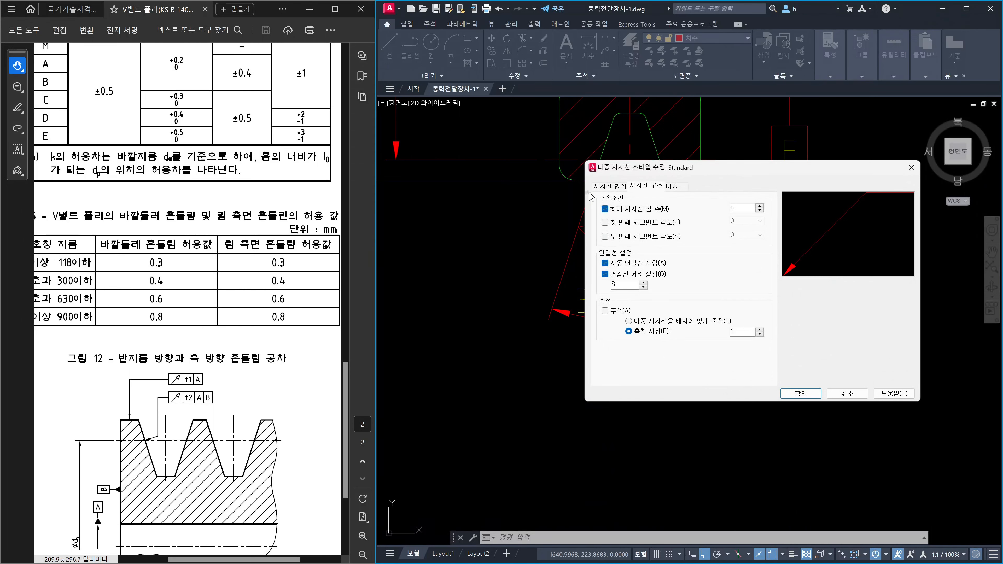
click(613, 190)
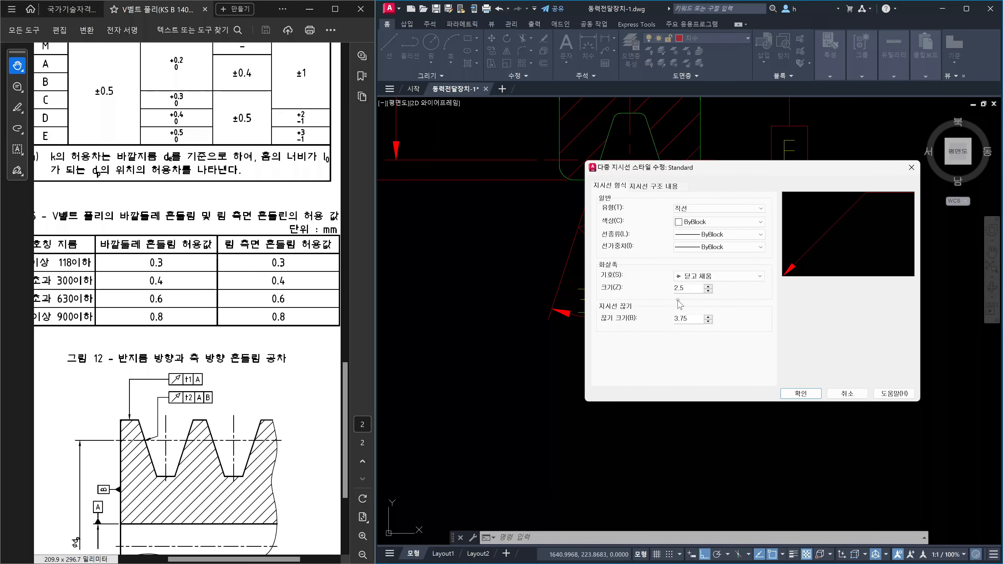
click(644, 185)
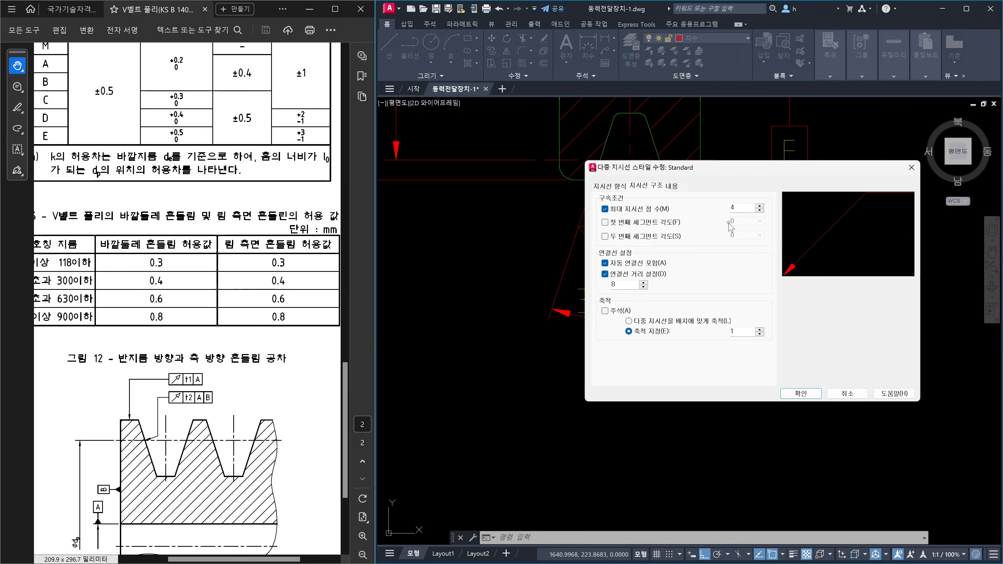
double_click(736, 210)
text(3)
text(4)
Compare the multiline text, block and none content types of the Standard multileader style in its preview
click(672, 187)
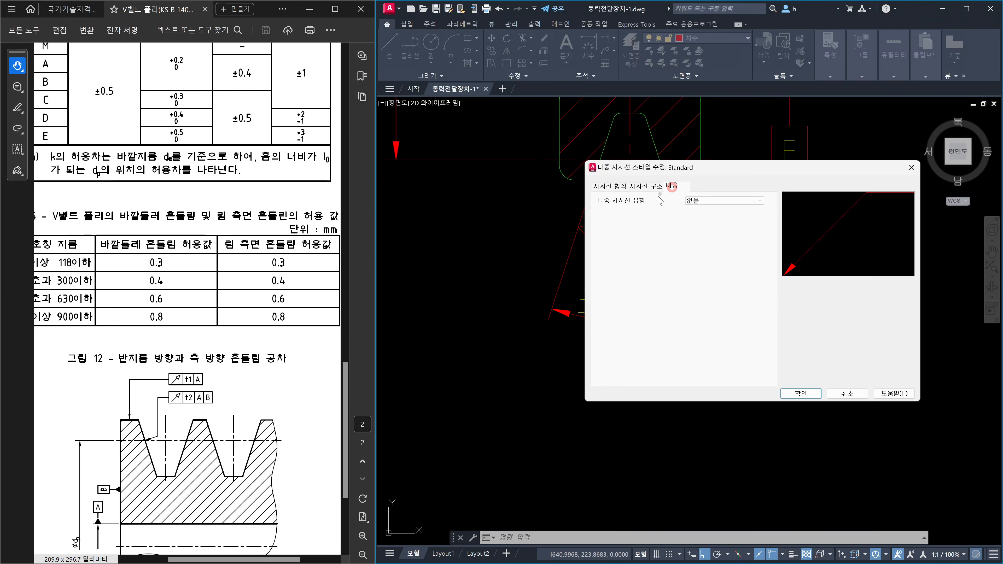
click(741, 200)
click(733, 208)
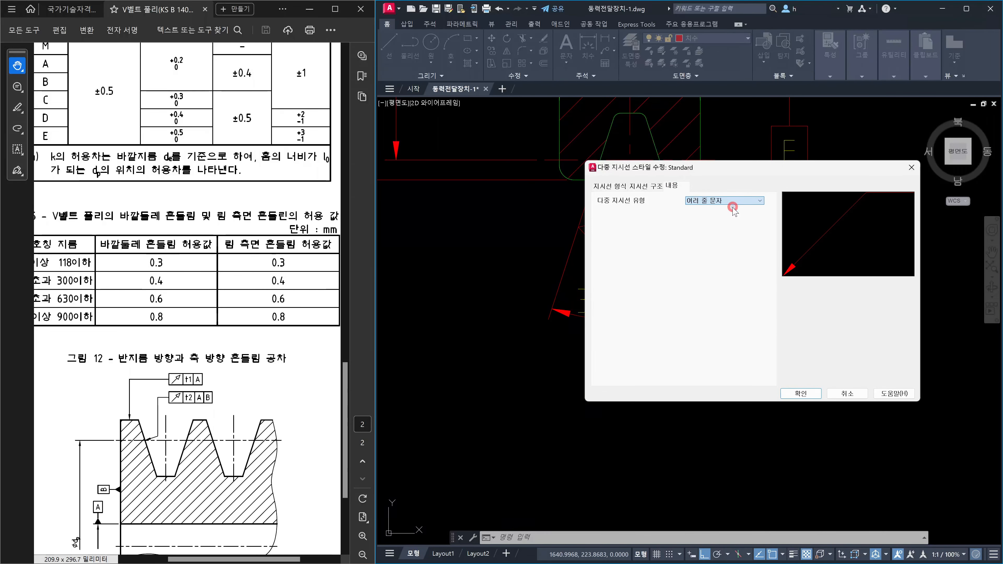
click(737, 202)
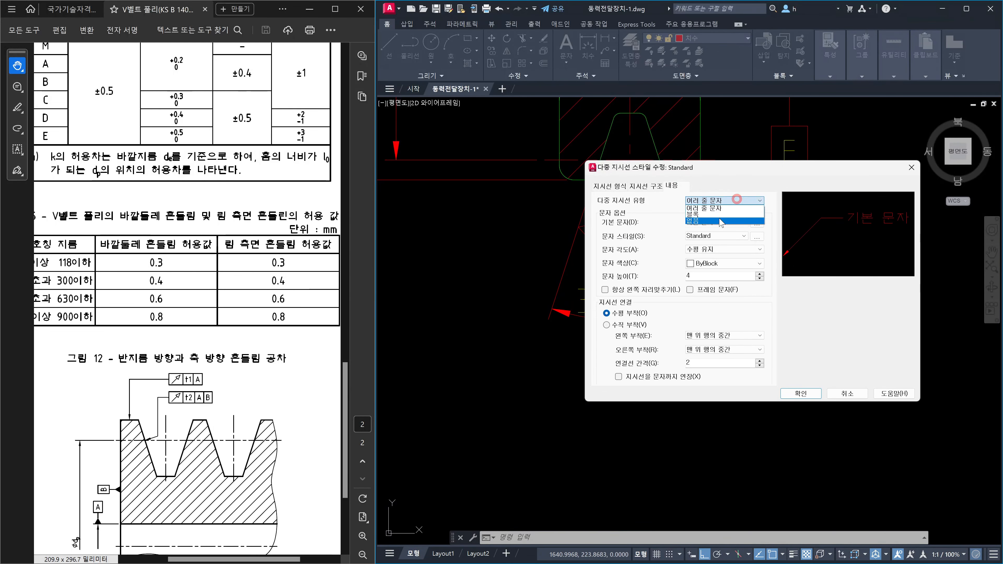
click(722, 215)
click(732, 204)
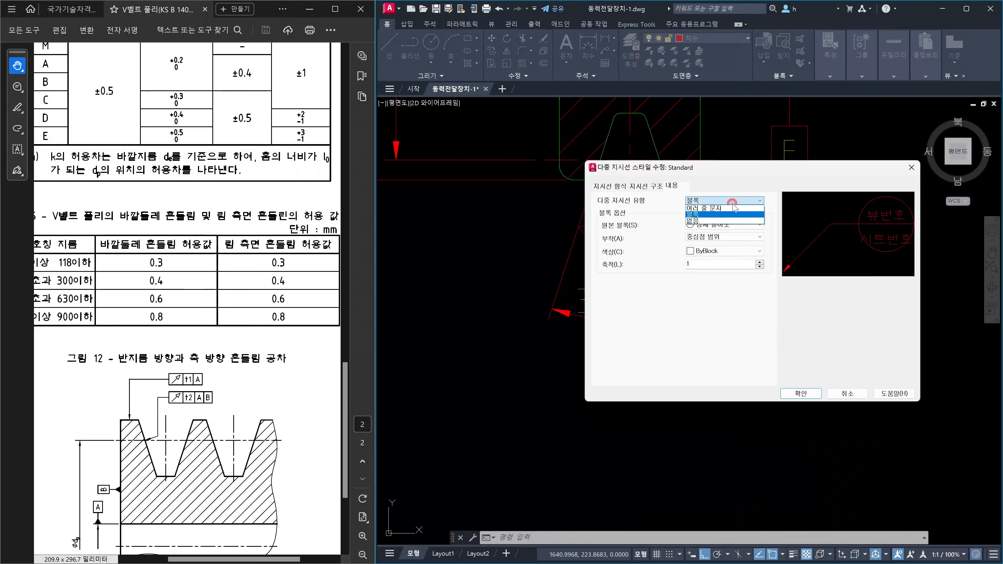
click(723, 218)
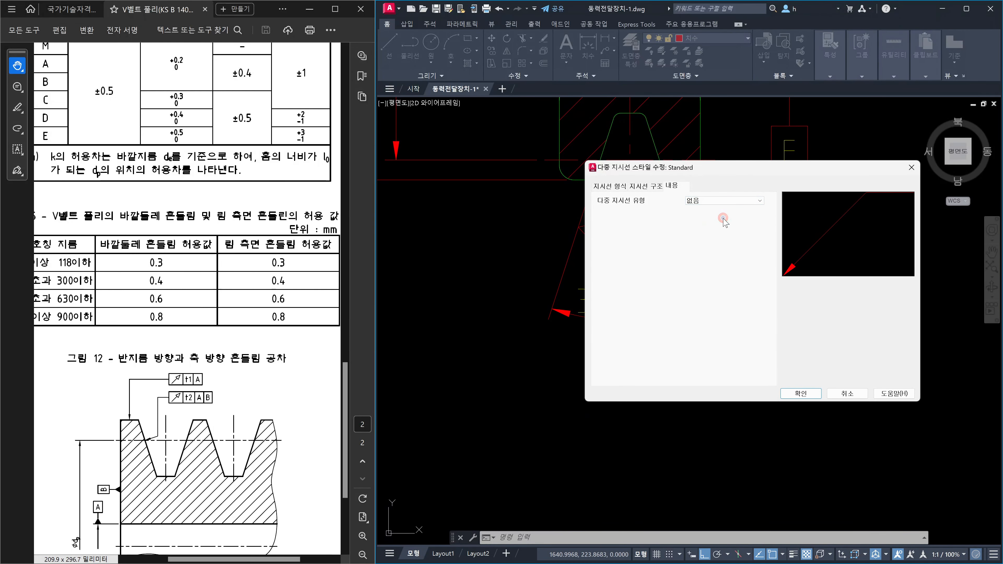
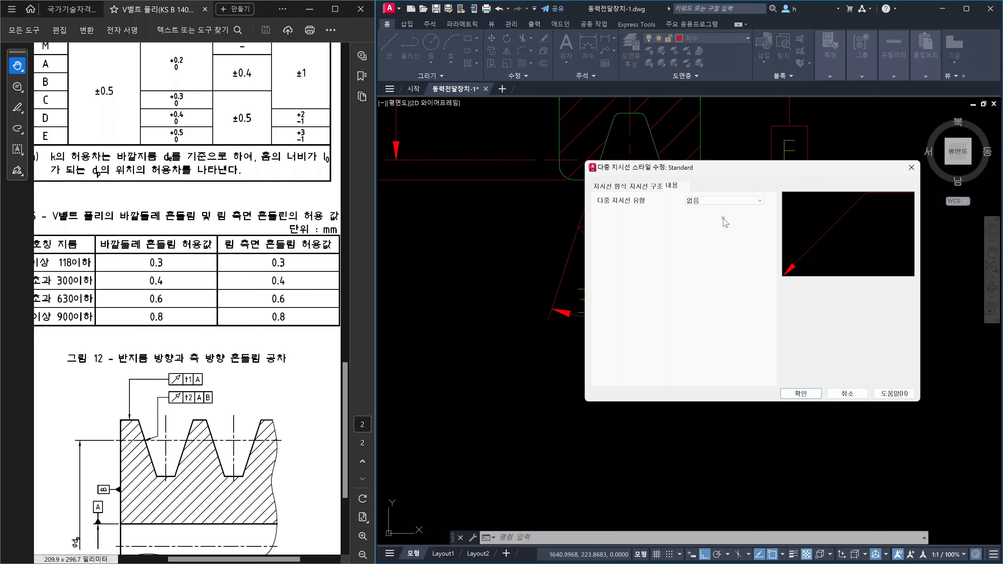
Set the Standard style's multileader type to None (없음) after previewing multiline text, then save the style and close the manager
click(723, 200)
click(720, 209)
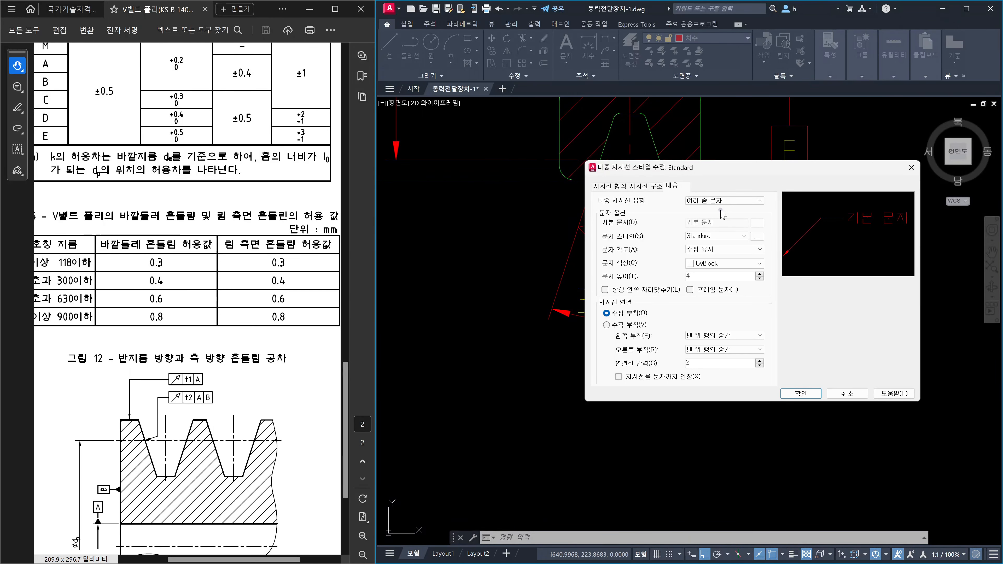
click(728, 201)
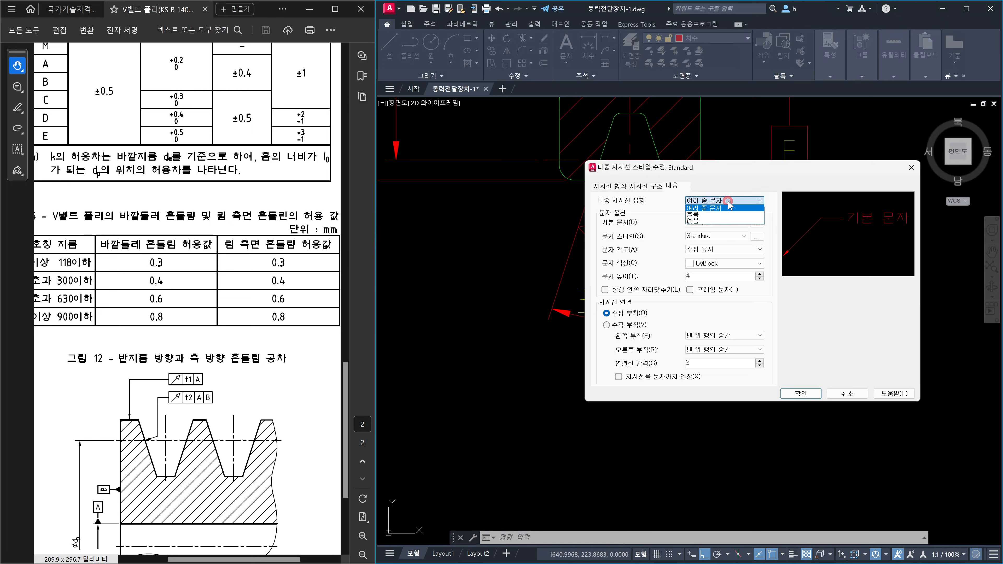
click(724, 220)
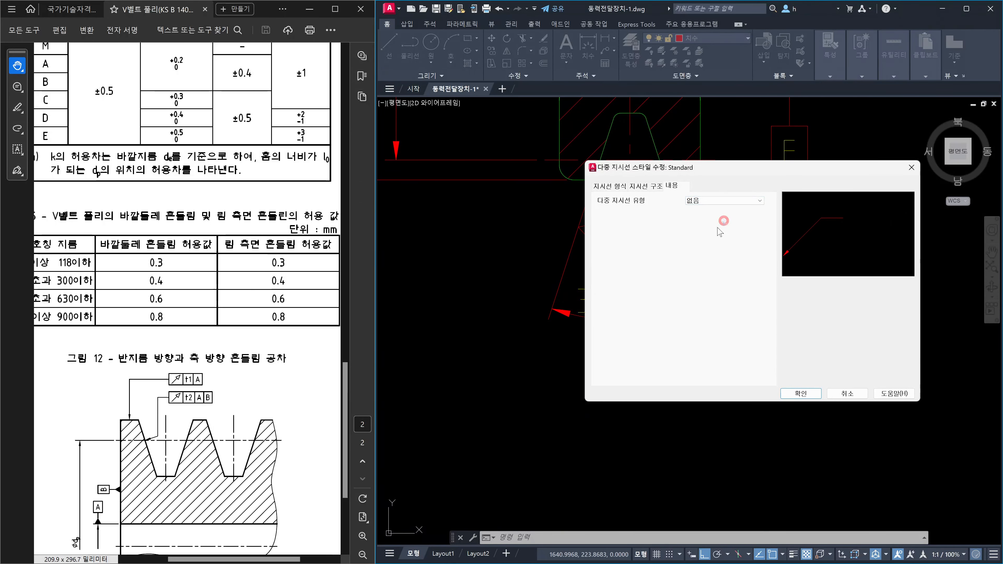
click(811, 396)
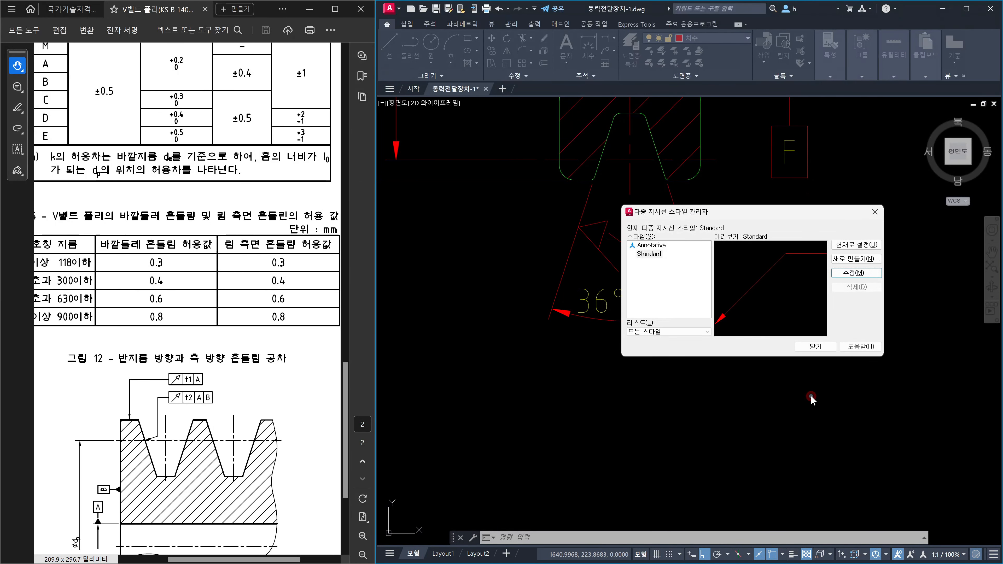
click(818, 349)
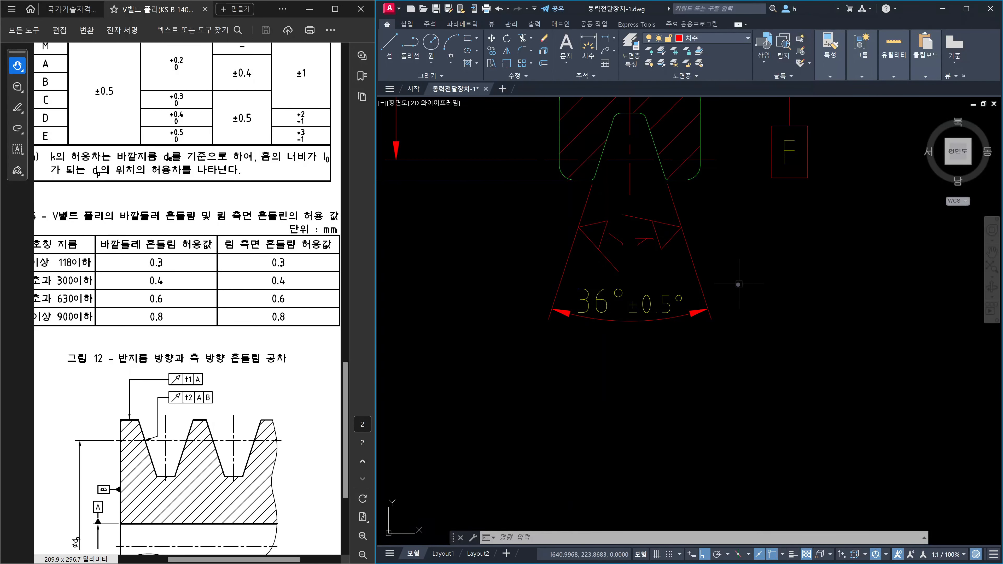
Draw a multileader from the groove's left flank, 6 mm at -18°, about 26 mm straight down, ending in a horizontal landing to the right
text(MLEAd)
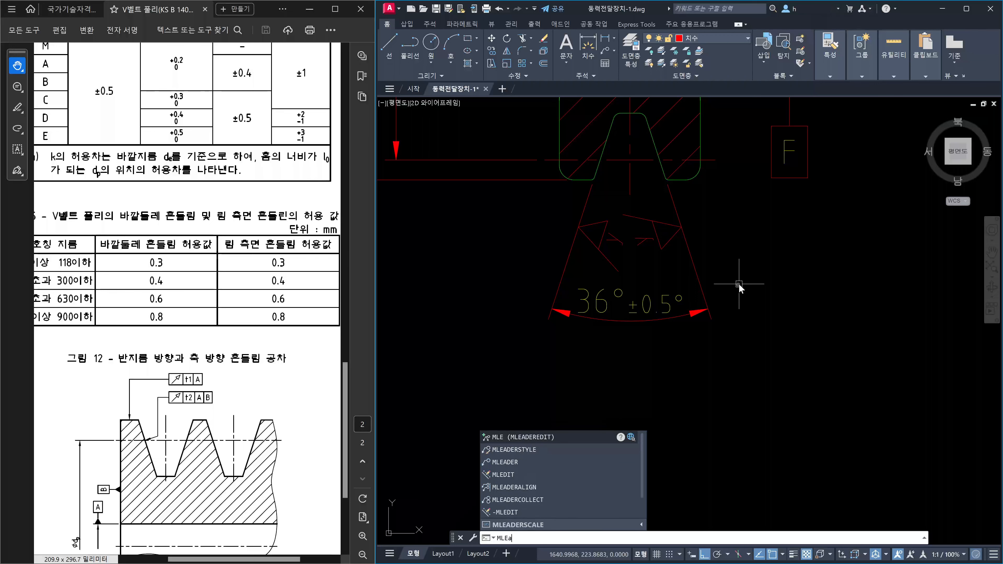
text(er)
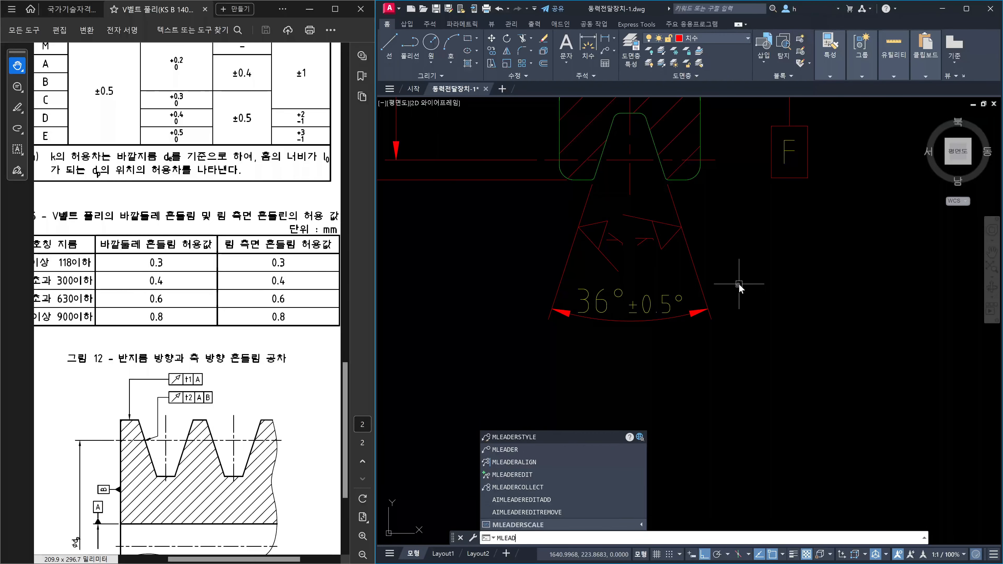
key(BackSpace)
key(BackSpace)
key(BackSpace)
key(BackSpace)
key(BackSpace)
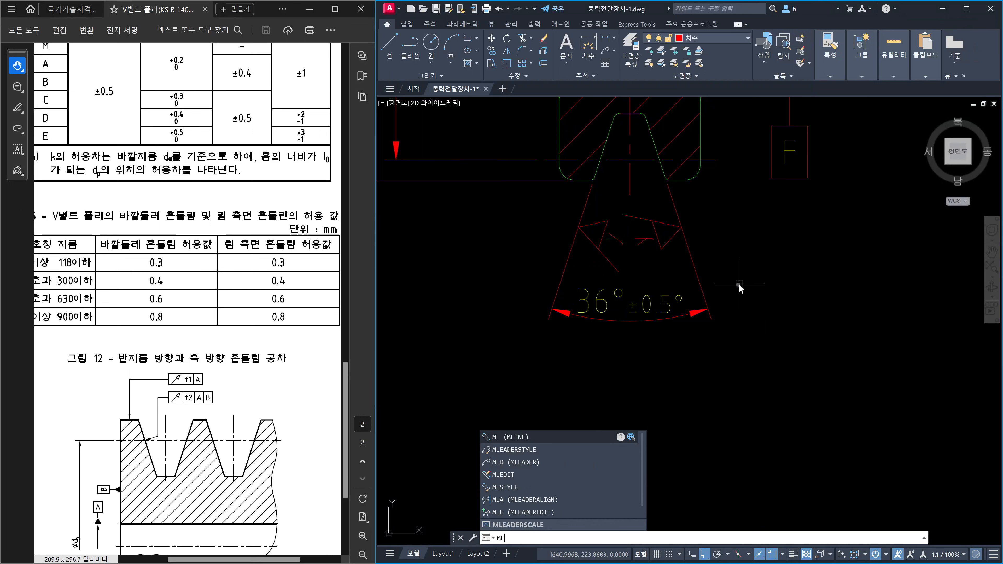
text(D)
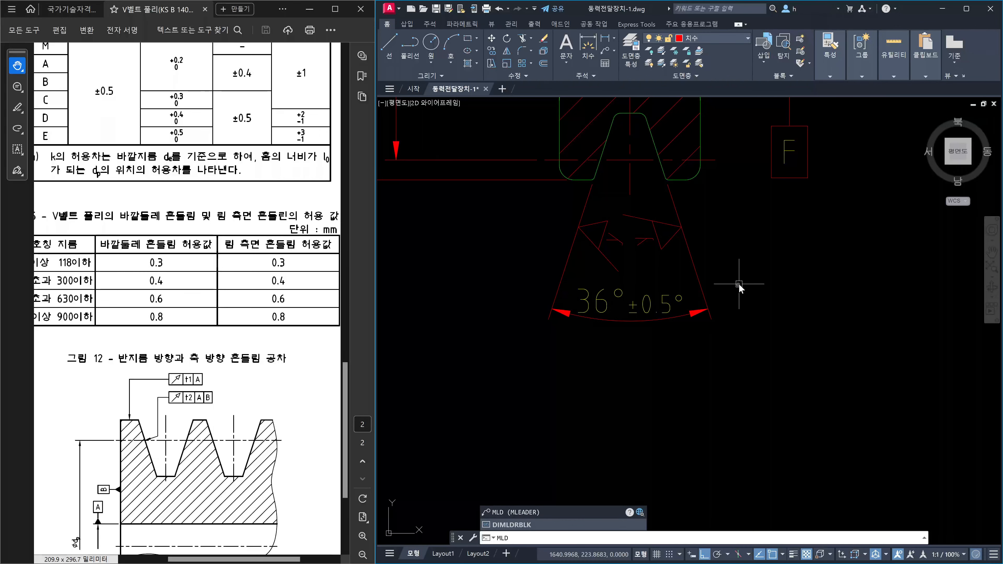
key(Return)
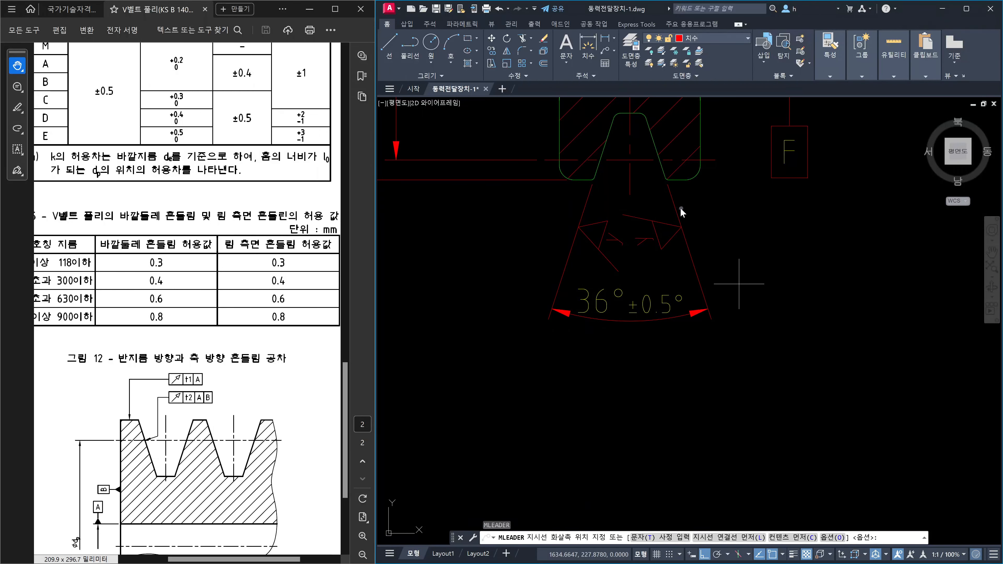
click(600, 158)
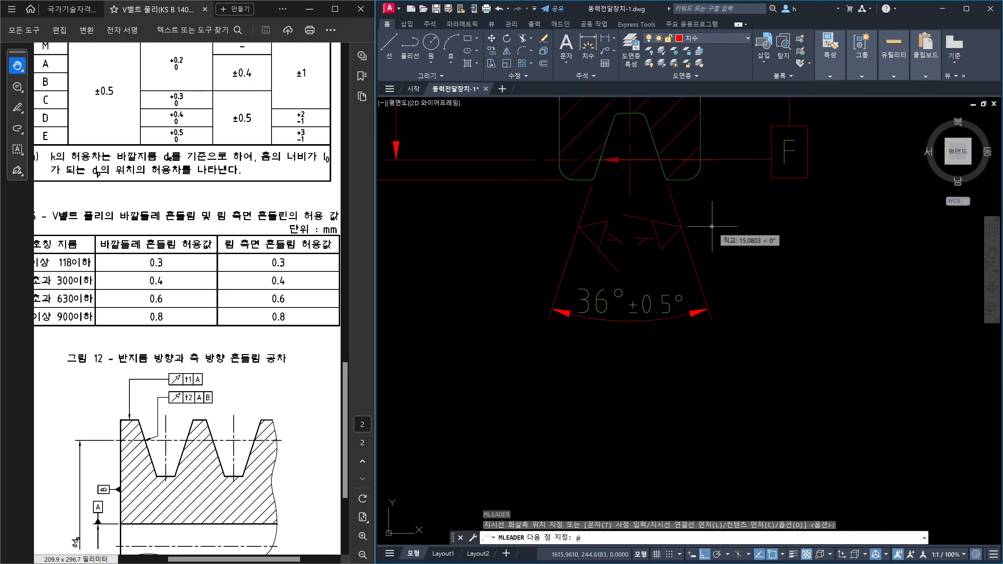
text(@6<)
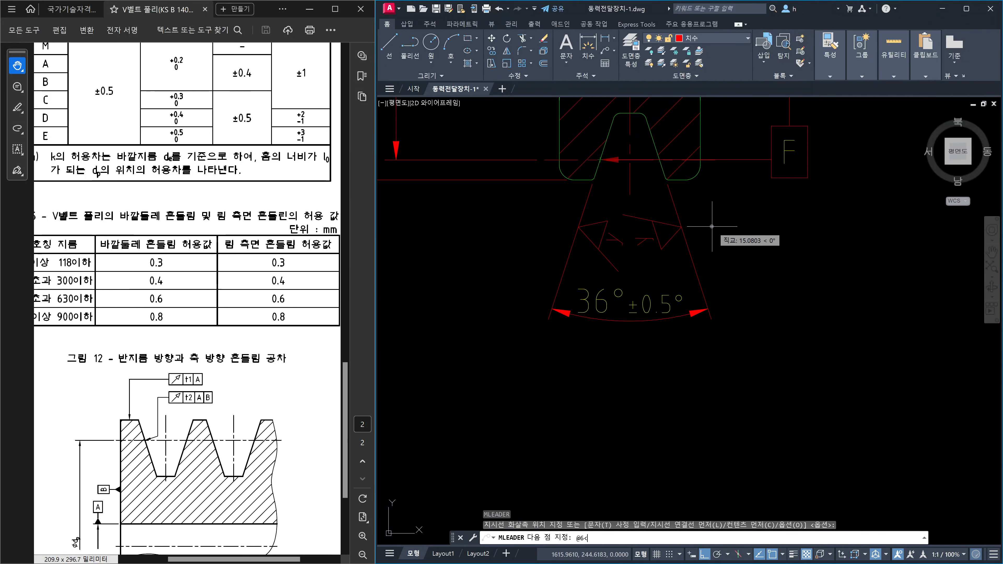
text(-18)
key(Return)
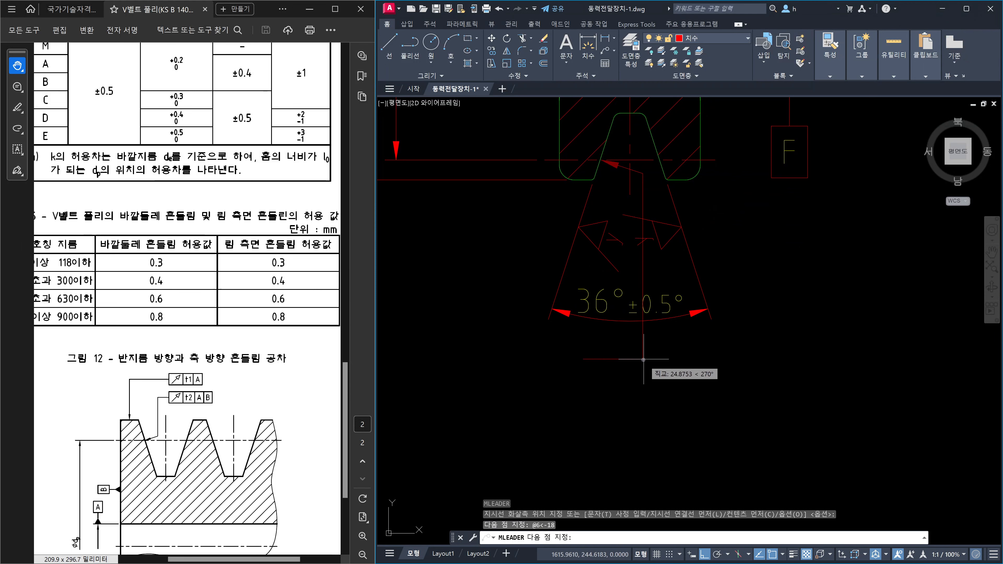
click(644, 367)
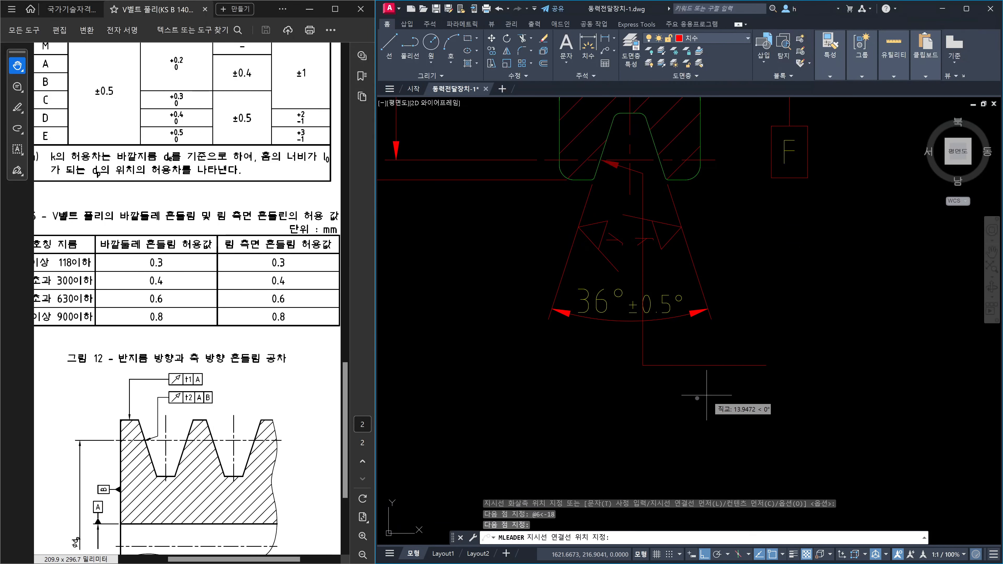
click(631, 378)
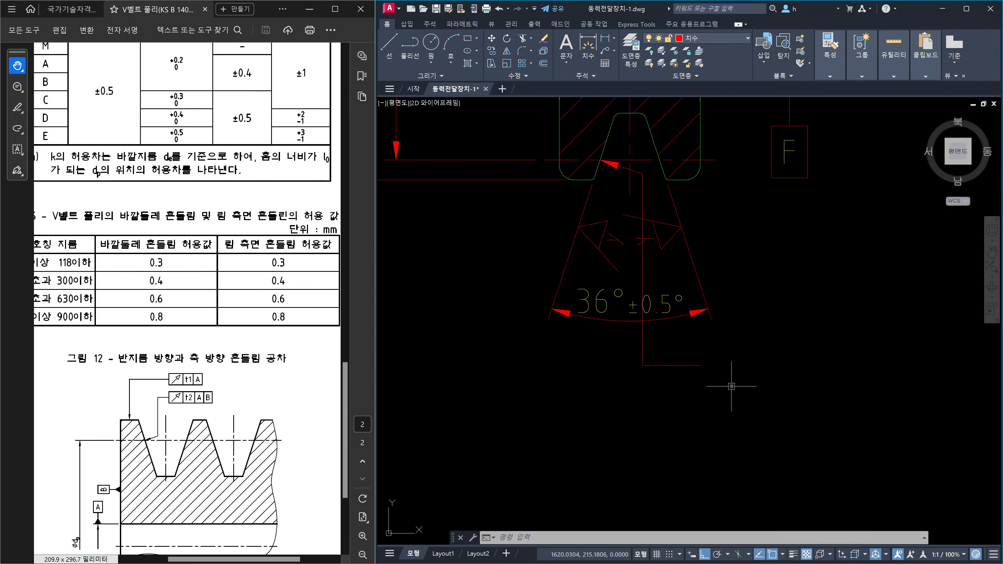
Attach a circular runout tolerance frame of 0.3 with datums F and G to the end of the groove multileader's landing
text(TOL)
key(Return)
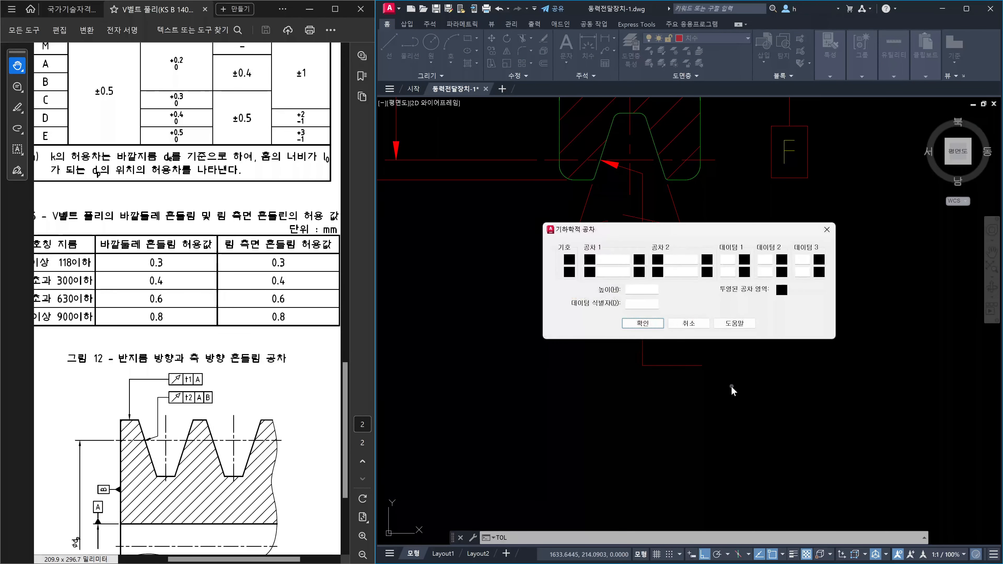
click(569, 261)
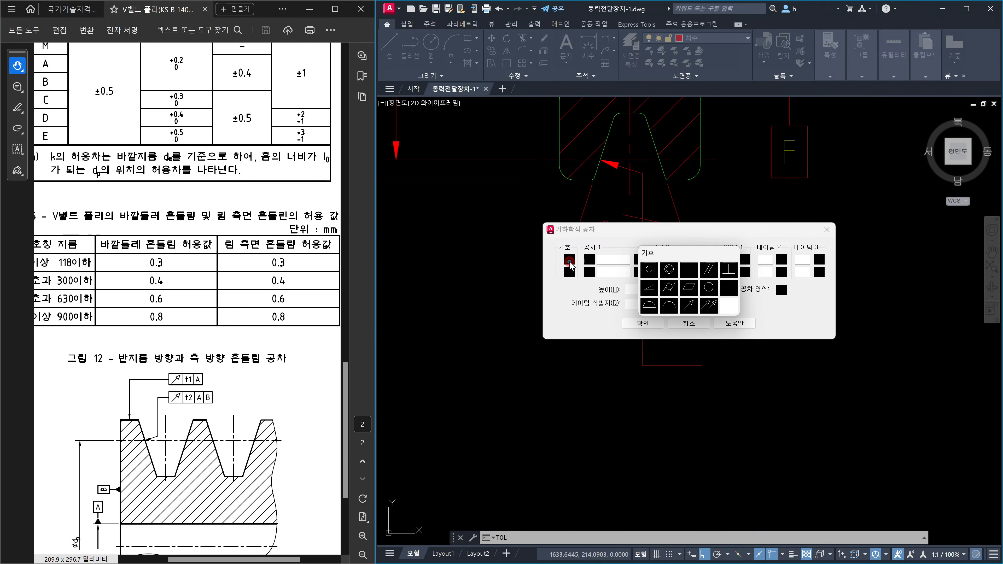
click(689, 304)
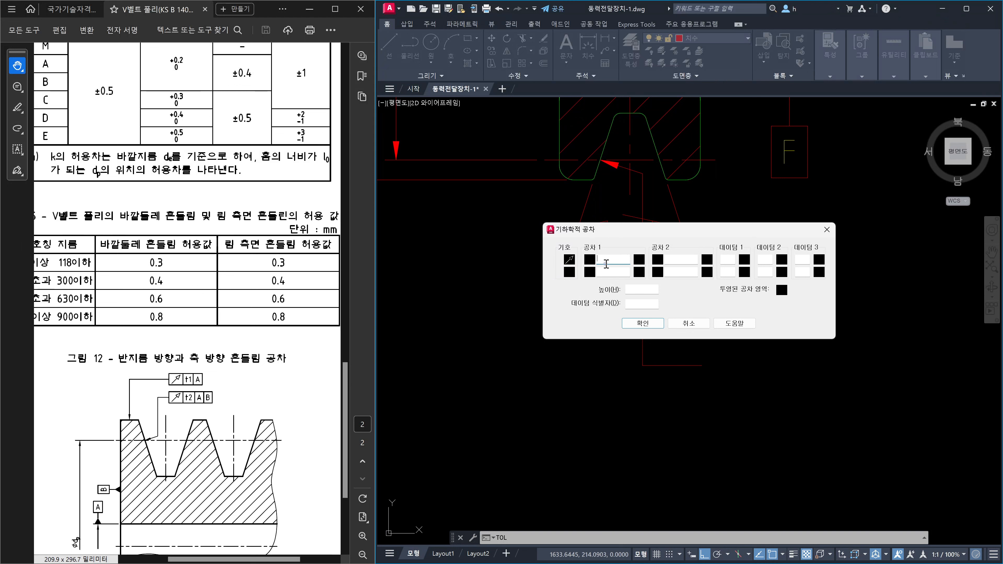
text(0.3)
click(728, 259)
text(F)
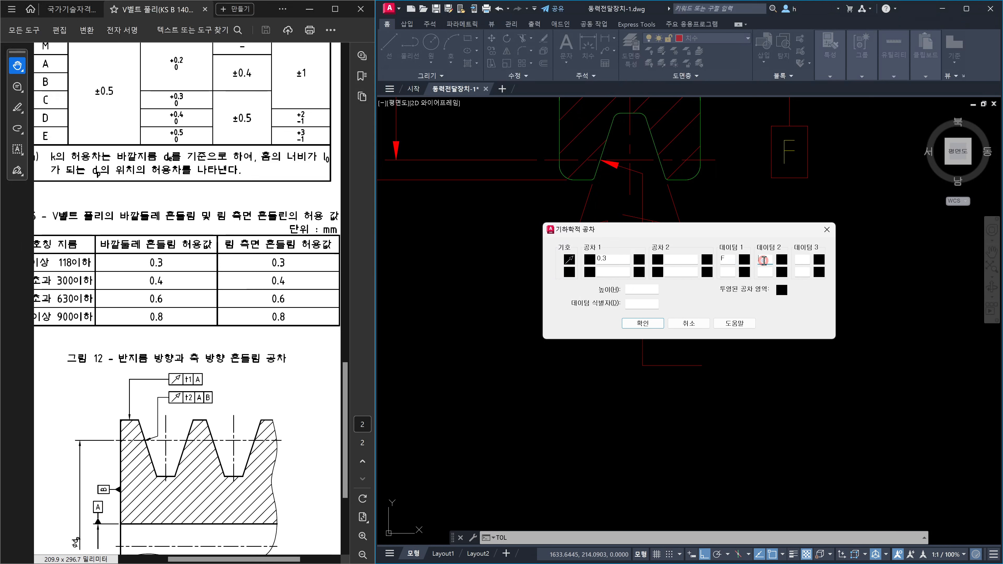
text(G)
click(652, 325)
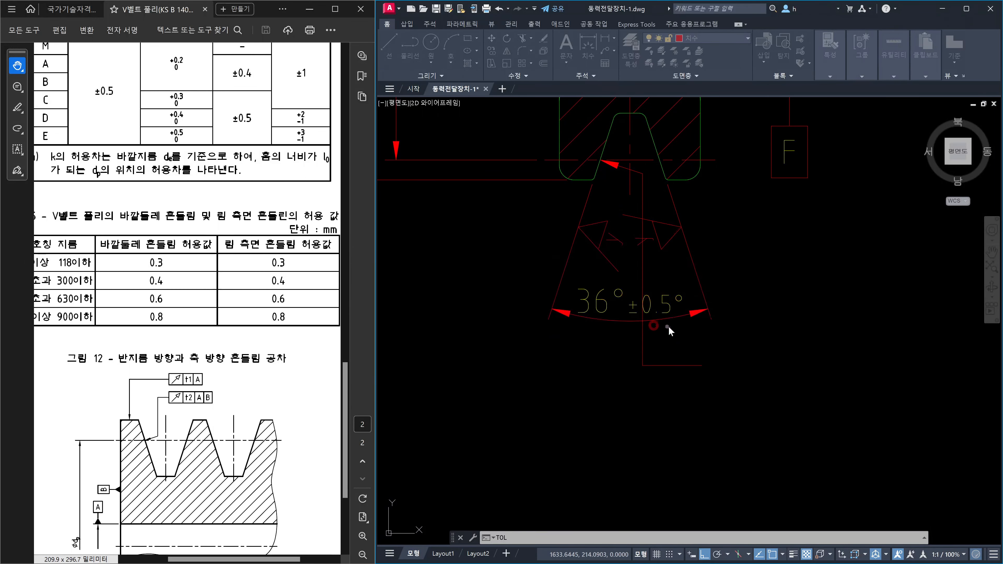
click(705, 365)
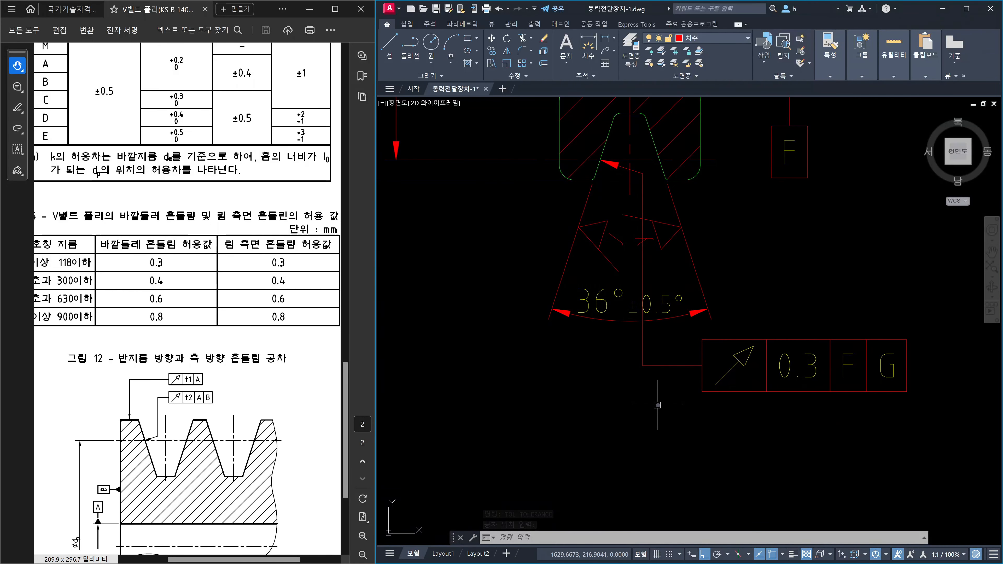
Try to break the groove multileader with DIMBREAK where it crosses the surface-finish symbol and the 36°±0.5° dimension
text(DIMbRe)
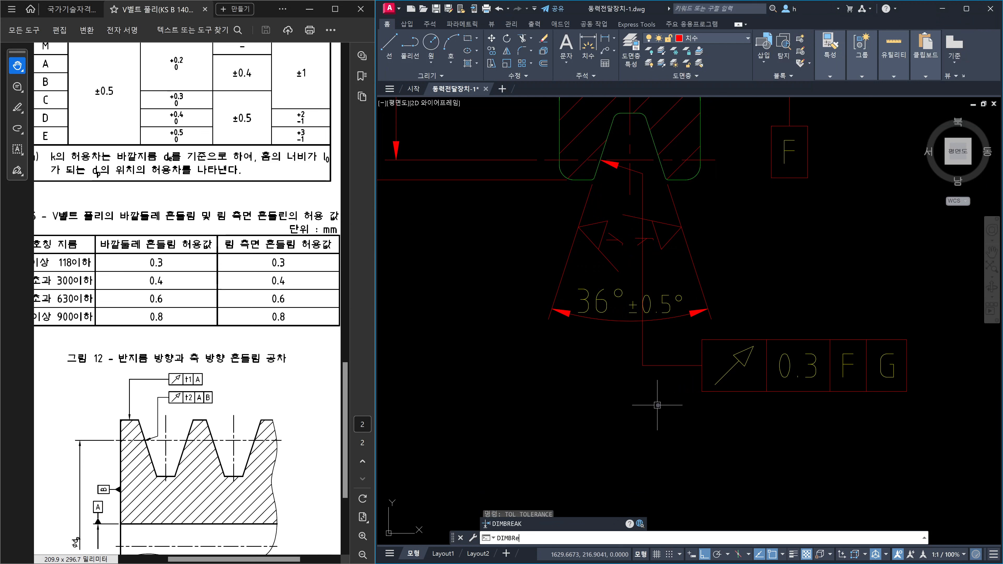
text(AK)
key(Return)
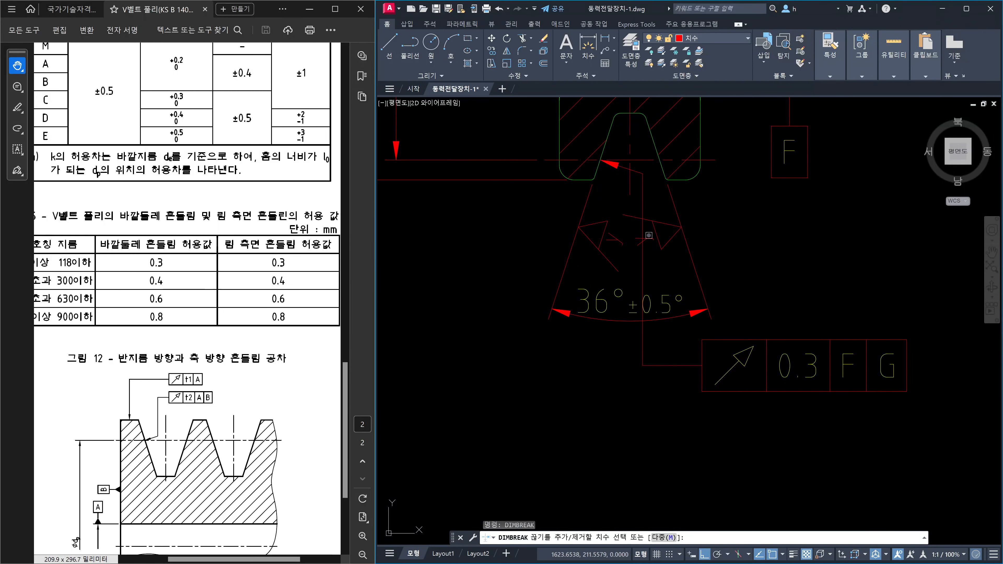
click(648, 238)
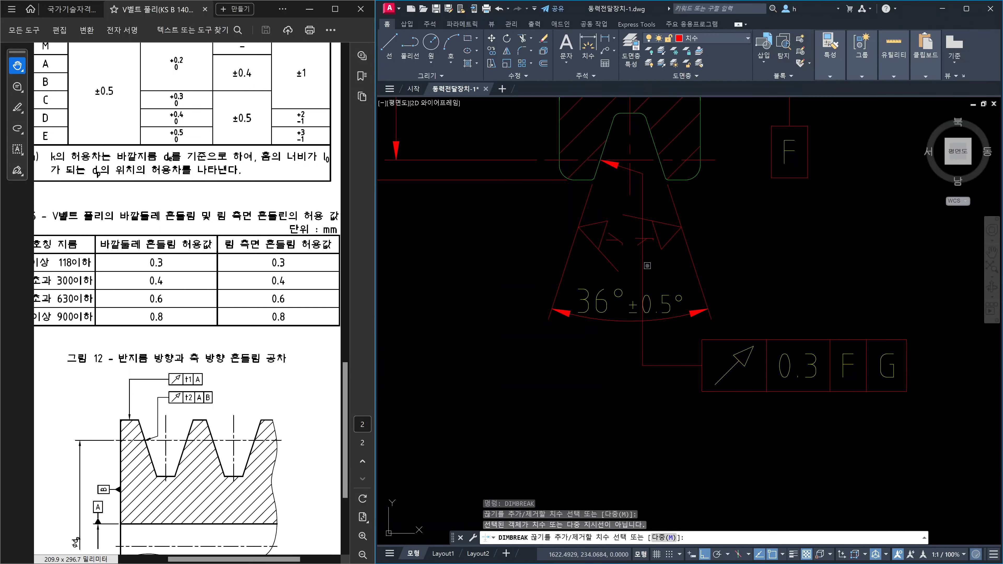
click(643, 265)
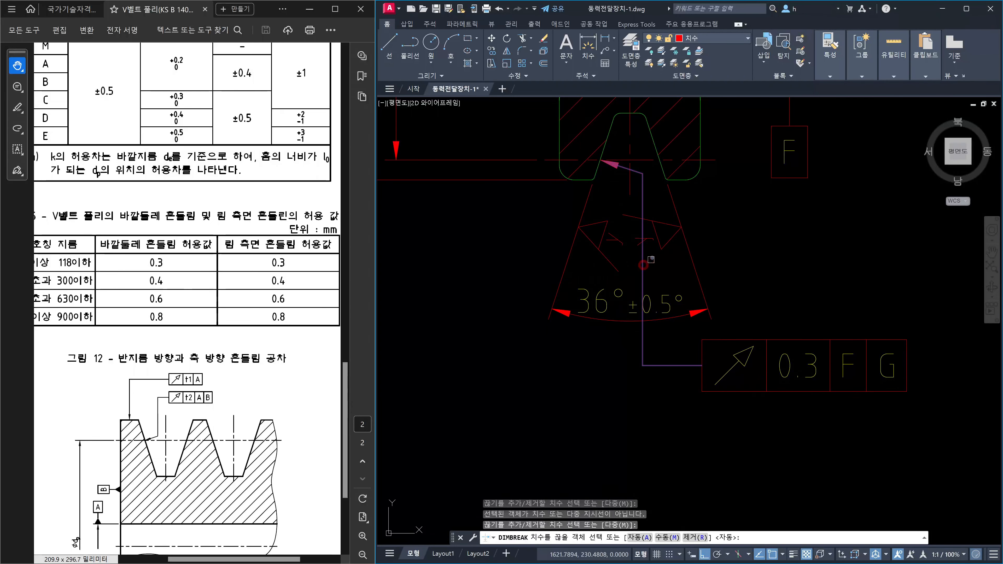
click(649, 239)
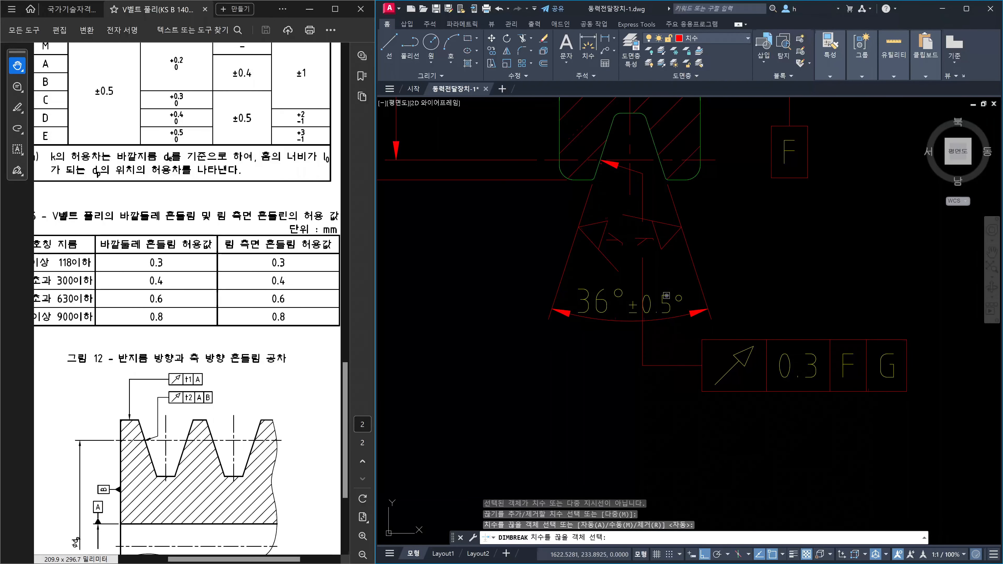
click(666, 296)
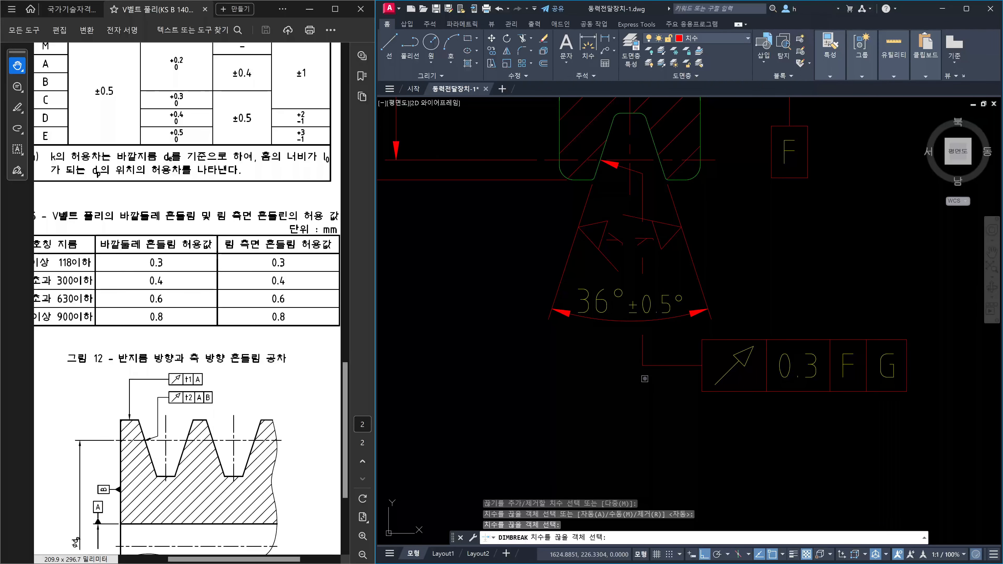
key(Return)
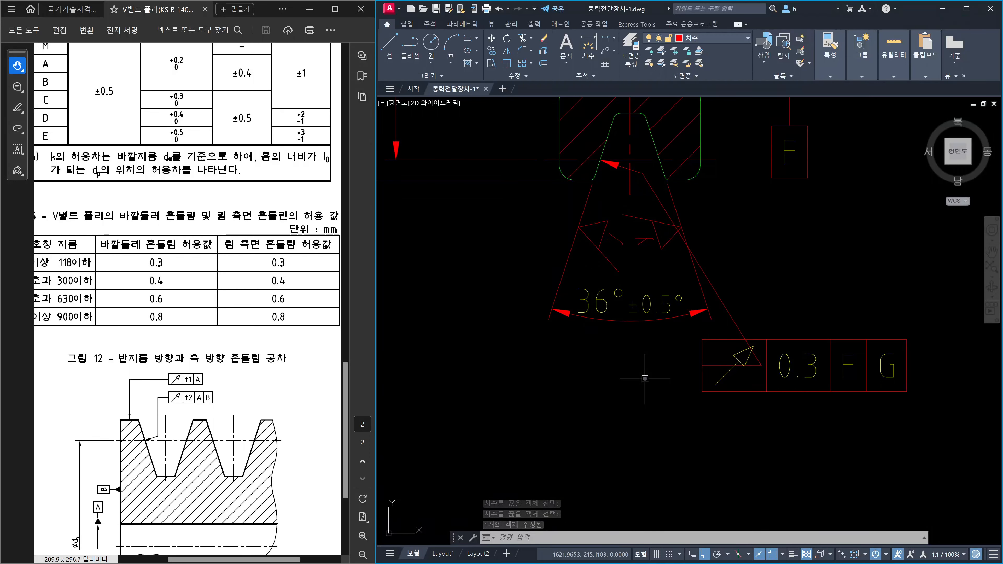
Undo the dimension break on the groove multileader
key(ctrl+z)
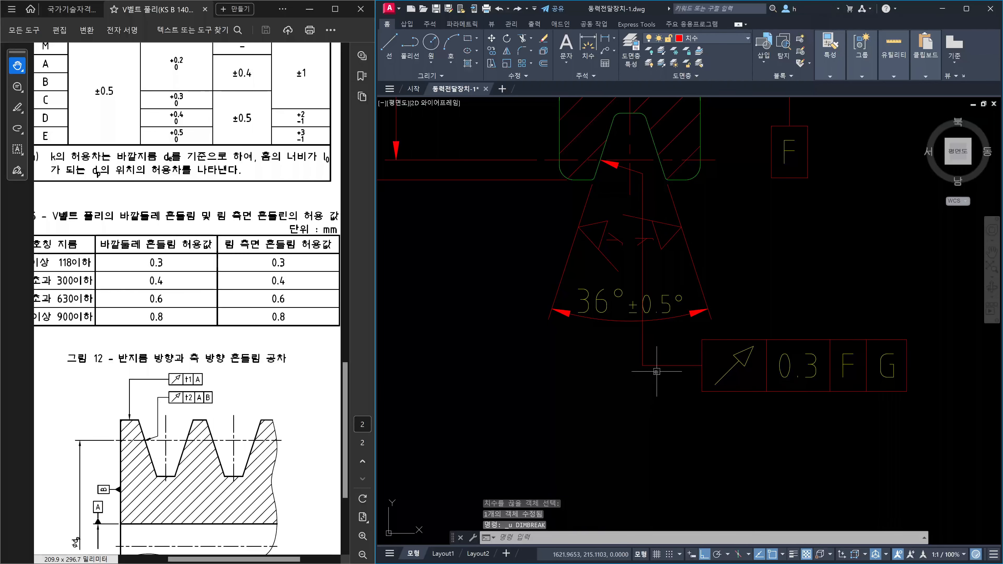
key(Escape)
key(Escape)
key(Escape)
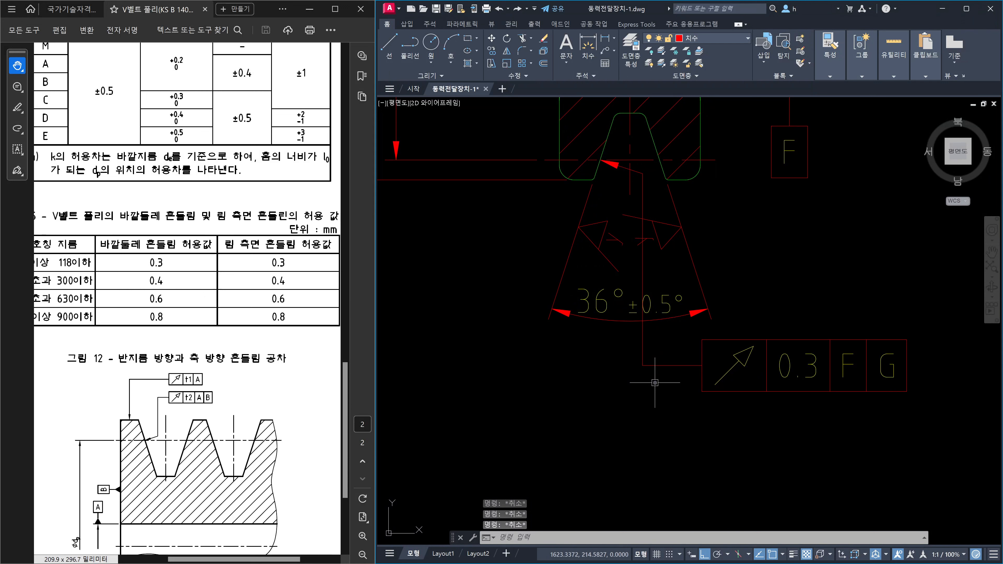
key(Escape)
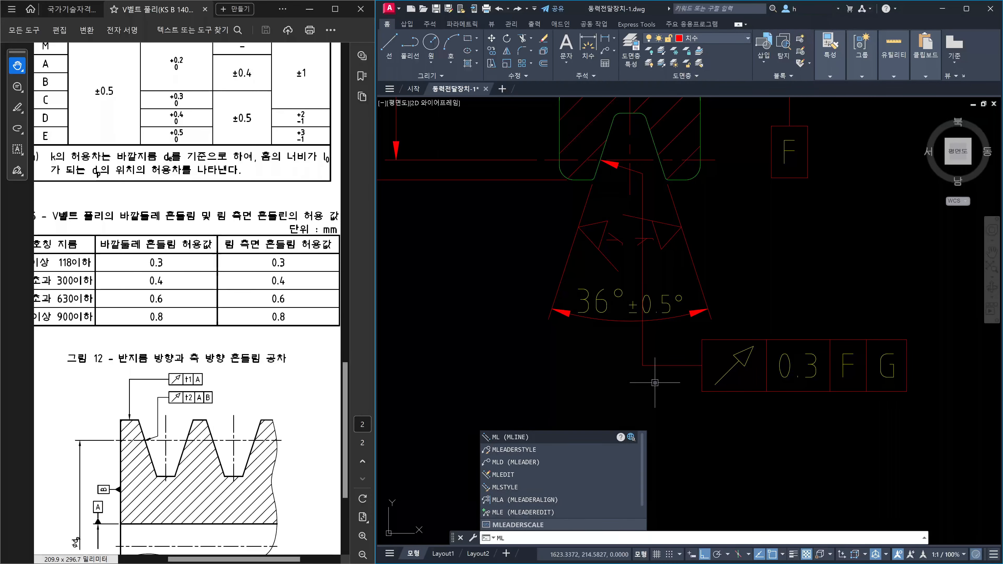
key(Escape)
Break the groove multileader with DIMBREAK around the surface-finish symbol's letter and the 36°±0.5° angular dimension
text(dim)
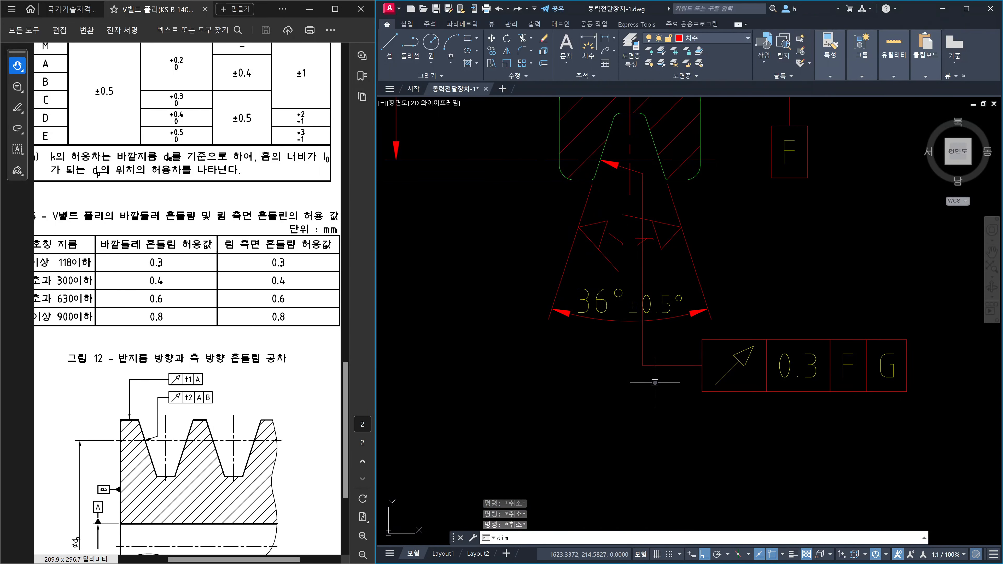
text(bre)
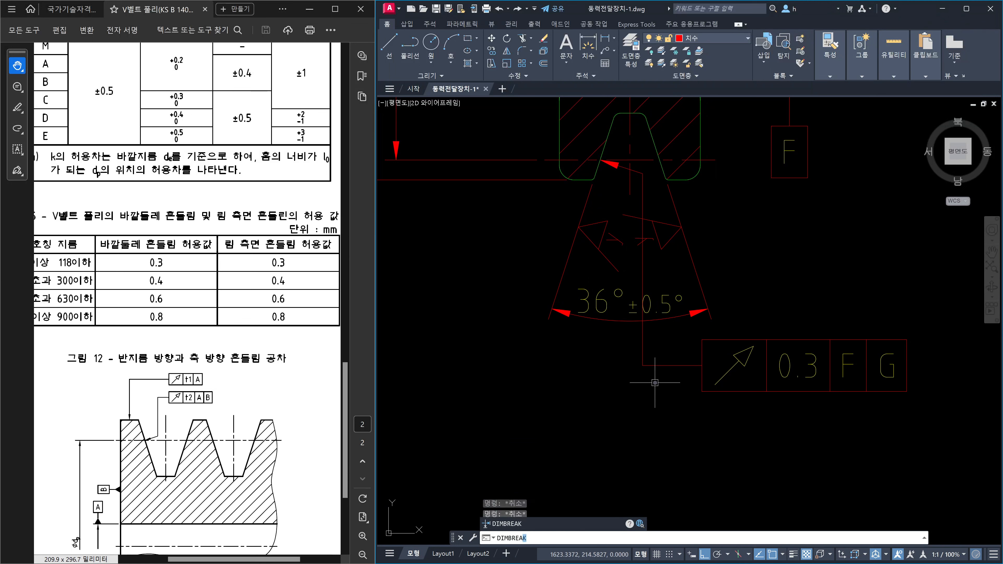
key(Return)
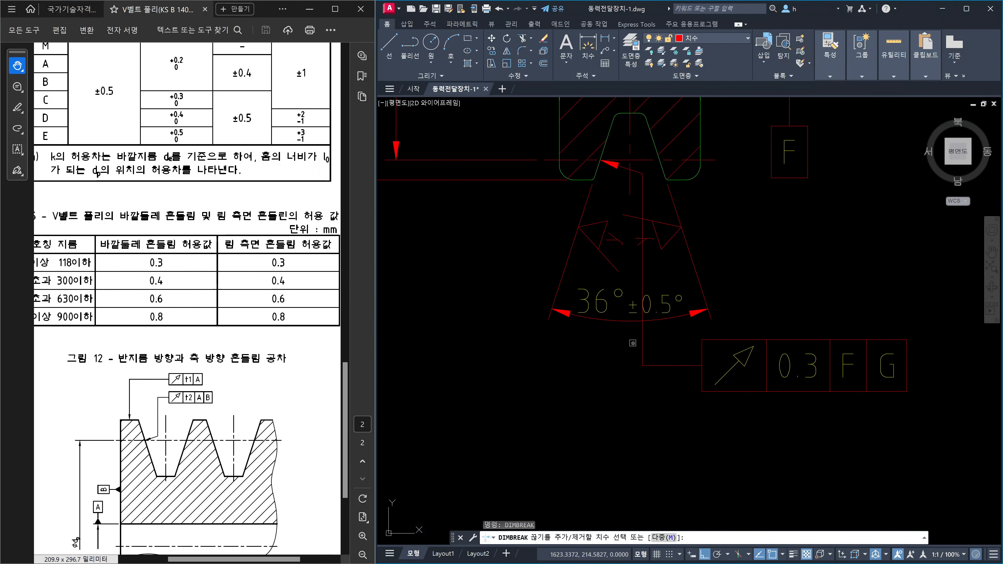
click(641, 345)
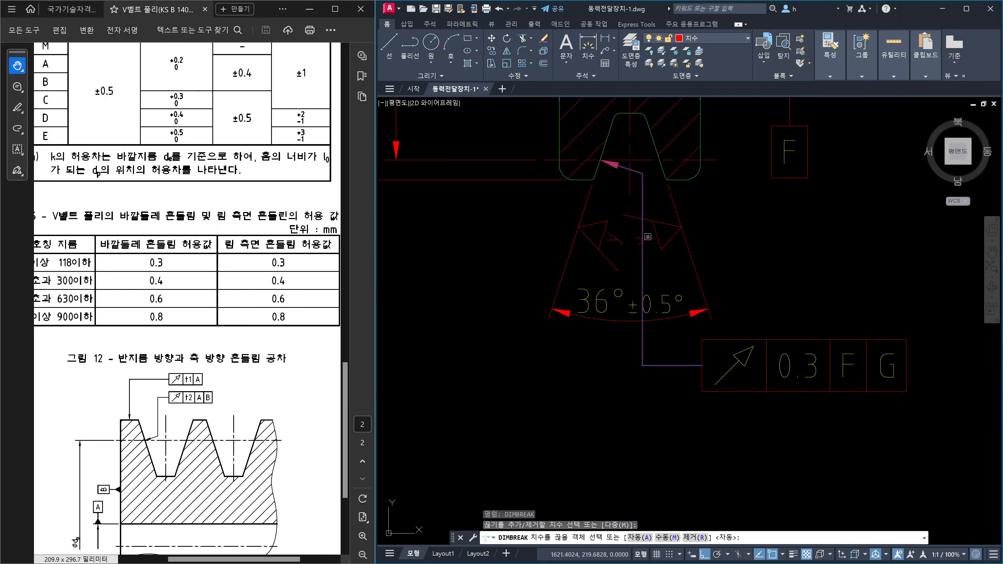
click(647, 237)
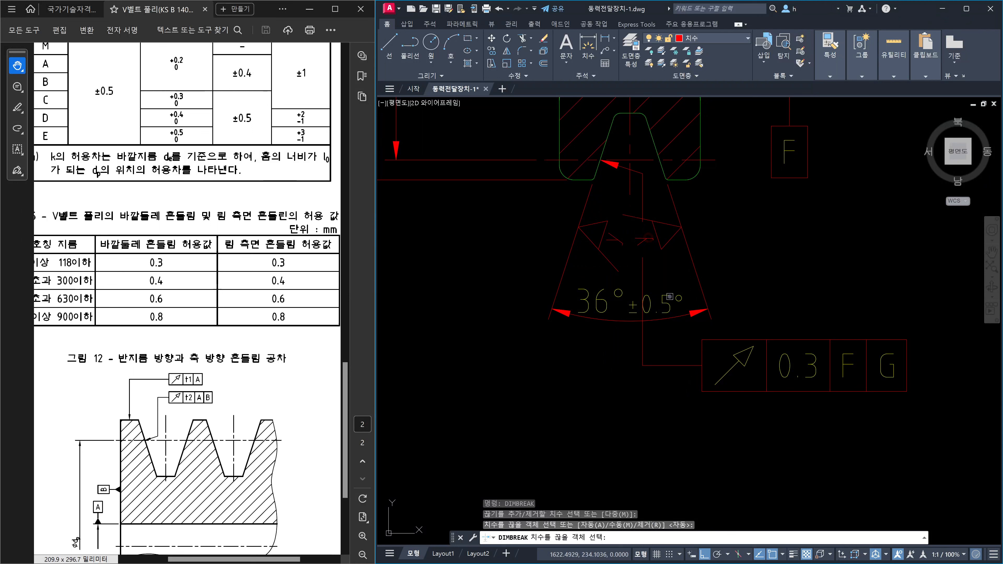
click(667, 296)
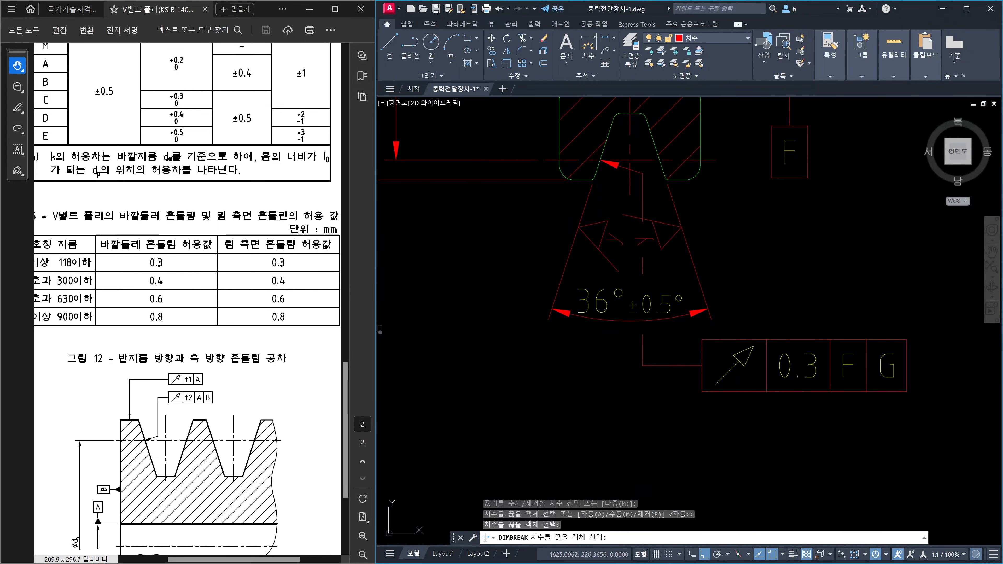
key(Return)
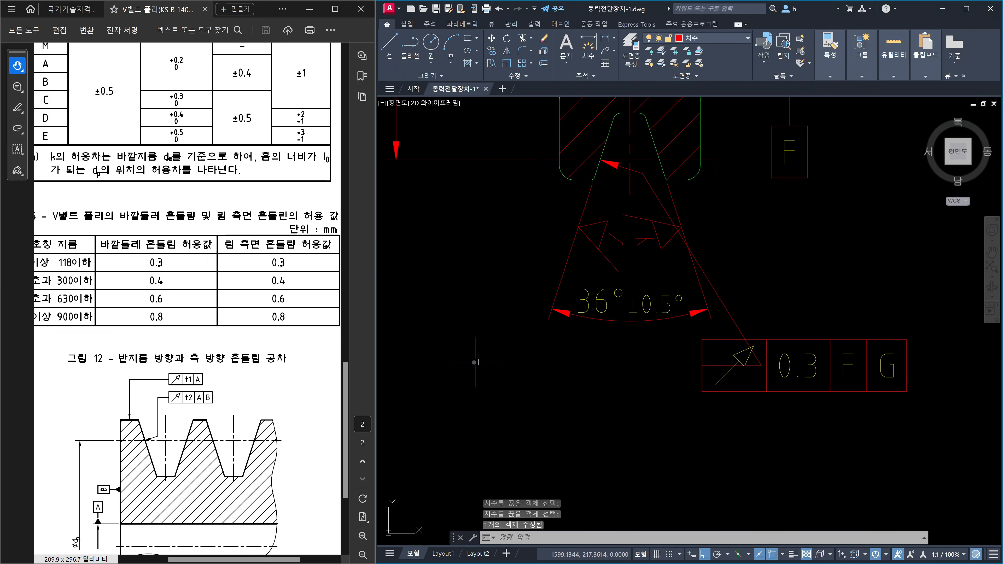
Stretch the displaced lower vertex of the groove multileader horizontally back to directly below its upper bend
click(759, 360)
click(761, 365)
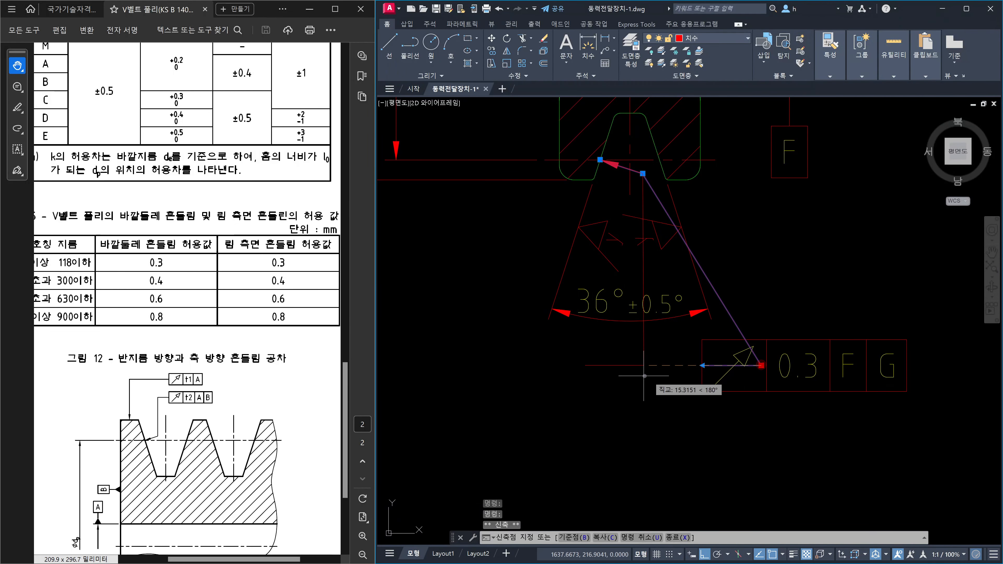
click(641, 376)
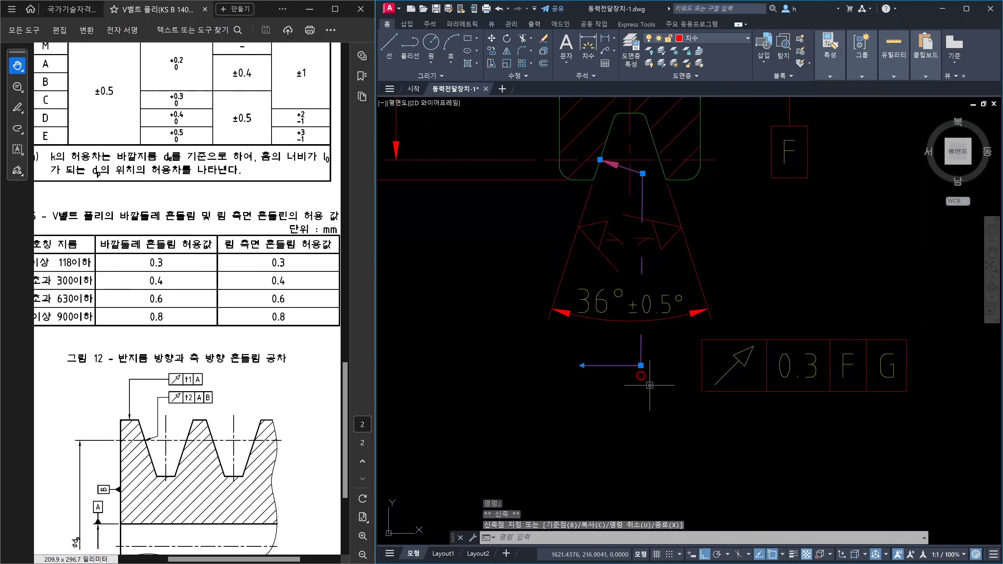
Try to stretch the landing end of the groove multileader horizontally toward the 0.3 F G runout frame
click(583, 365)
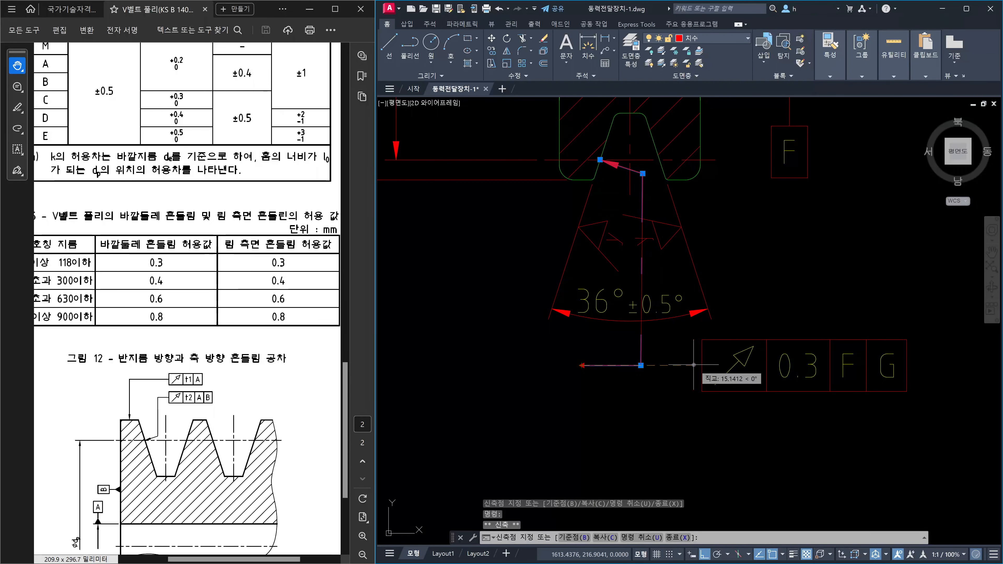
key(Escape)
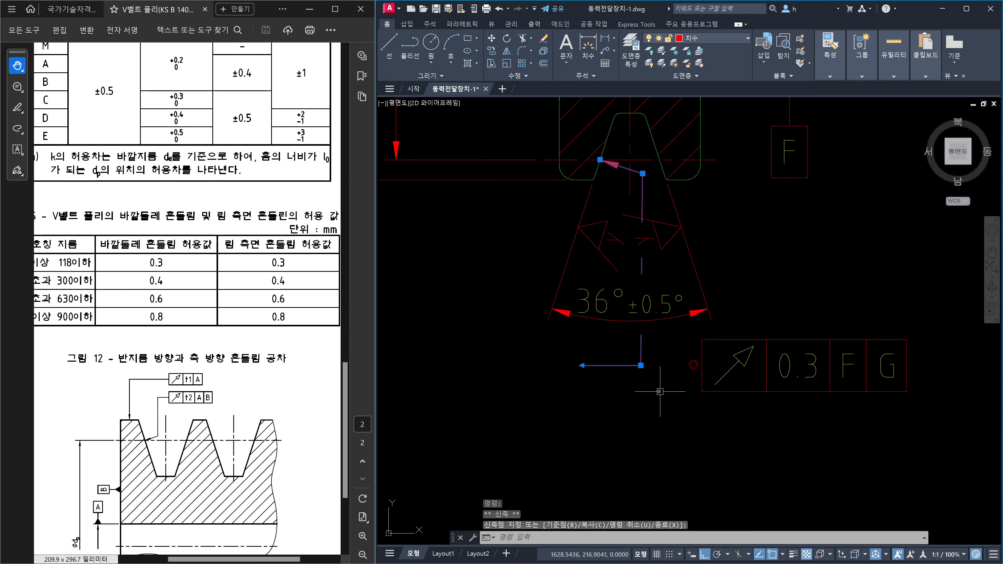
key(Escape)
click(606, 364)
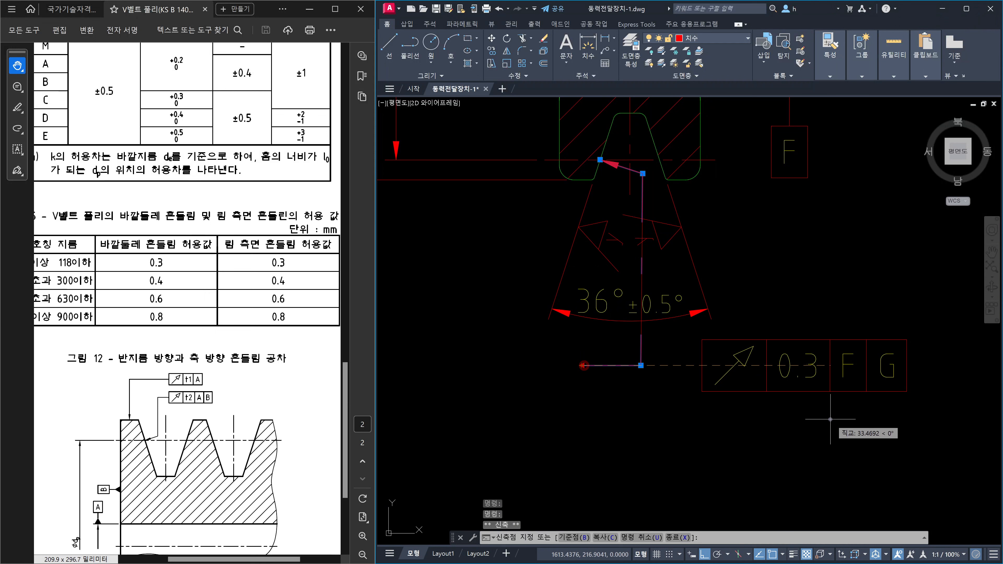
key(Escape)
key(Escape)
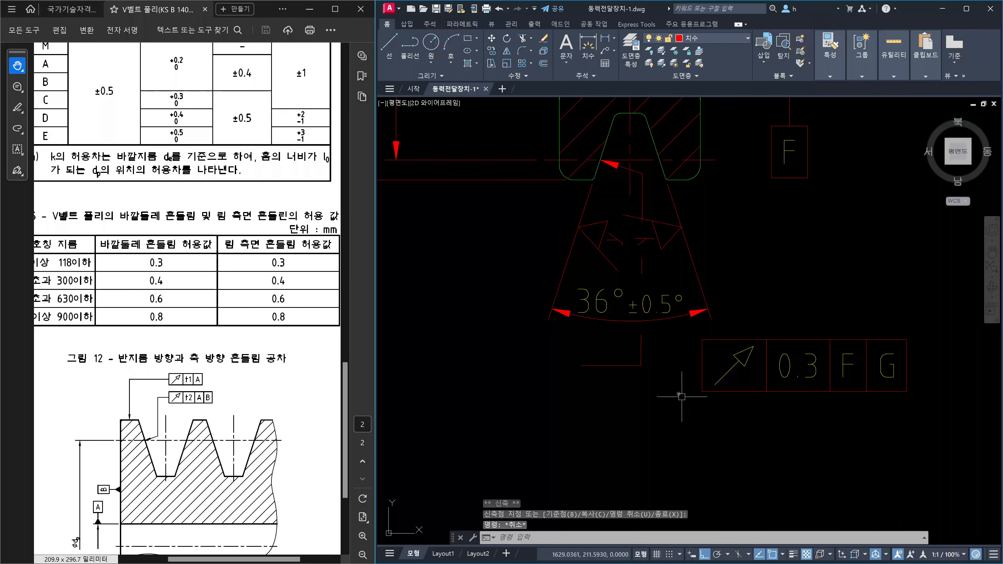
click(629, 384)
click(603, 353)
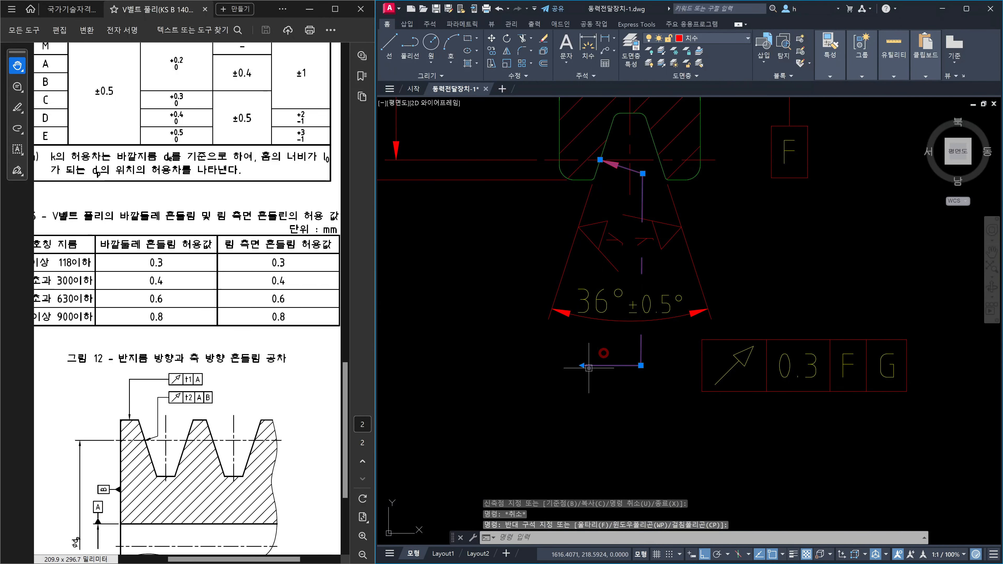
click(581, 365)
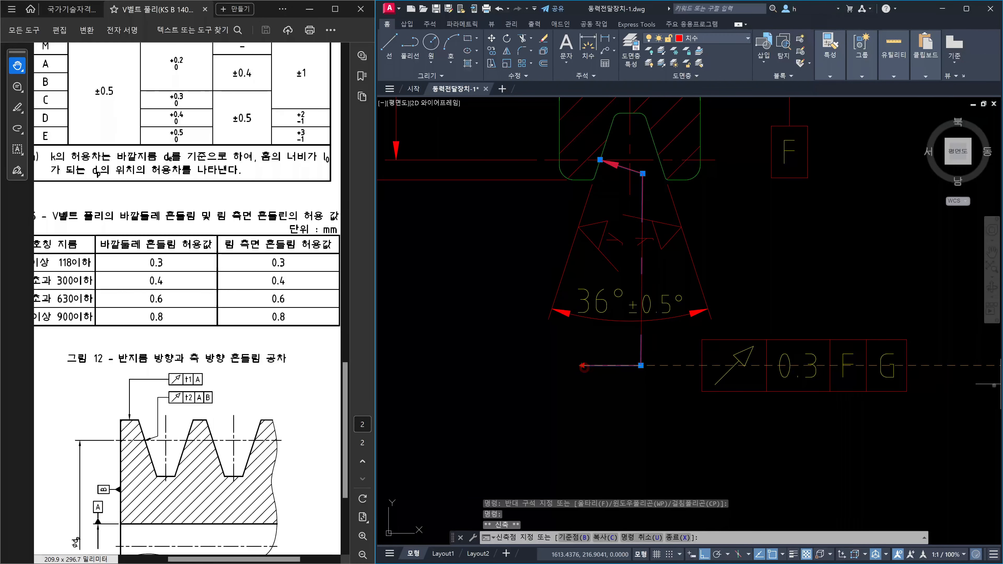
click(581, 366)
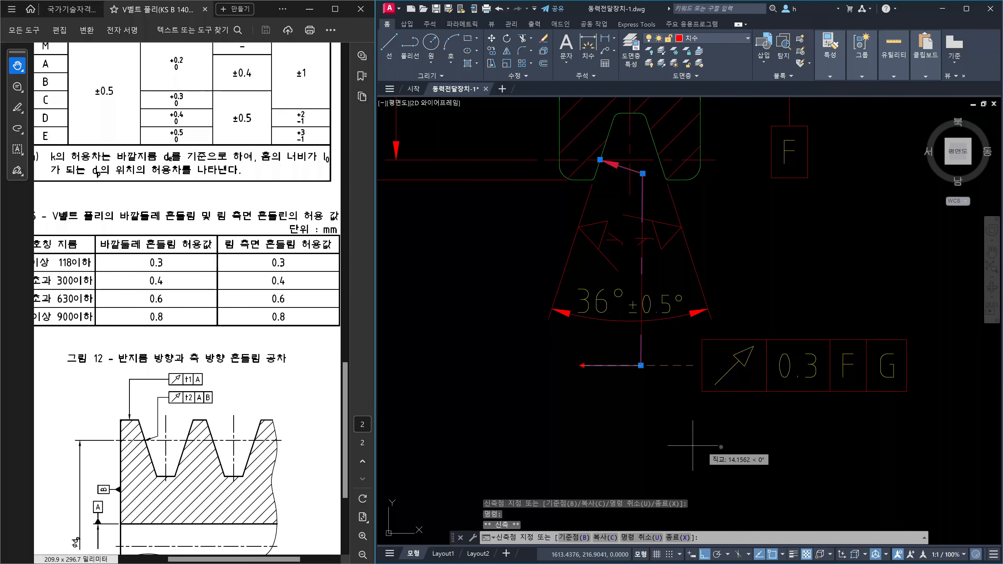
key(Escape)
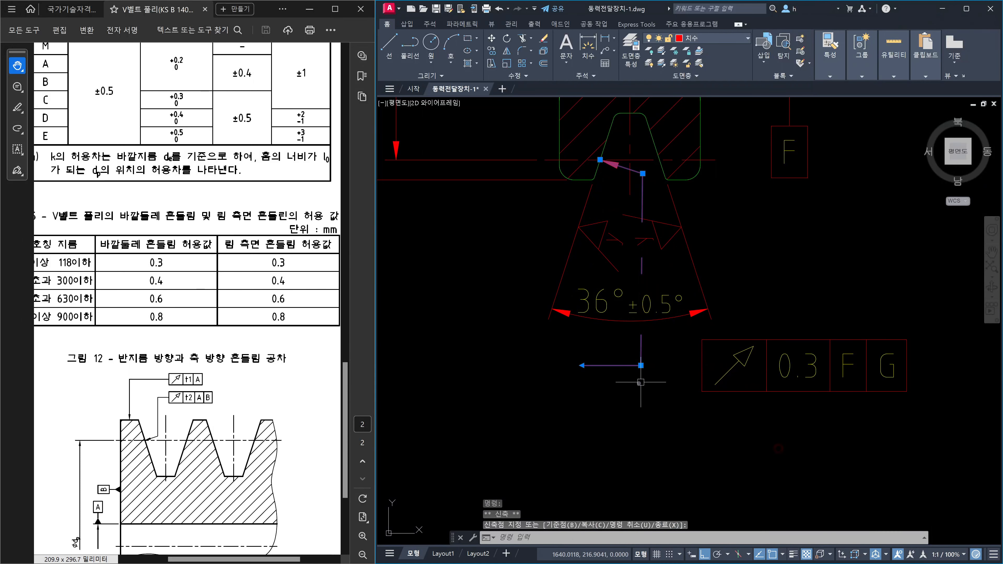
key(Escape)
key(Escape)
key(Escape)
Delete the groove multileader together with its 0.3 F G runout tolerance frame
click(743, 415)
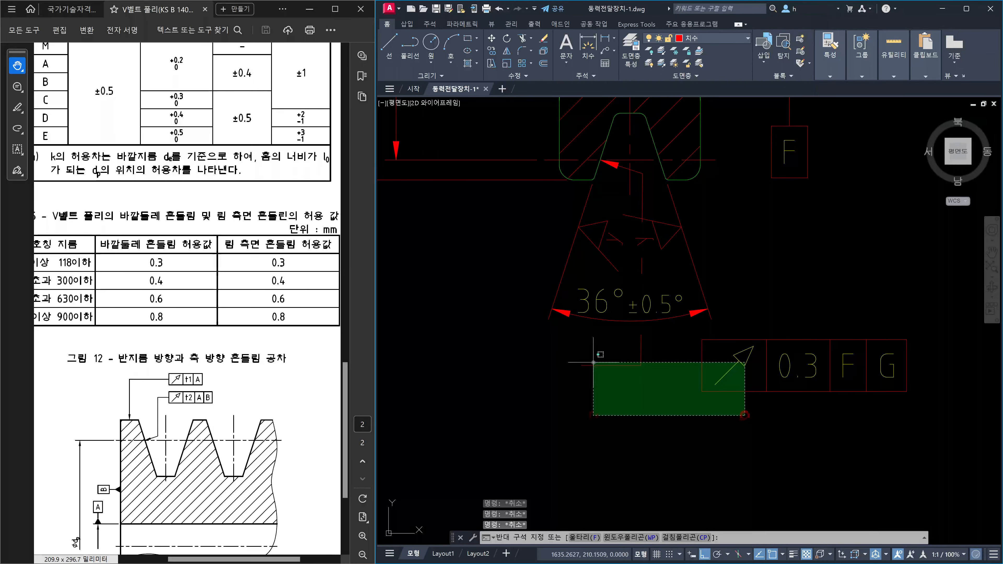
click(568, 338)
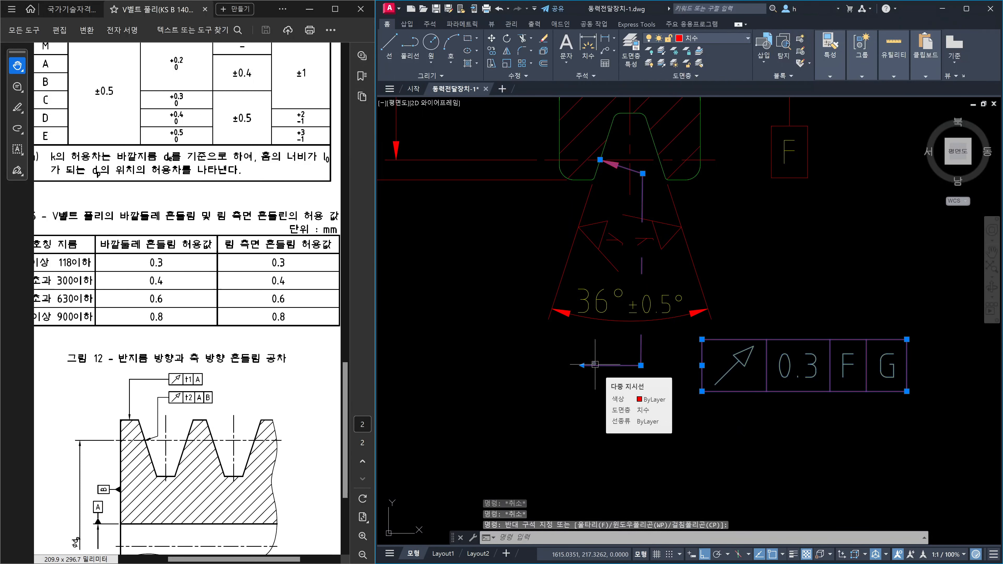
key(Escape)
key(Escape)
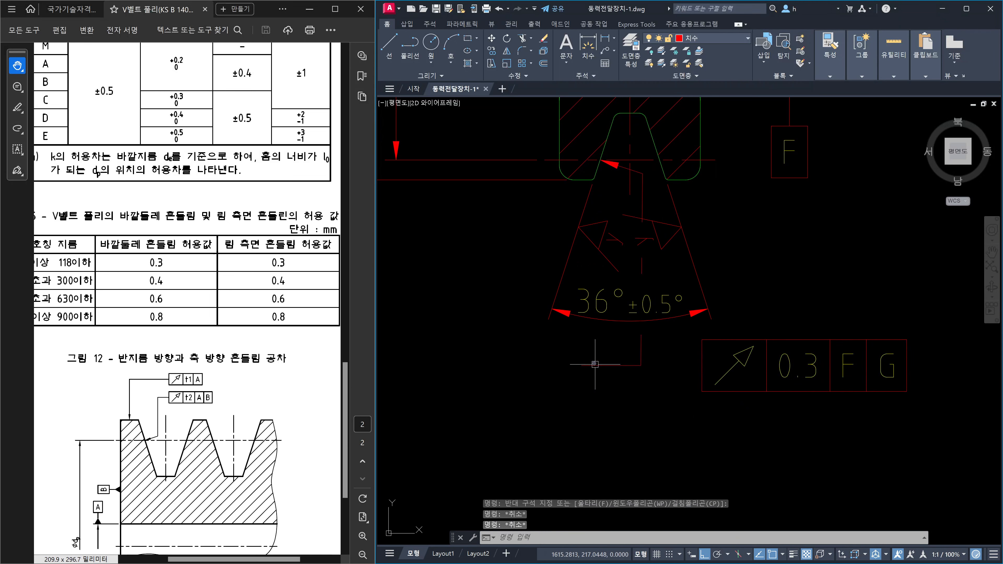
click(772, 441)
click(613, 366)
key(Delete)
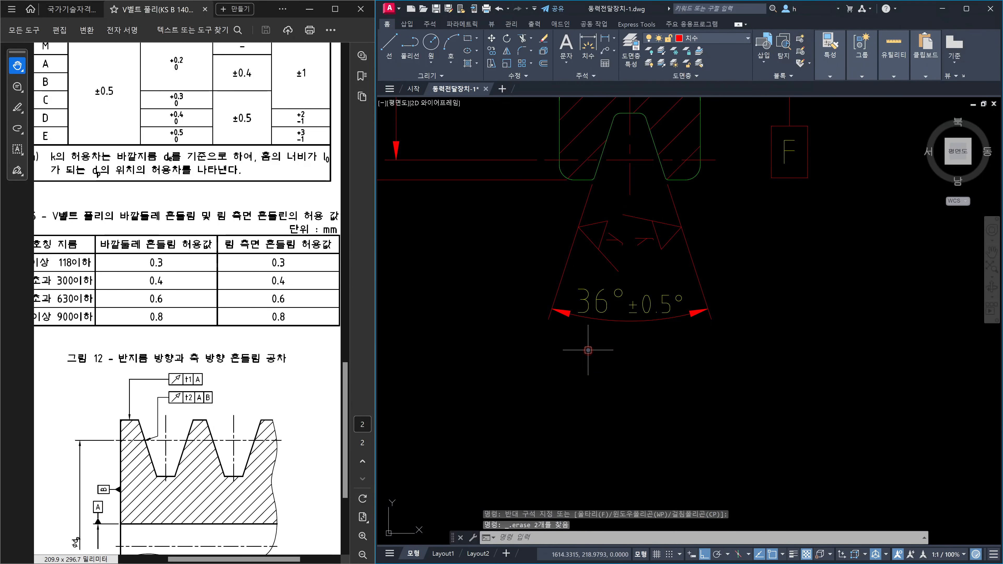
key(Escape)
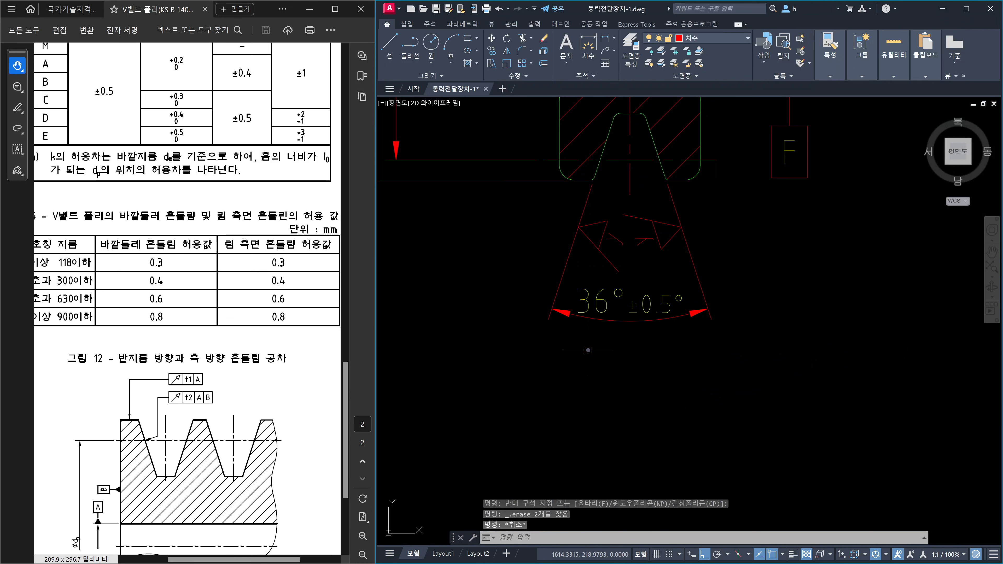
Draw a multileader from the groove flank at the pitch line via @6<-18, about 28 mm straight down, with its landing pointing right
text(mld)
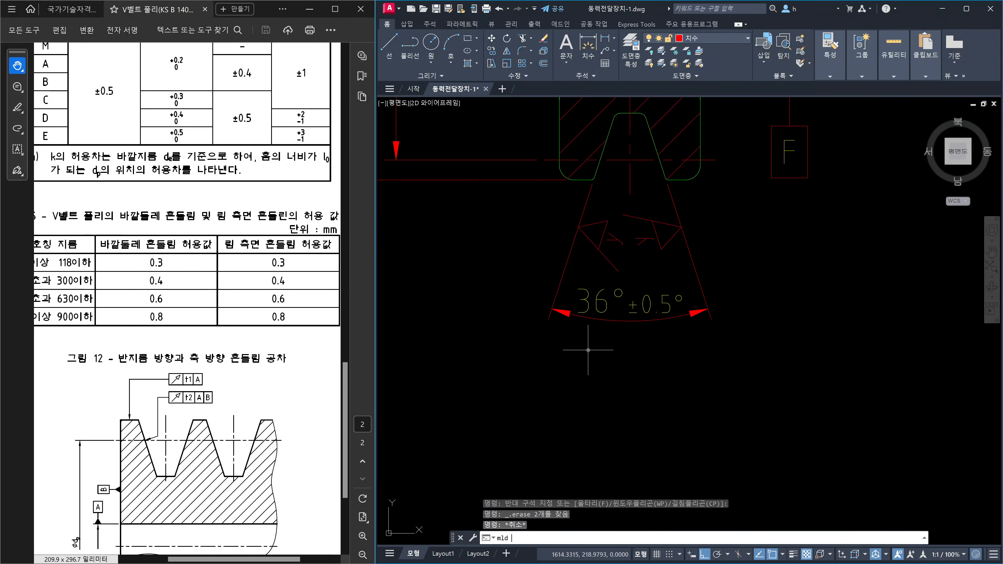
key(Return)
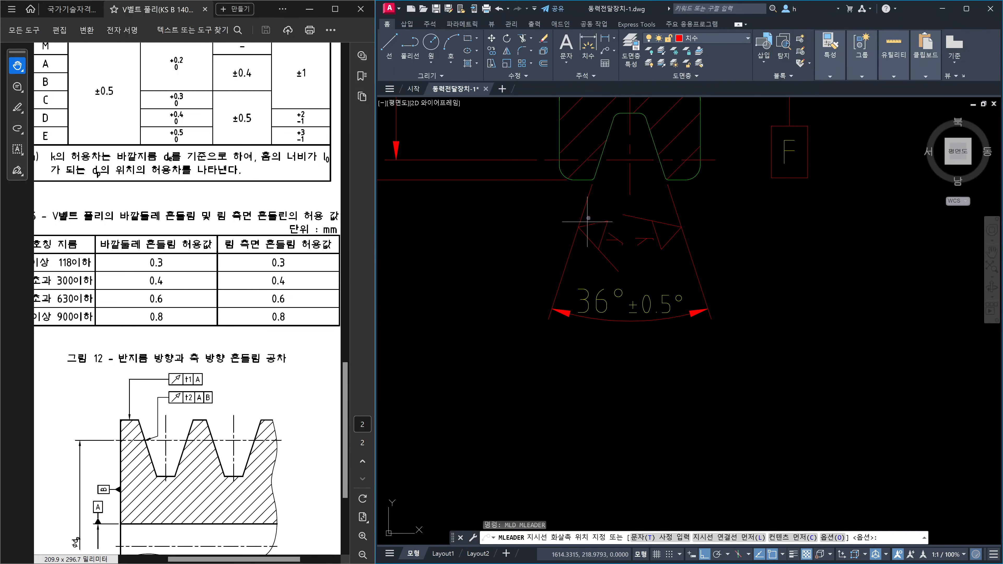
click(602, 161)
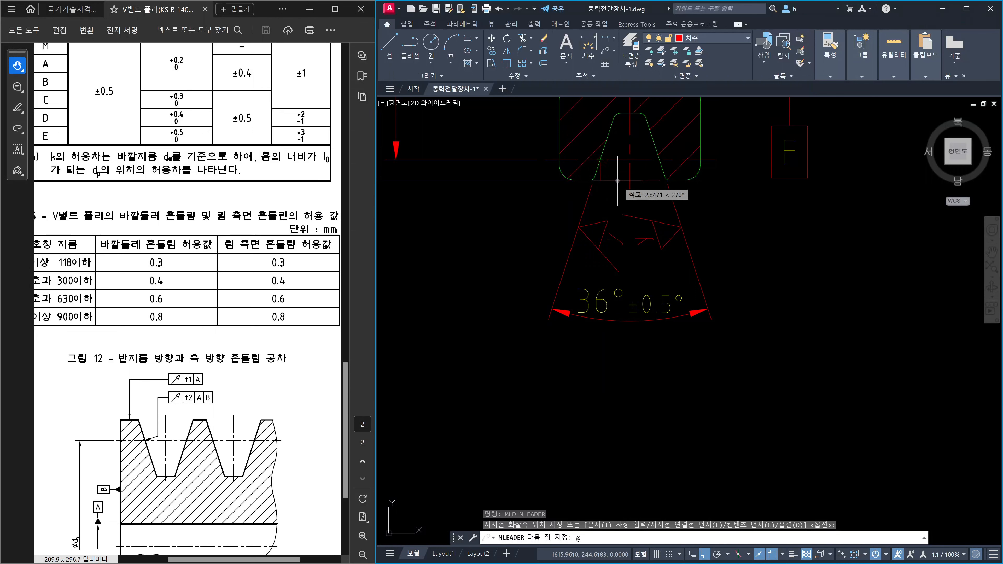
text(@6<)
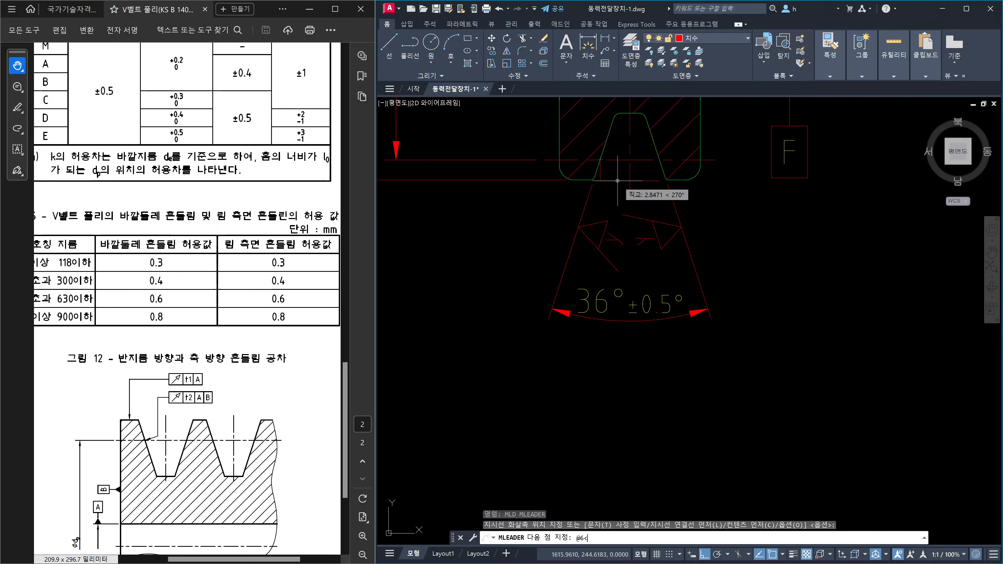
text(-18)
key(Return)
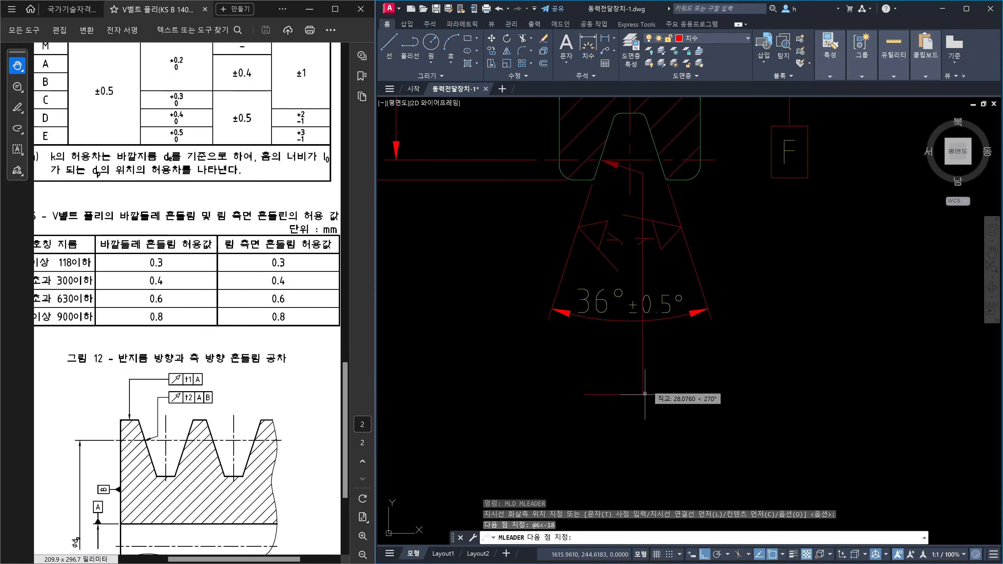
click(643, 394)
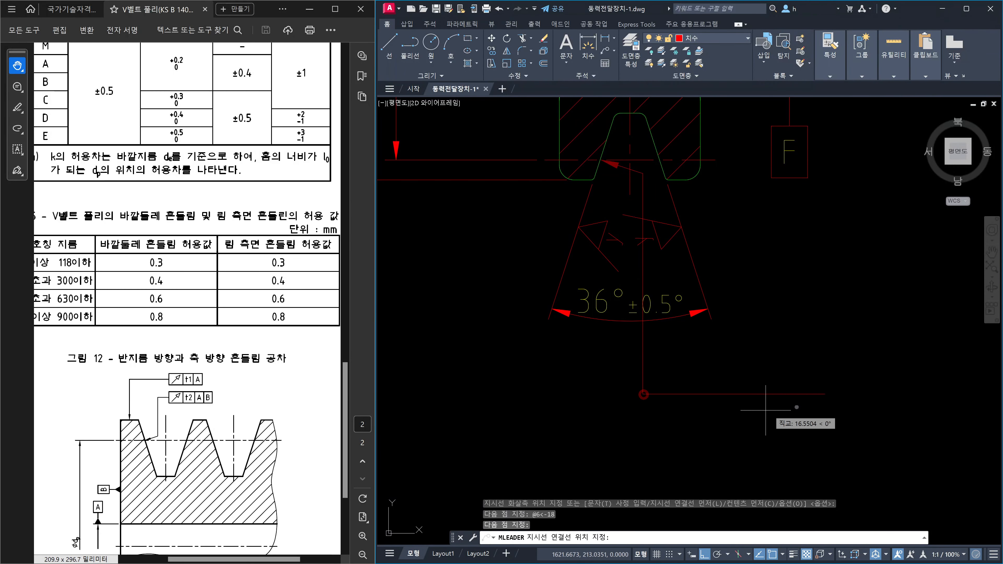
click(829, 406)
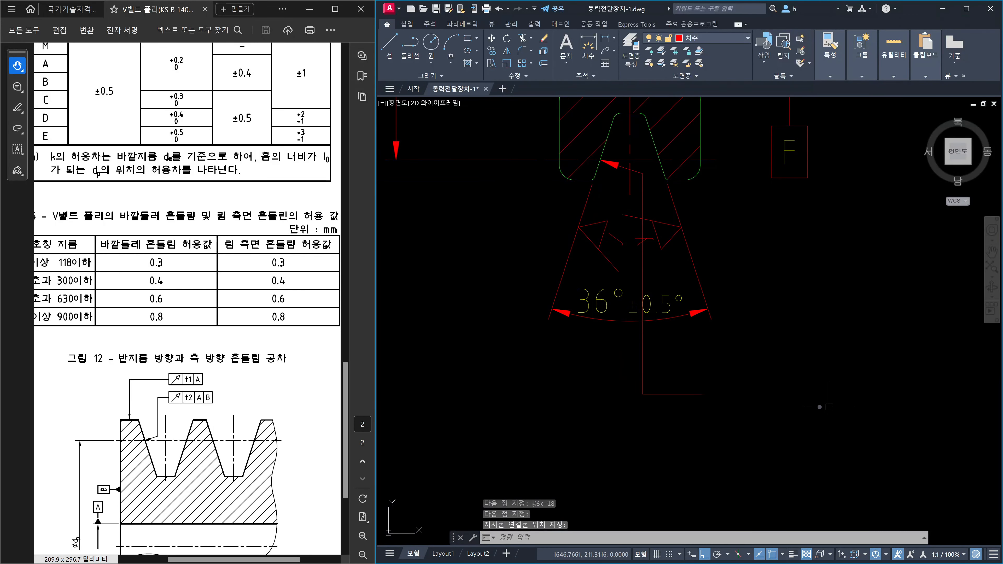
Start a geometric tolerance with the circular runout symbol and a tolerance value of 0.3
text(TOL)
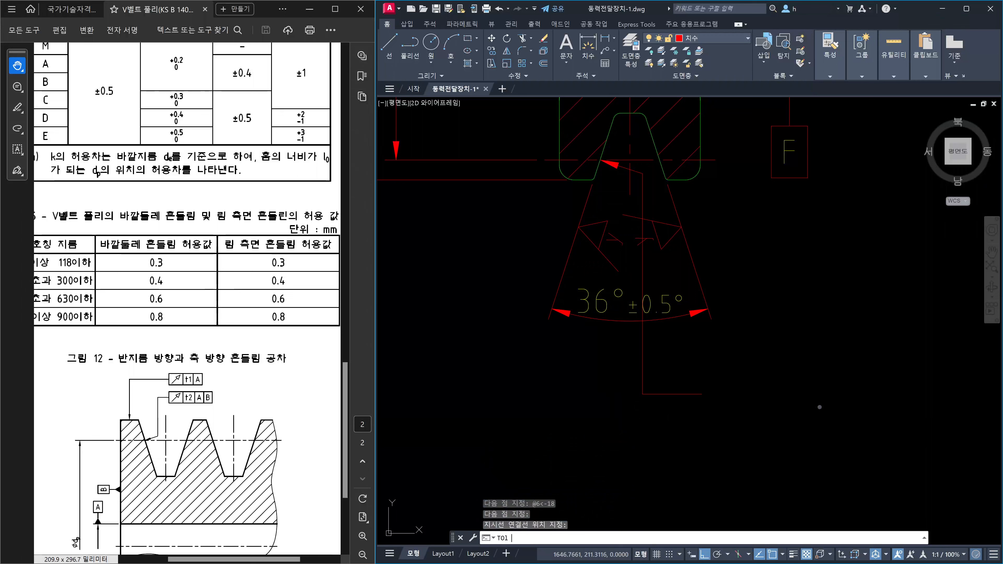
key(Return)
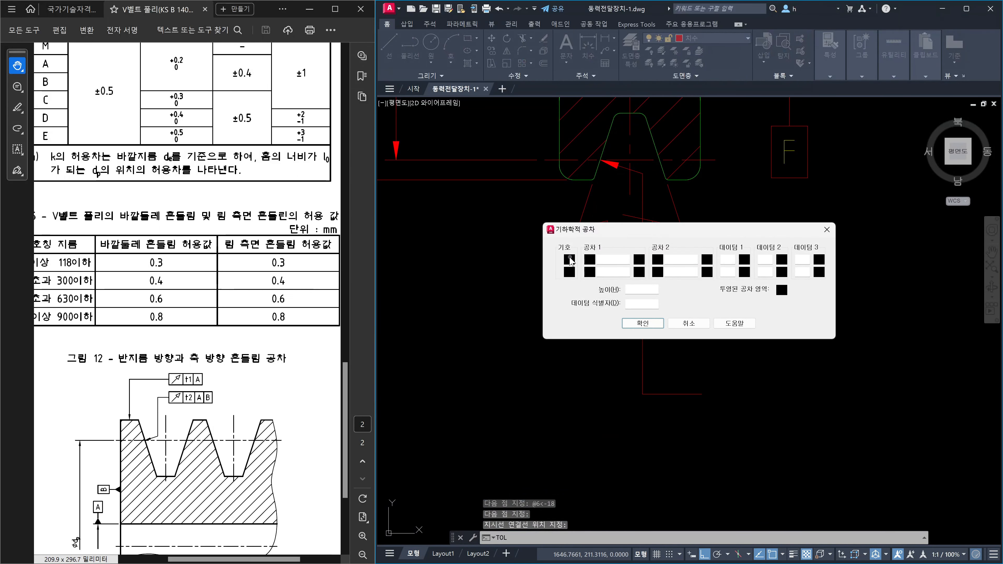
click(570, 271)
click(688, 305)
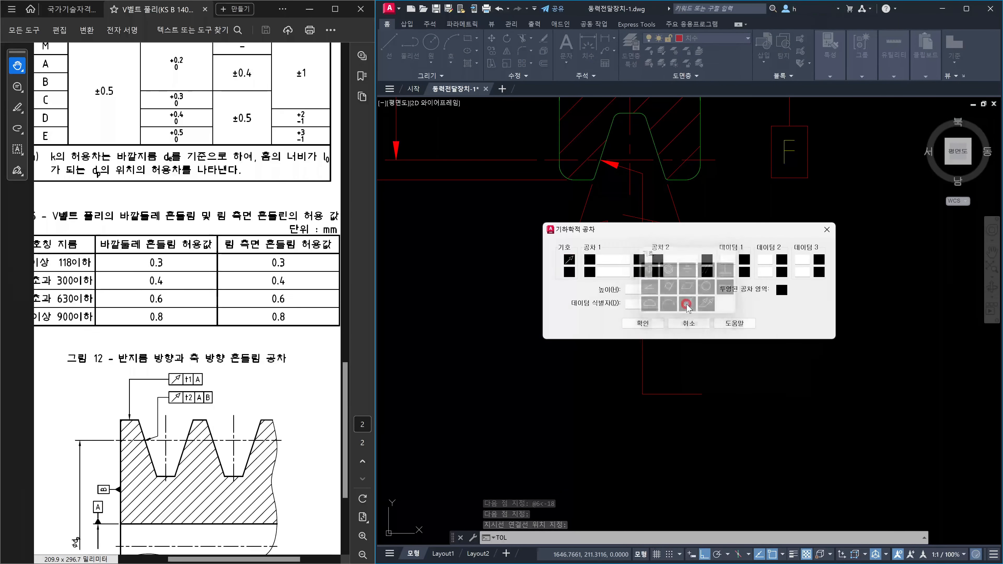
click(603, 260)
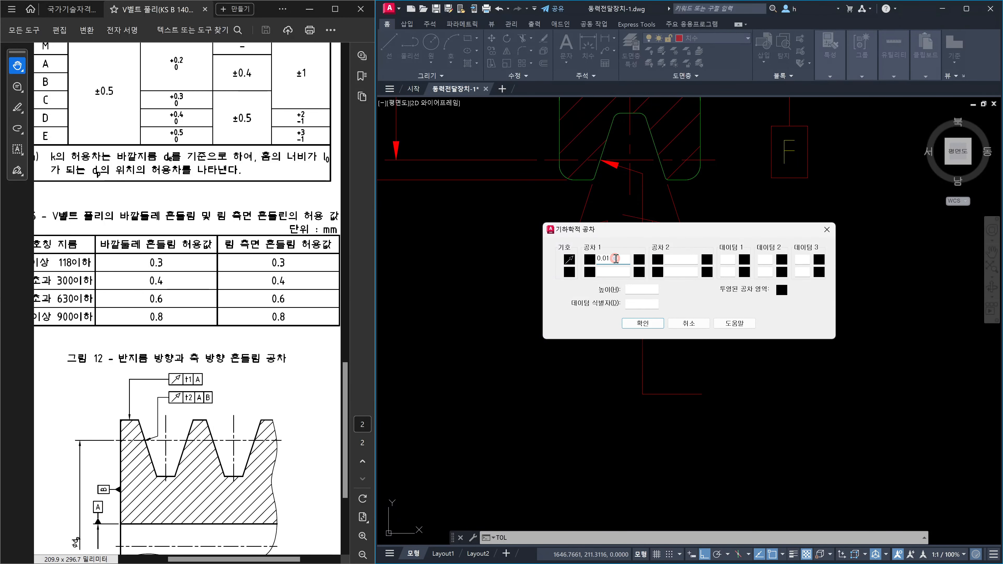
key(BackSpace)
key(BackSpace)
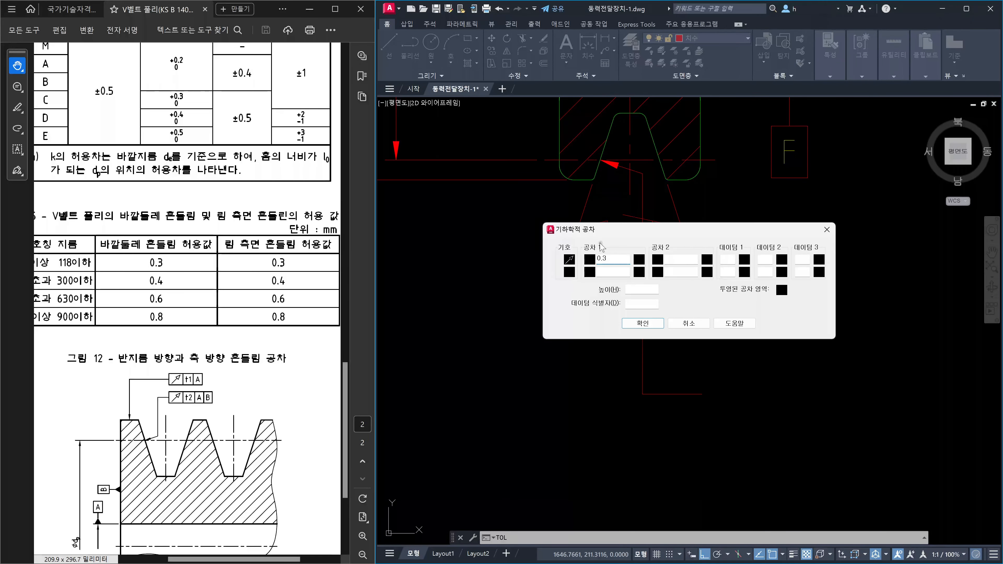
Set the tolerance's datums to F and G and place the frame at the end of the multileader's landing
click(726, 259)
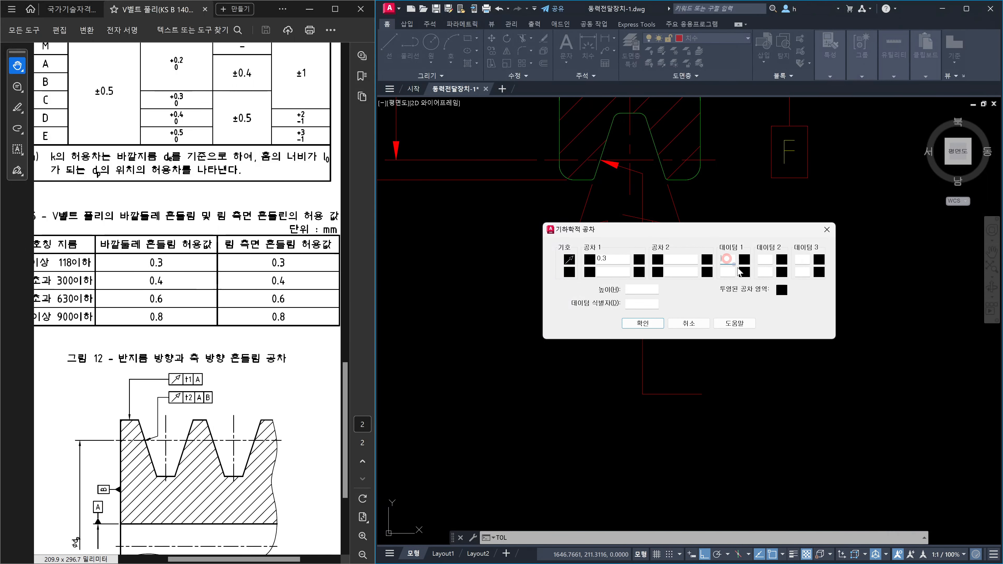
click(765, 258)
text(G)
click(648, 323)
click(705, 395)
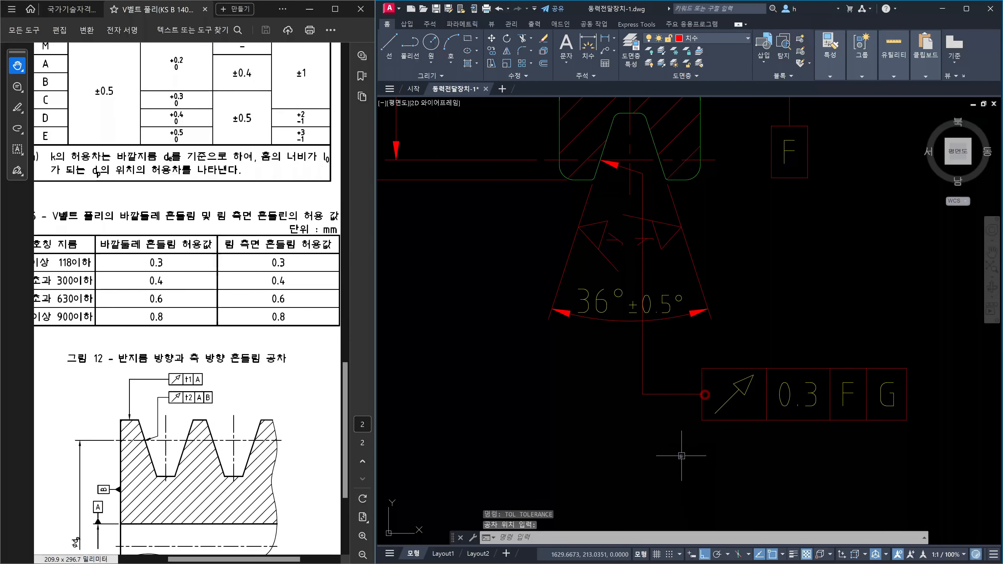
key(Escape)
key(Escape)
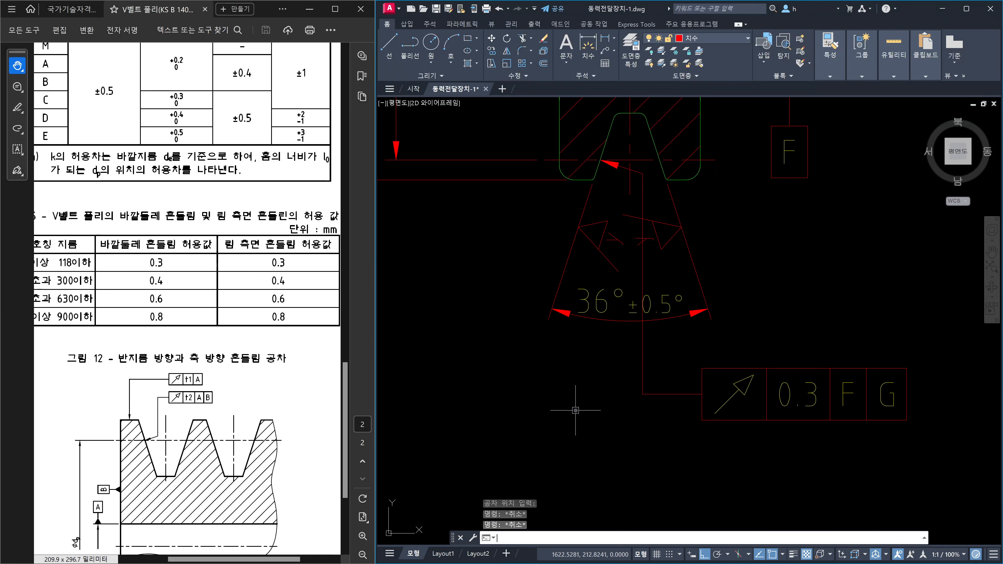
Break the new groove multileader with DIMBREAK around the surface-finish symbol's letter and the 36°±0.5° angular dimension
text(DIMBRE)
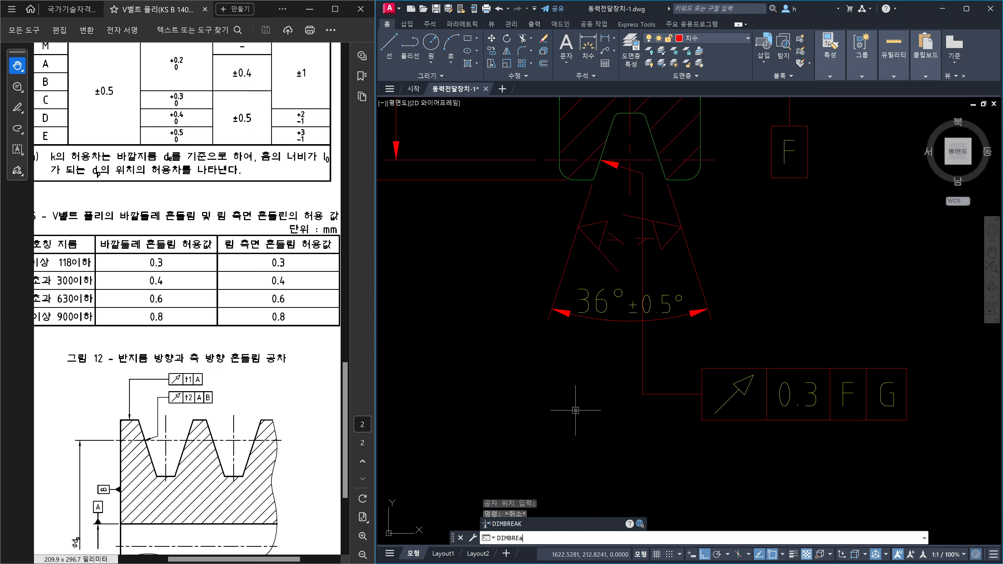
text(a)
key(Return)
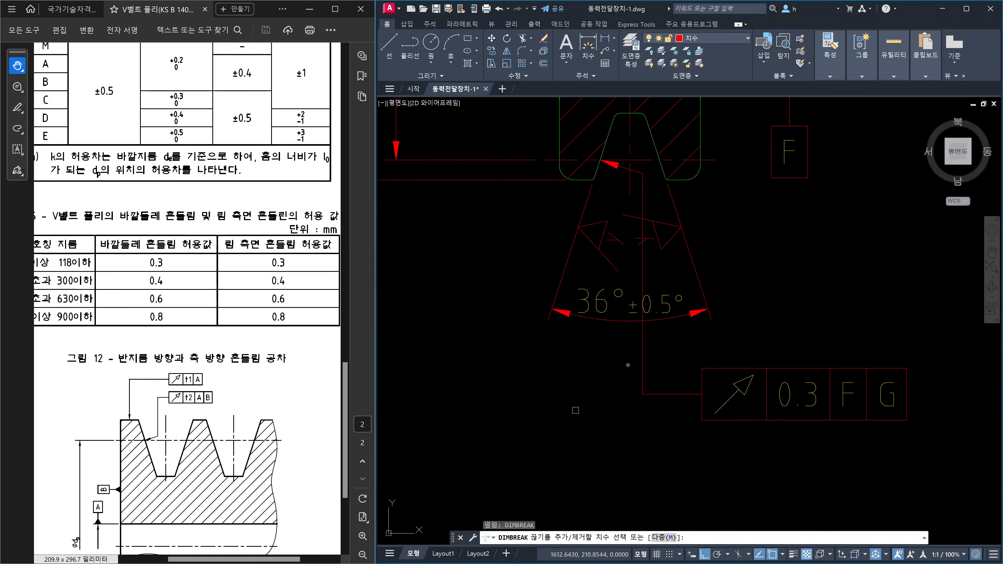
click(642, 355)
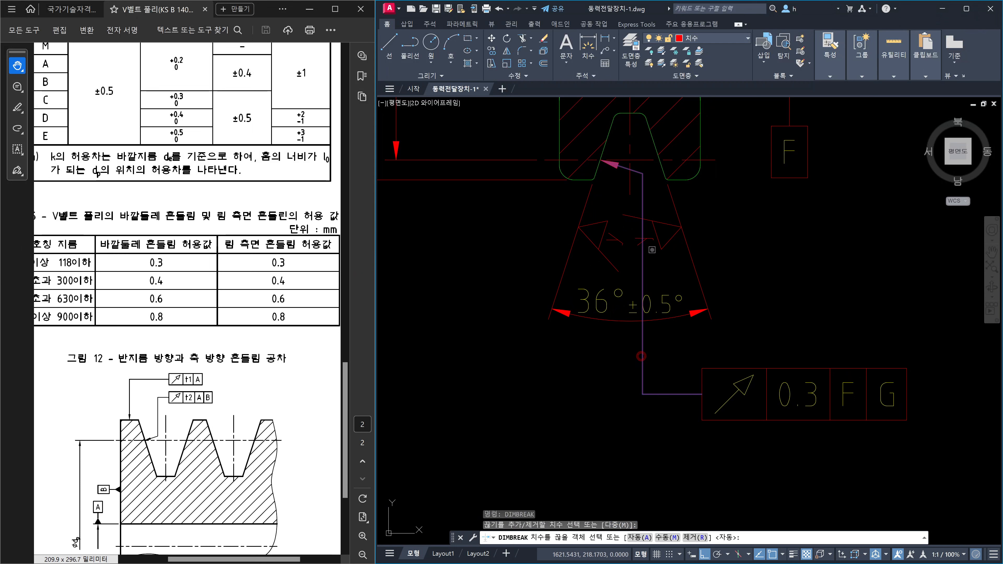
click(649, 239)
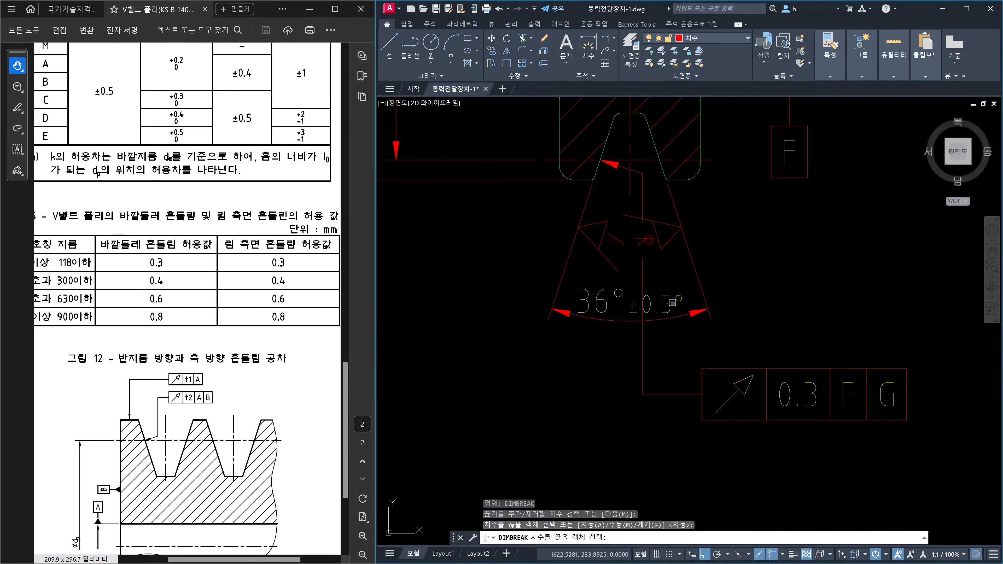
click(666, 295)
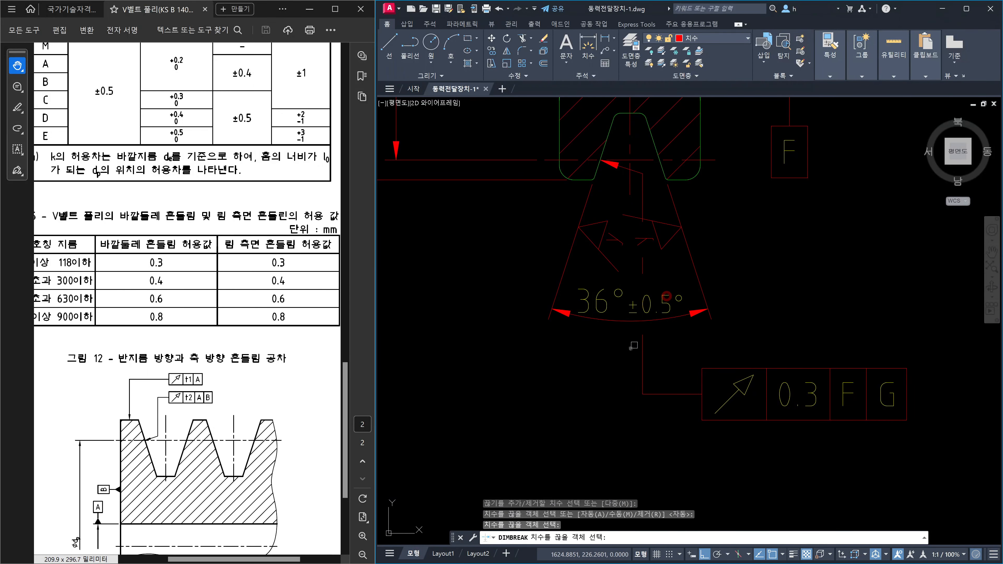
key(Return)
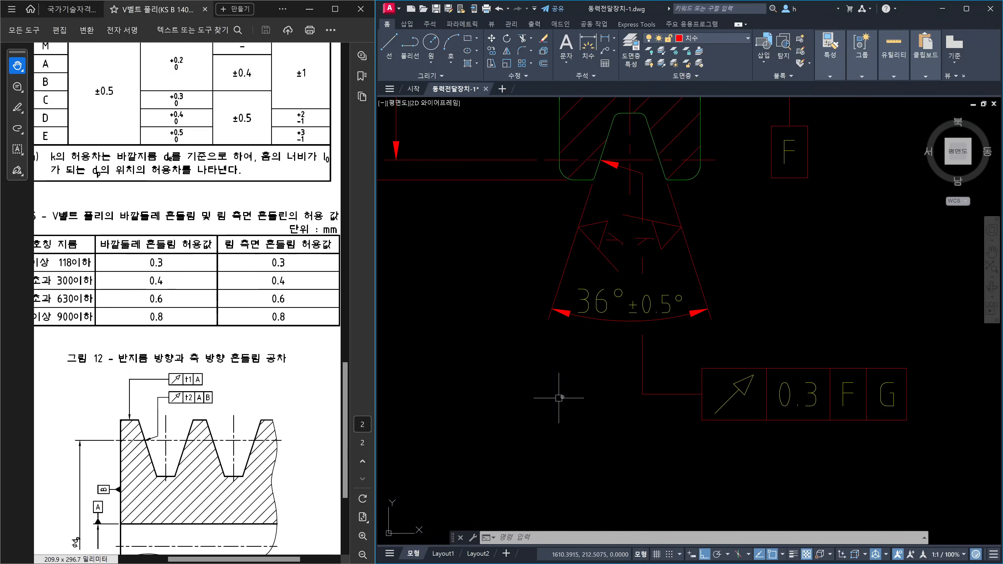
key(Escape)
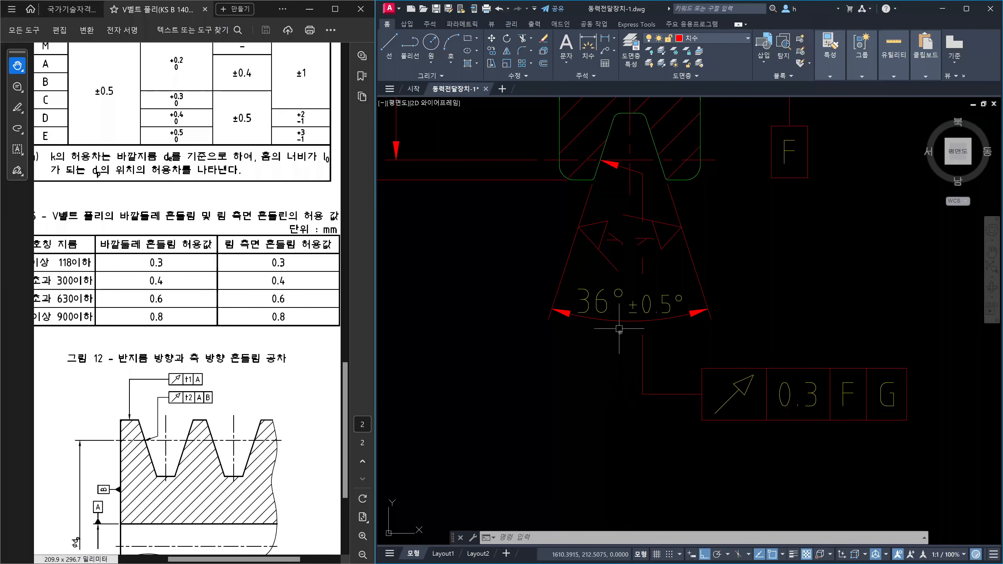
Review the pulley's datums and runout frames, and examine the hub's two side faces beside the Ø12 H7 bore
scroll(657, 410, down, 2)
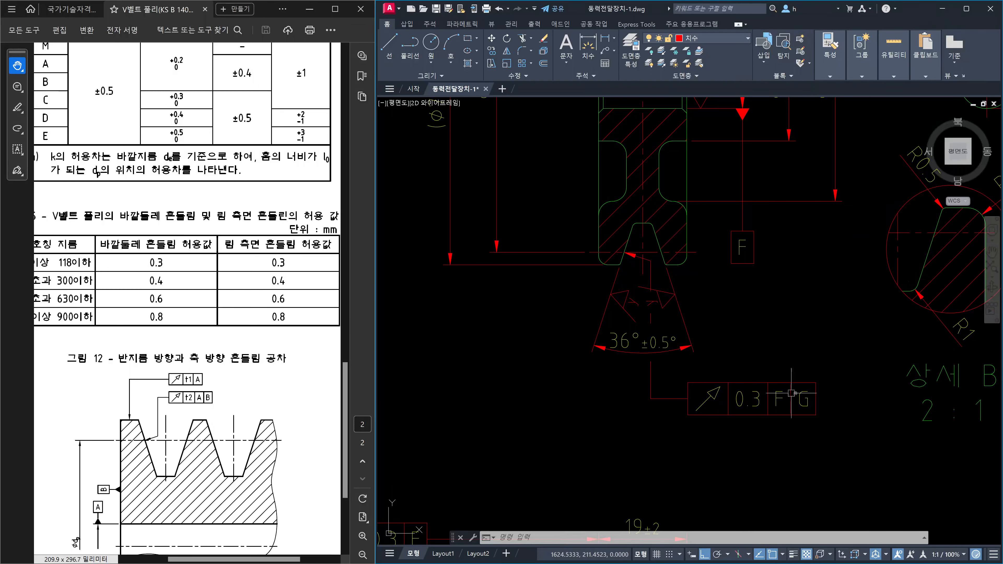
scroll(785, 398, down, 4)
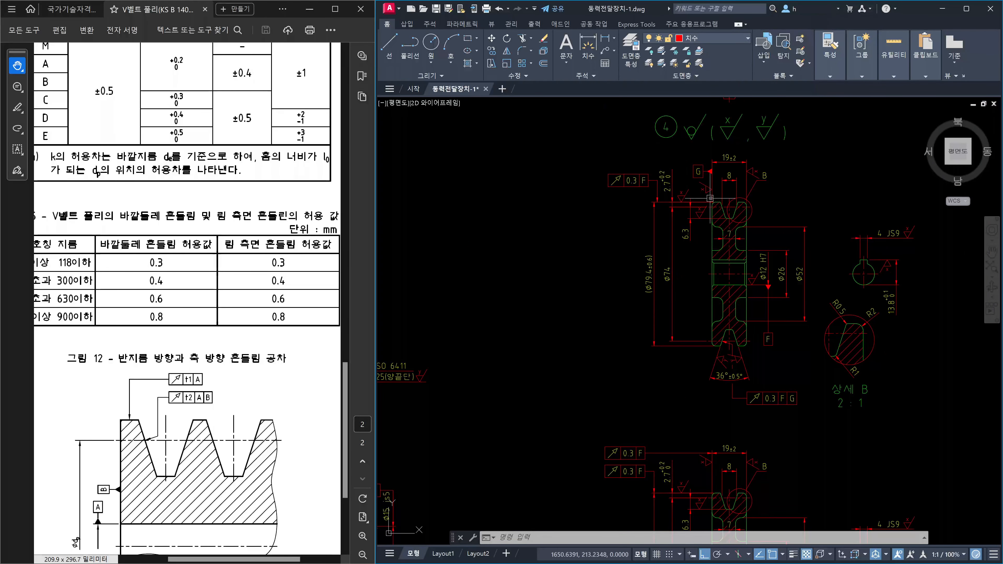
scroll(778, 395, up, 2)
middle_drag(692, 356, 670, 436)
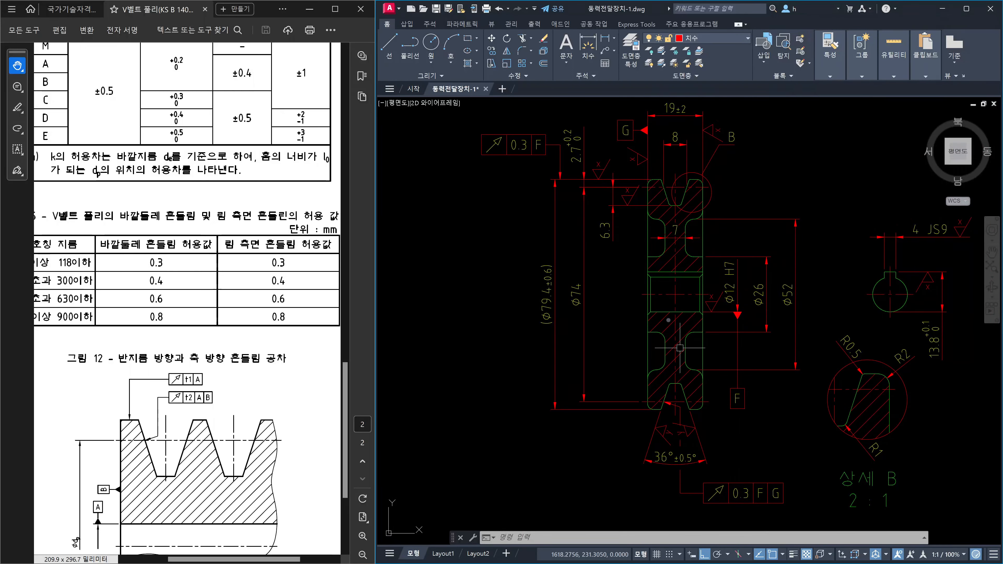
scroll(654, 296, up, 2)
scroll(648, 255, up, 2)
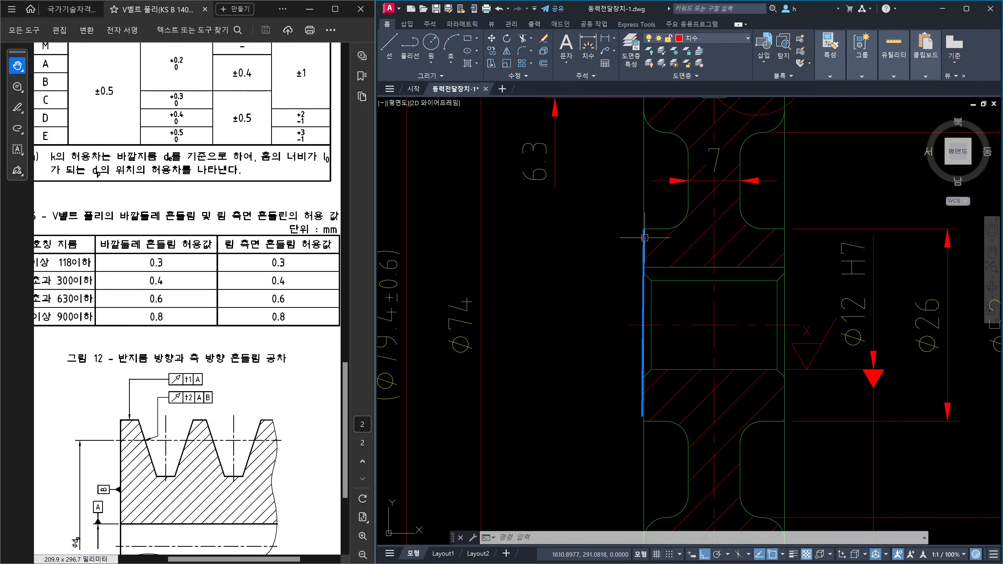
shift+drag(643, 416, 644, 420)
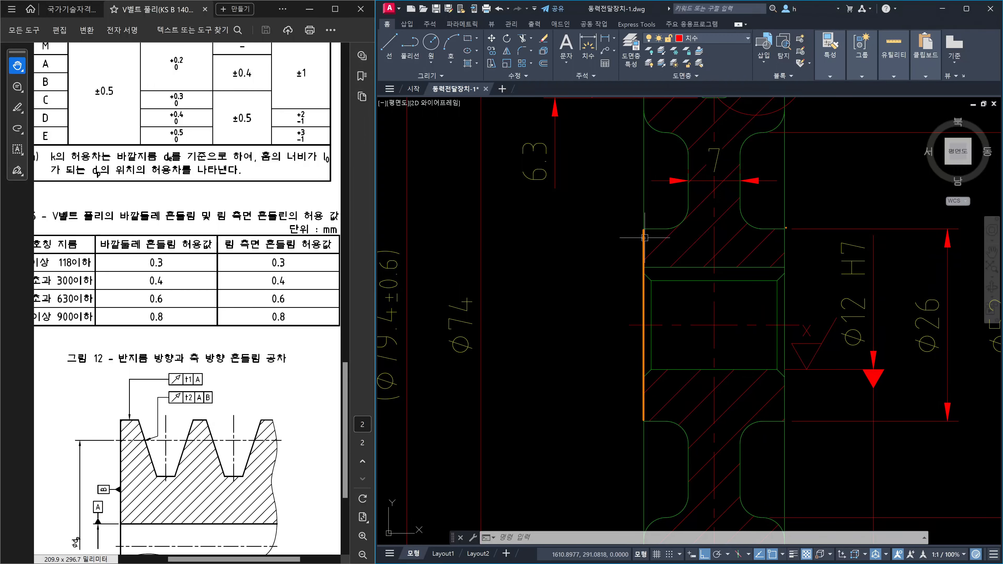
shift+drag(782, 229, 782, 422)
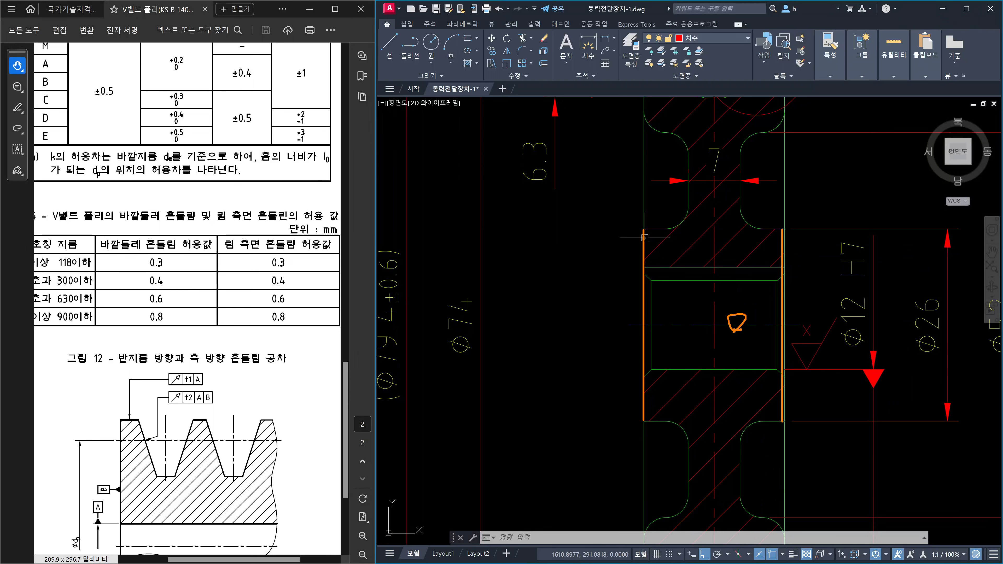
mouse_move(809, 304)
mouse_down()
mouse_move(791, 304)
mouse_move(799, 309)
mouse_up()
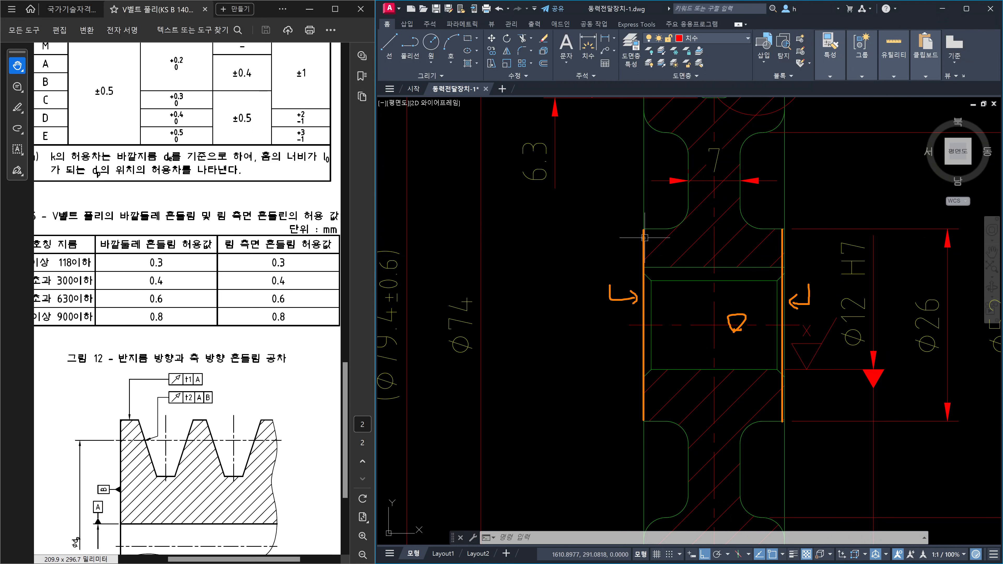
drag(735, 330, 734, 335)
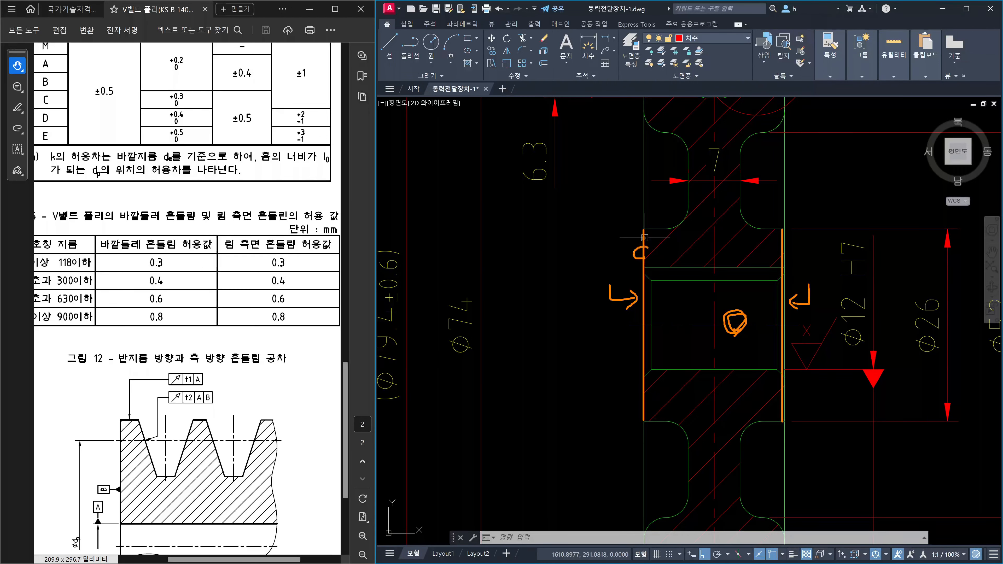
drag(641, 248, 644, 257)
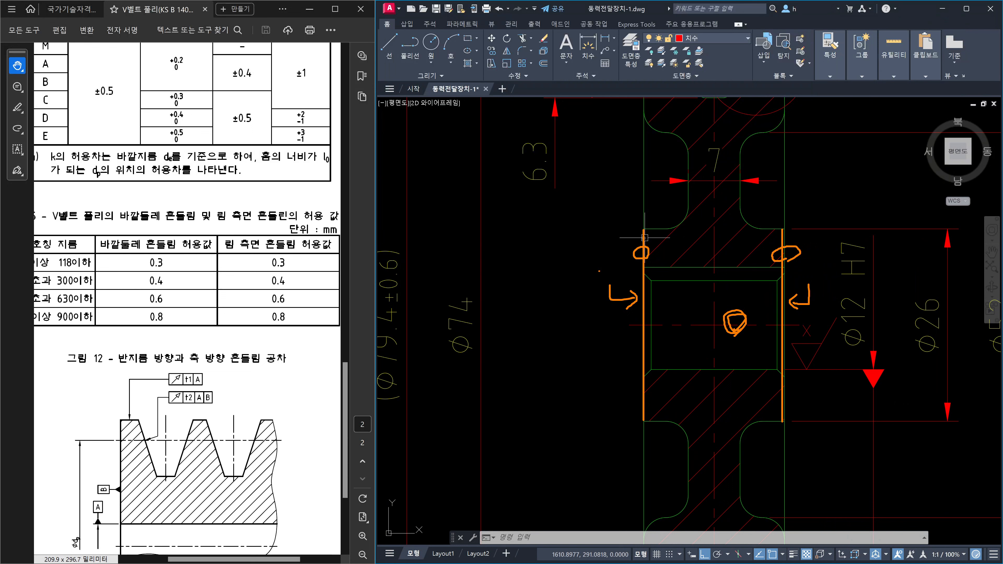
drag(599, 271, 620, 311)
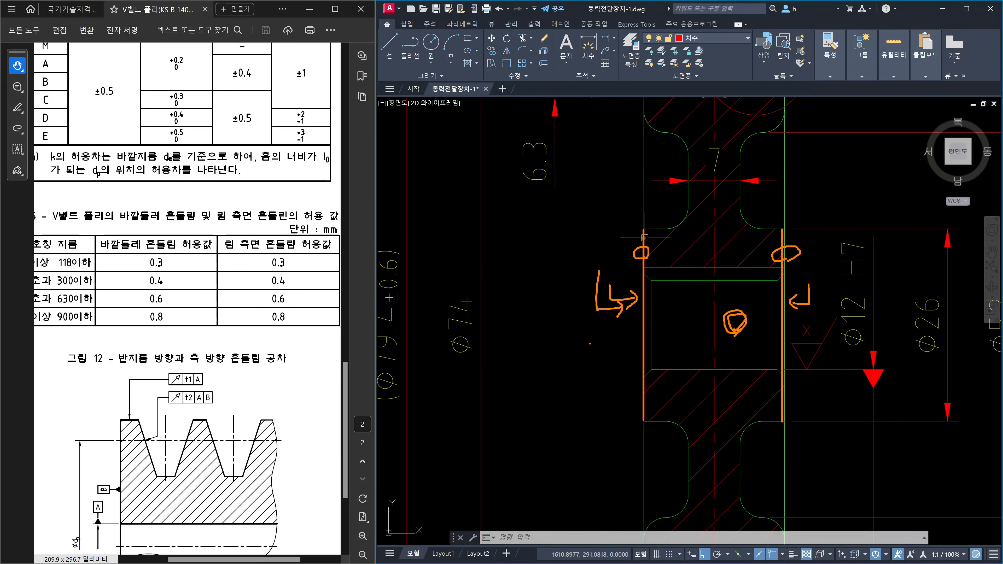
key(Escape)
scroll(676, 334, down, 10)
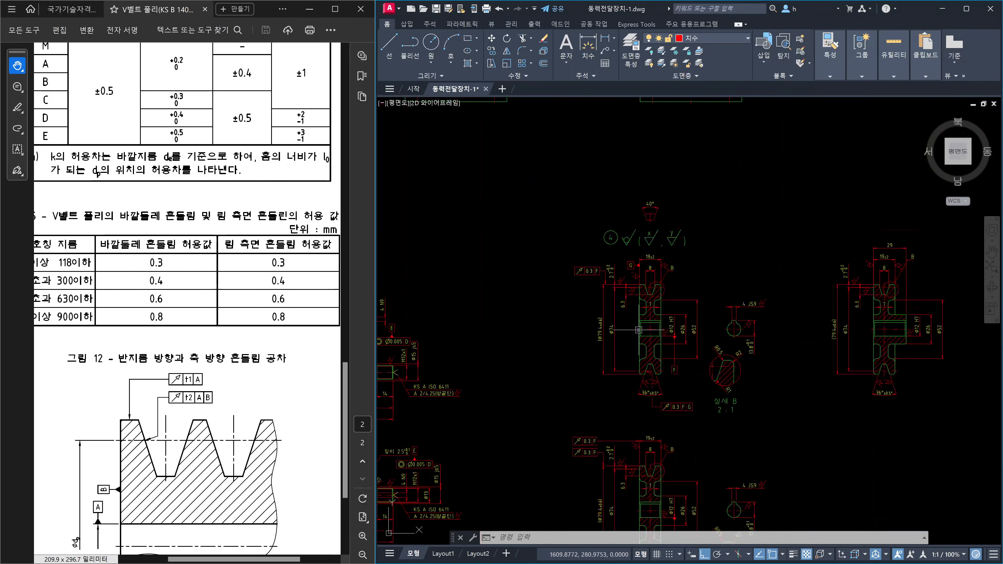
Examine the shaft's shoulder faces at both ends of the 24 mm long section next to the keyway
scroll(677, 335, up, 10)
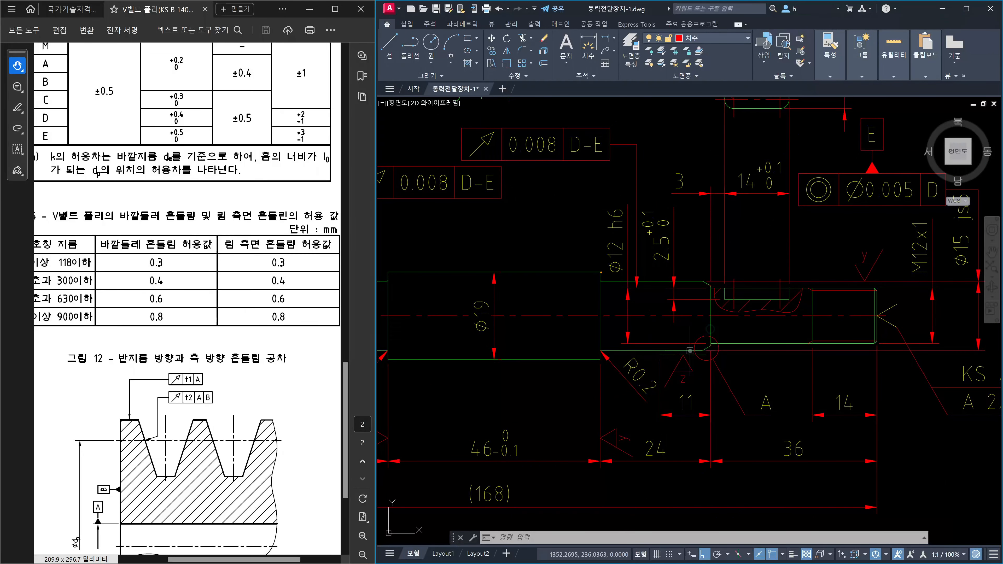
drag(600, 273, 601, 360)
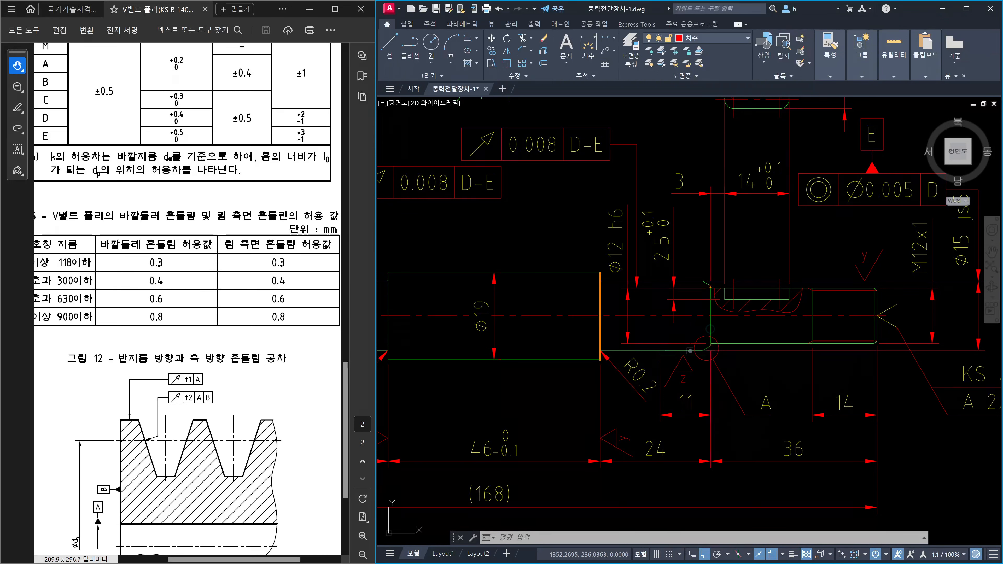
drag(710, 288, 710, 345)
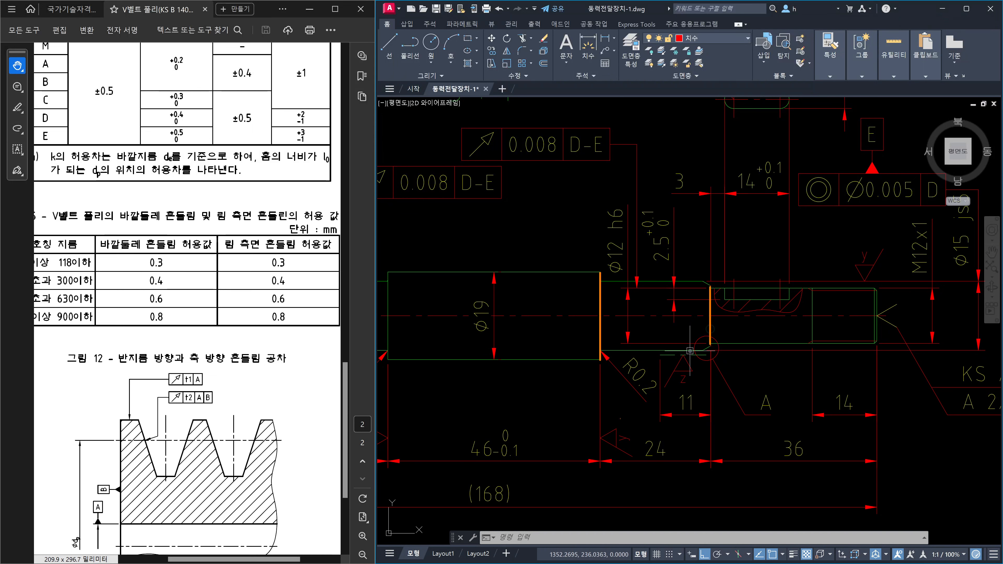
drag(602, 416, 616, 414)
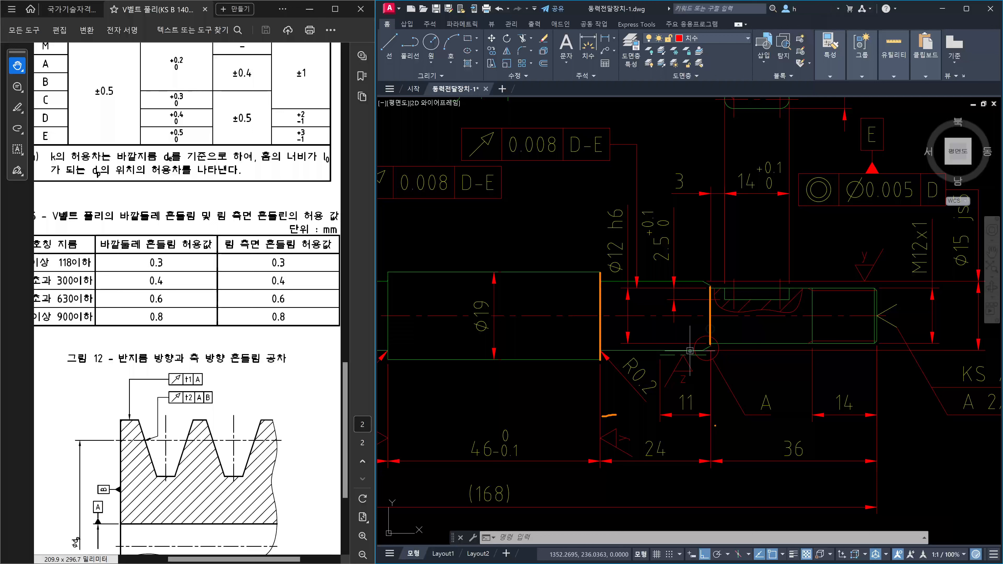
drag(716, 426, 732, 426)
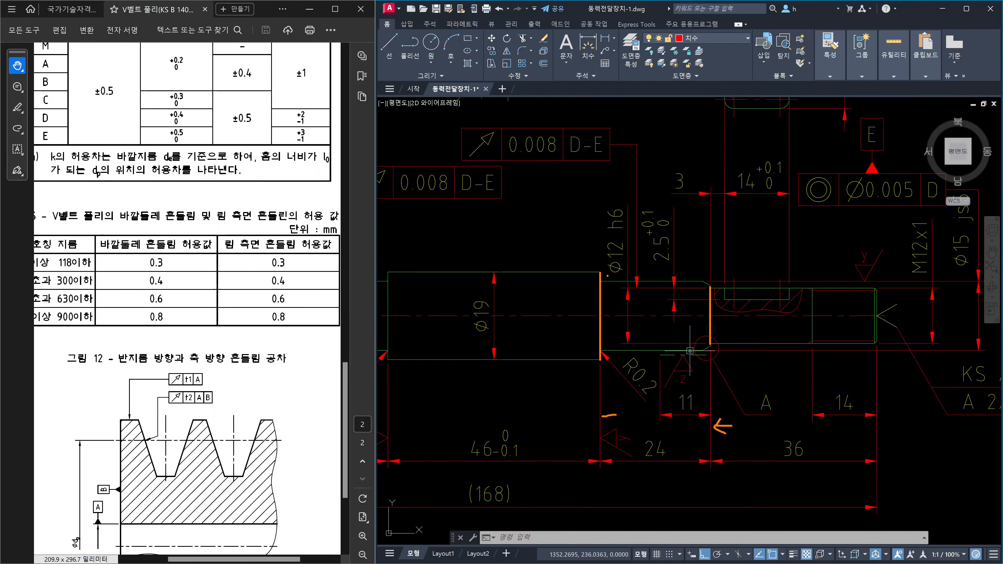
mouse_move(600, 273)
mouse_down()
mouse_move(600, 282)
mouse_move(621, 278)
mouse_up()
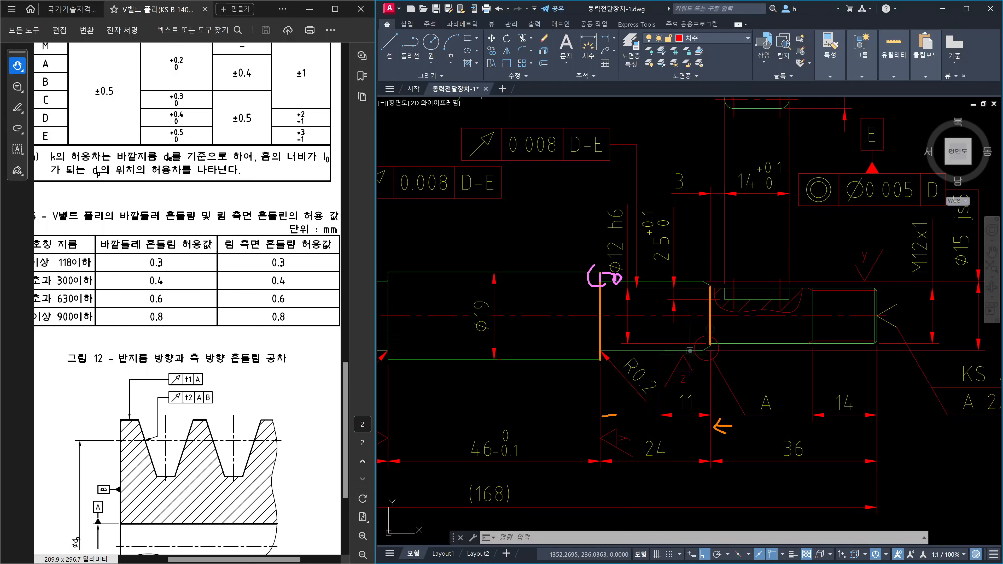
drag(594, 265, 594, 289)
drag(523, 423, 517, 435)
drag(593, 326, 598, 331)
drag(593, 344, 587, 355)
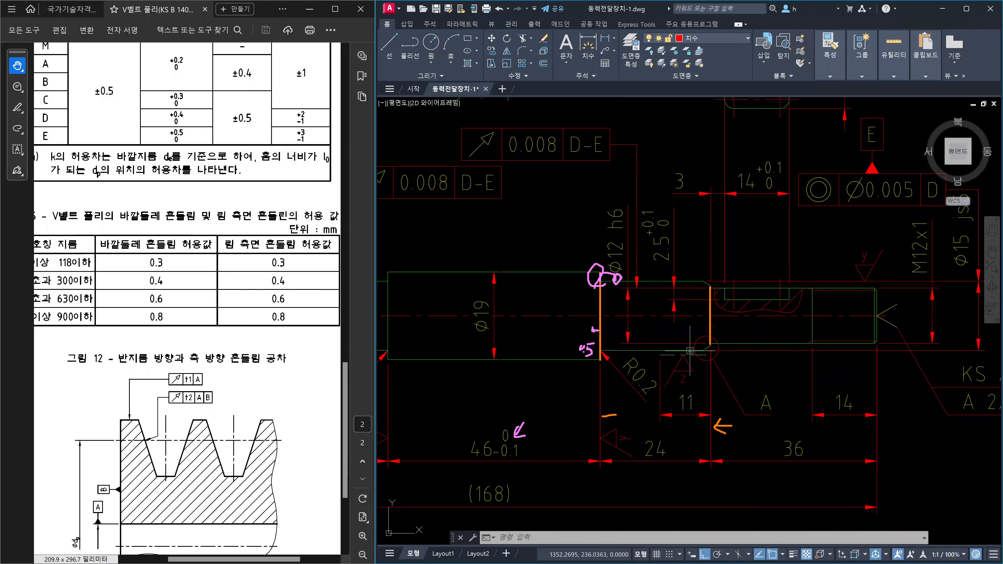
drag(593, 275, 586, 363)
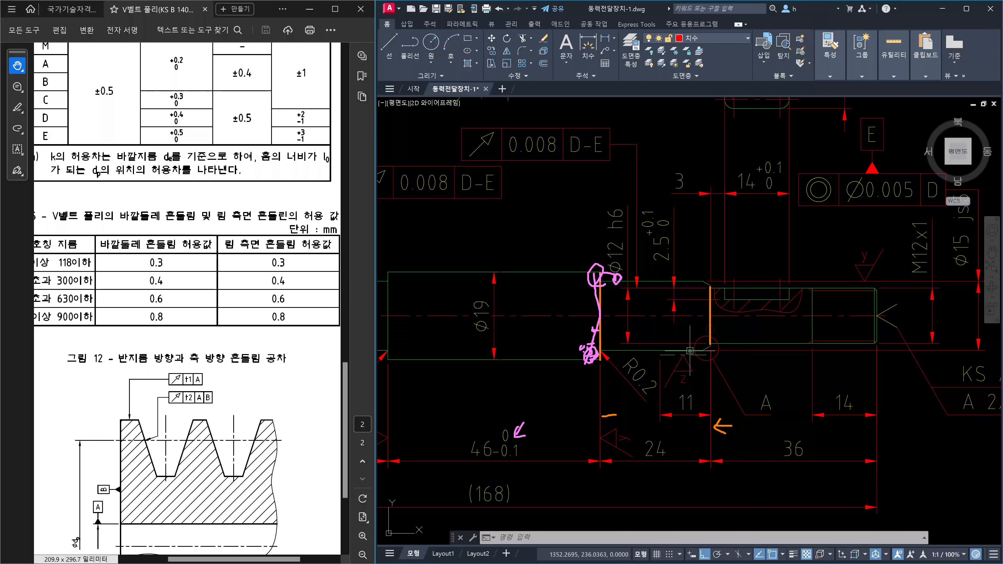
drag(690, 231, 673, 270)
mouse_move(758, 287)
mouse_down()
mouse_move(782, 266)
mouse_move(773, 284)
mouse_up()
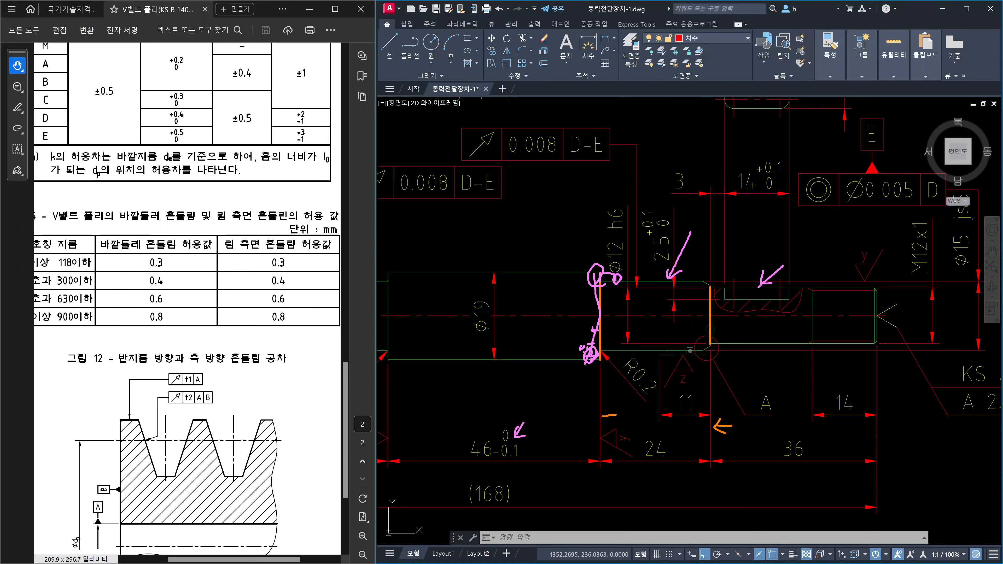
drag(710, 313, 706, 320)
drag(577, 347, 593, 345)
key(Escape)
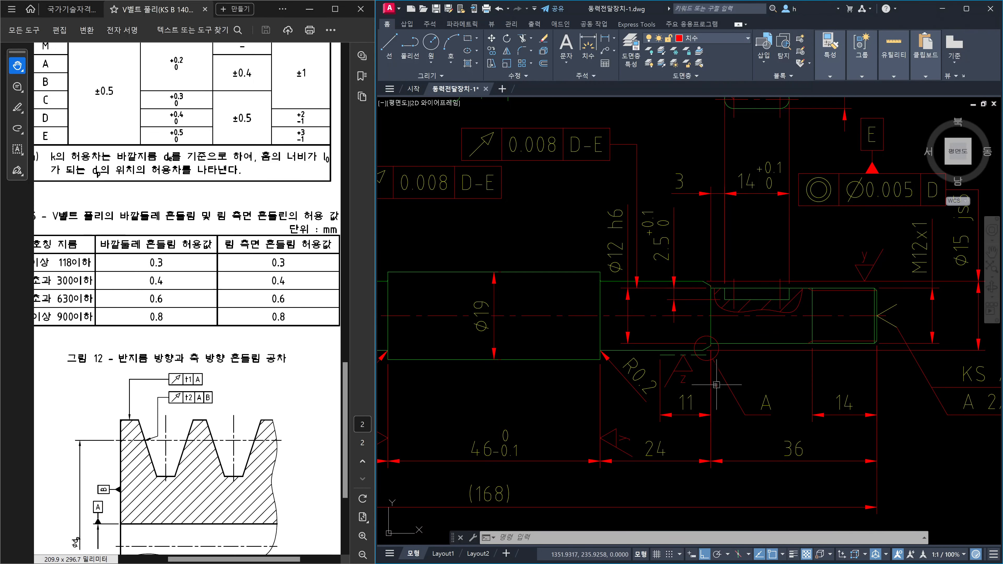
Examine the side face of the hub on the upper pulley section view
scroll(735, 352, down, 4)
middle_drag(893, 329, 623, 330)
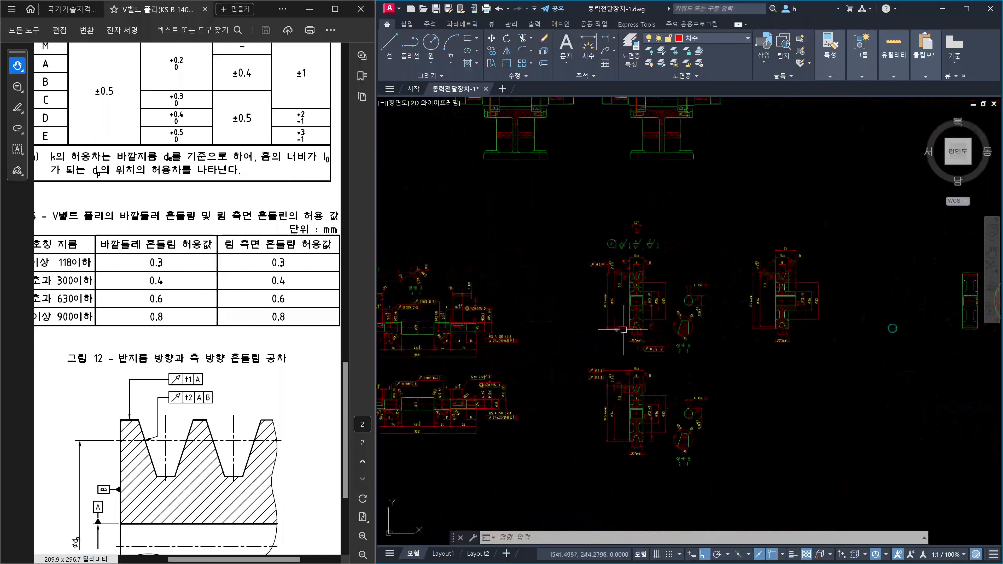
scroll(630, 310, up, 7)
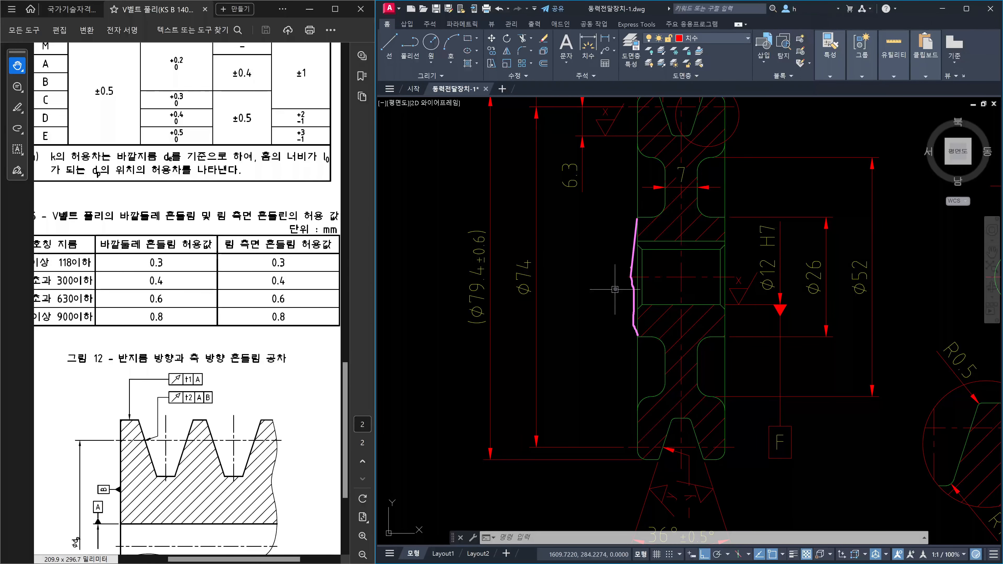
mouse_move(626, 256)
mouse_down()
mouse_move(614, 284)
mouse_move(625, 282)
mouse_up()
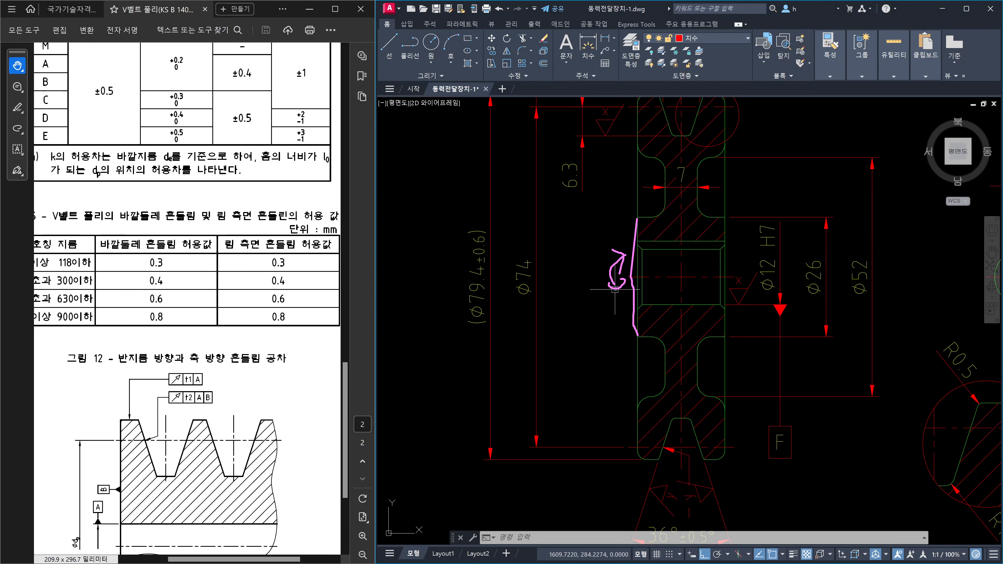
drag(577, 378, 599, 370)
drag(601, 363, 599, 386)
drag(609, 366, 615, 370)
drag(610, 374, 615, 374)
click(622, 367)
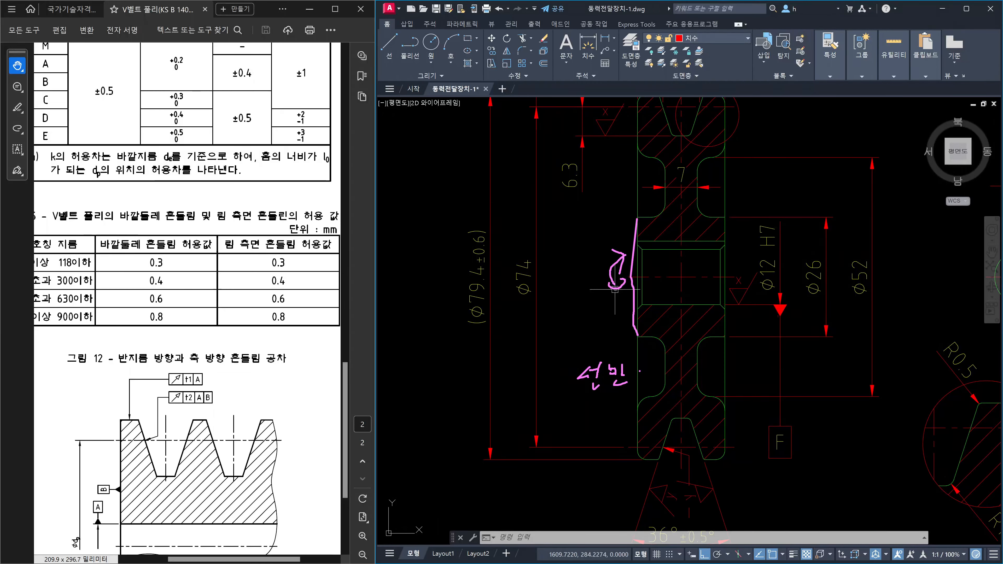
key(Escape)
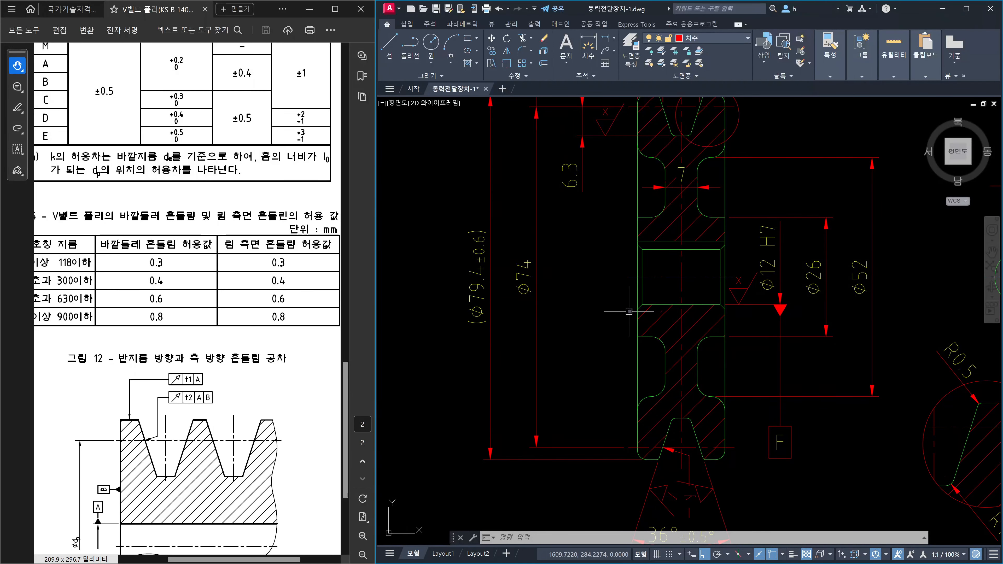
Compare the 0.3 F G runout frame under the upper pulley with the upper 0.3 F frame of the lower pulley
scroll(678, 300, down, 4)
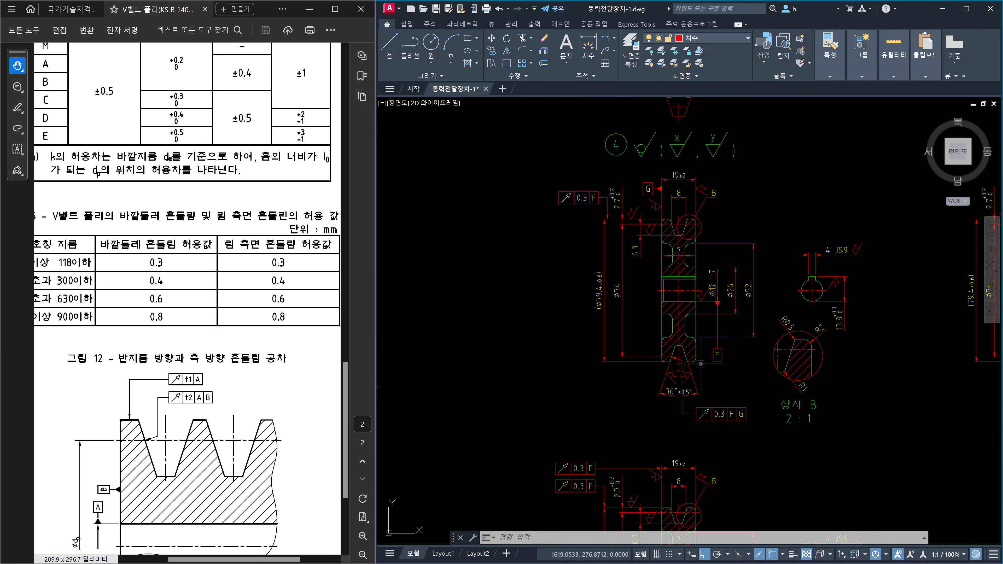
scroll(701, 364, up, 2)
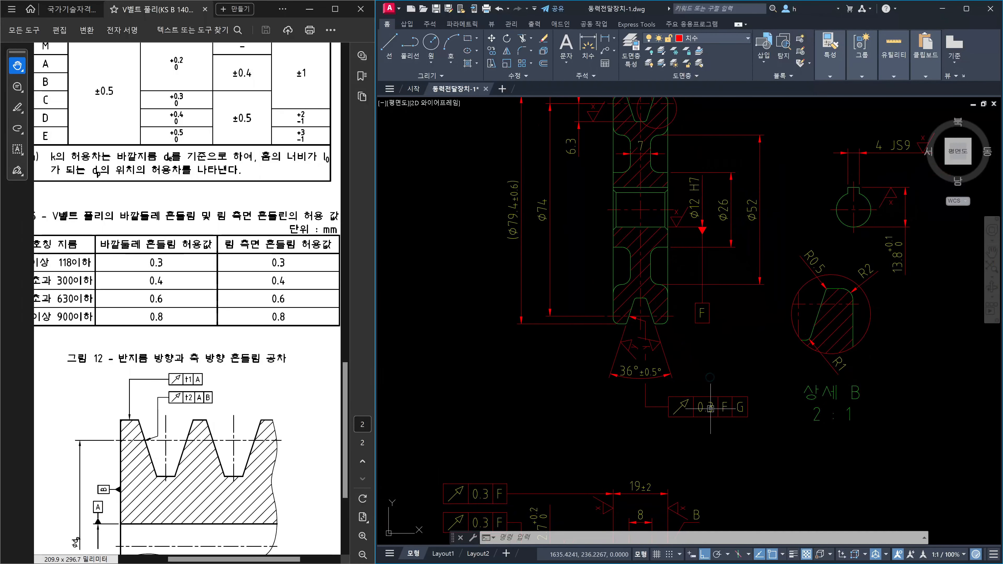
click(768, 438)
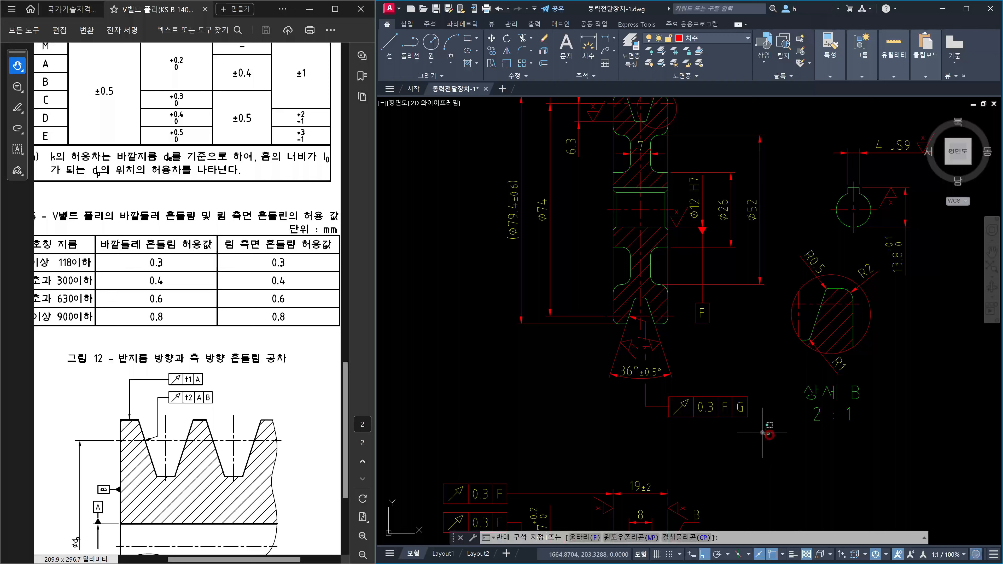
click(618, 390)
middle_drag(676, 447, 687, 325)
click(542, 381)
click(455, 349)
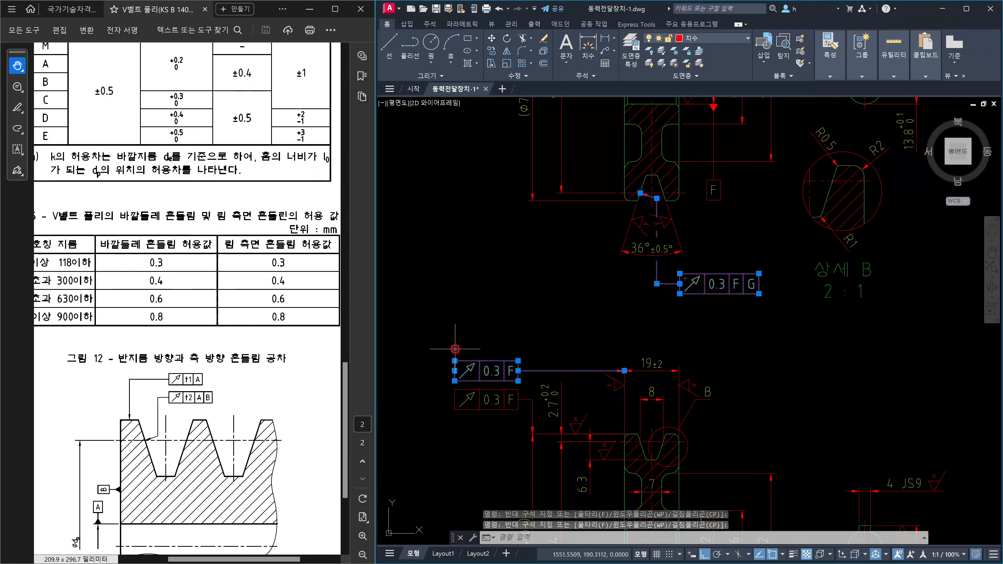
key(Escape)
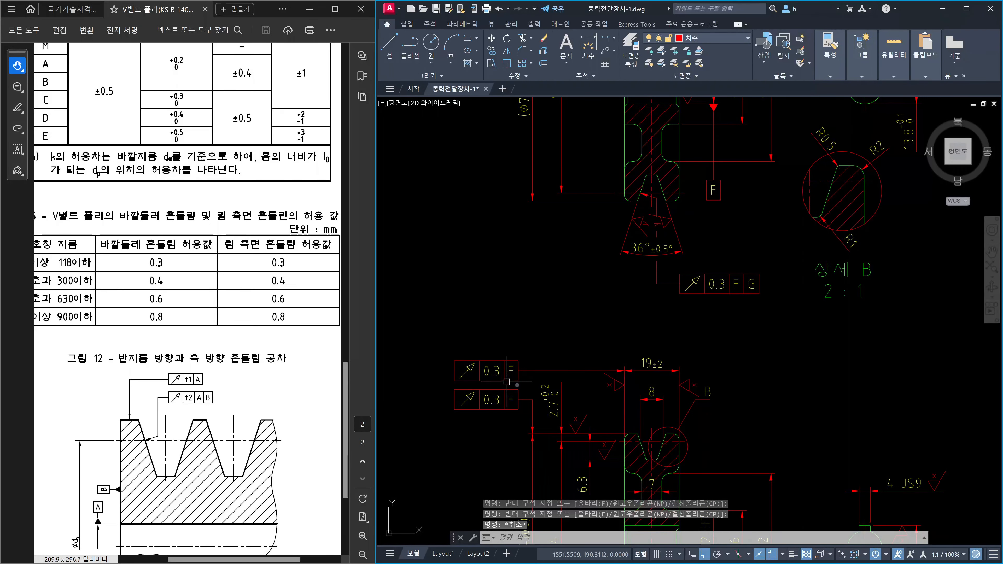
Examine the lower pulley's side face together with its upper 0.3 F runout frame and the 0.3 F G frame of the upper pulley
middle_drag(587, 432, 577, 348)
scroll(618, 446, up, 3)
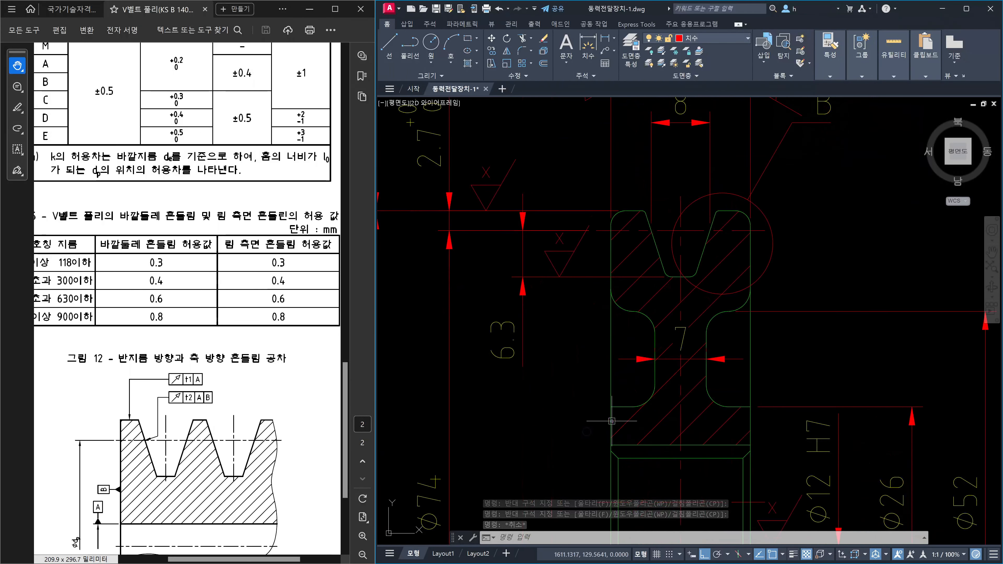
click(614, 475)
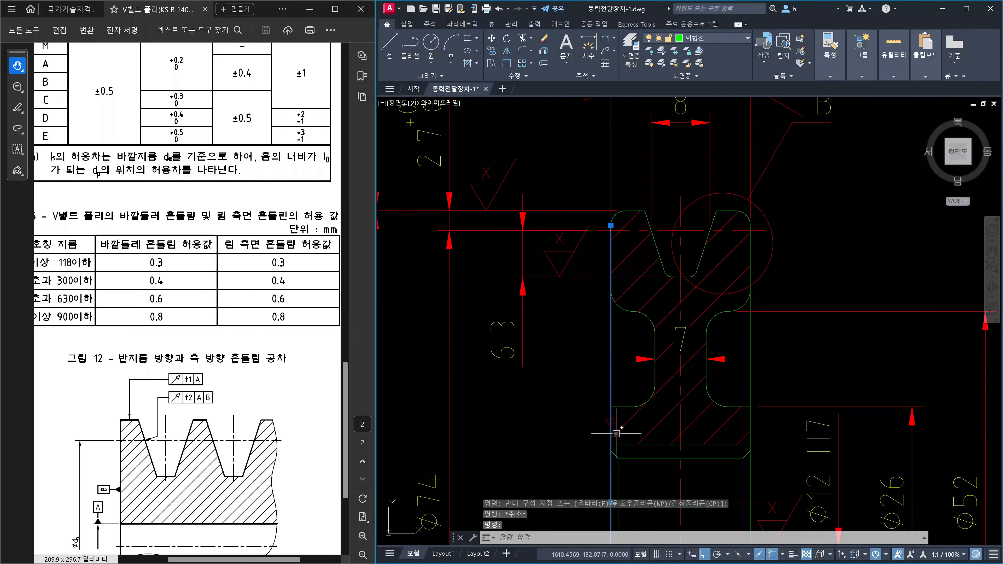
middle_drag(639, 444, 647, 363)
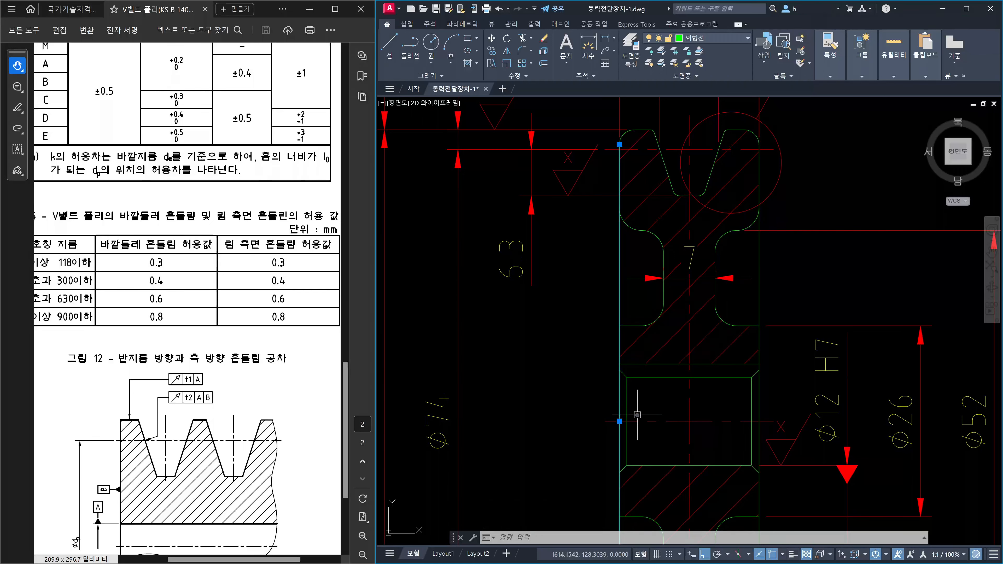
scroll(646, 383, down, 2)
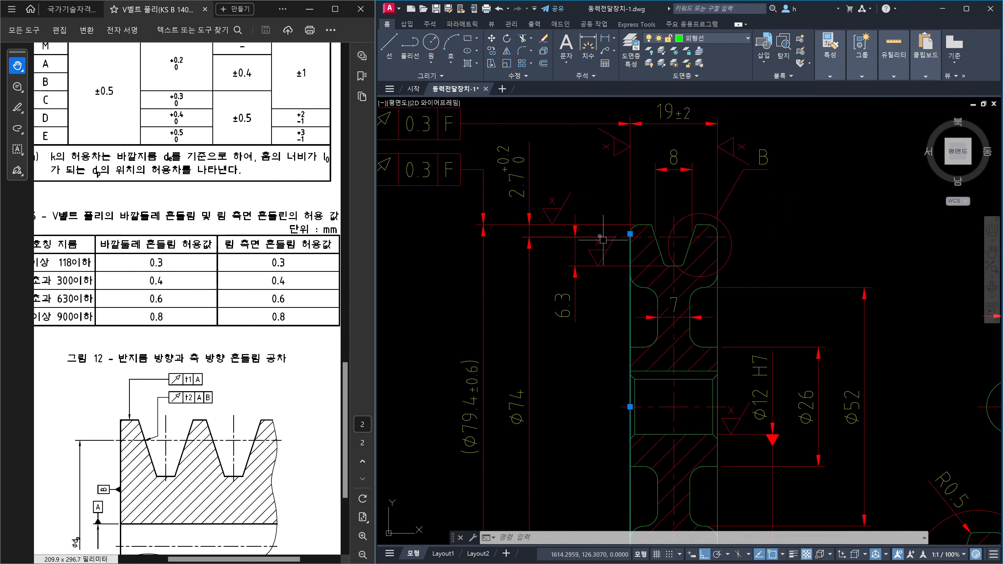
middle_drag(578, 212, 638, 298)
scroll(559, 189, down, 4)
middle_drag(612, 150, 621, 233)
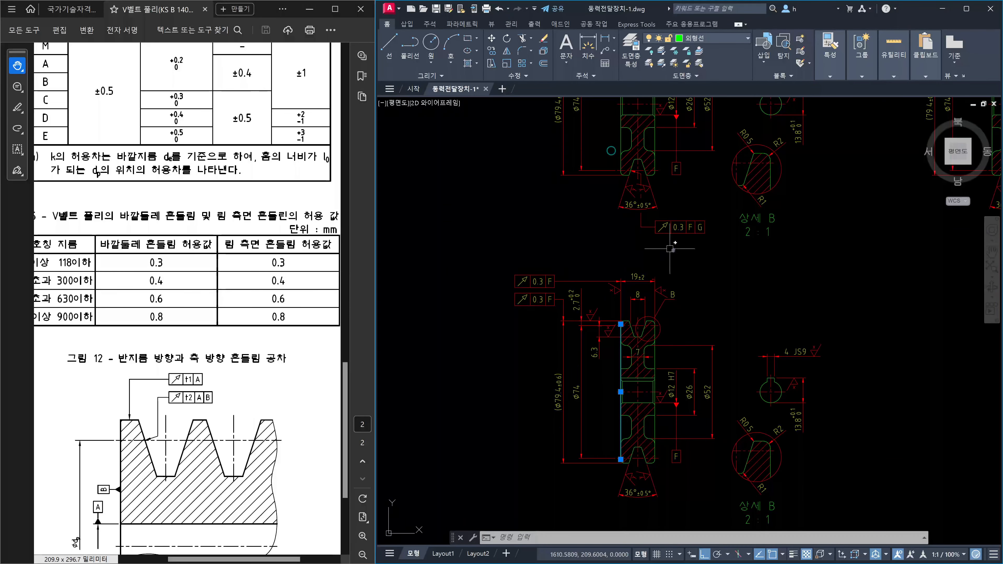
click(677, 233)
click(691, 241)
click(665, 211)
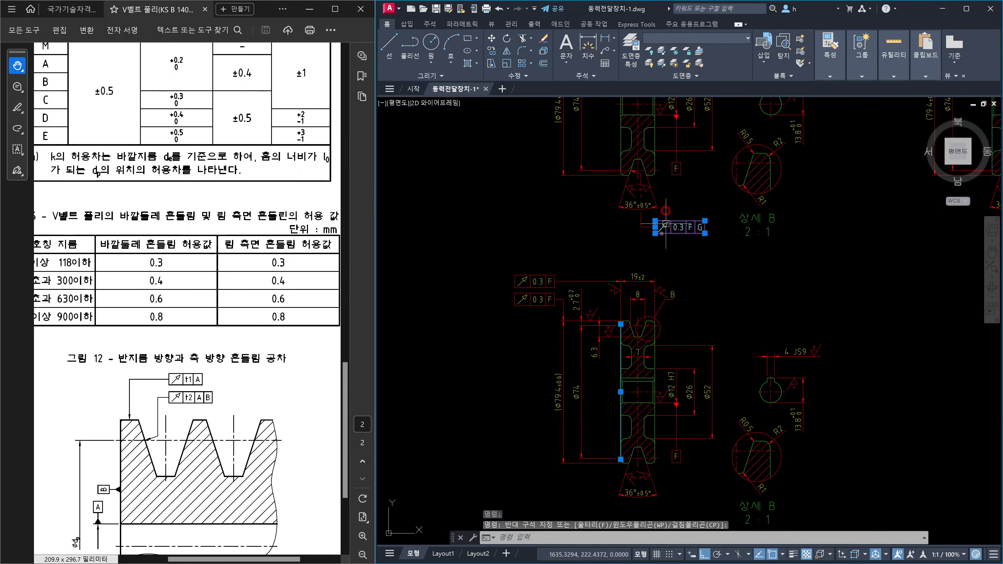
scroll(558, 287, up, 4)
click(557, 286)
click(494, 249)
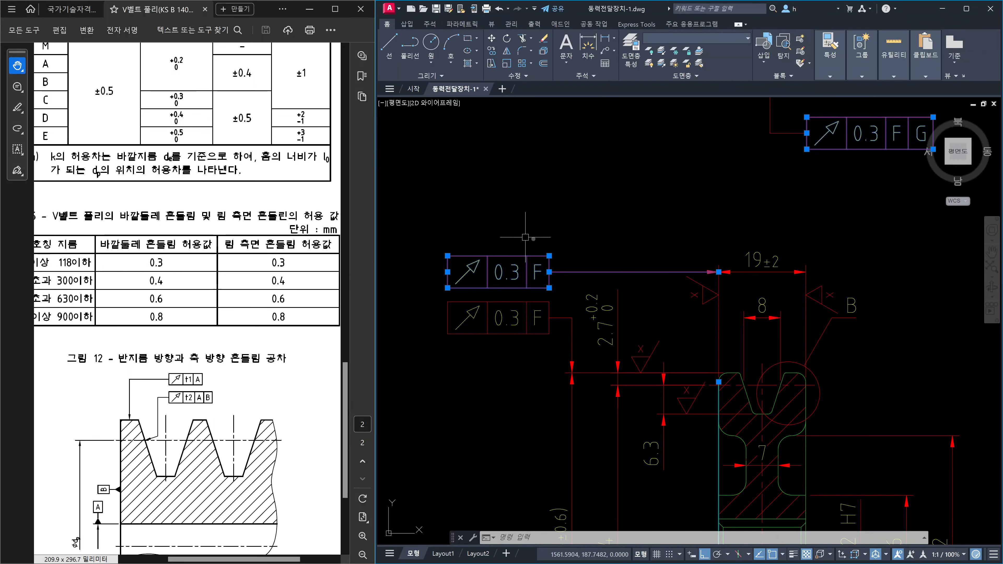
click(665, 286)
key(Escape)
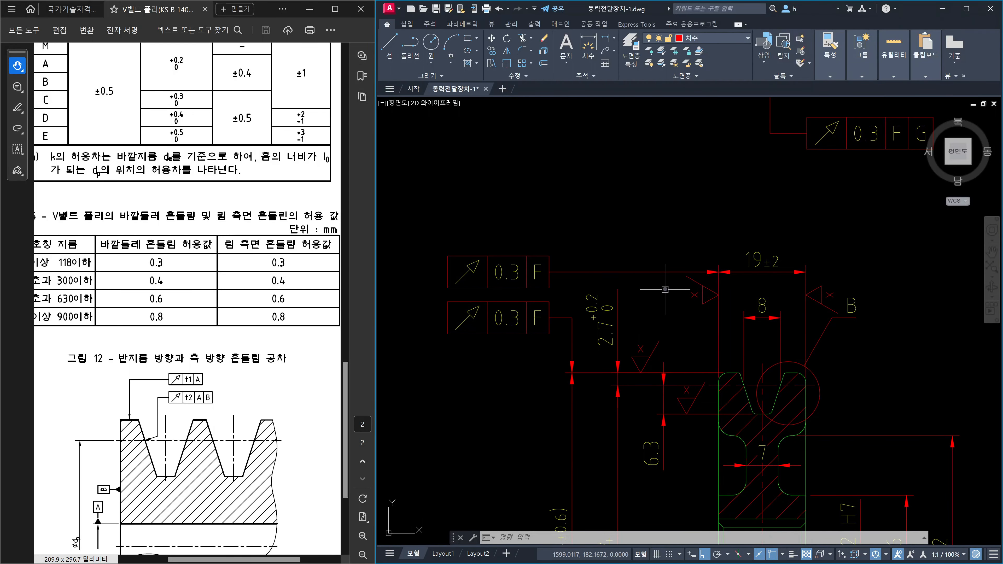
Examine the protruding hub on the section view of the 29 mm wide pulley
scroll(599, 340, down, 6)
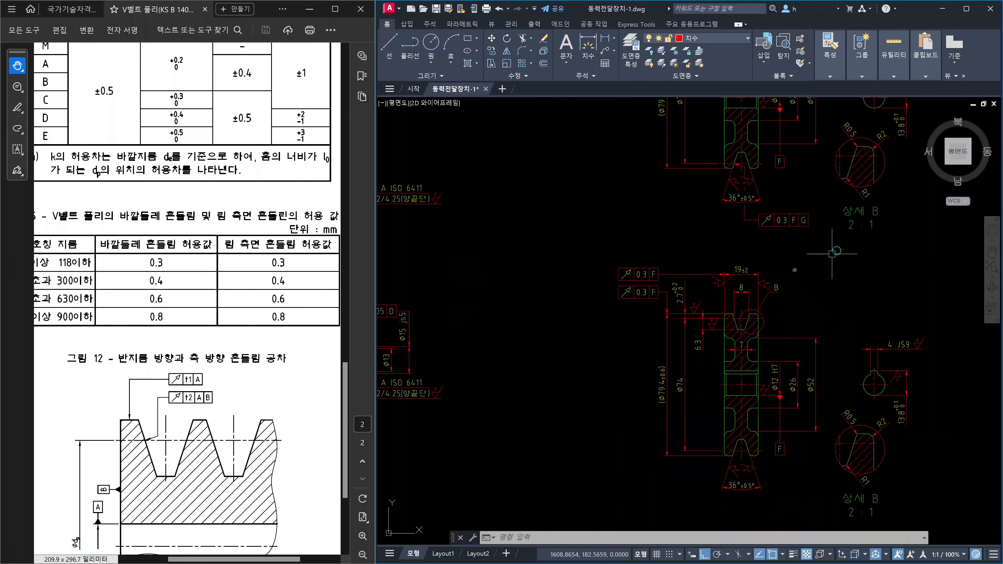
scroll(733, 279, up, 5)
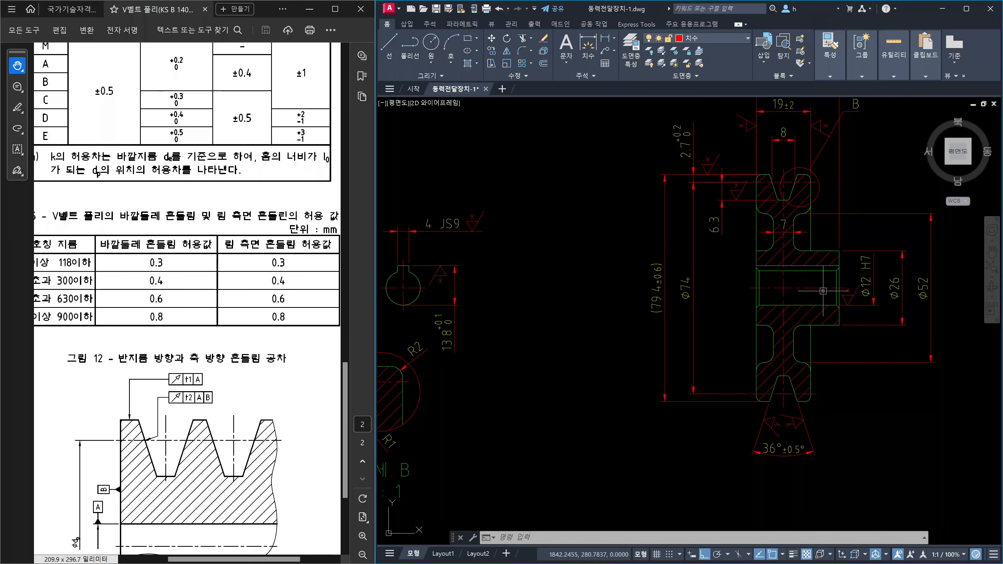
scroll(823, 291, up, 4)
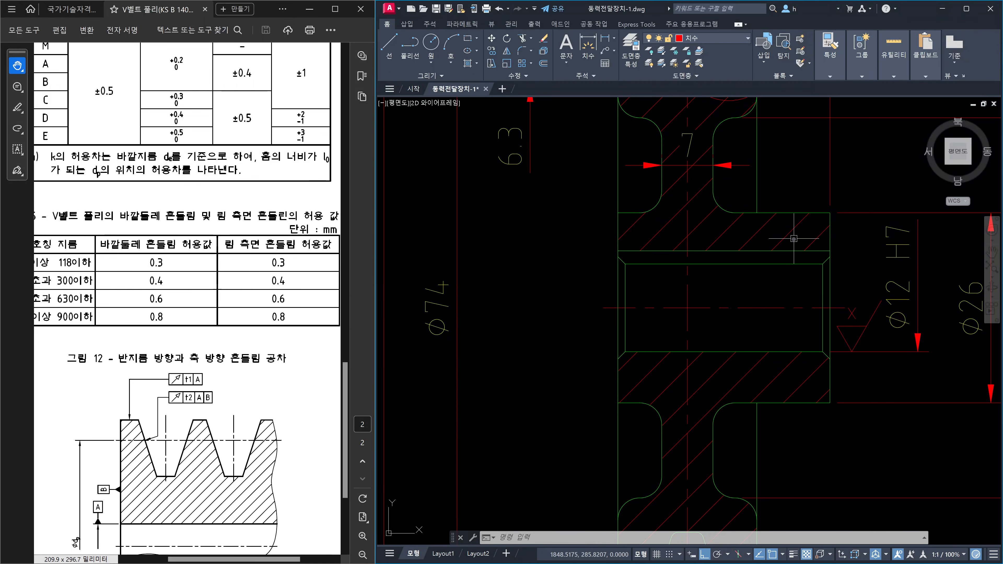
scroll(754, 281, down, 5)
scroll(568, 259, up, 3)
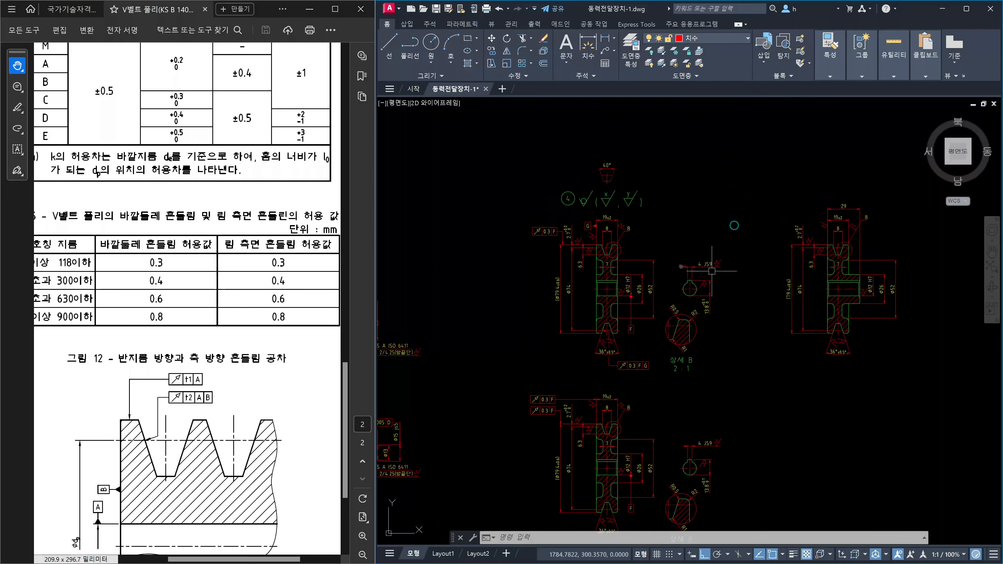
Copy the datum F symbol from the upper pulley's Ø12 H7 dimension to the Ø12 H7 dimension of the pulley with the protruding hub
middle_drag(693, 402, 653, 291)
key(Escape)
key(Escape)
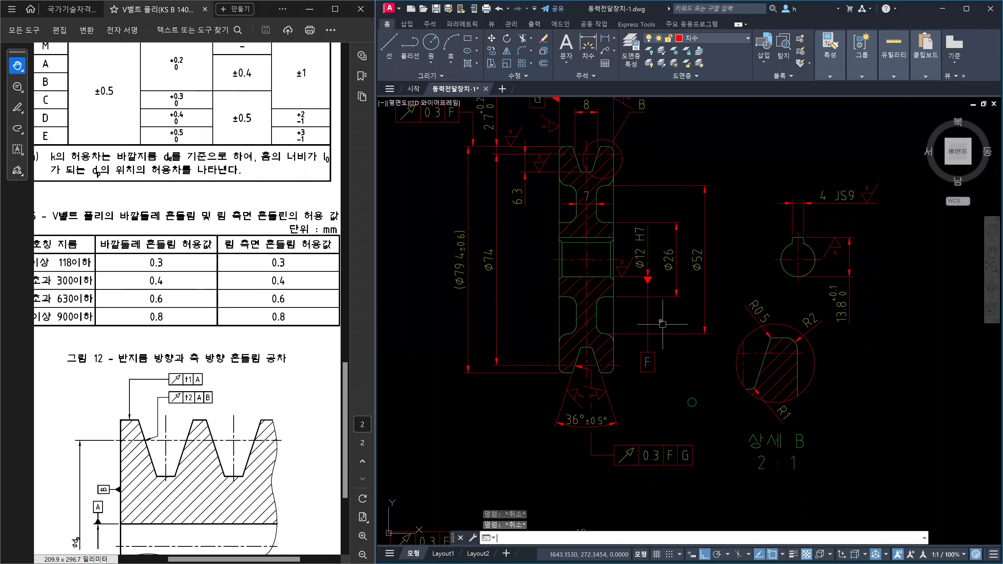
text(co)
key(Return)
click(694, 408)
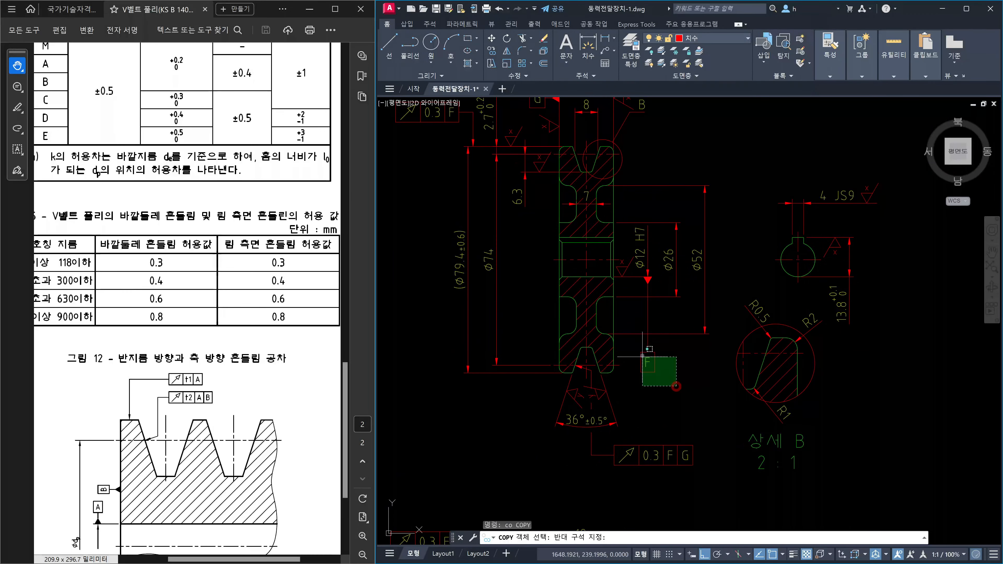
click(635, 348)
key(Return)
scroll(647, 278, up, 4)
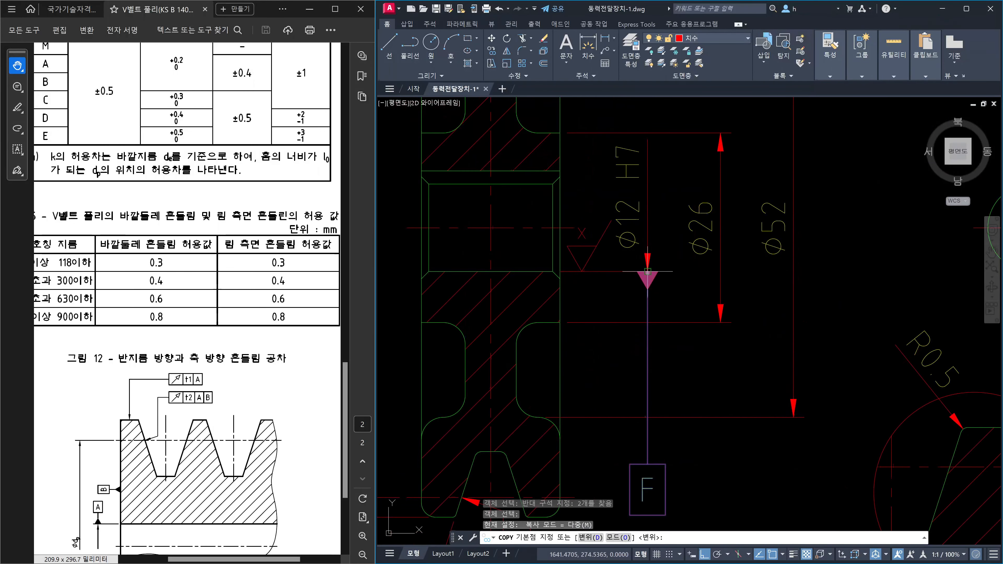
click(647, 274)
scroll(679, 277, down, 5)
scroll(843, 285, up, 4)
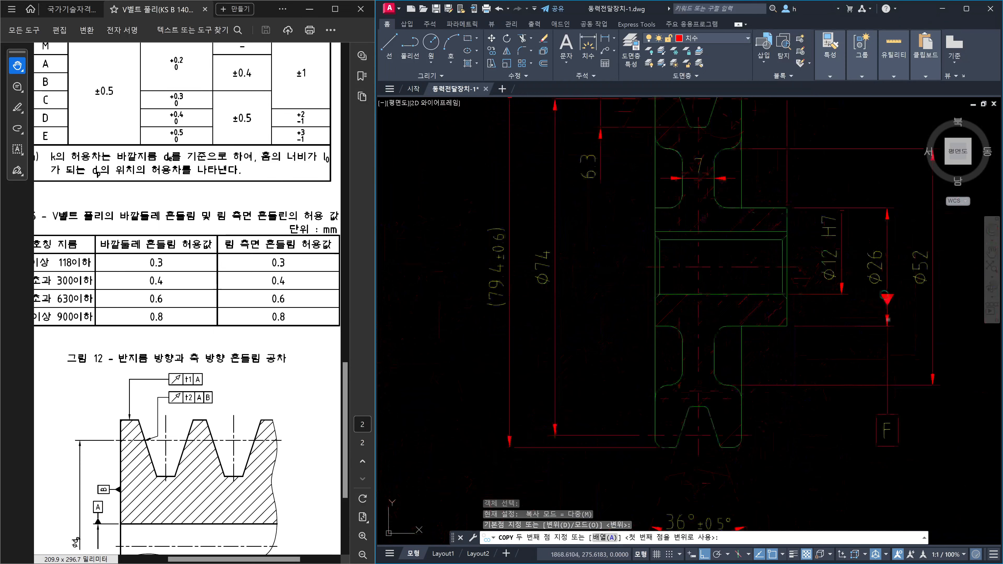
scroll(843, 286, up, 6)
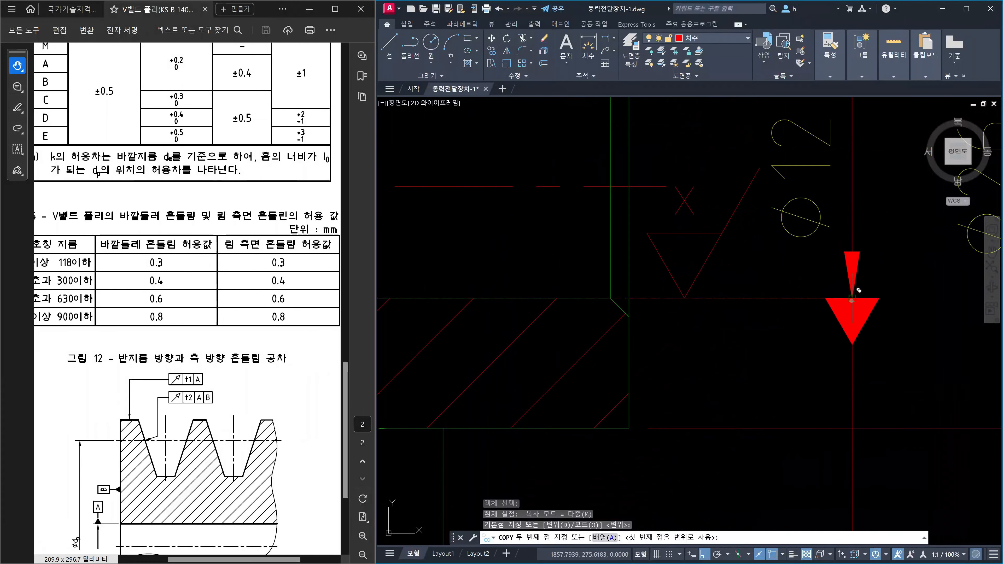
click(851, 297)
key(Escape)
Copy the lower 0.3 F runout frame with its leader from the lower pulley to the outer-diameter dimension of the pulley with the protruding hub
scroll(908, 294, down, 6)
scroll(595, 431, up, 5)
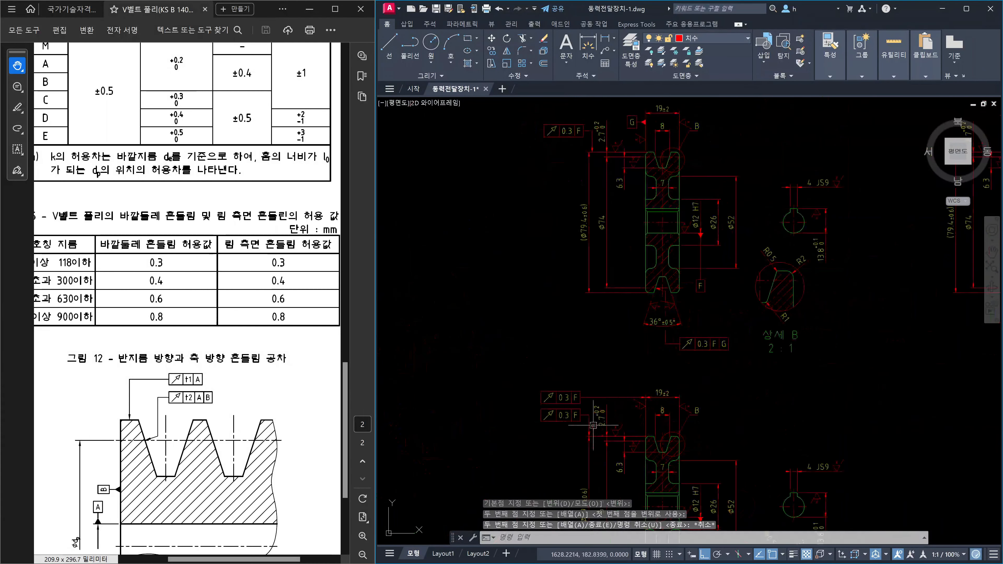
key(Return)
click(605, 437)
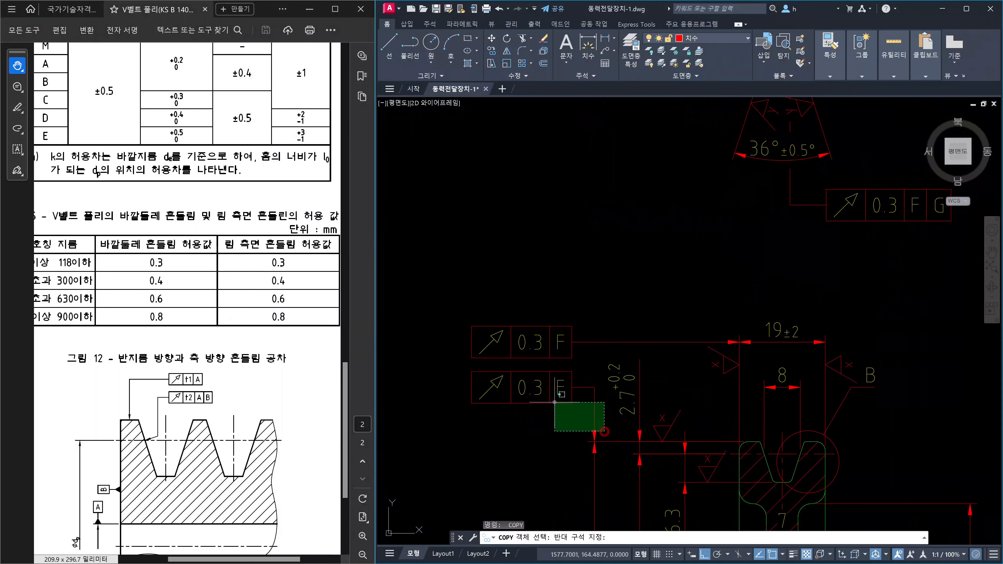
click(527, 374)
key(Return)
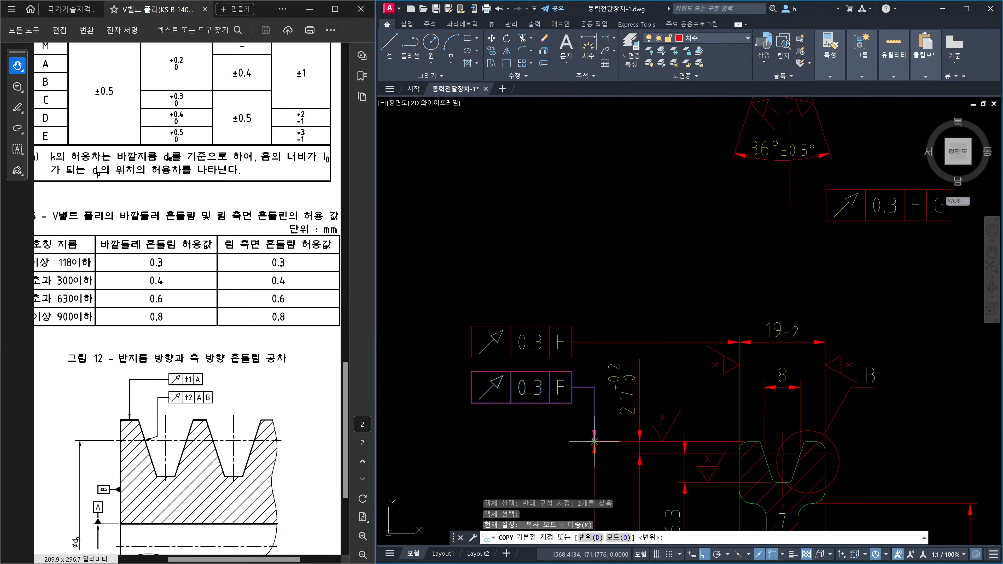
click(595, 441)
scroll(645, 403, down, 5)
scroll(664, 389, down, 3)
scroll(510, 390, up, 12)
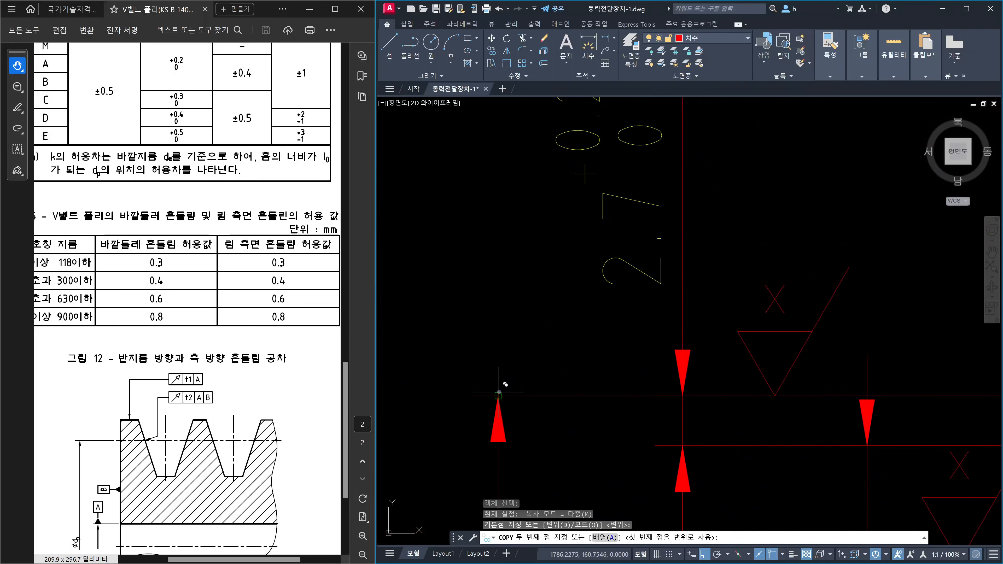
click(500, 392)
key(Escape)
scroll(538, 381, down, 8)
scroll(616, 395, down, 5)
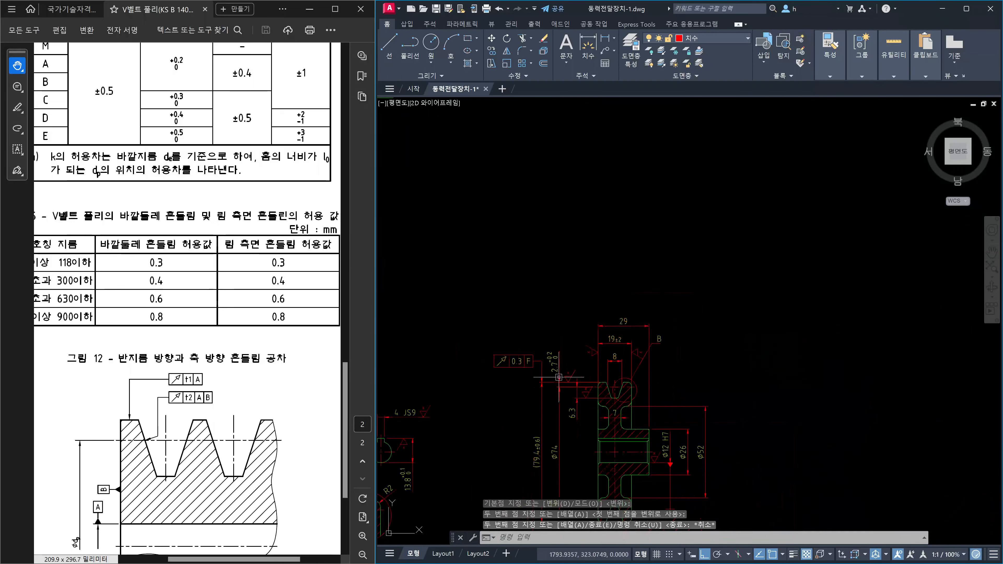
Move the upper 0.3 F runout frame from the lower pulley's 19±2 dimension to the 29 mm dimension of the pulley with the protruding hub
middle_drag(523, 446, 679, 363)
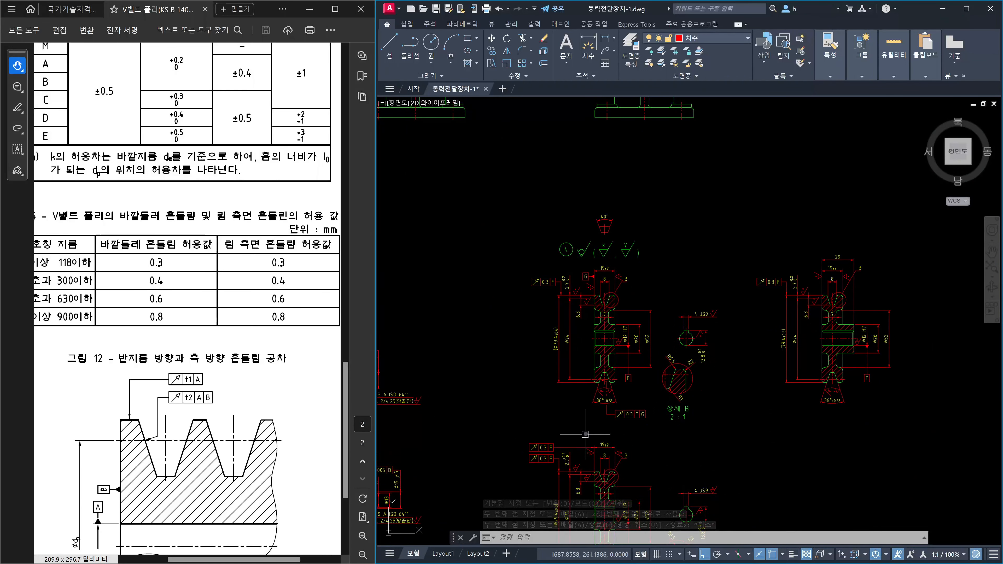
scroll(574, 448, up, 3)
key(Escape)
key(Escape)
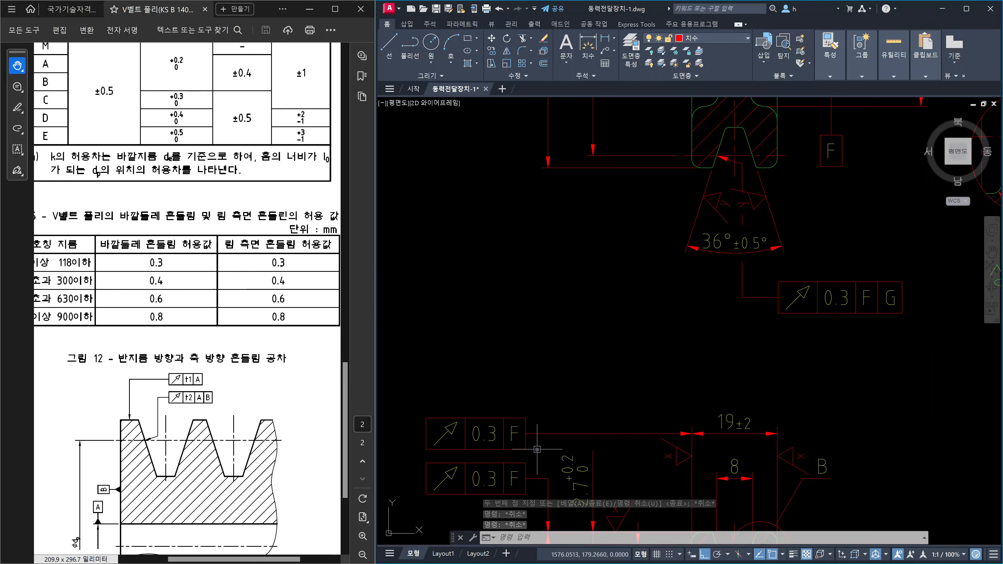
text(m)
key(Return)
click(537, 449)
click(506, 411)
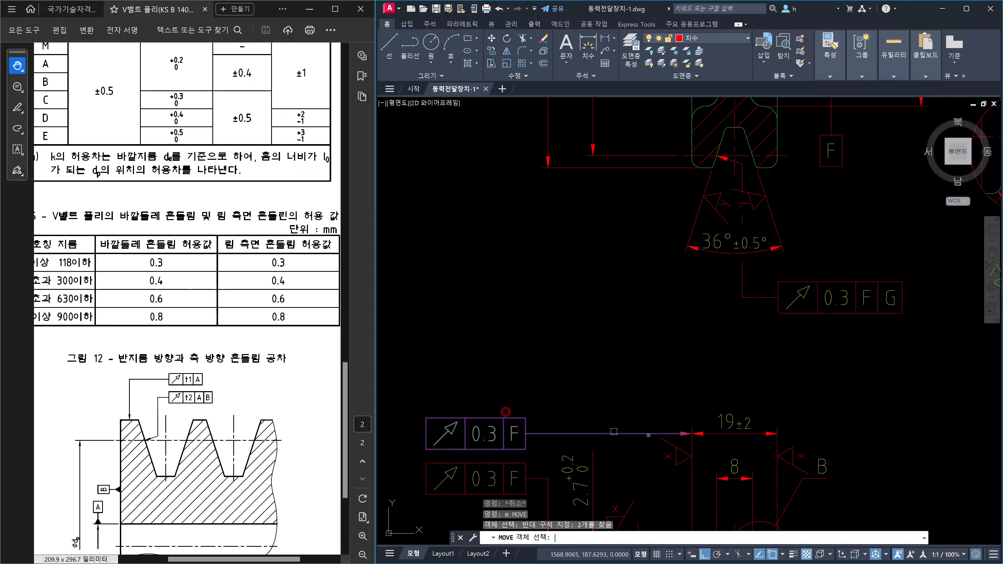
key(Return)
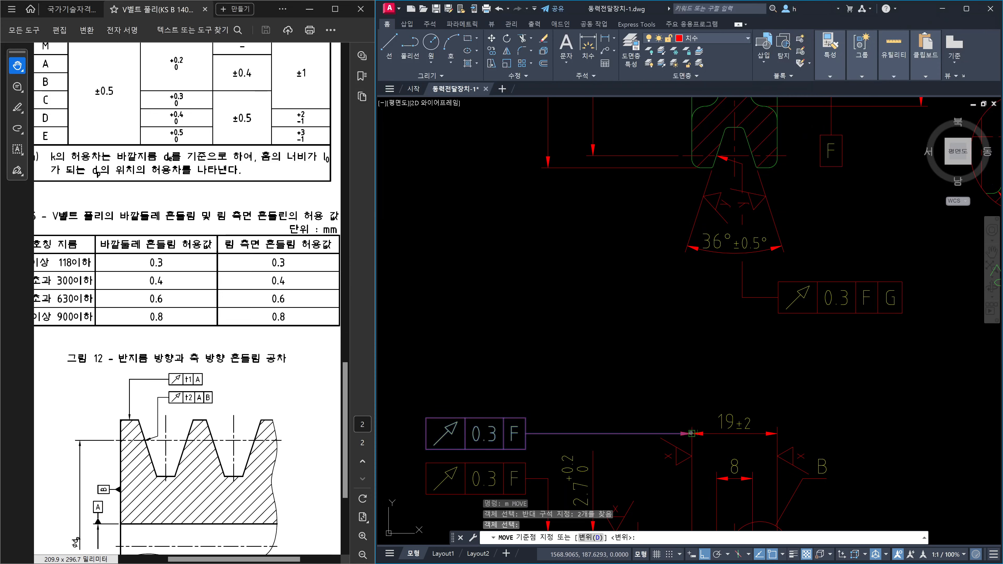
click(692, 434)
scroll(770, 383, down, 6)
middle_drag(822, 318, 690, 357)
scroll(715, 344, up, 6)
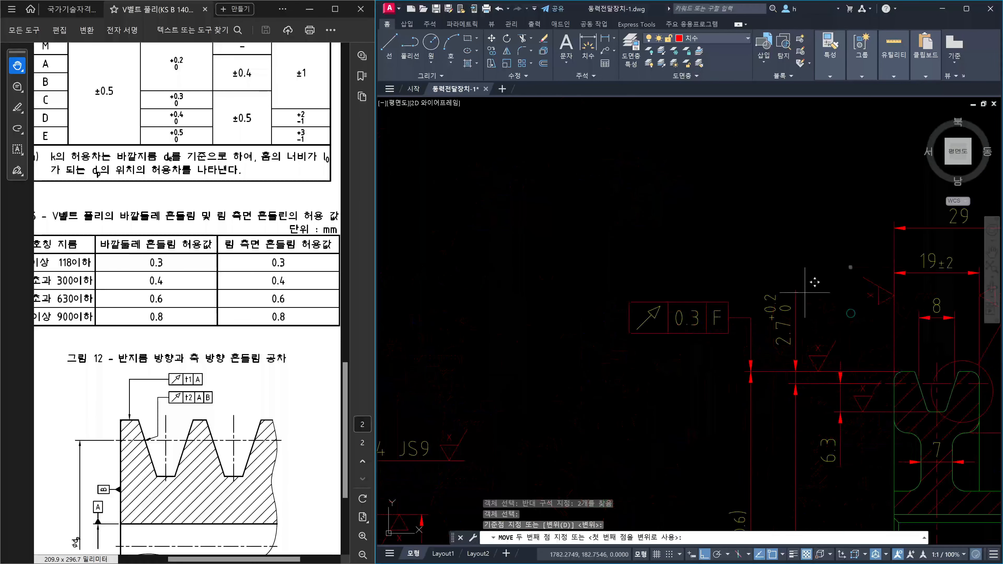
click(893, 230)
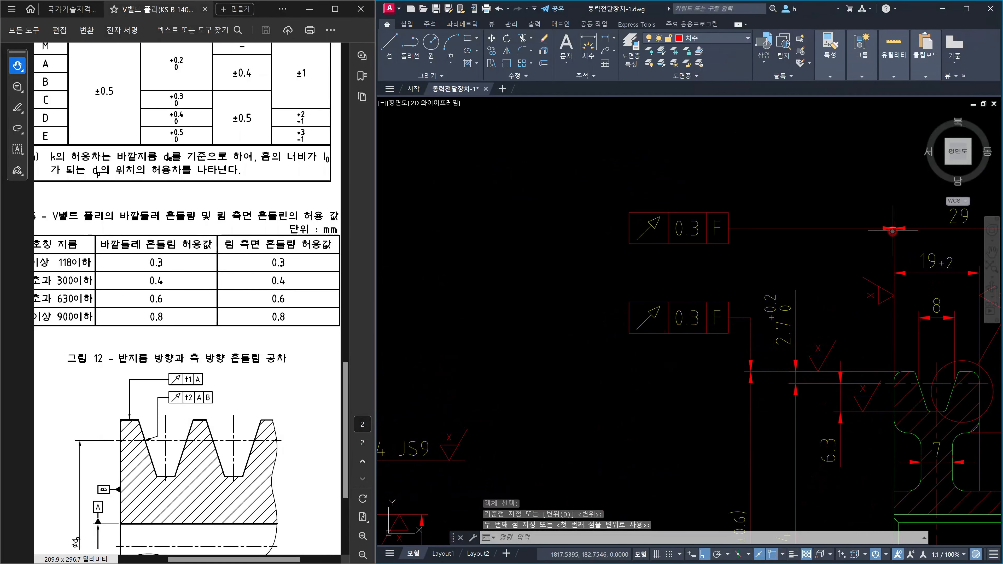
key(Escape)
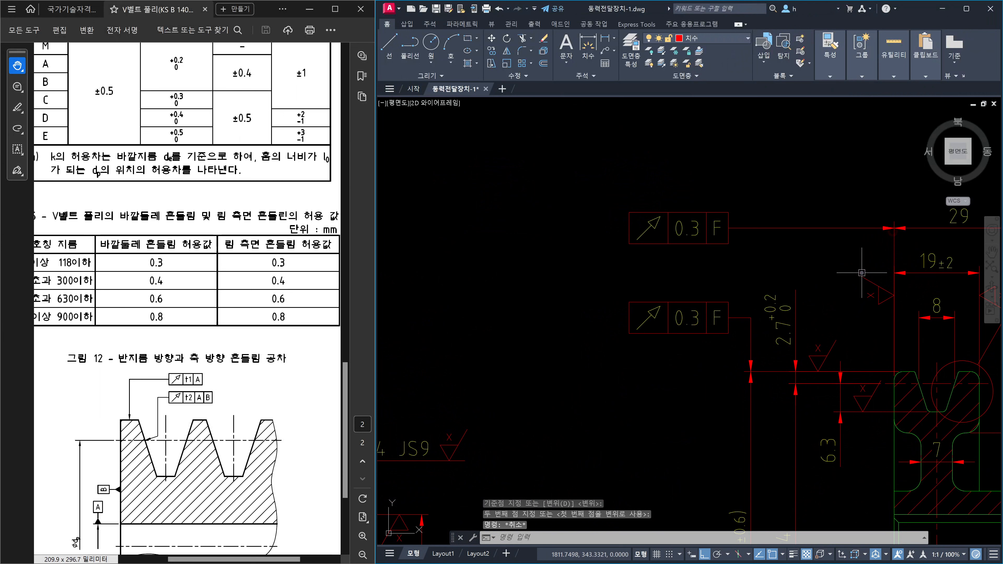
Copy the 0.3 F runout frame and leader from the 29 mm dimension to the end of the 19±2 dimension line
text(co)
key(Return)
click(763, 258)
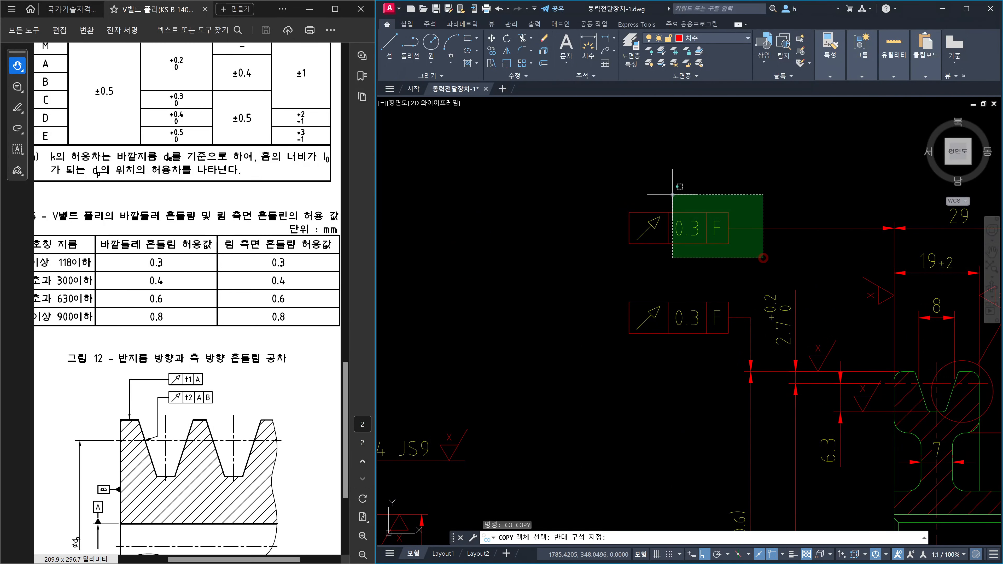
click(672, 195)
key(Return)
click(894, 229)
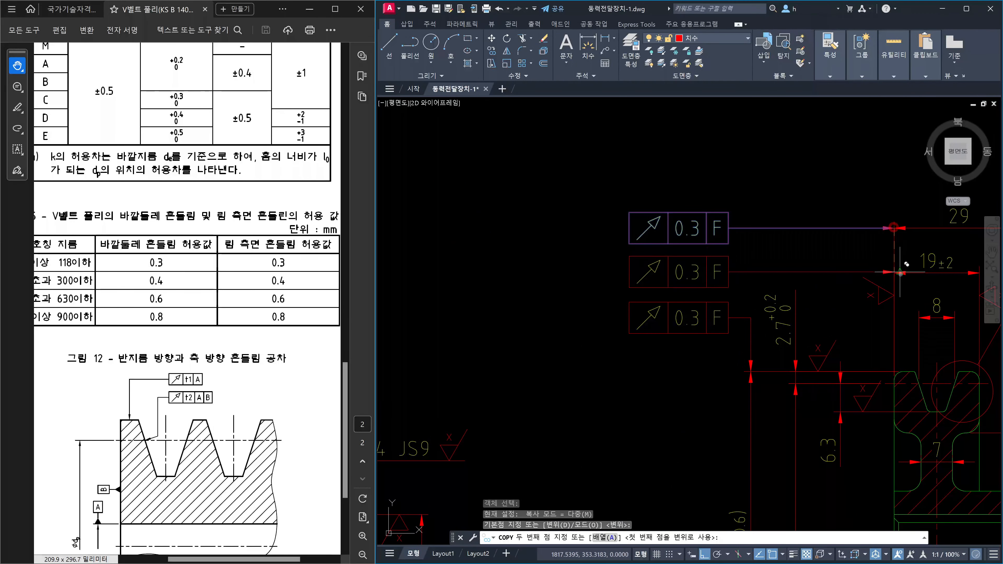
click(894, 272)
key(Escape)
Examine the 0.3 F runout frame on the 29 mm dimension together with the flush side face of the protruding-hub pulley
middle_drag(944, 280, 830, 279)
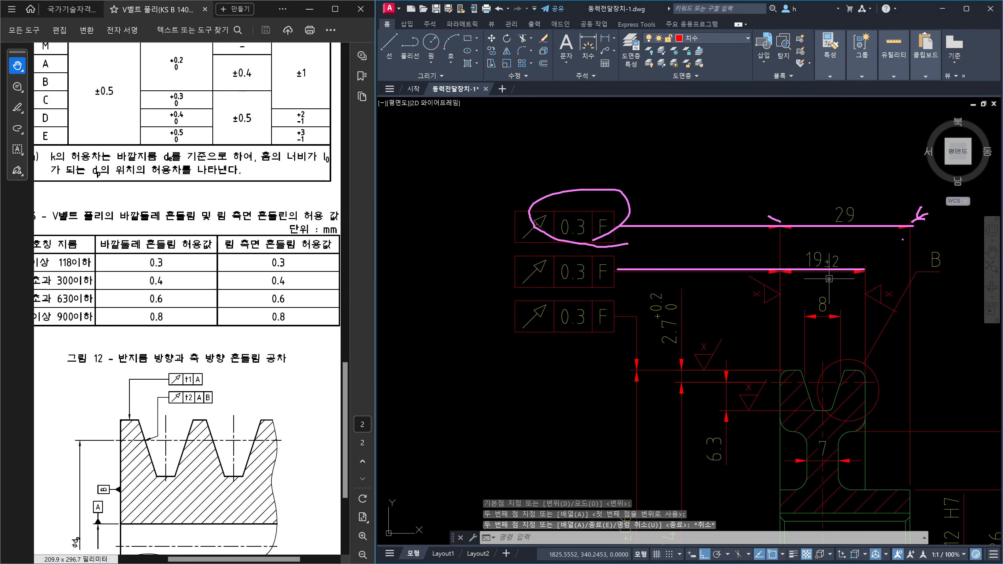
key(Escape)
middle_drag(916, 325, 893, 287)
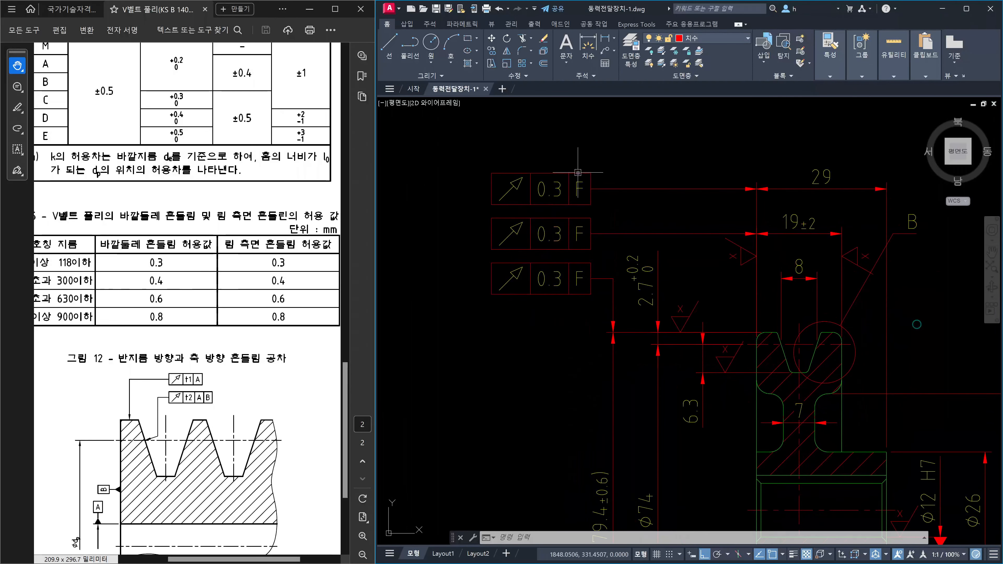
click(615, 197)
click(553, 168)
key(Escape)
middle_drag(739, 308, 691, 230)
scroll(696, 381, up, 2)
click(715, 385)
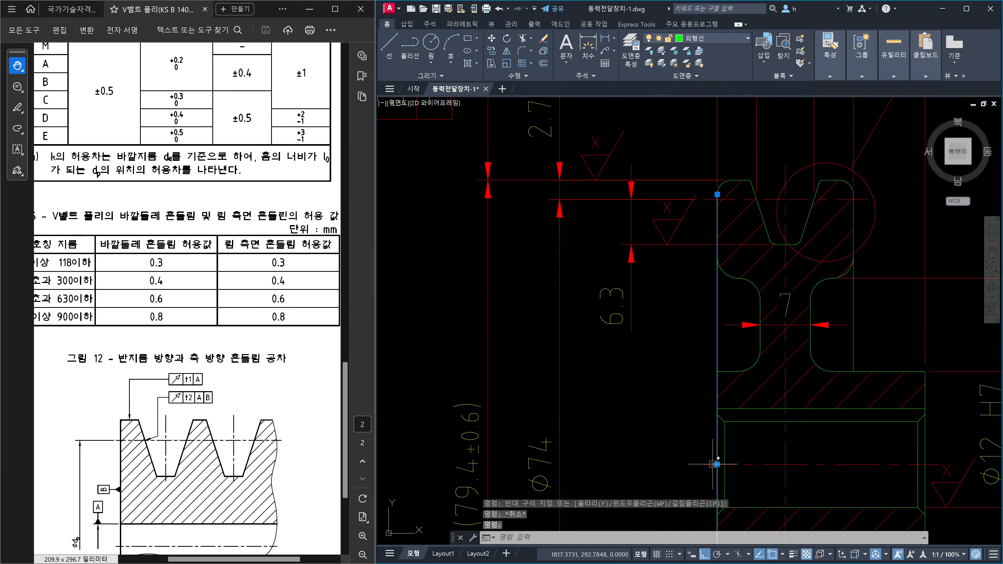
key(Escape)
scroll(727, 411, down, 2)
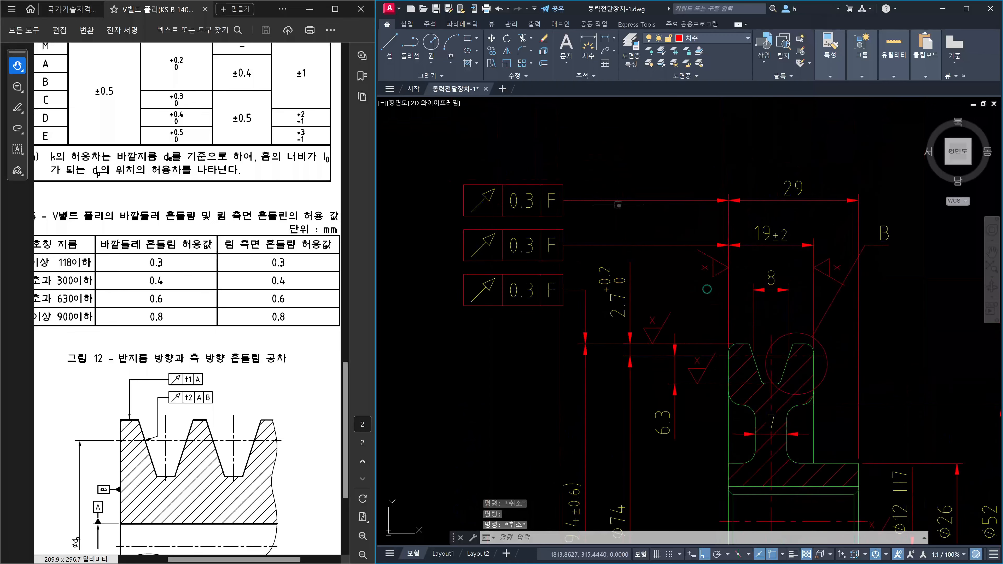
click(600, 207)
click(492, 164)
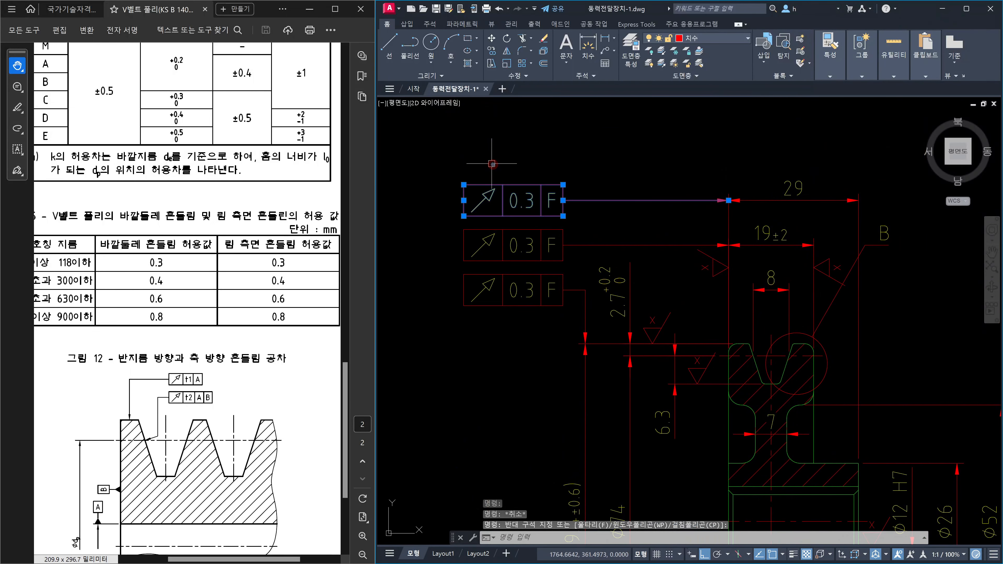
middle_drag(622, 215, 609, 122)
key(Escape)
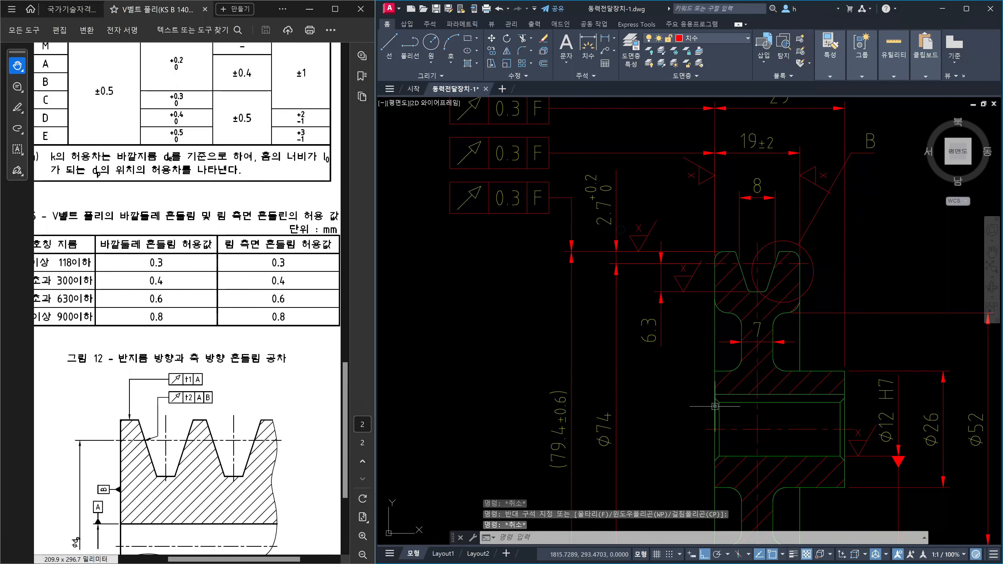
click(715, 406)
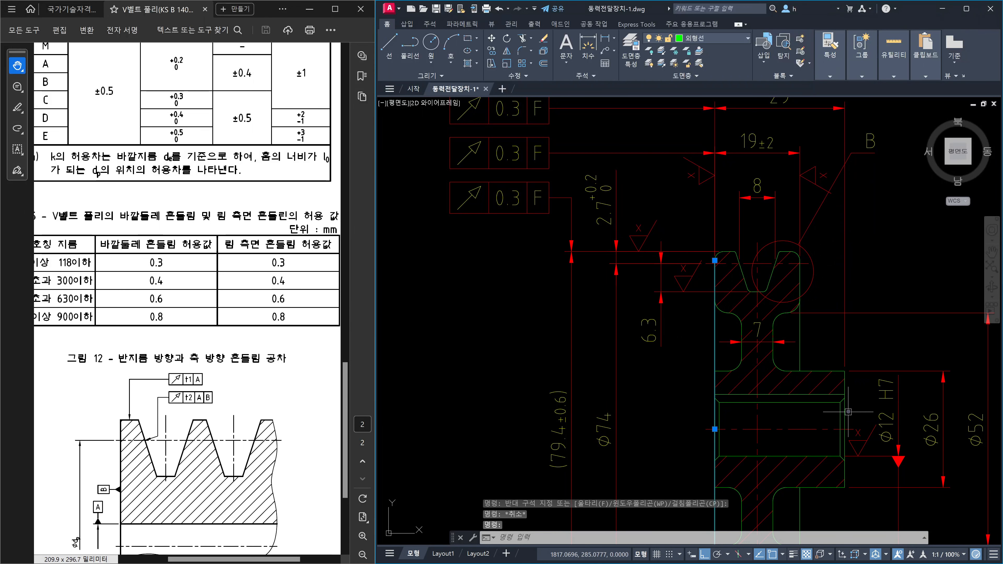
key(Escape)
middle_drag(738, 214, 765, 311)
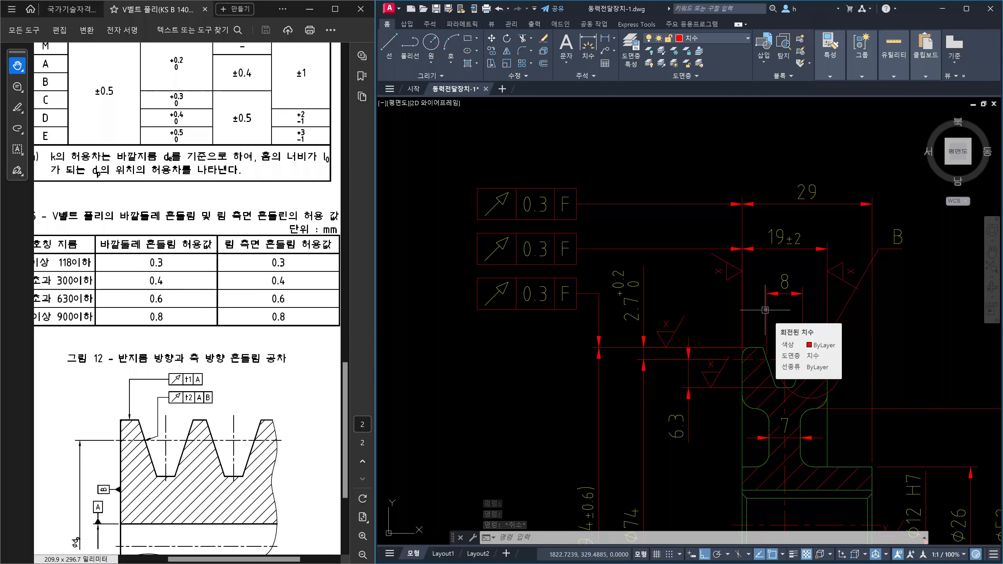
Delete the 0.3 F runout frame and its leader from the 29 mm dimension
key(Escape)
click(588, 216)
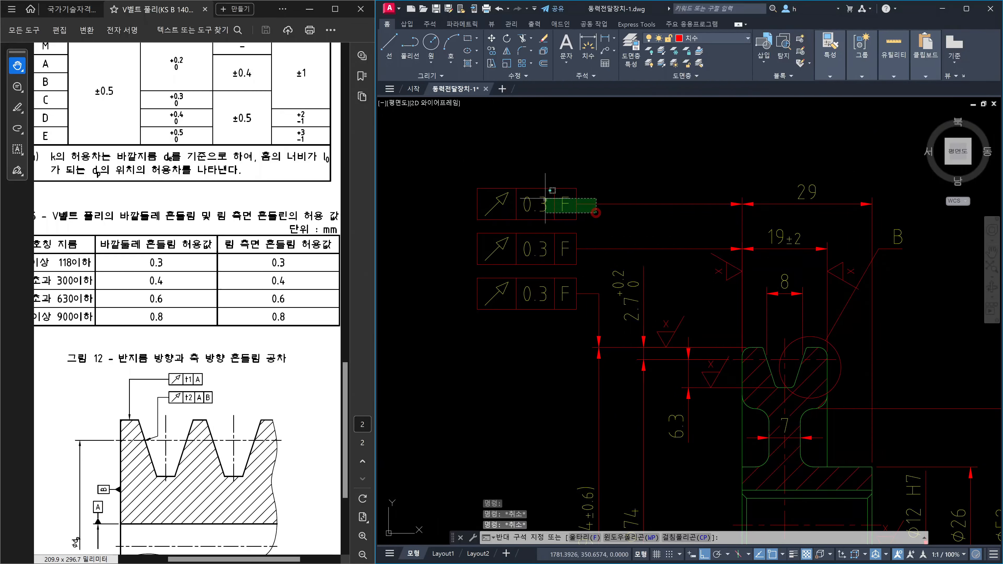
click(541, 178)
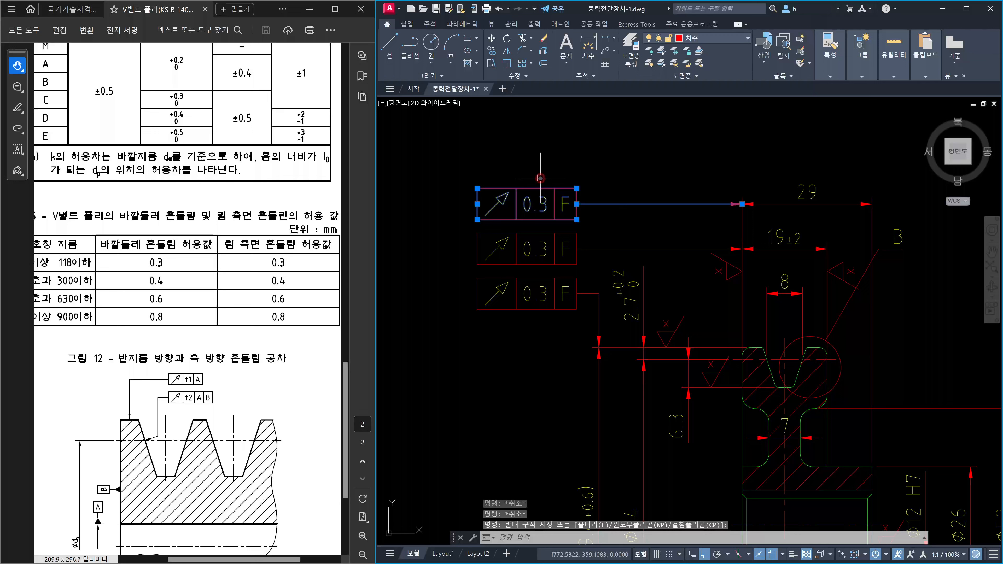
key(Delete)
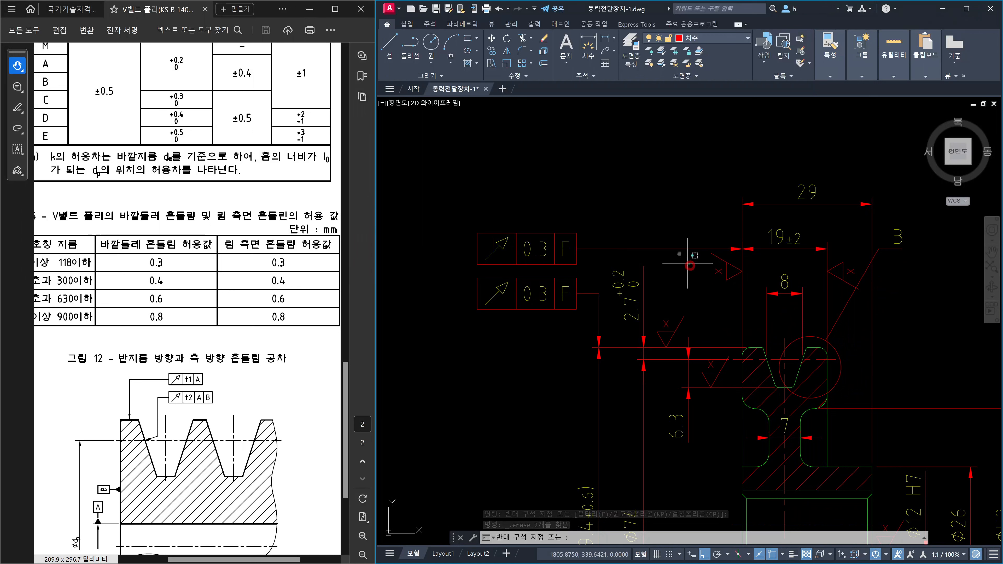
click(664, 231)
key(Escape)
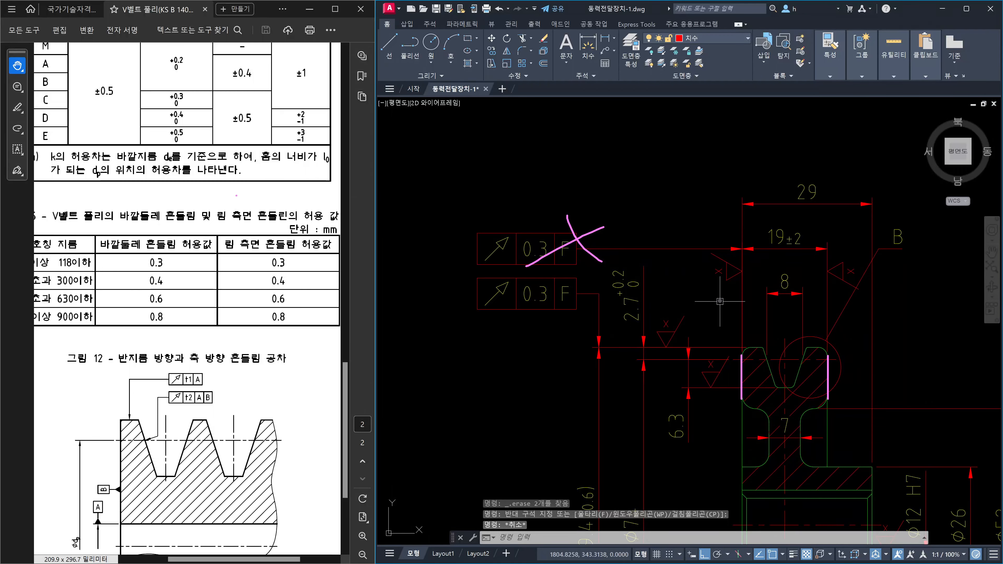
mouse_move(258, 192)
mouse_down()
mouse_move(257, 234)
mouse_move(268, 229)
mouse_up()
mouse_move(733, 364)
mouse_down()
mouse_move(750, 374)
mouse_move(739, 381)
mouse_up()
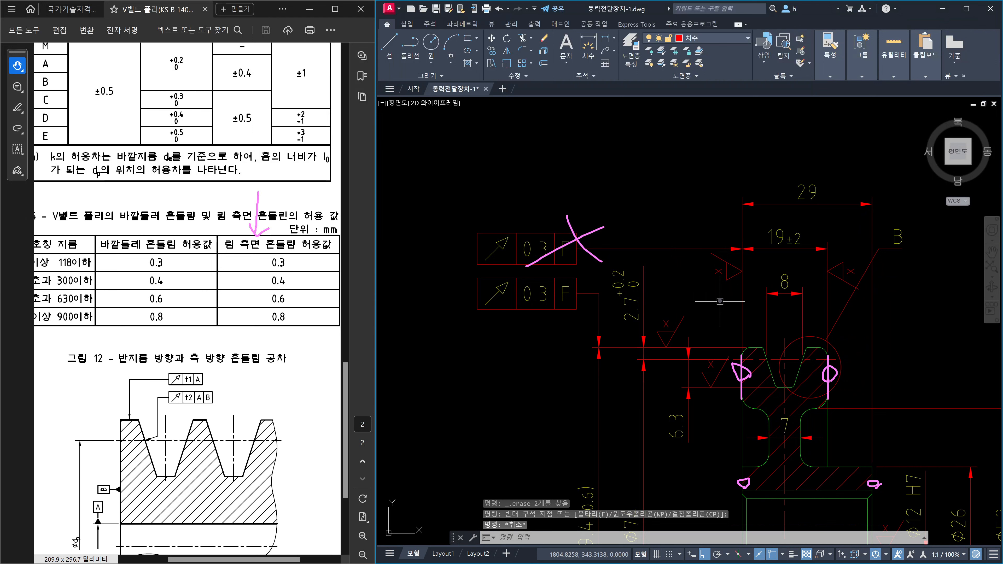
key(Escape)
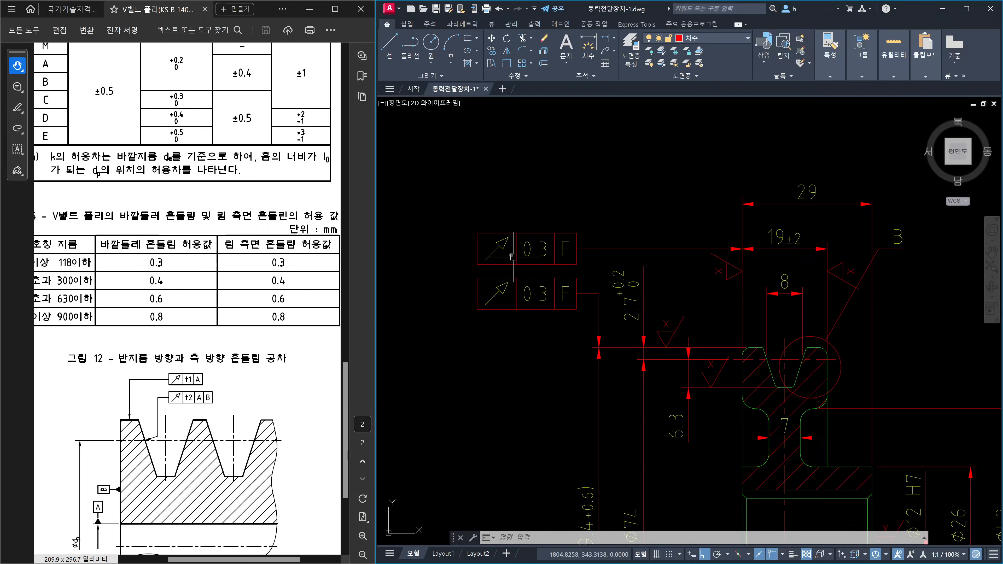
Delete the section view of the pulley with the protruding hub together with all its dimensions and symbols
scroll(525, 255, down, 6)
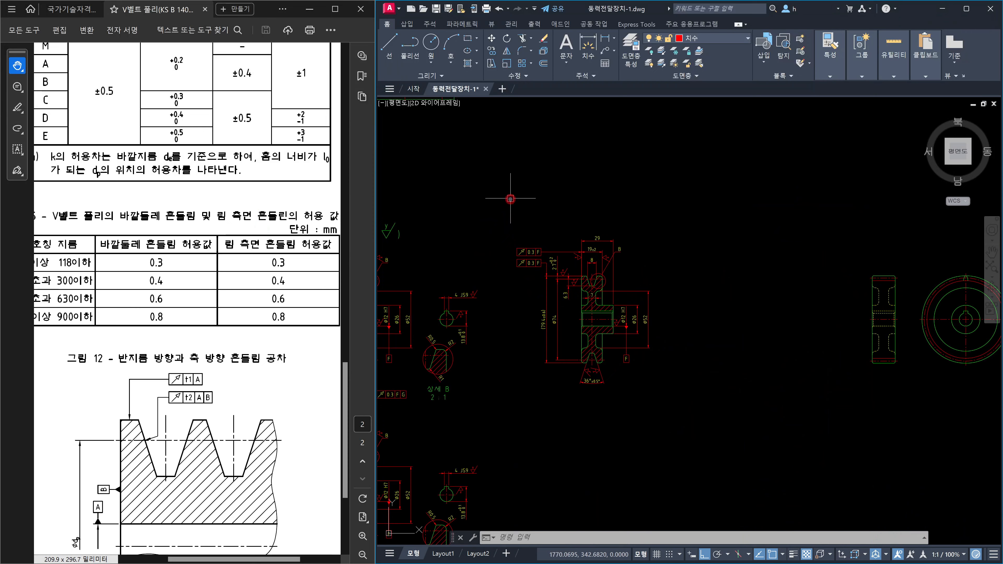
click(510, 197)
click(711, 410)
key(Delete)
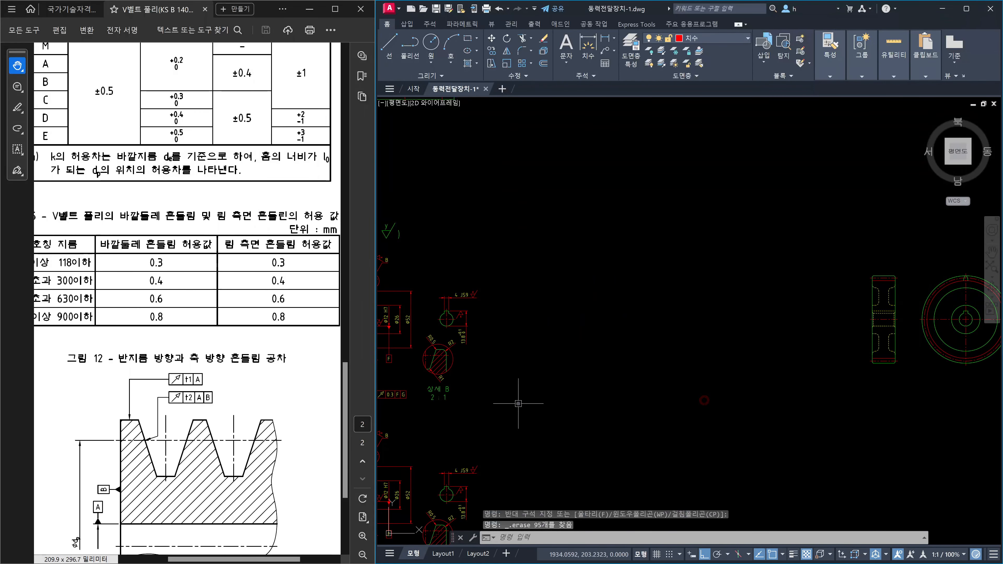
Undo the deletion of the protruding-hub pulley view
scroll(667, 399, up, 6)
scroll(734, 385, down, 4)
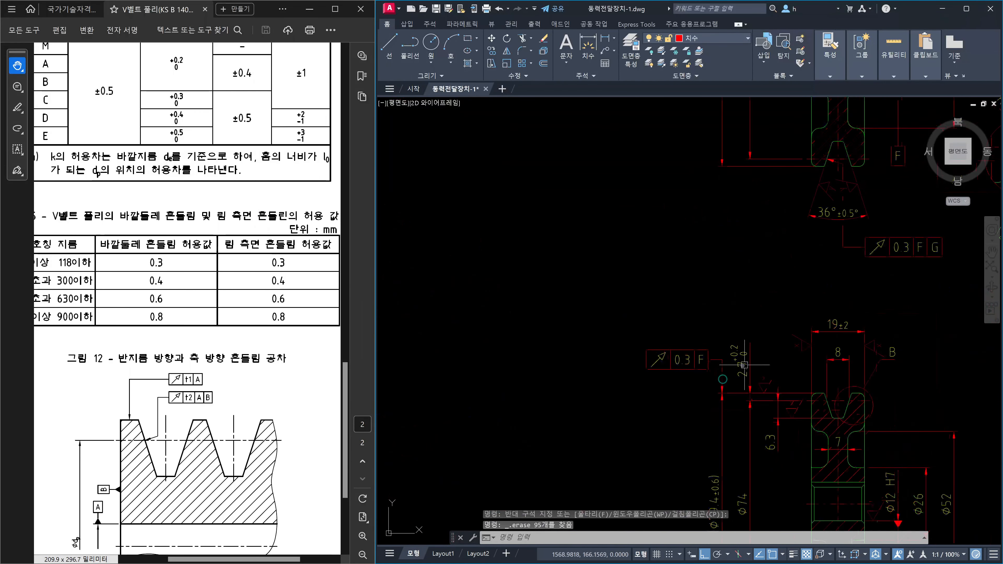
middle_drag(775, 304, 703, 311)
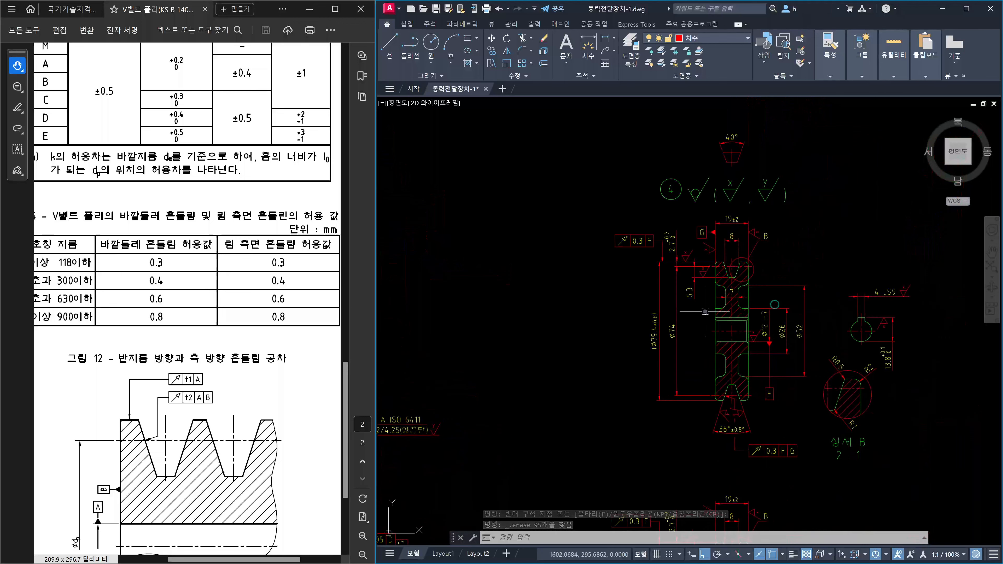
key(ctrl+z)
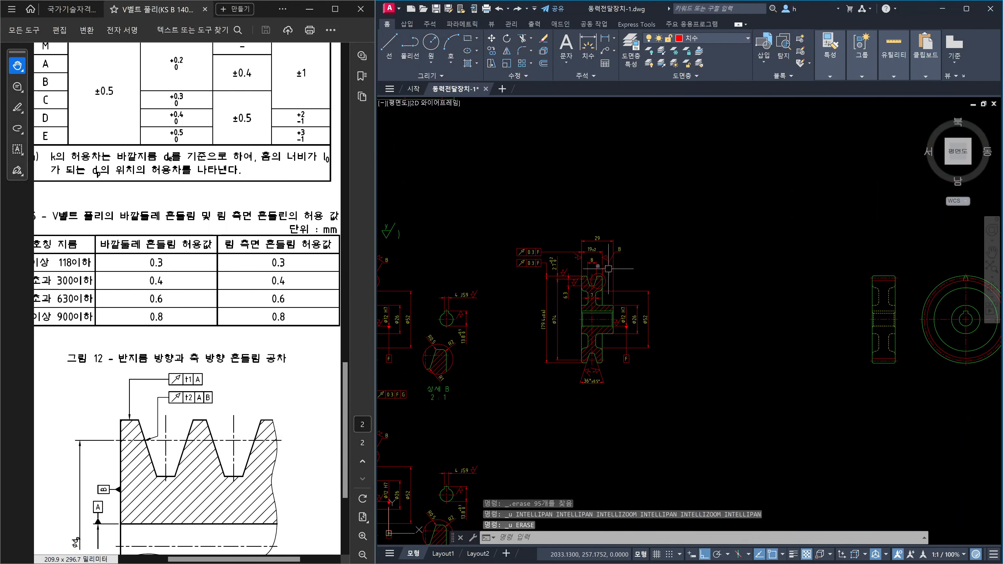
key(ctrl+z)
key(Escape)
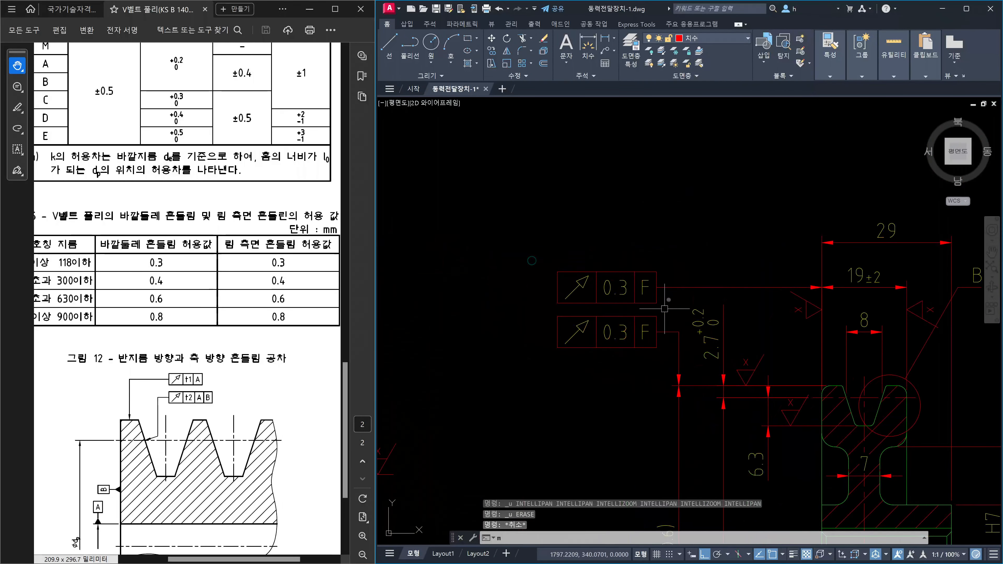
Move the 0.3 F runout frame and its leader from the protruding-hub pulley's 19±2 dimension to the lower flat pulley view's 19±2 dimension
text(m)
key(Return)
click(665, 308)
click(642, 275)
key(Return)
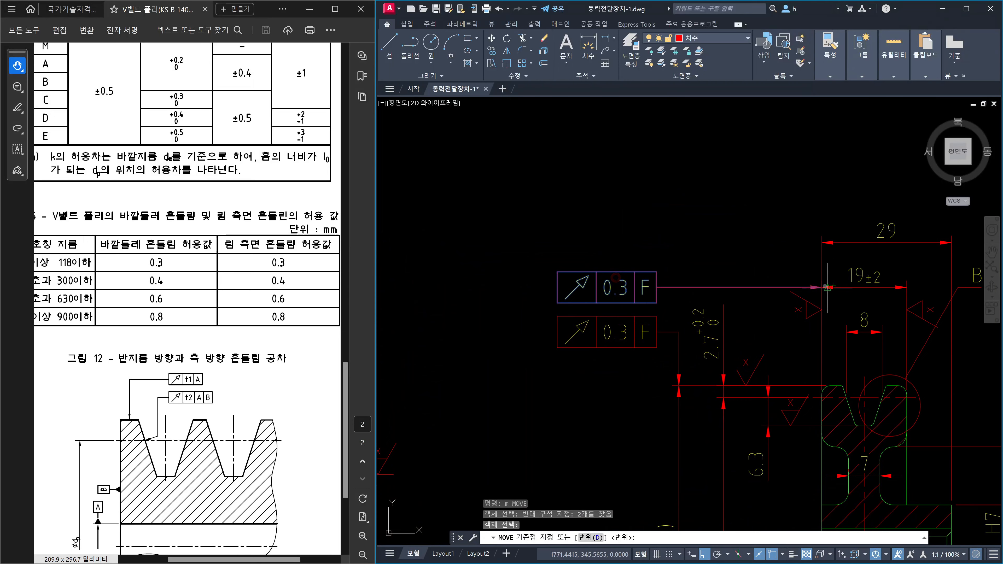
click(822, 287)
scroll(819, 287, down, 8)
middle_drag(607, 448, 656, 342)
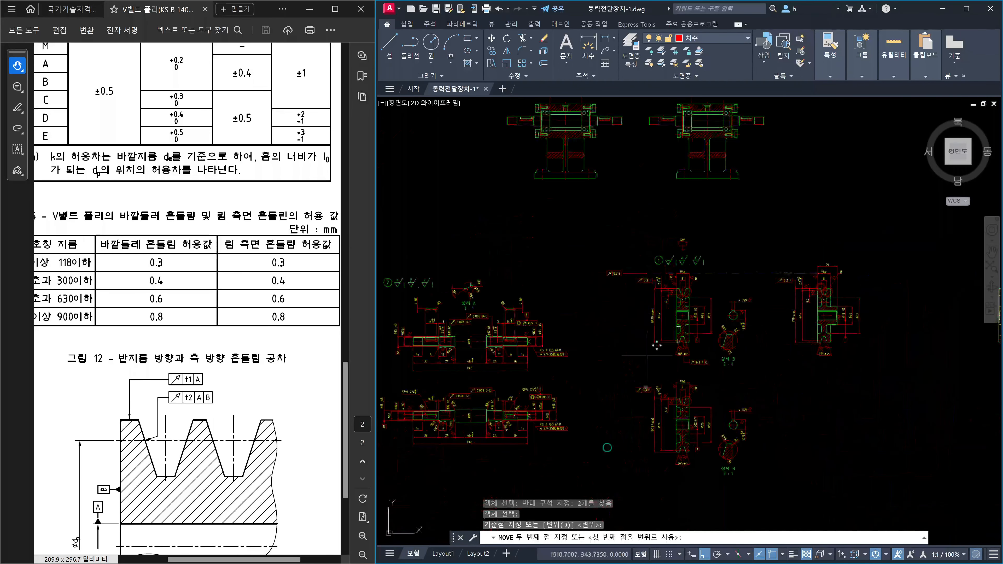
scroll(659, 371, up, 6)
scroll(766, 365, up, 4)
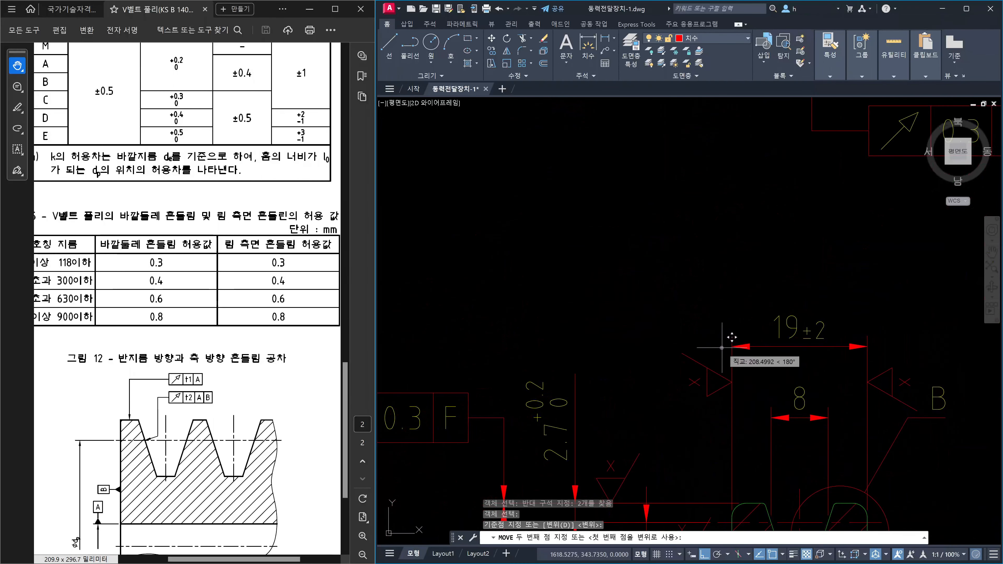
key(Escape)
Move the relocated 0.3 F runout frame and leader so the leader's arrow lines up with the 19±2 dimension line
scroll(737, 357, up, 3)
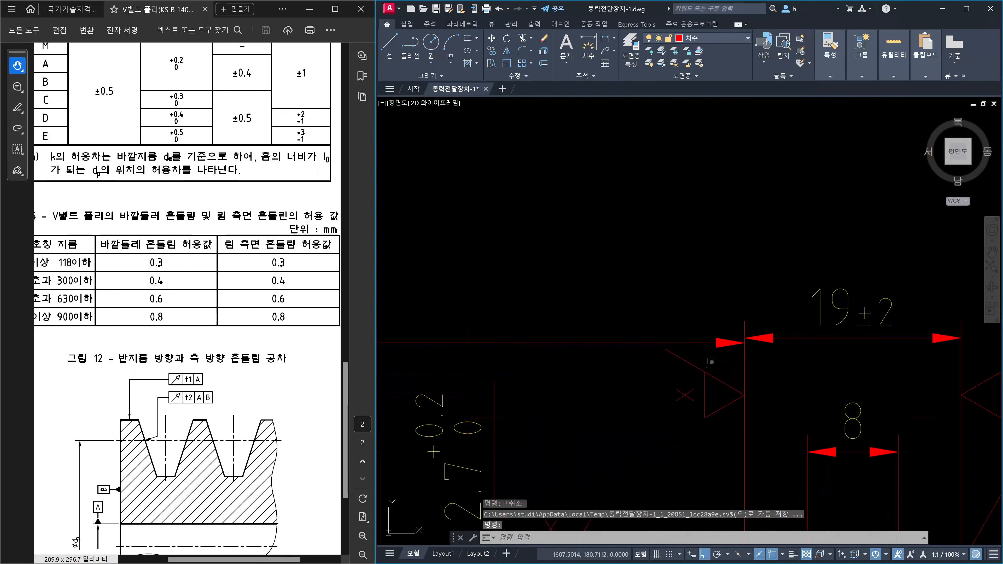
text(m)
key(Return)
click(496, 363)
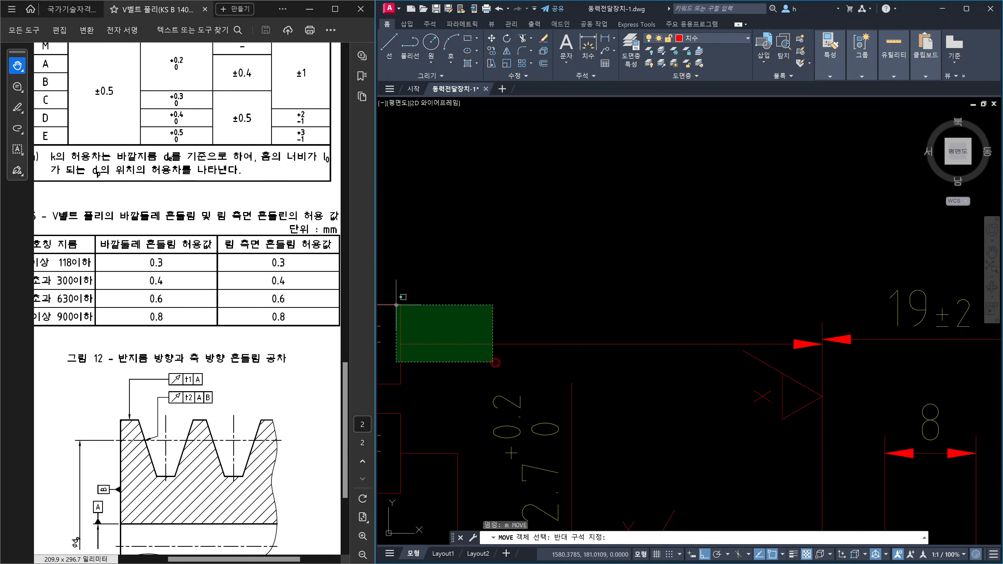
click(396, 305)
key(Return)
scroll(632, 339, down, 2)
scroll(636, 335, up, 5)
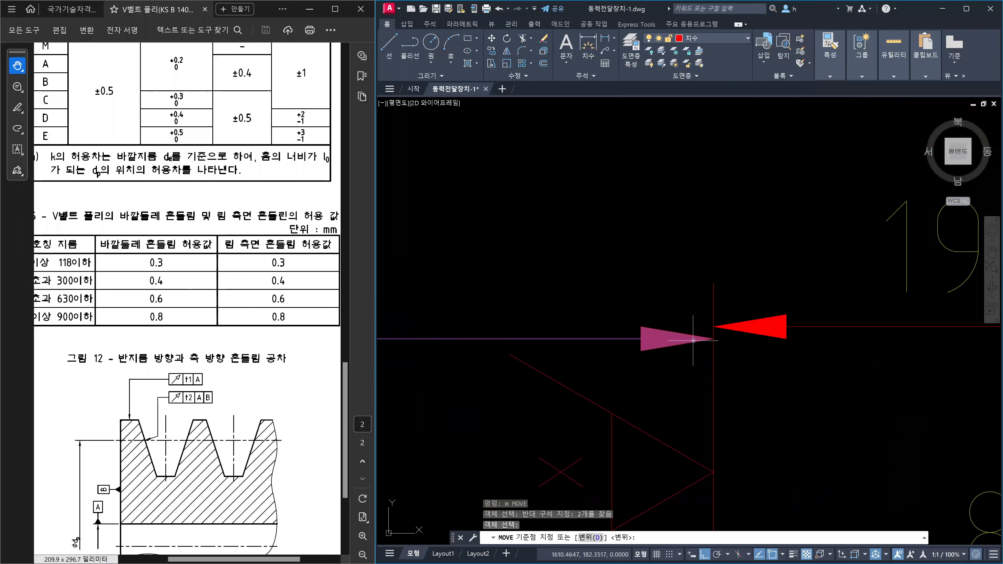
click(632, 335)
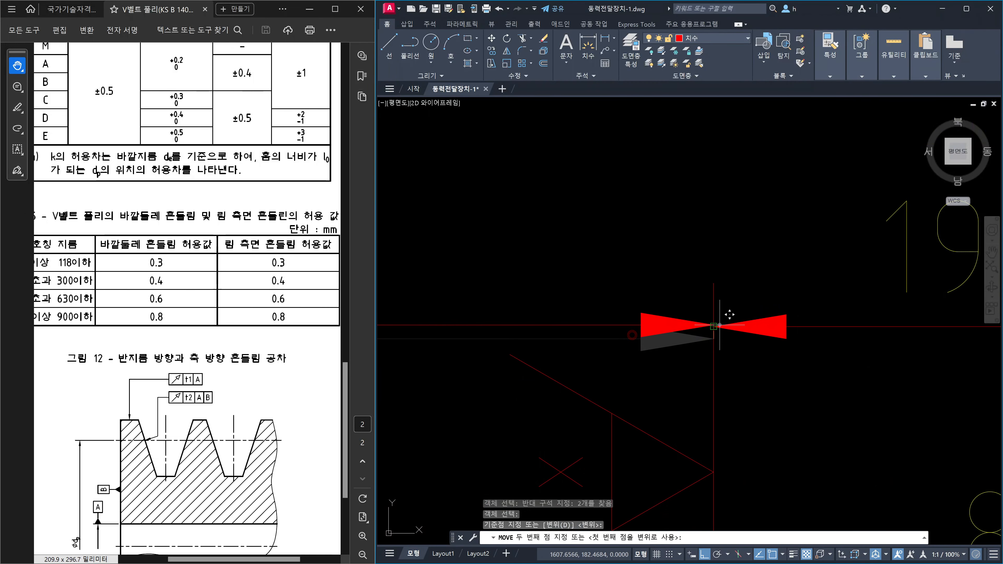
key(Escape)
Delete the protruding-hub pulley view together with all its dimensions and symbols
scroll(728, 313, down, 5)
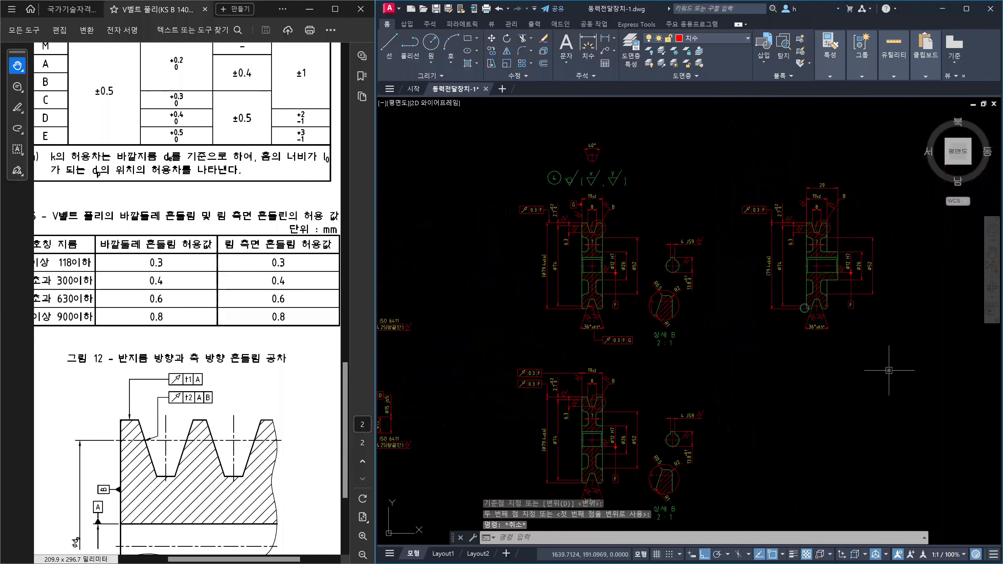
click(889, 370)
click(731, 145)
key(Delete)
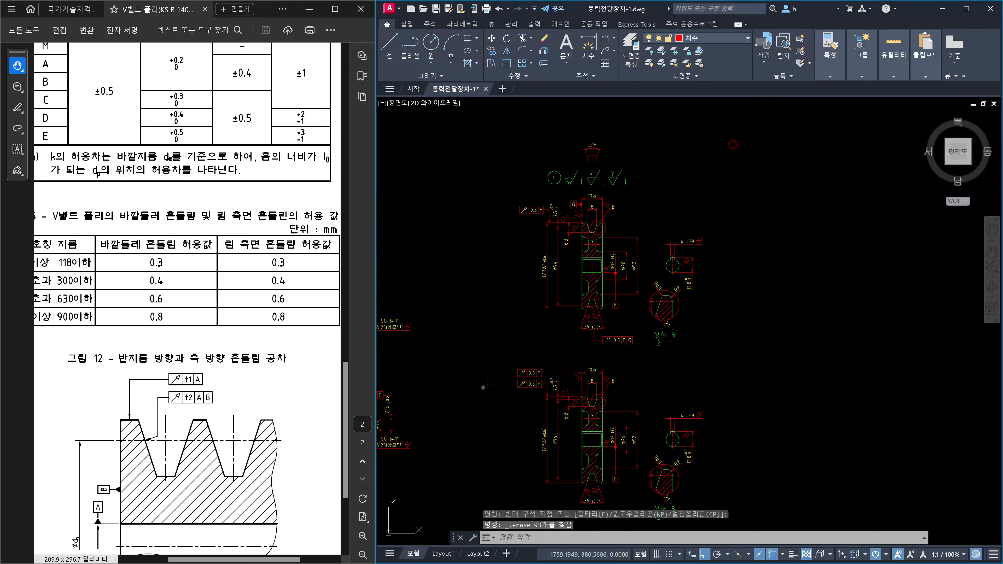
Examine the 0.3 F runout frame on the lower pulley's 19±2 dimension together with the pulley's side face and bore centerline
scroll(492, 385, up, 8)
middle_drag(655, 370, 671, 379)
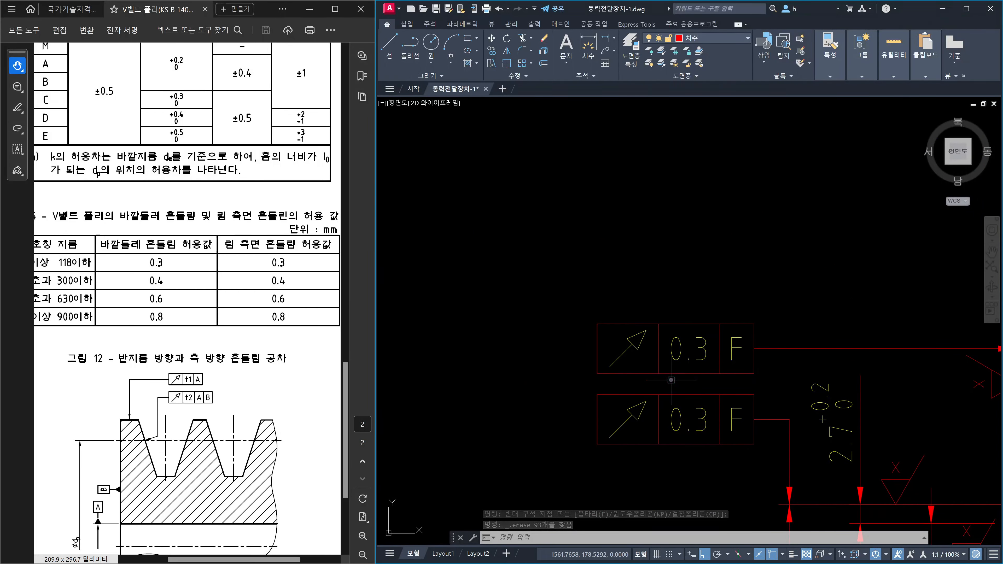
click(671, 380)
click(622, 317)
scroll(564, 233, down, 4)
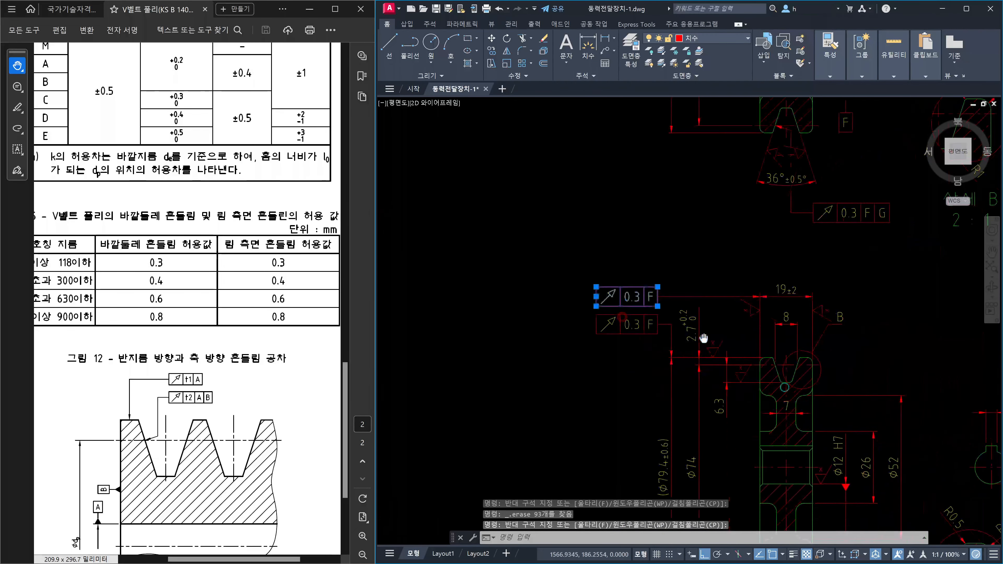
scroll(734, 405, up, 2)
click(747, 404)
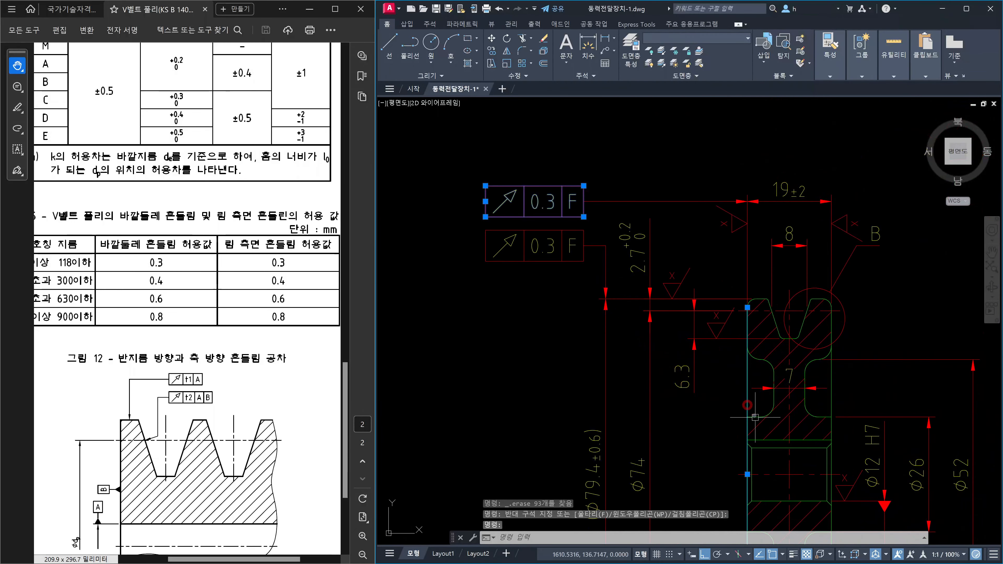
middle_drag(747, 404, 732, 303)
click(758, 372)
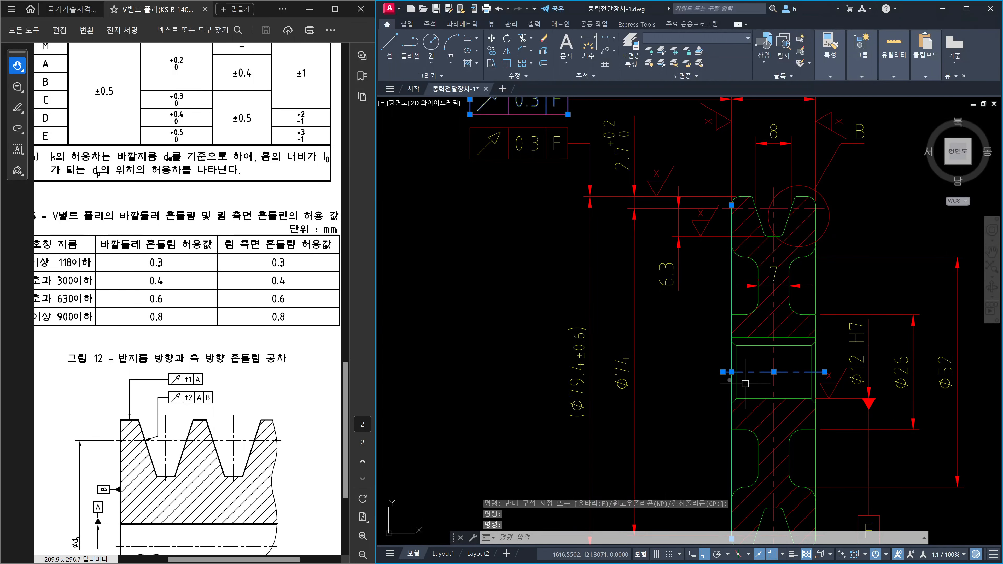
key(Escape)
middle_drag(711, 320, 849, 435)
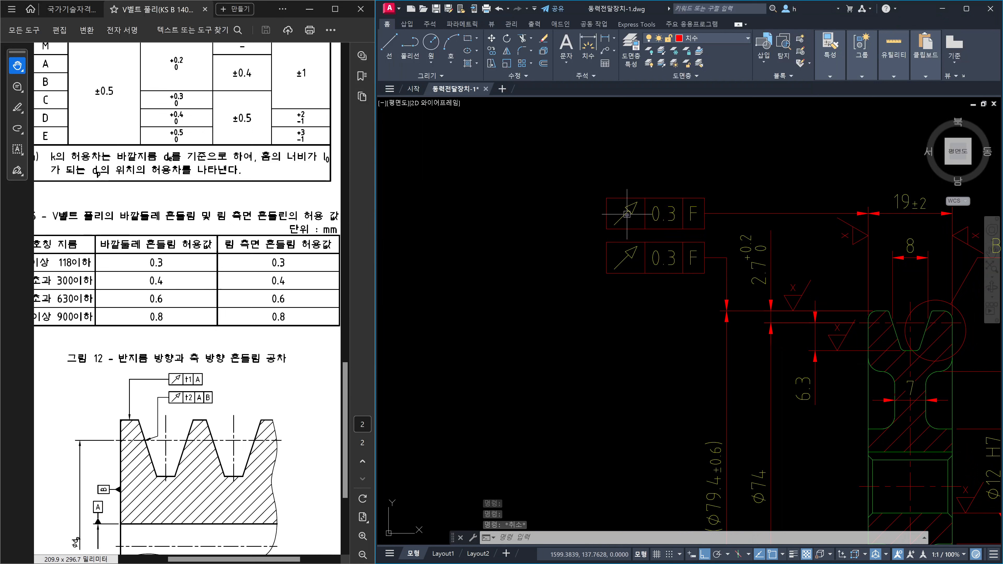
click(627, 215)
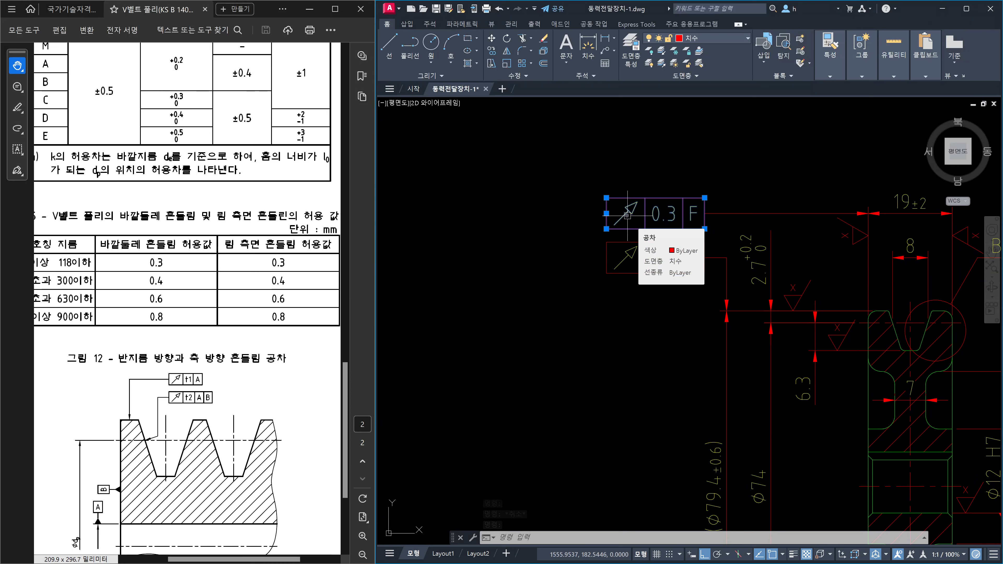
key(Escape)
scroll(661, 265, down, 8)
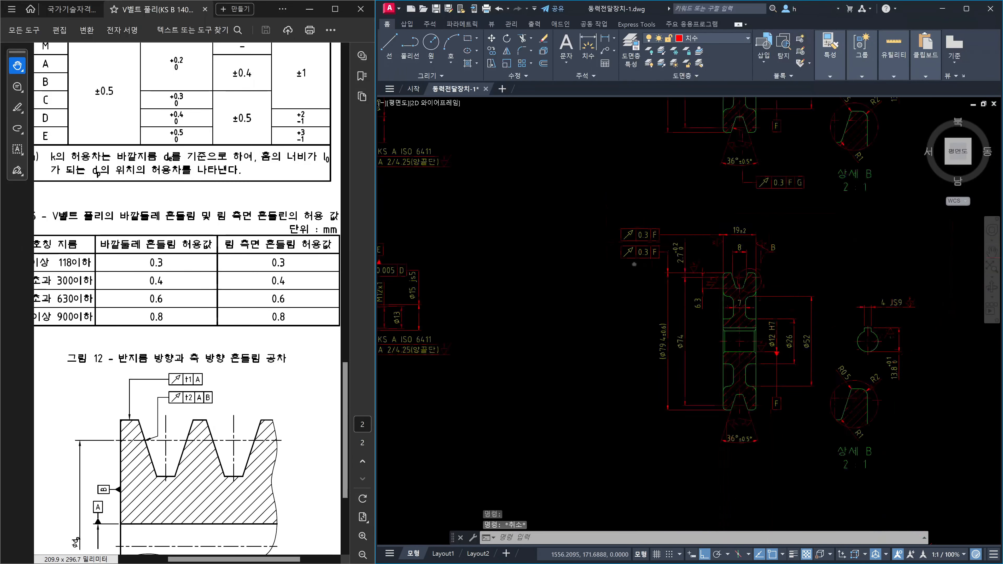
Examine the 0.009 B runout frame on the housing section view together with the end face beside the Ø32H7 bore
scroll(662, 265, up, 10)
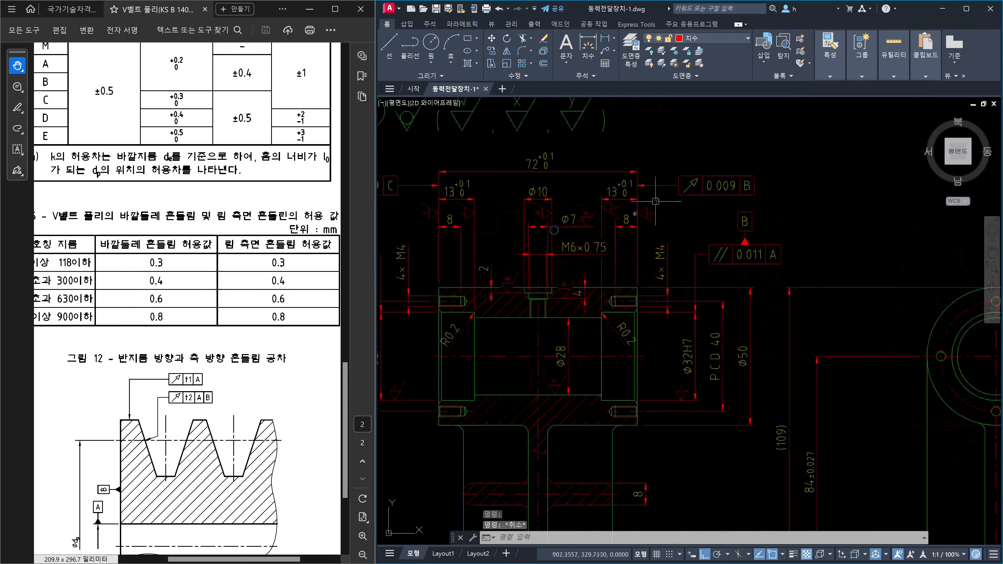
click(708, 205)
click(689, 163)
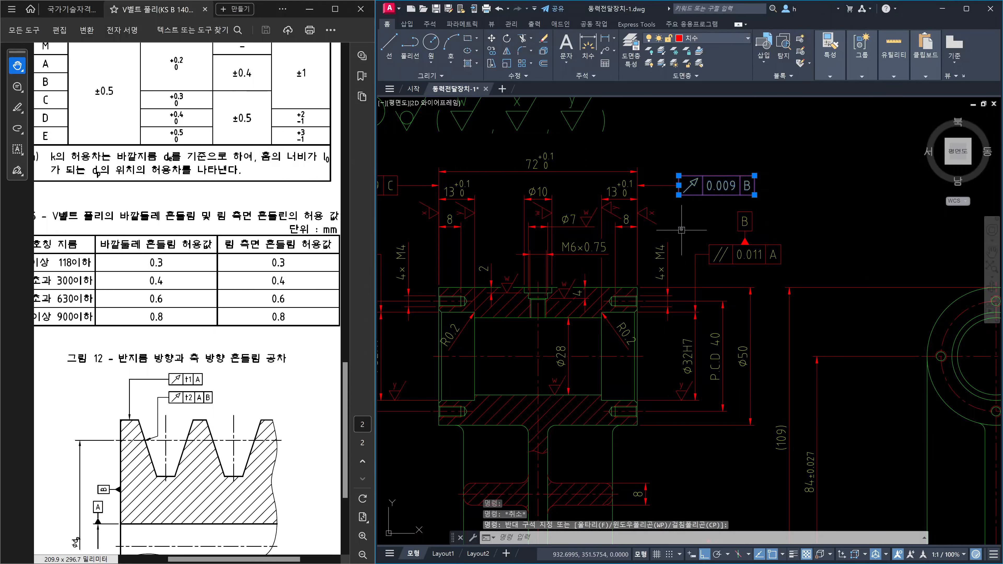
key(Escape)
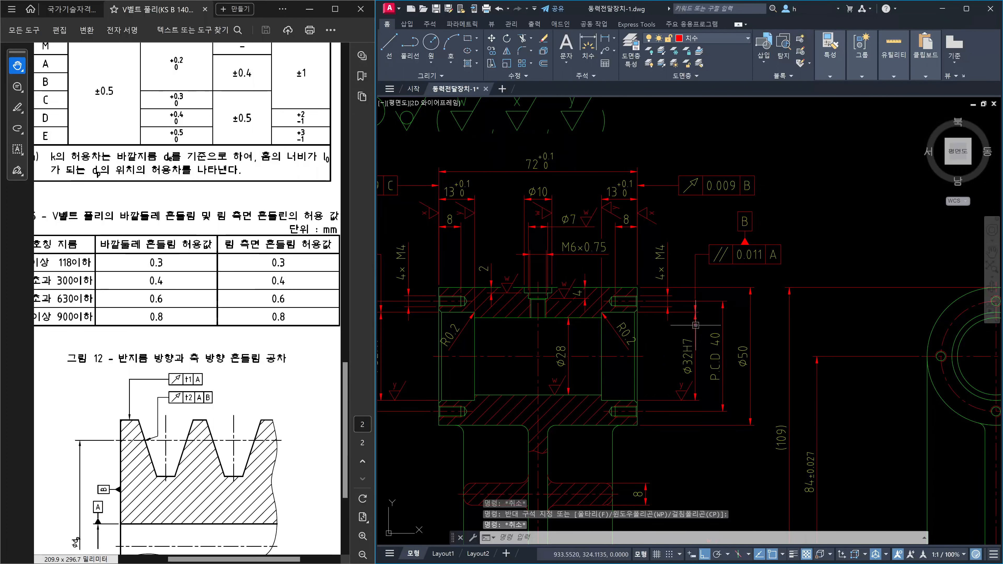
drag(642, 391, 697, 437)
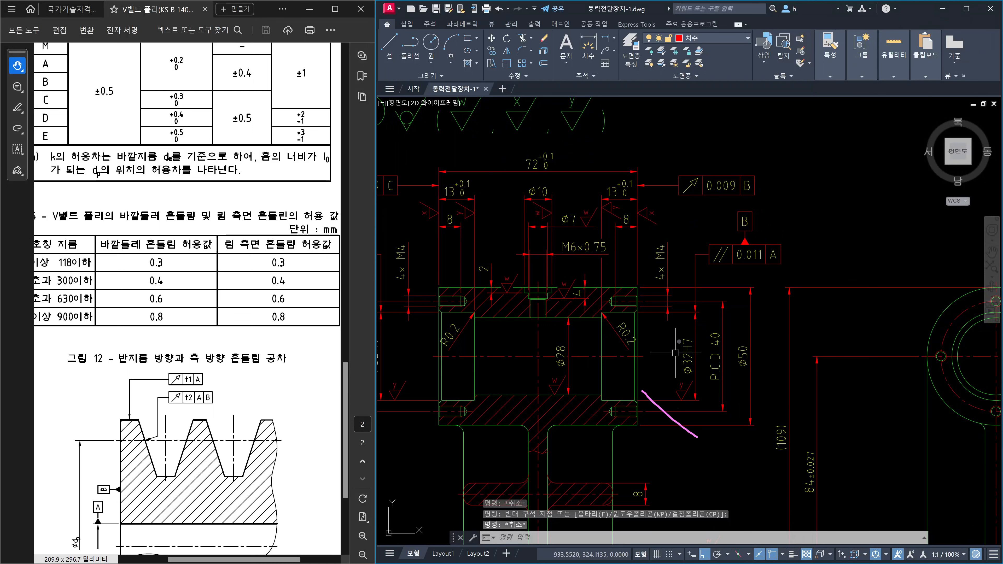
drag(640, 388, 644, 406)
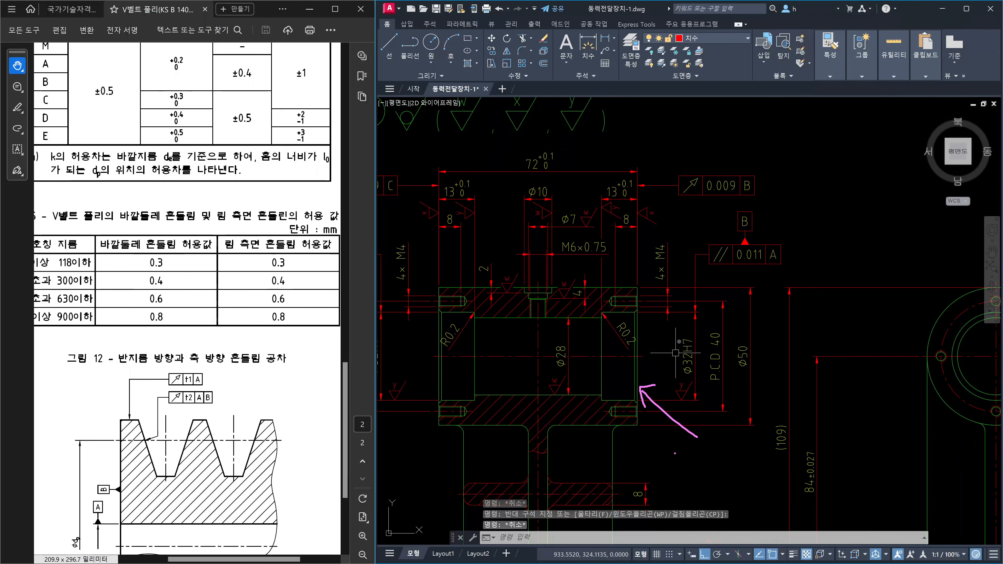
mouse_move(696, 475)
mouse_down()
mouse_move(702, 485)
mouse_move(742, 474)
mouse_move(734, 479)
mouse_up()
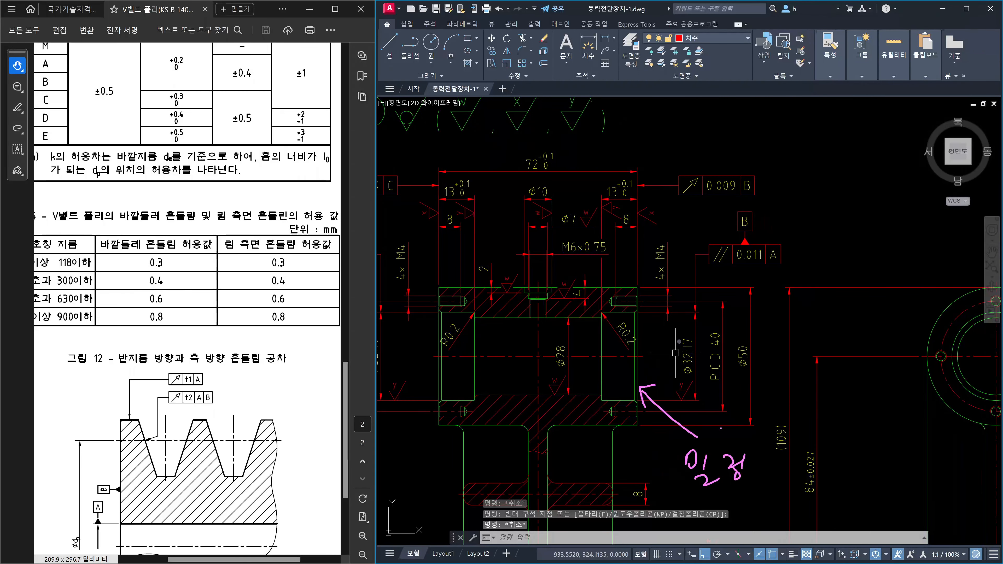
drag(602, 357, 641, 353)
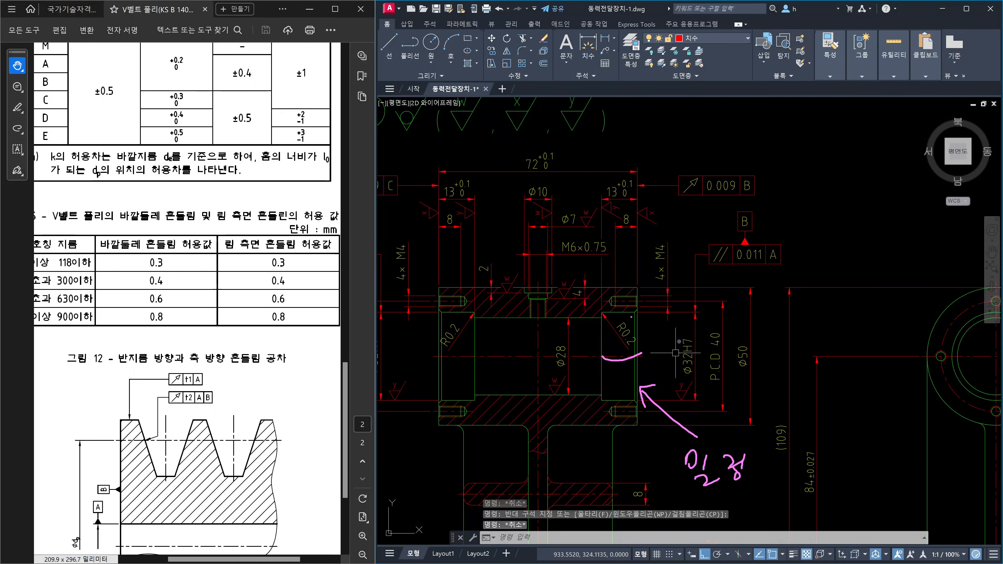
drag(636, 292, 633, 393)
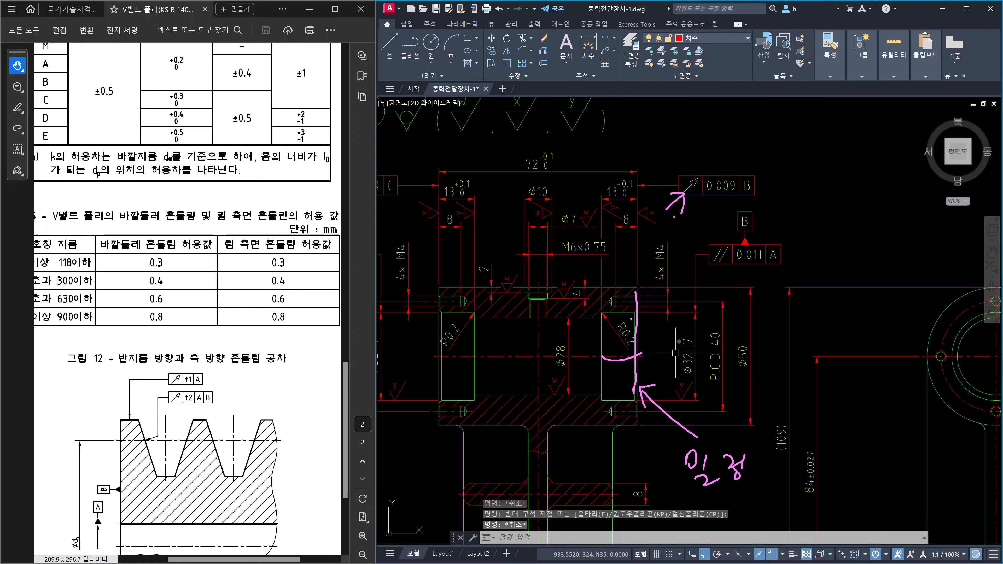
drag(801, 191, 813, 214)
mouse_move(798, 227)
mouse_down()
mouse_move(875, 221)
mouse_move(870, 246)
mouse_up()
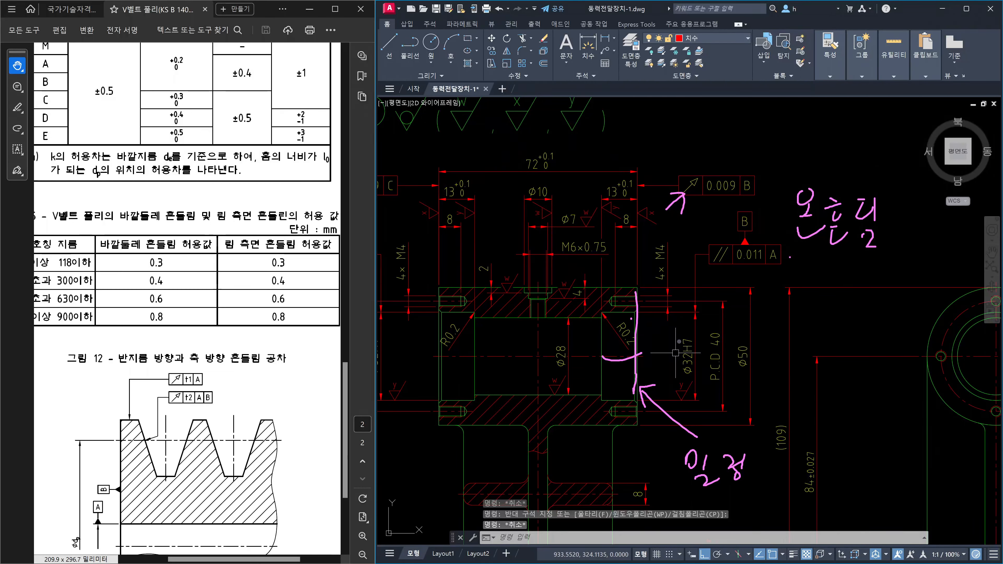
drag(782, 259, 880, 251)
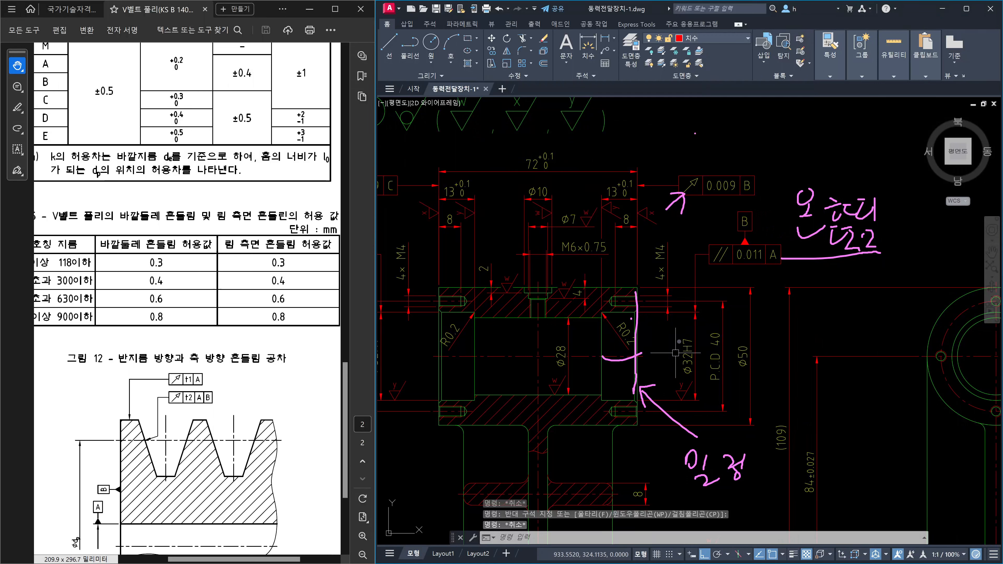
drag(695, 133, 693, 152)
mouse_move(744, 455)
mouse_down()
mouse_move(744, 474)
mouse_move(681, 433)
mouse_move(727, 514)
mouse_up()
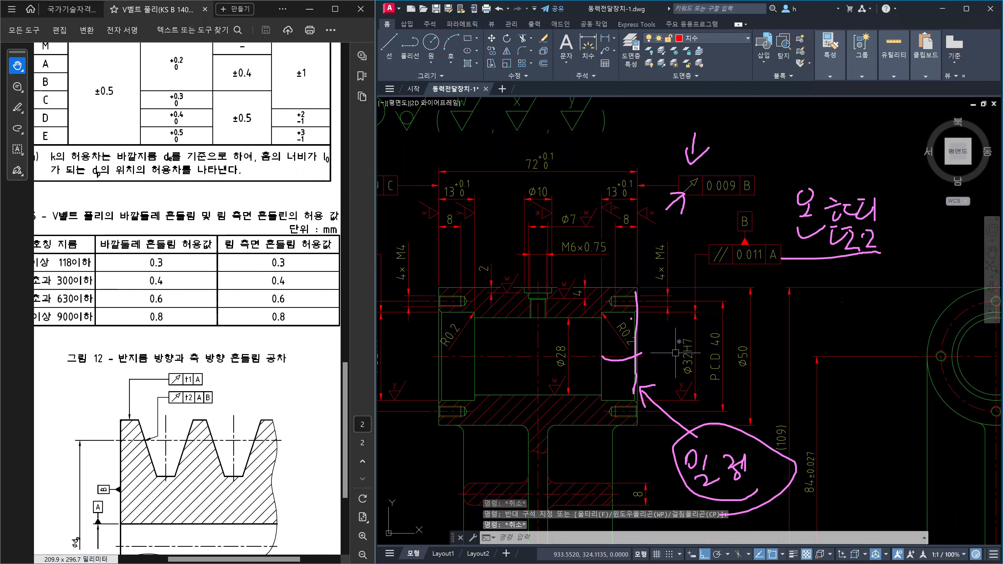
mouse_move(844, 324)
mouse_down()
mouse_move(845, 257)
mouse_move(856, 291)
mouse_up()
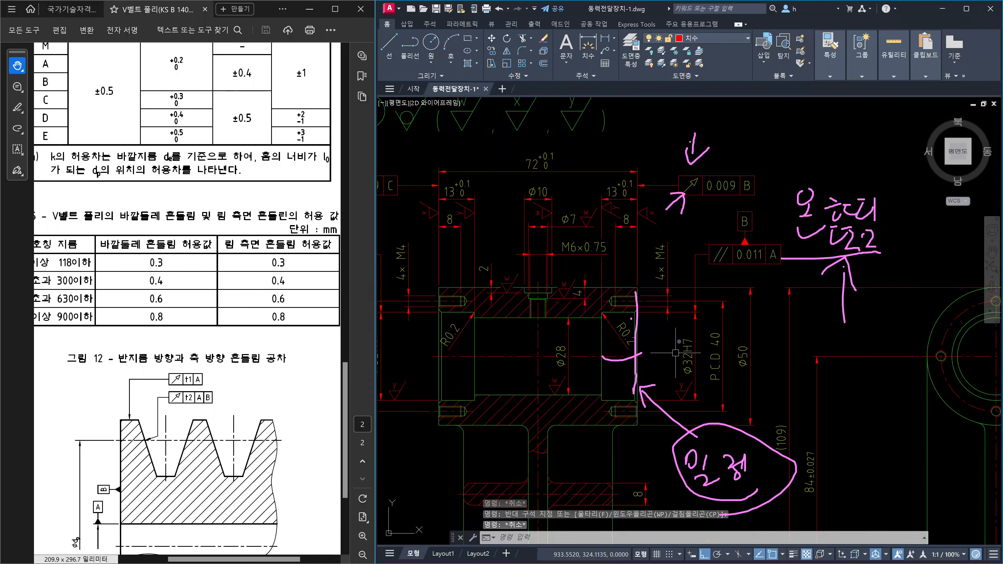
drag(688, 169, 717, 147)
drag(651, 335, 647, 347)
key(Escape)
Change the symbol of the 0.3 F frame on the lower pulley's 19±2 dimension to total runout
scroll(628, 276, down, 8)
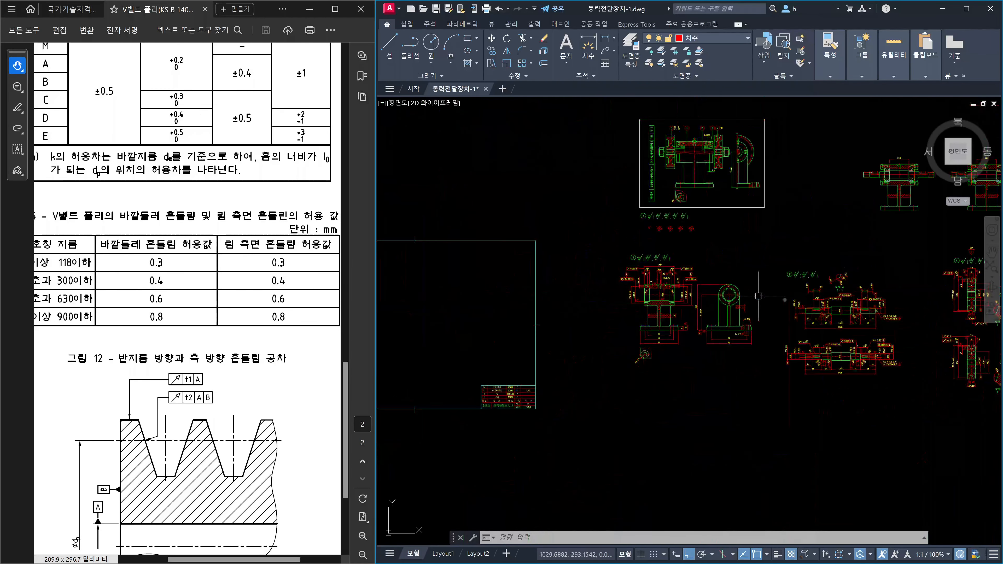
scroll(639, 276, up, 8)
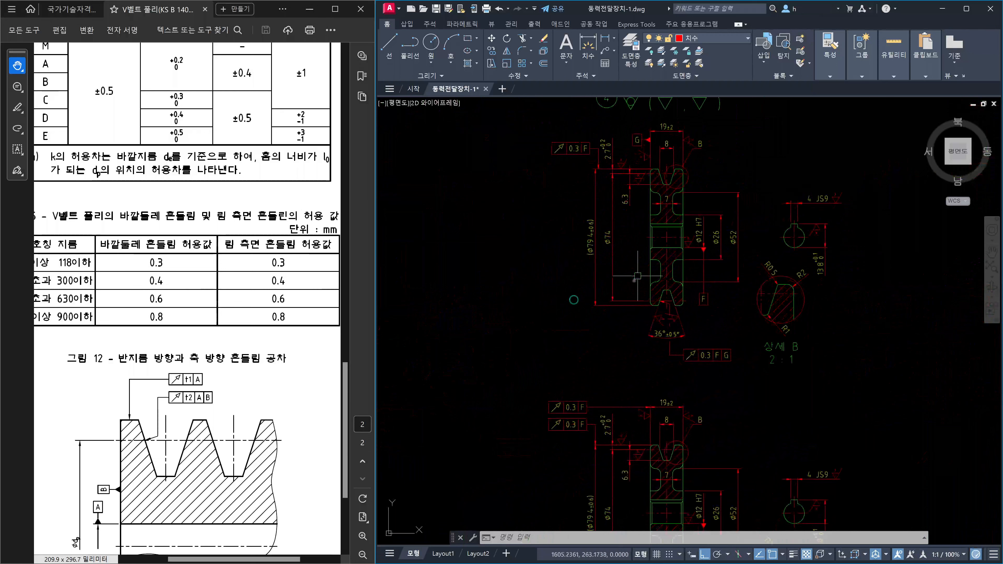
scroll(584, 432, up, 4)
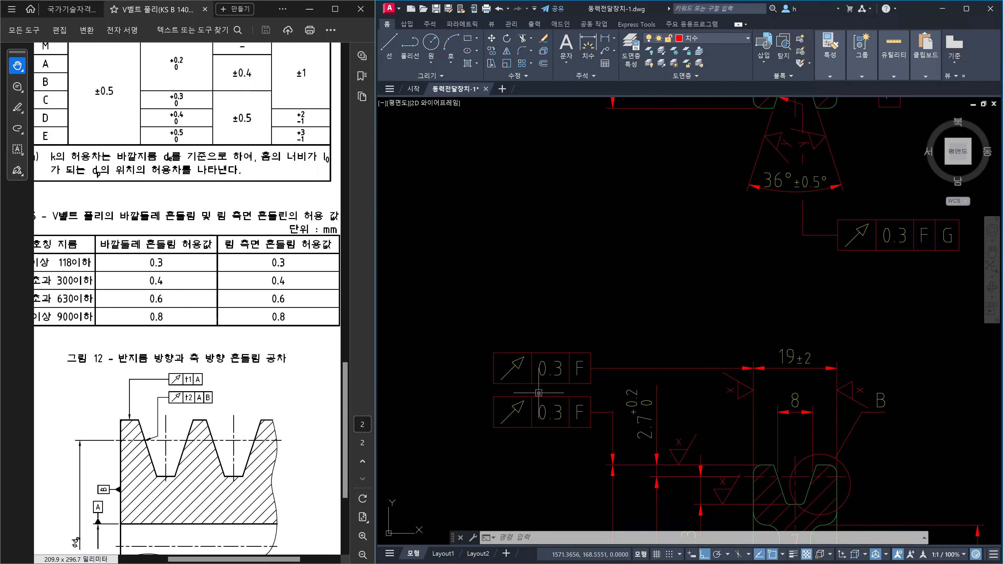
double_click(519, 365)
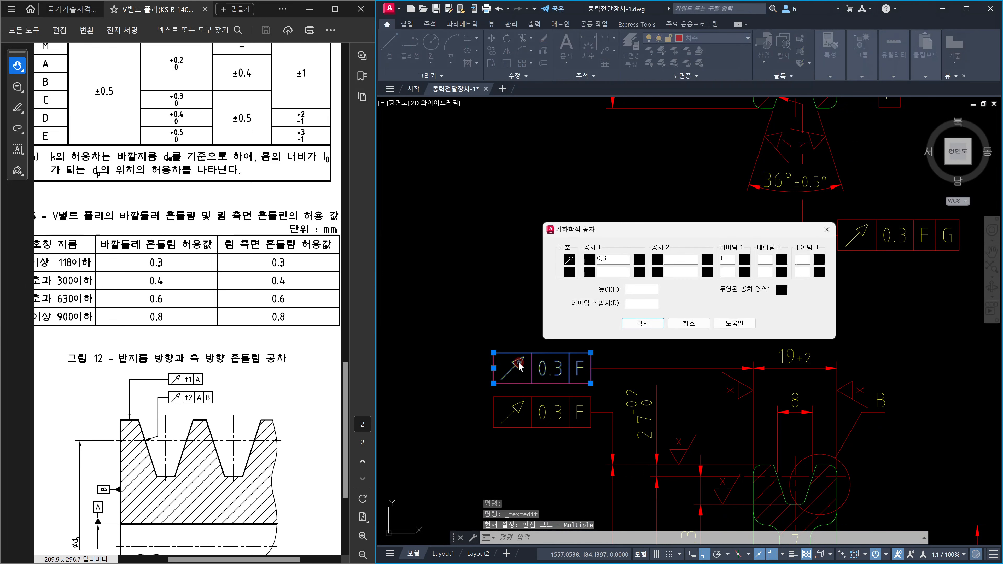
click(571, 260)
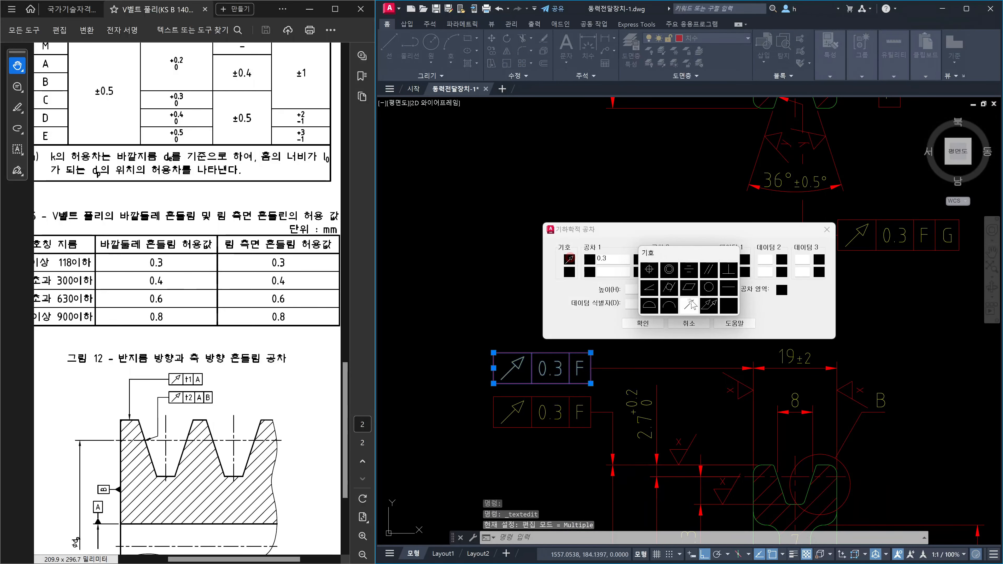
click(707, 305)
click(647, 323)
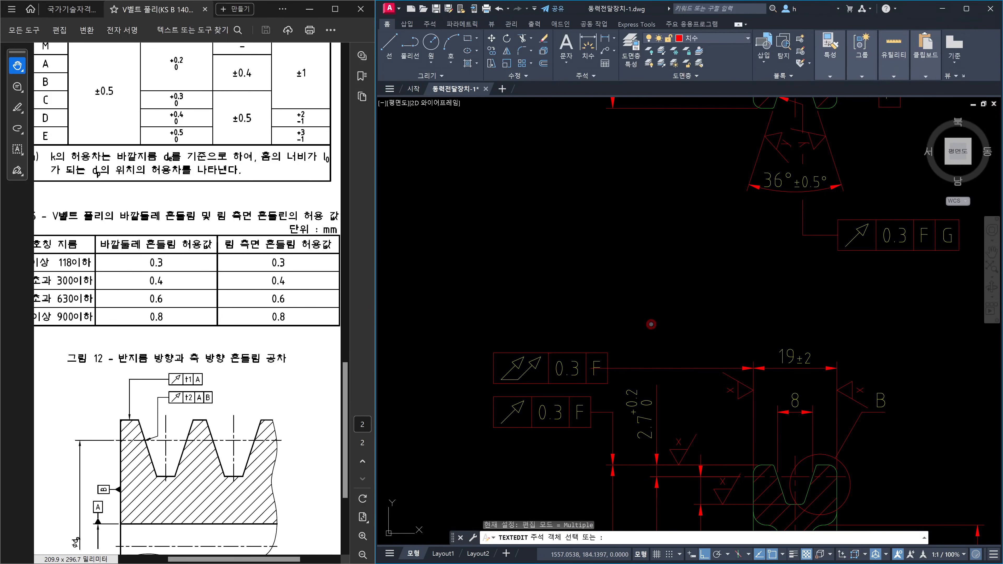
key(Escape)
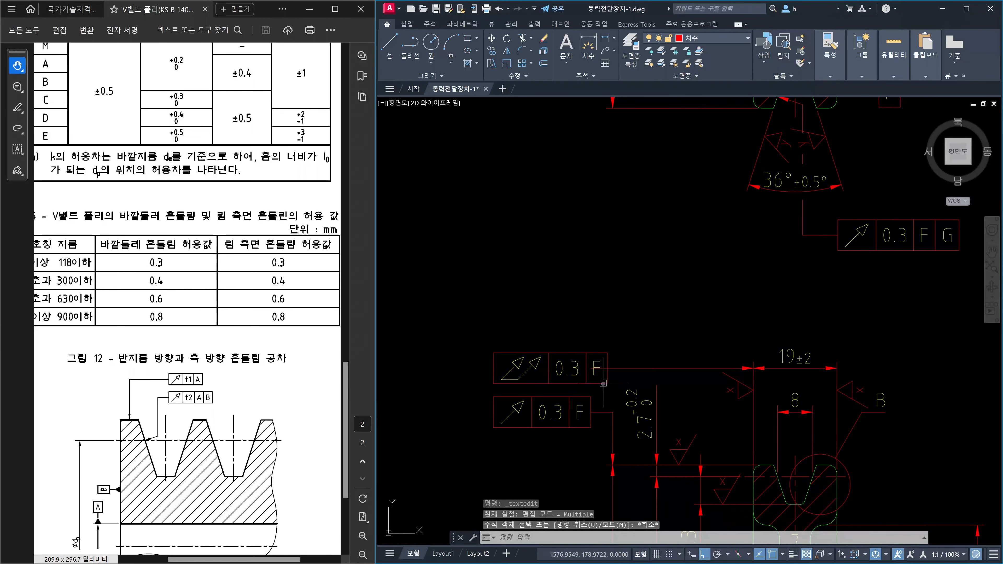
Move the total runout 0.3 F frame horizontally along its leader until it lines up with the circular runout frame beneath it
text(m)
key(Return)
click(598, 382)
key(Return)
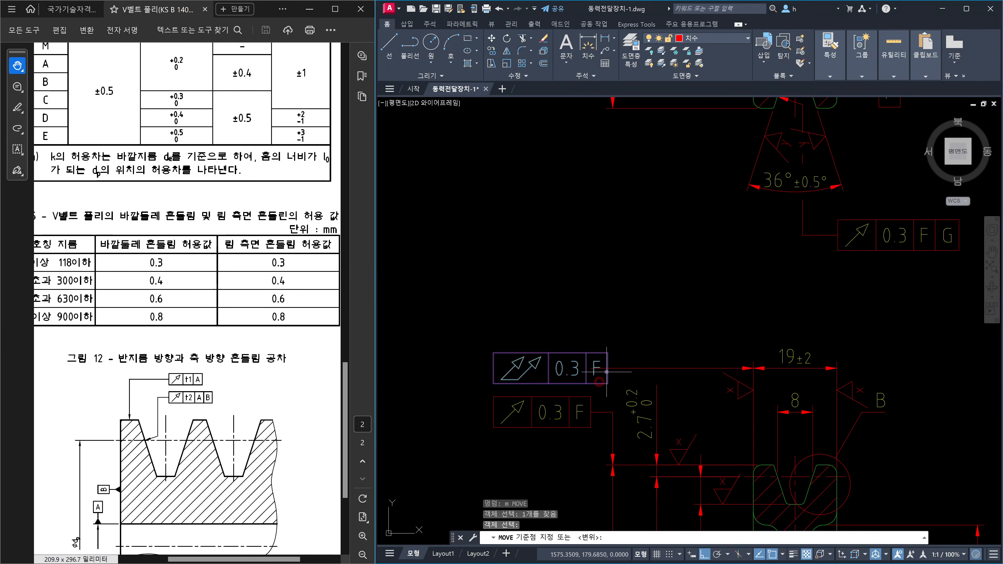
scroll(606, 369, up, 5)
click(610, 368)
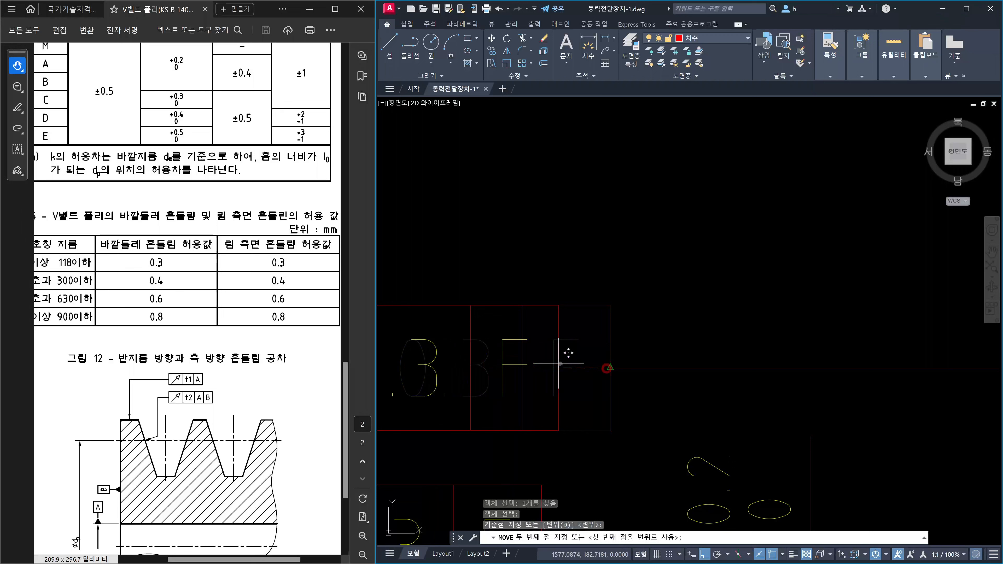
click(557, 368)
scroll(558, 368, down, 4)
key(Escape)
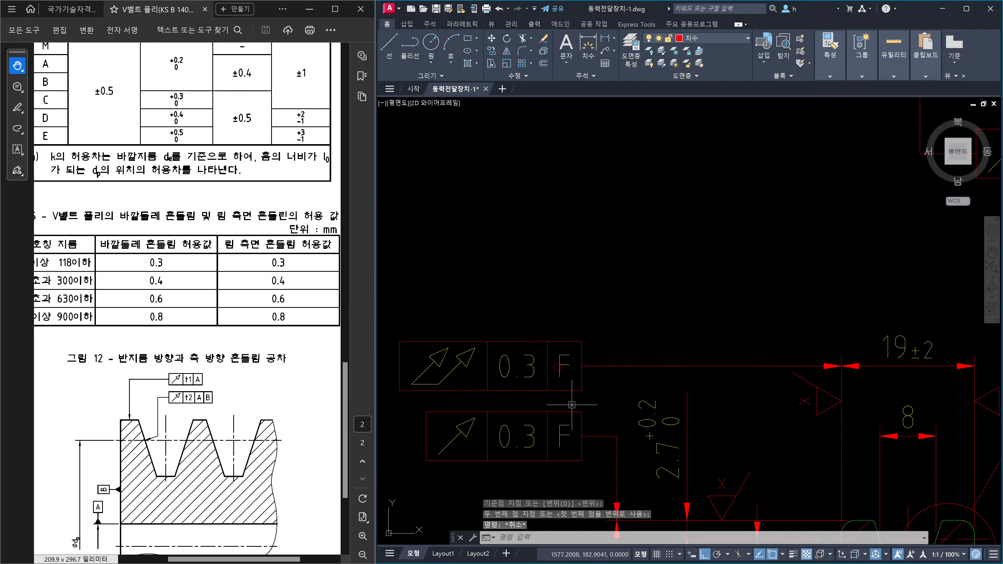
Examine the lower pulley's total runout 0.3 F frame and compare its toleranced side face with the upper pulley view
click(542, 309)
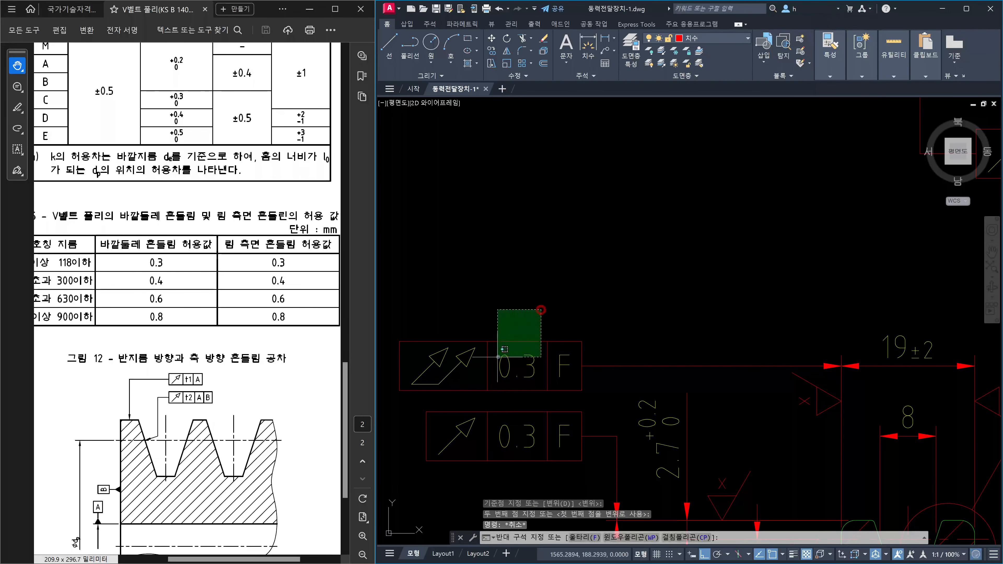
click(496, 348)
scroll(596, 338, down, 4)
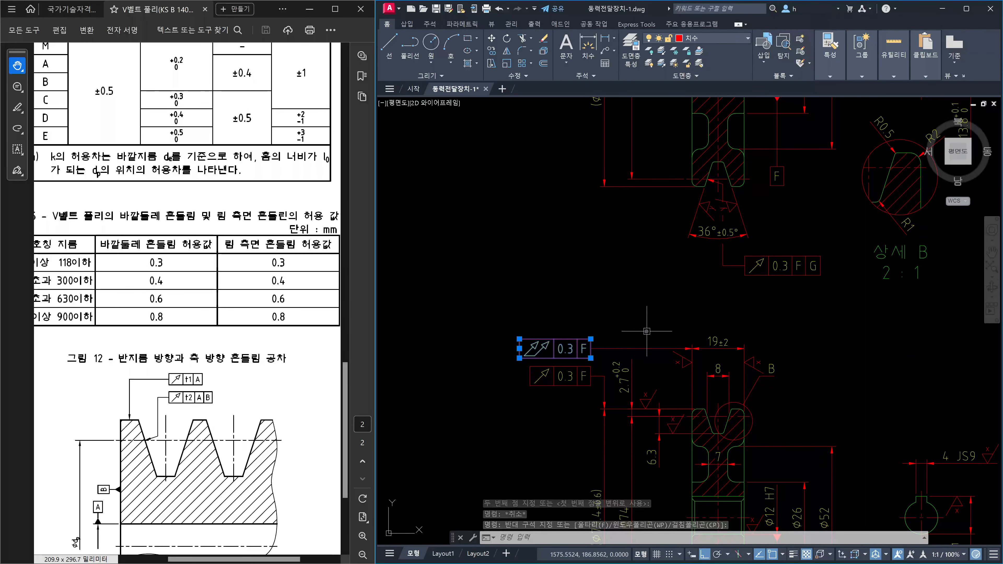
middle_drag(700, 497, 693, 464)
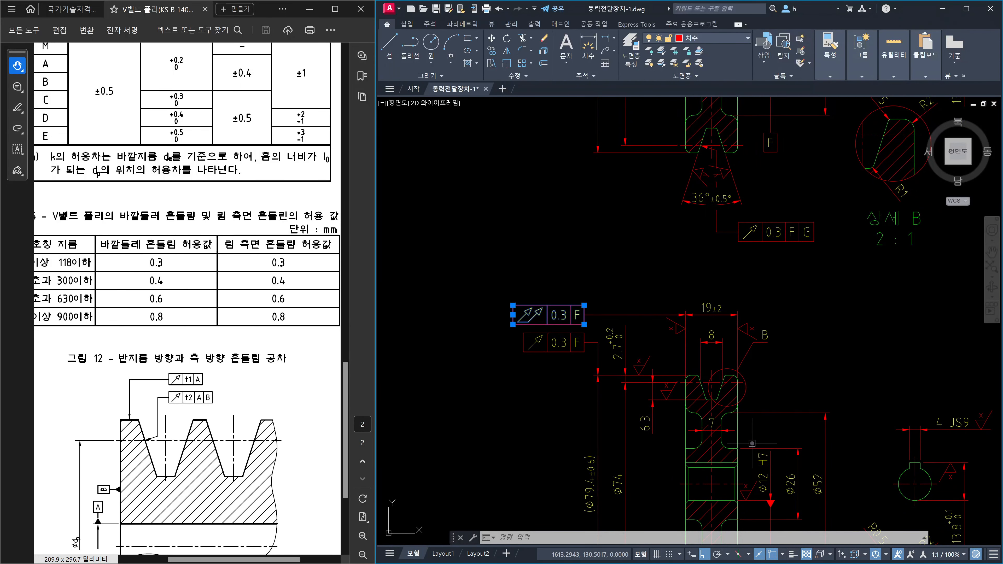
key(Escape)
scroll(687, 486, up, 4)
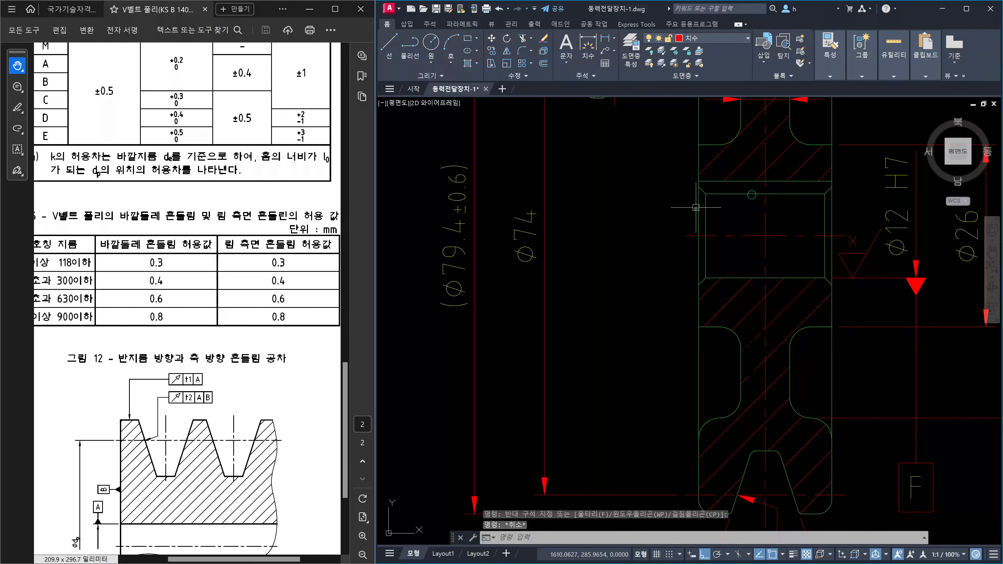
click(832, 310)
key(Escape)
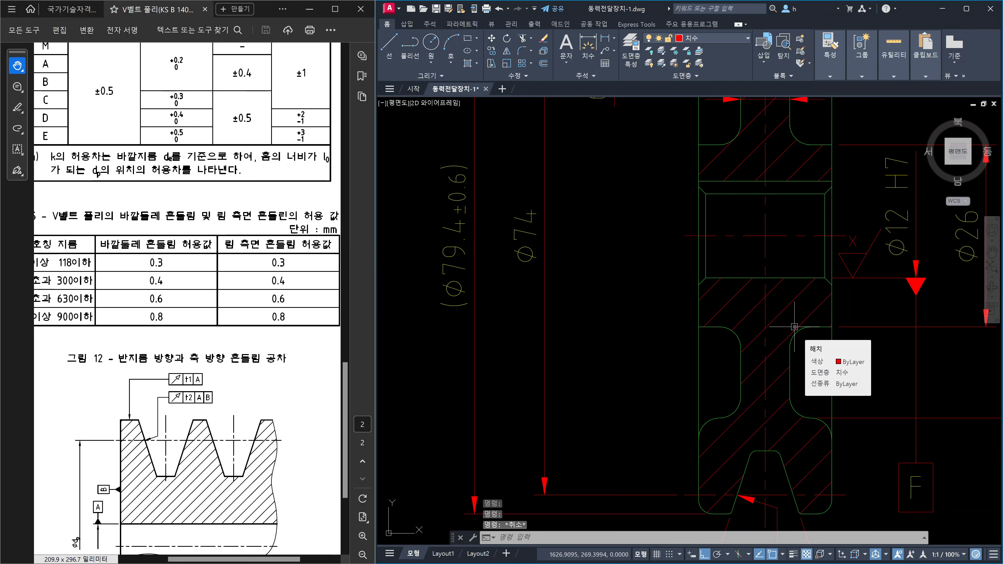
scroll(699, 323, down, 4)
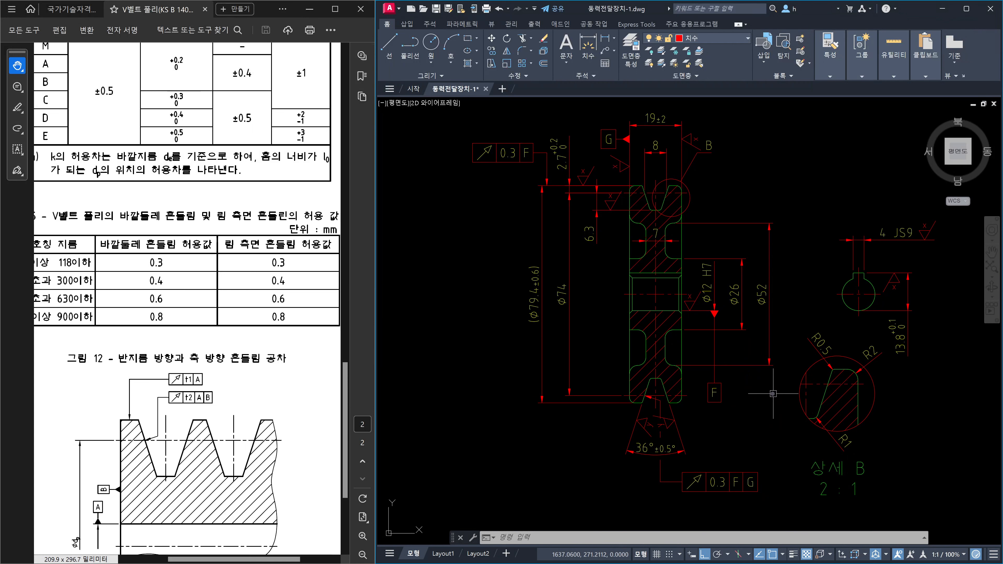
scroll(681, 337, down, 3)
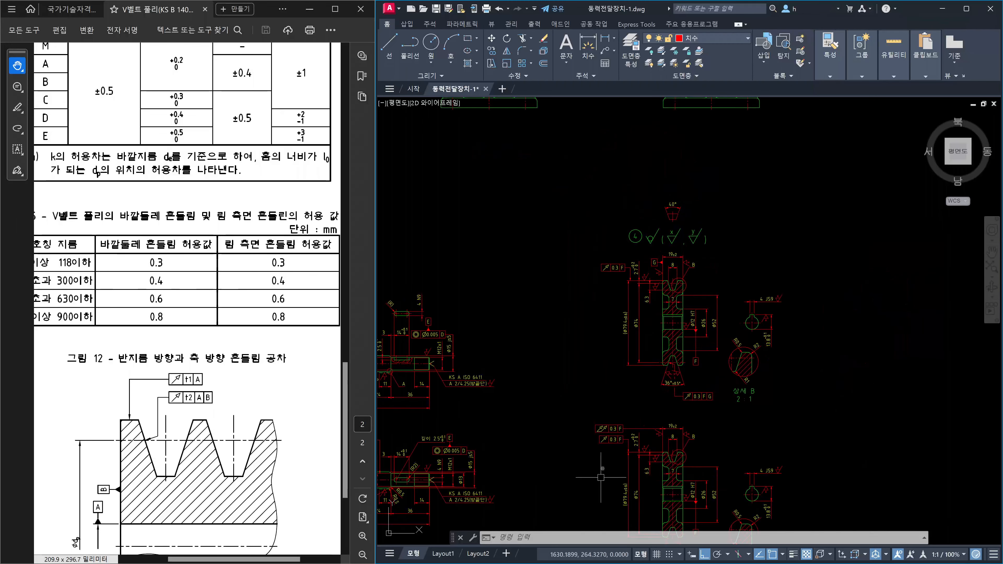
scroll(606, 461, up, 4)
click(616, 425)
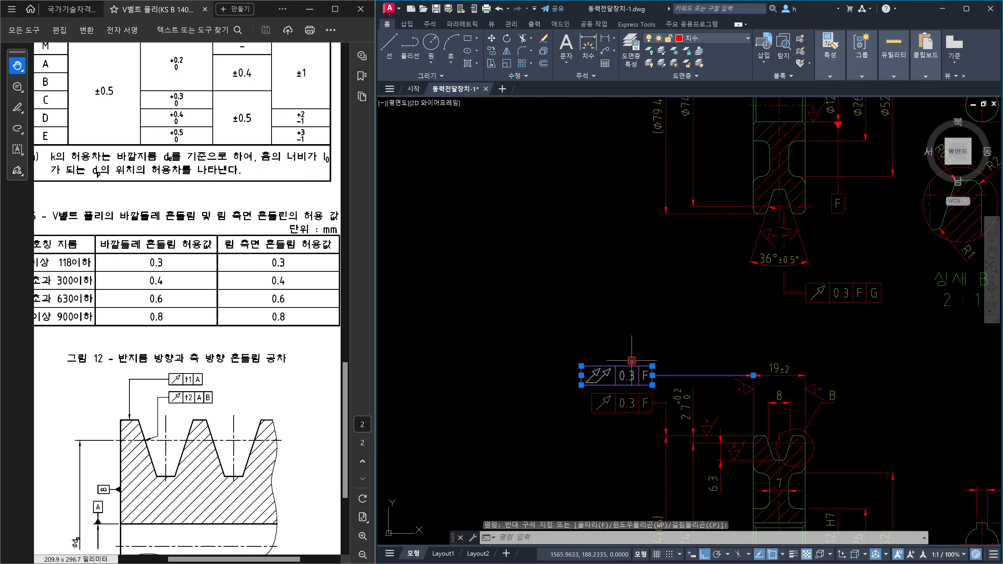
key(Escape)
middle_drag(763, 233, 767, 385)
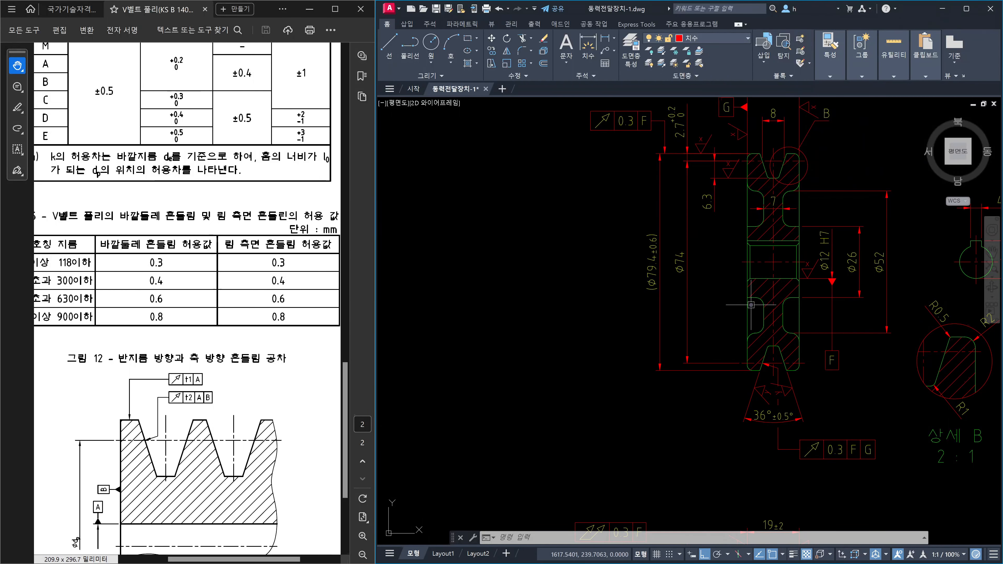
Examine the upper pulley's hub face beside the Ø12 H7 bore and the marked 11 mm shaft section near detail A
scroll(833, 279, up, 4)
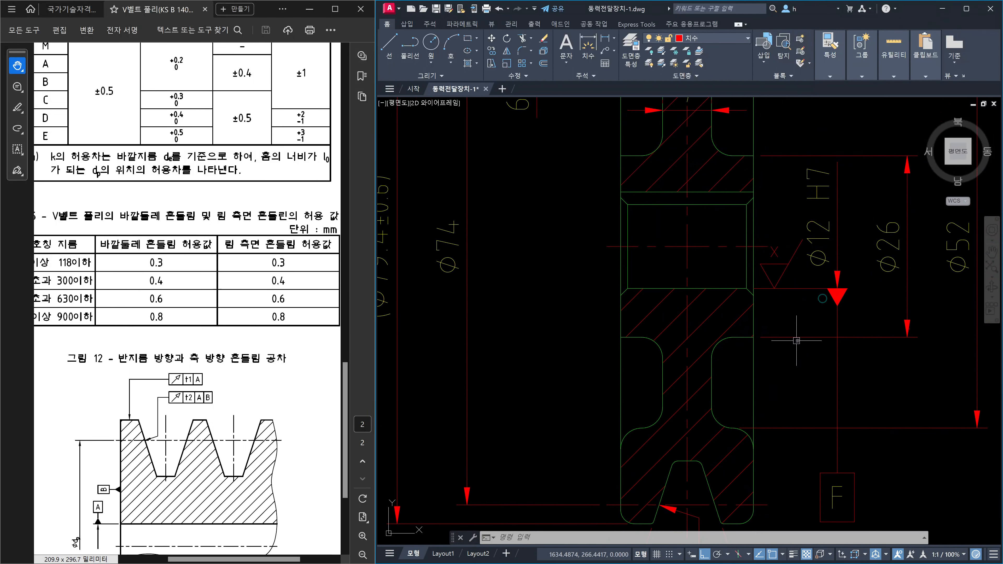
middle_drag(797, 340, 731, 352)
key(Escape)
key(Escape)
key(Escape)
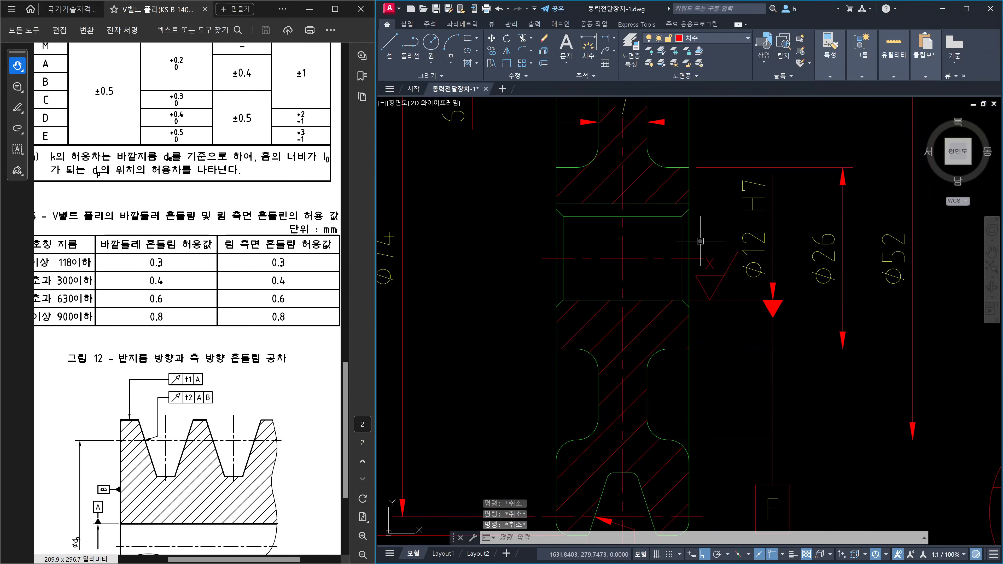
scroll(700, 241, down, 10)
scroll(571, 277, up, 6)
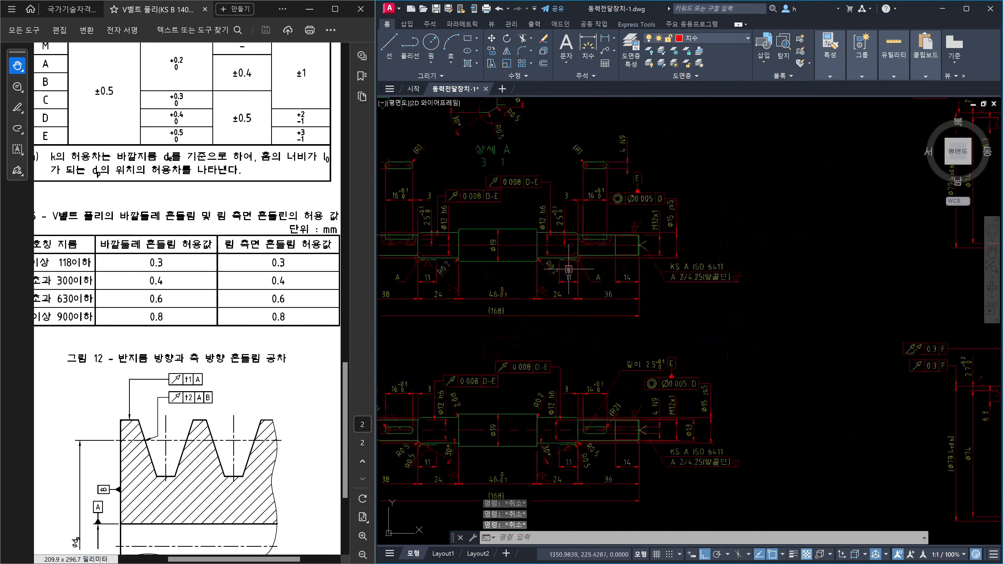
scroll(568, 269, up, 8)
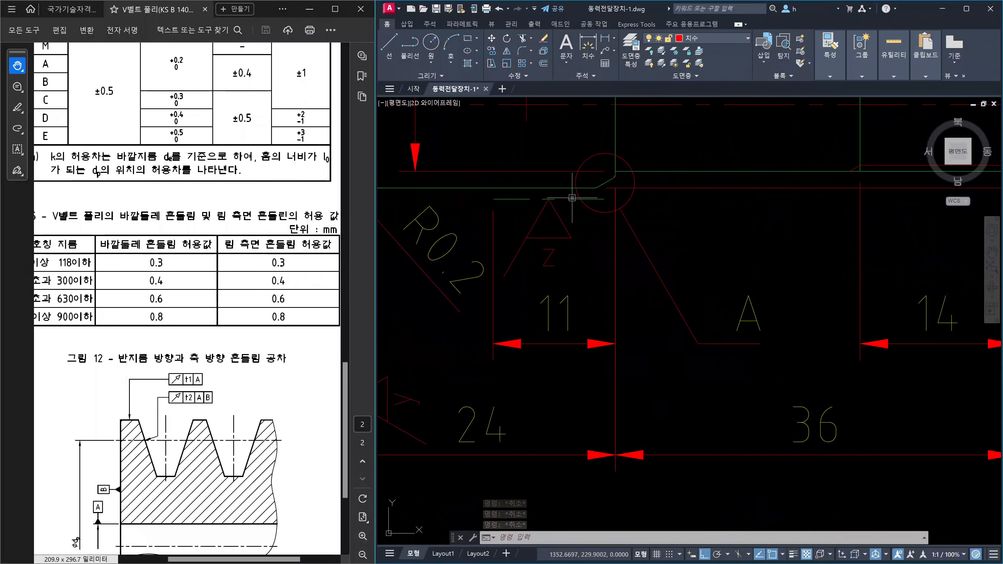
click(572, 198)
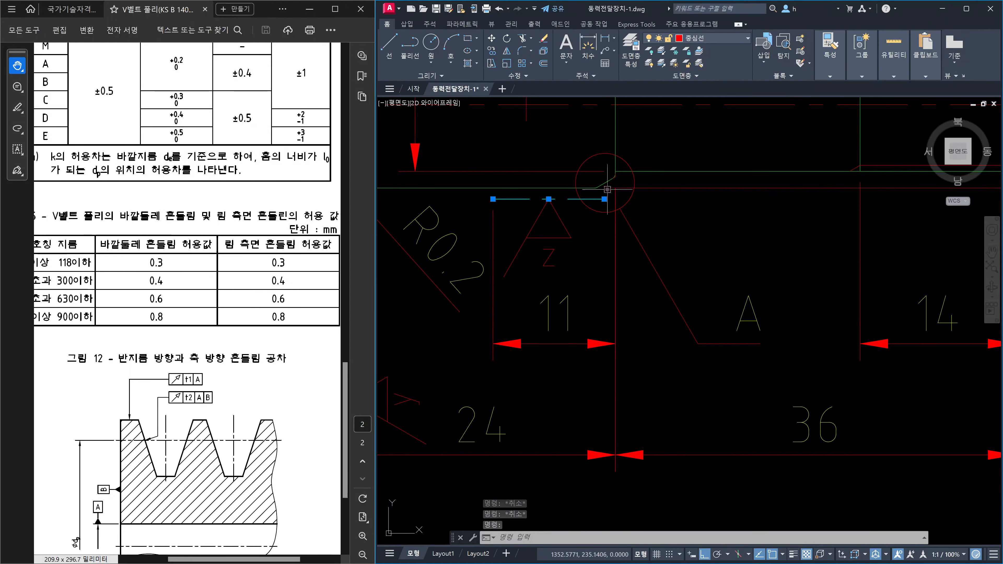
scroll(631, 198, down, 15)
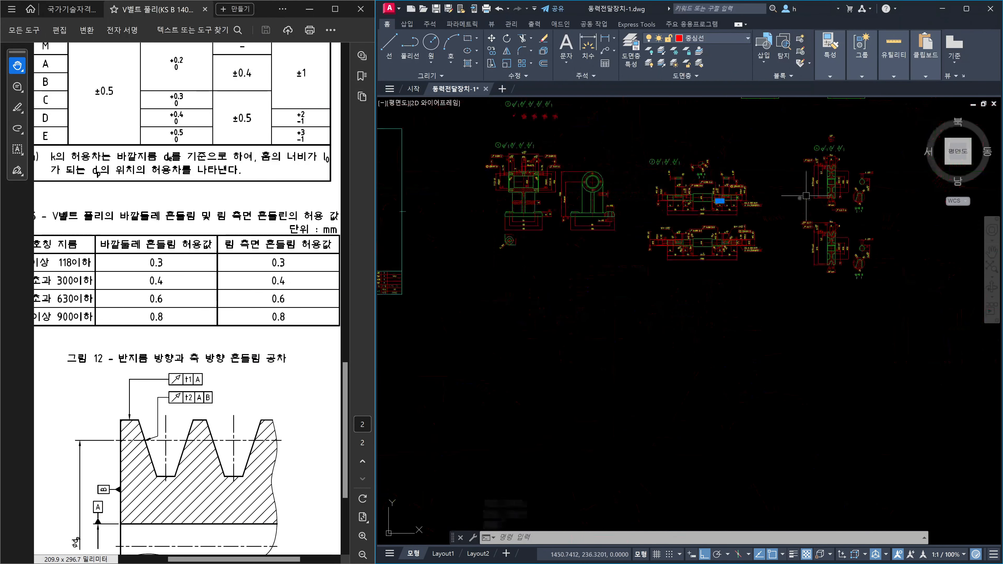
key(Escape)
Copy the upper pulley section with its dimensions, keyway view and detail B horizontally into the empty area beyond the original
scroll(805, 198, up, 8)
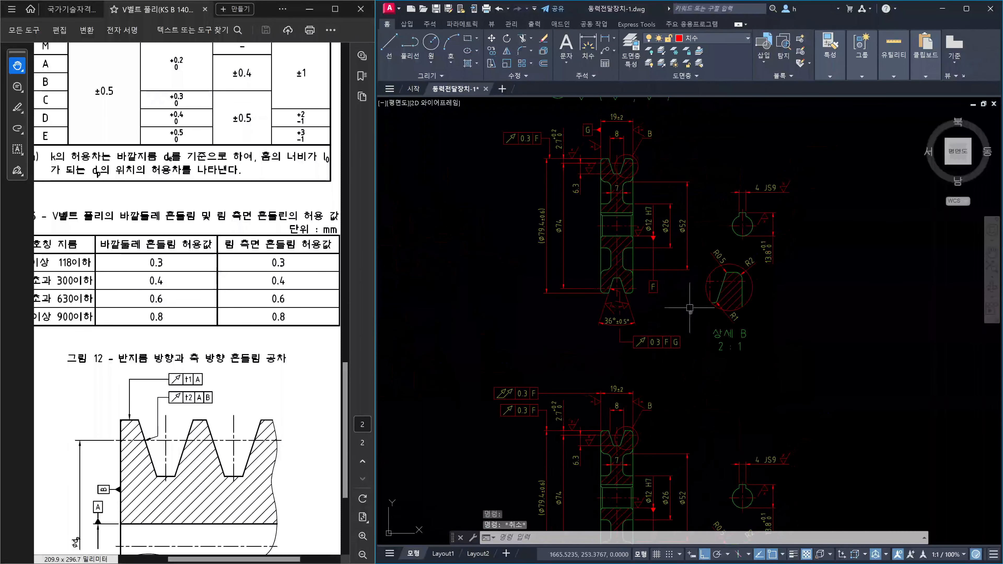
key(Escape)
key(Escape)
text(c)
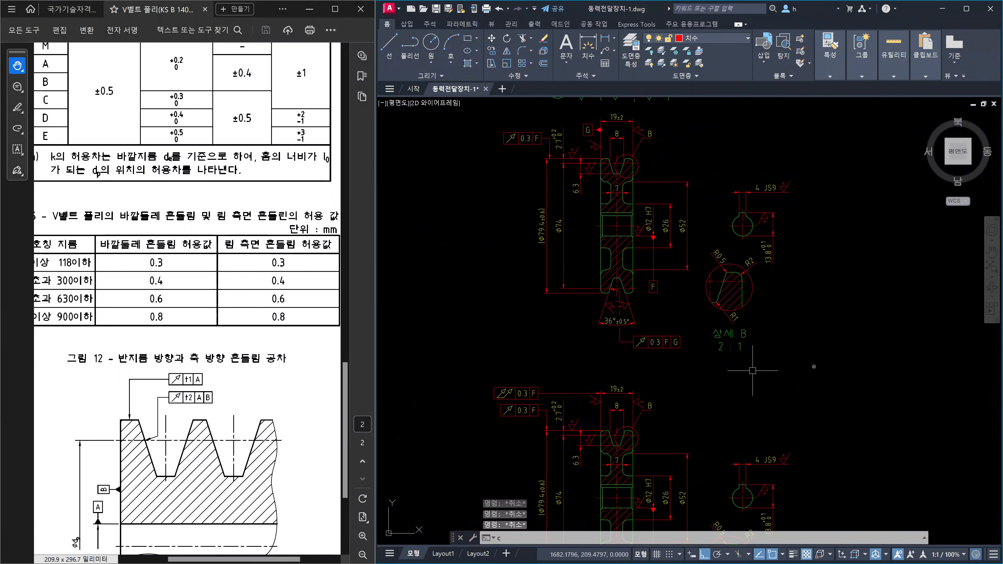
text(o)
key(Return)
click(813, 361)
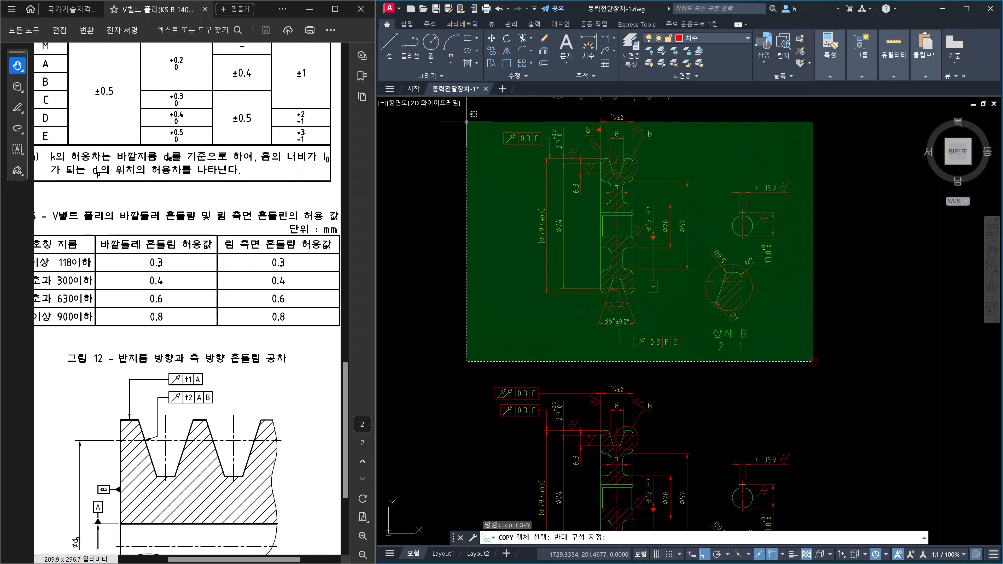
click(467, 115)
key(Return)
click(512, 285)
scroll(767, 285, down, 4)
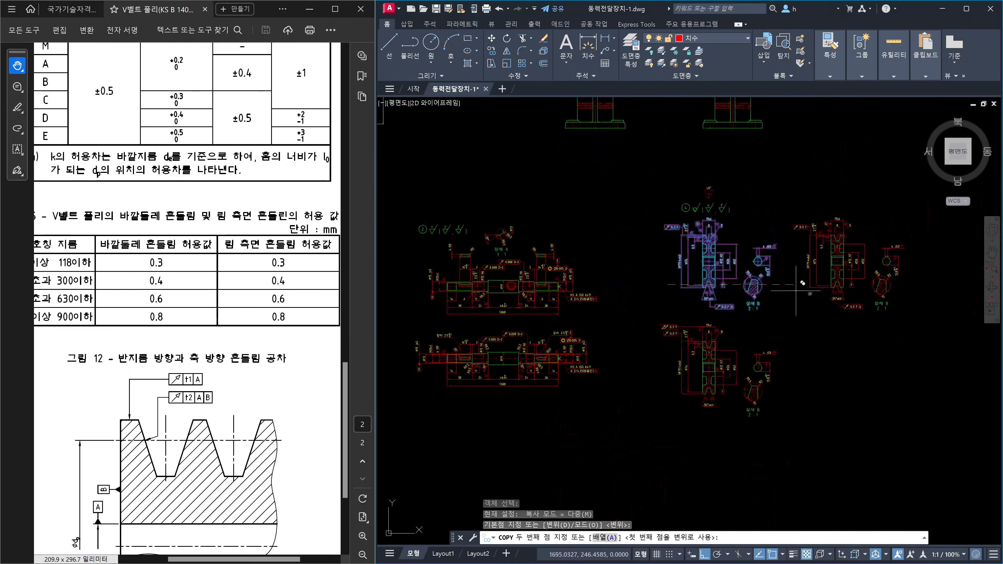
middle_drag(820, 291, 697, 306)
click(715, 303)
key(Escape)
scroll(782, 332, up, 4)
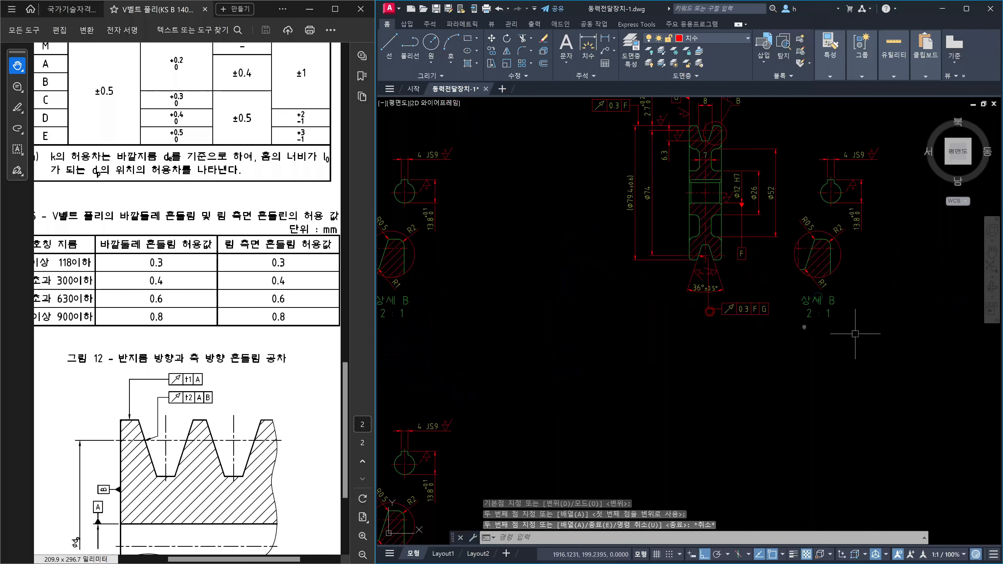
middle_drag(878, 339, 785, 357)
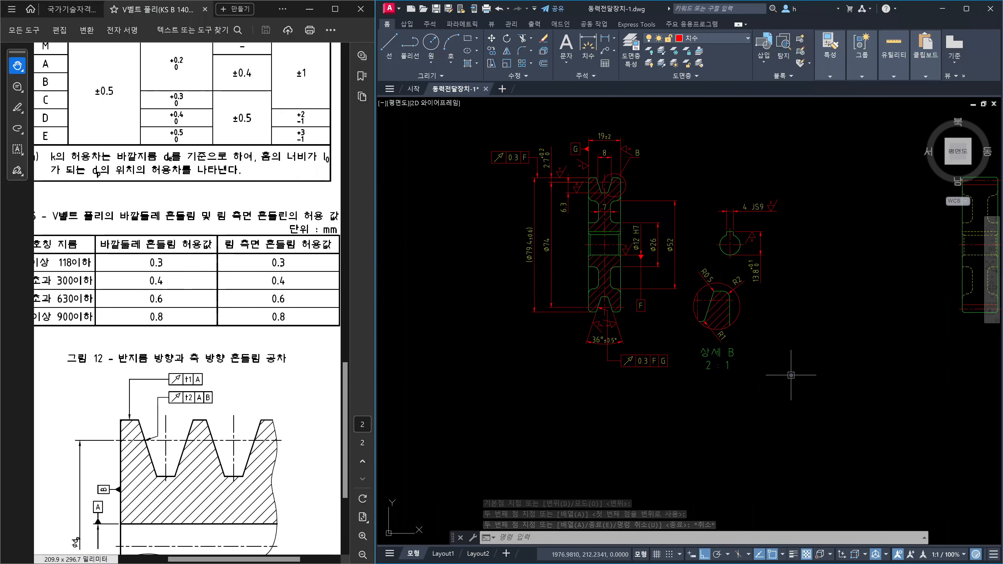
text(STRETCH)
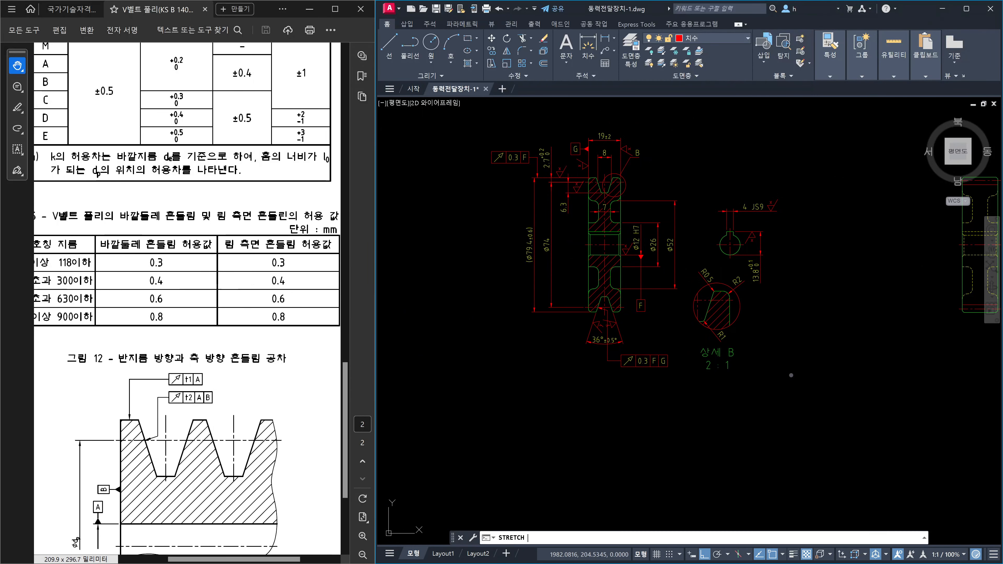
key(Return)
click(816, 392)
key(Escape)
key(Escape)
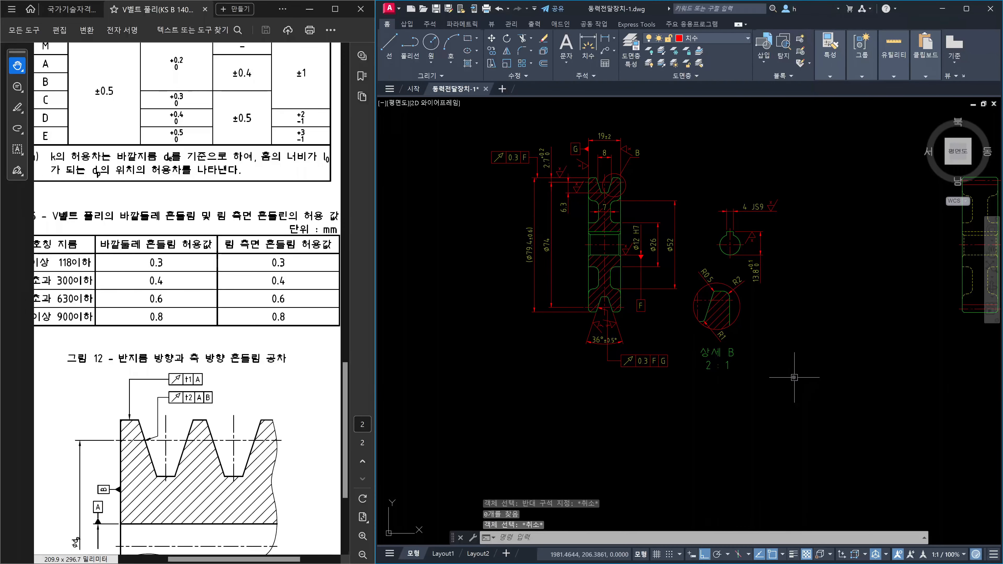
Move the copied pulley's keyway view and detail B horizontally farther away from its section view
text(m)
key(Return)
click(821, 388)
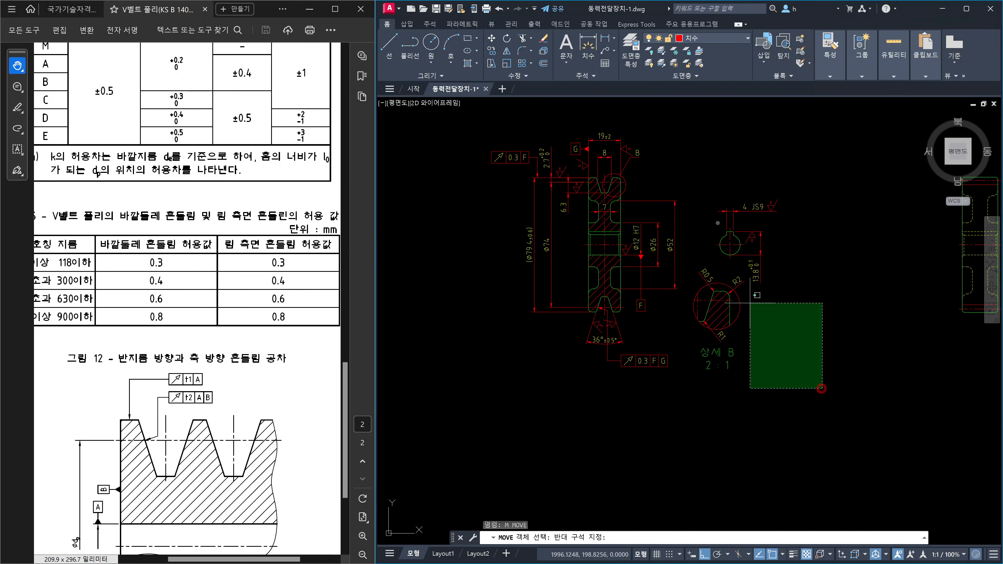
click(658, 112)
key(Return)
click(707, 138)
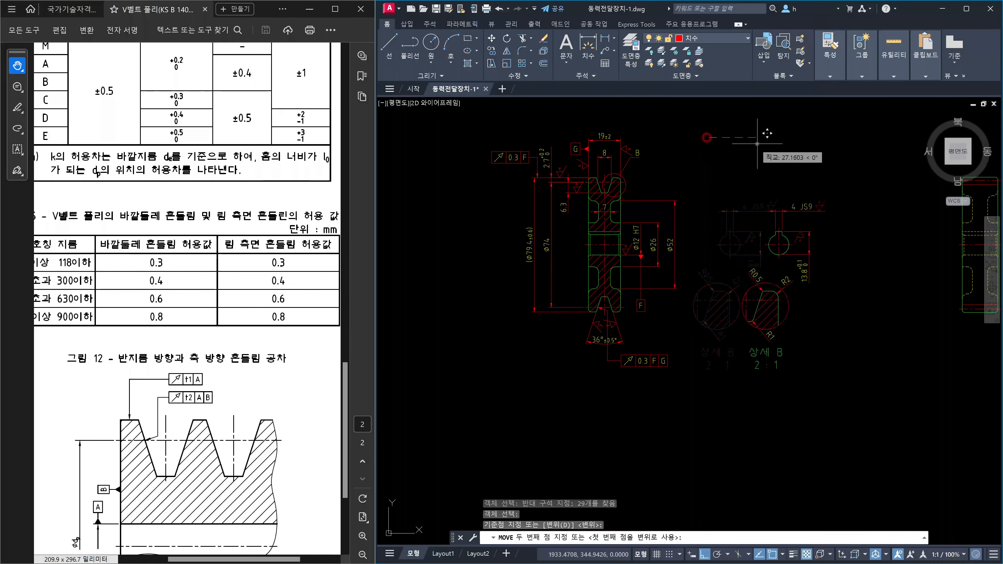
click(764, 144)
Stretch the copied pulley's Ø12 H7, Ø26 and Ø52 dimensions and datum F outward by 5 mm
scroll(632, 233, up, 4)
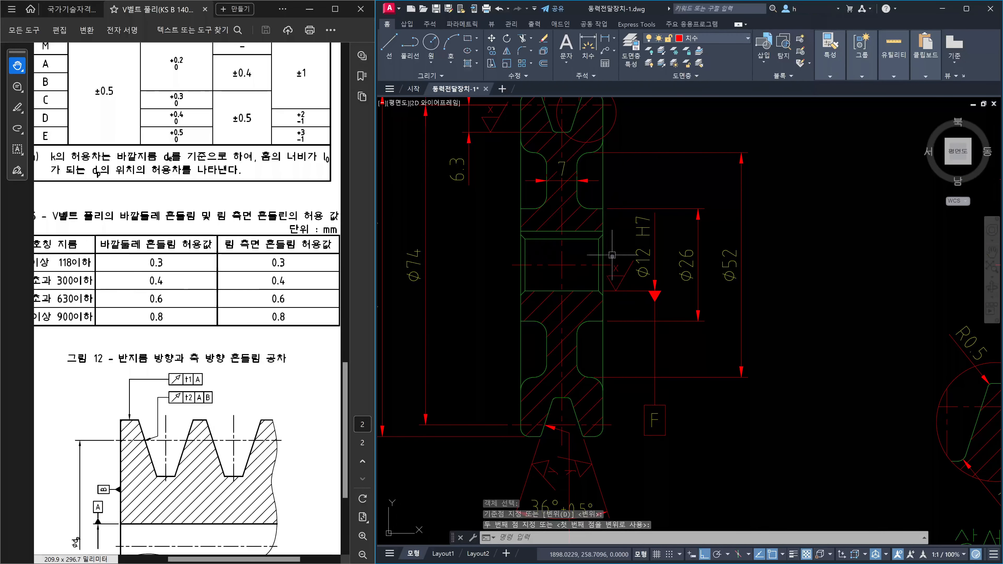
text(s)
key(Return)
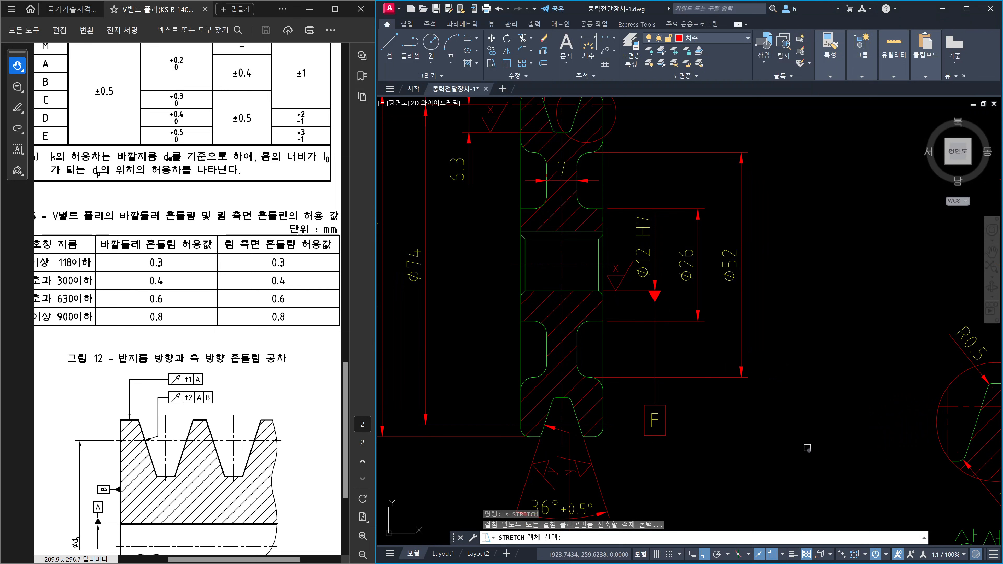
click(810, 451)
click(637, 130)
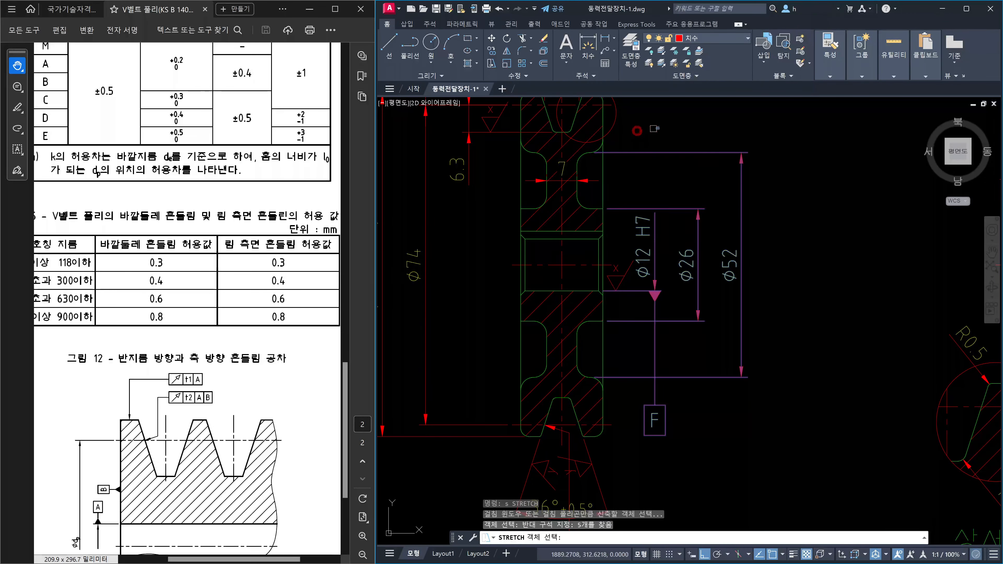
key(Return)
click(660, 128)
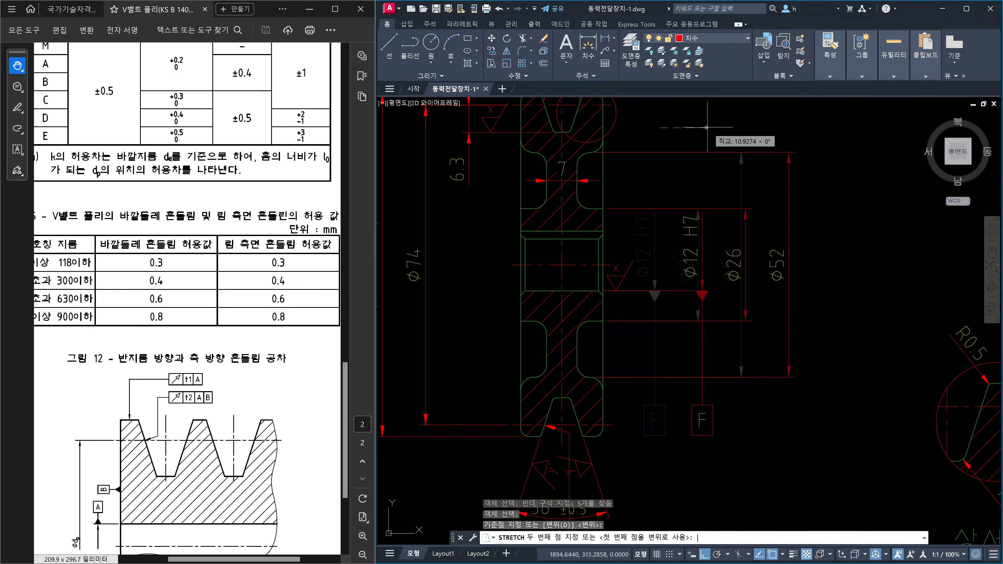
text(5)
key(Return)
key(Escape)
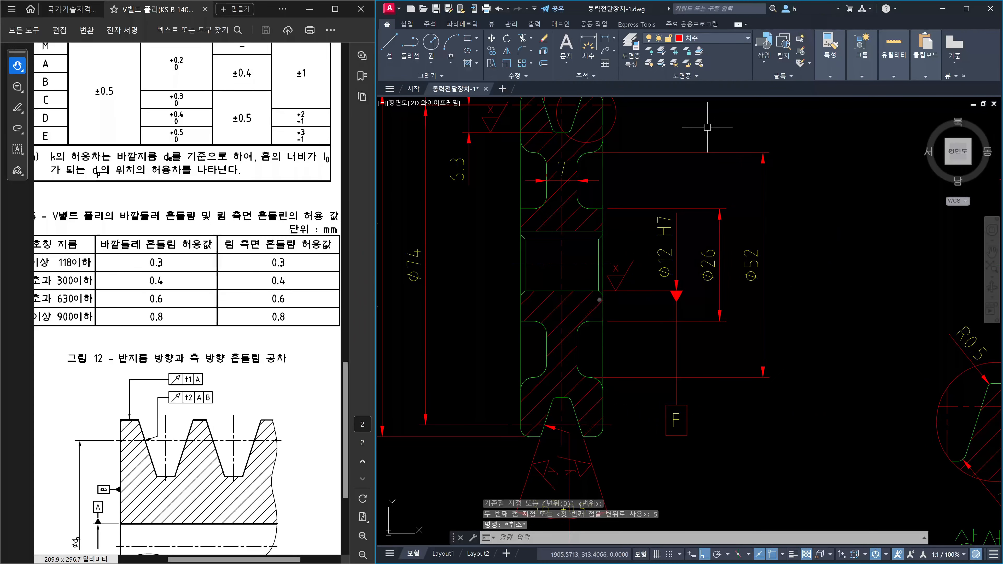
Move the x surface-finish symbol beside the copied pulley's Ø12 H7 bore 5 mm horizontally outward from the hub
text(m)
key(Return)
scroll(615, 295, up, 4)
click(645, 271)
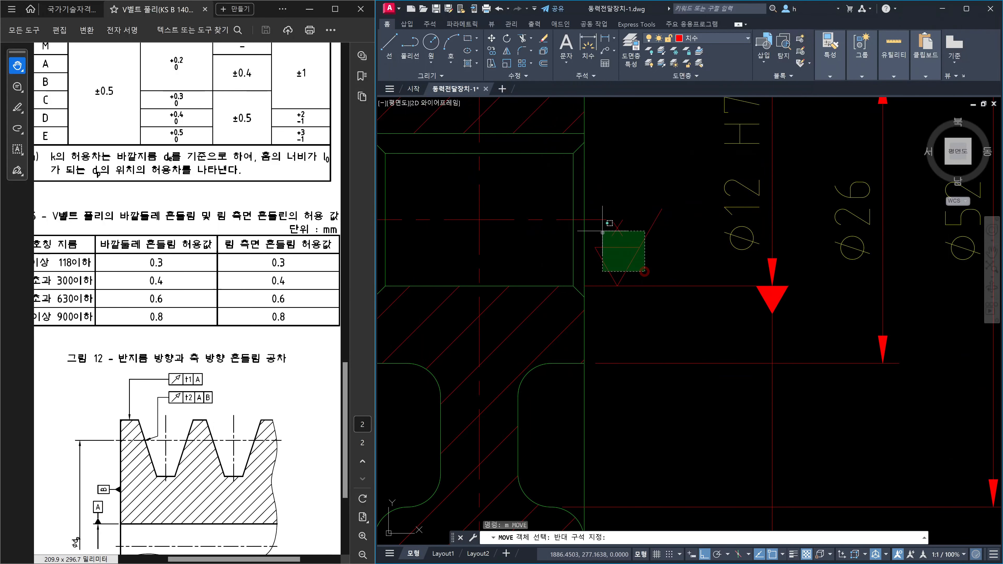
click(602, 233)
key(Return)
click(646, 315)
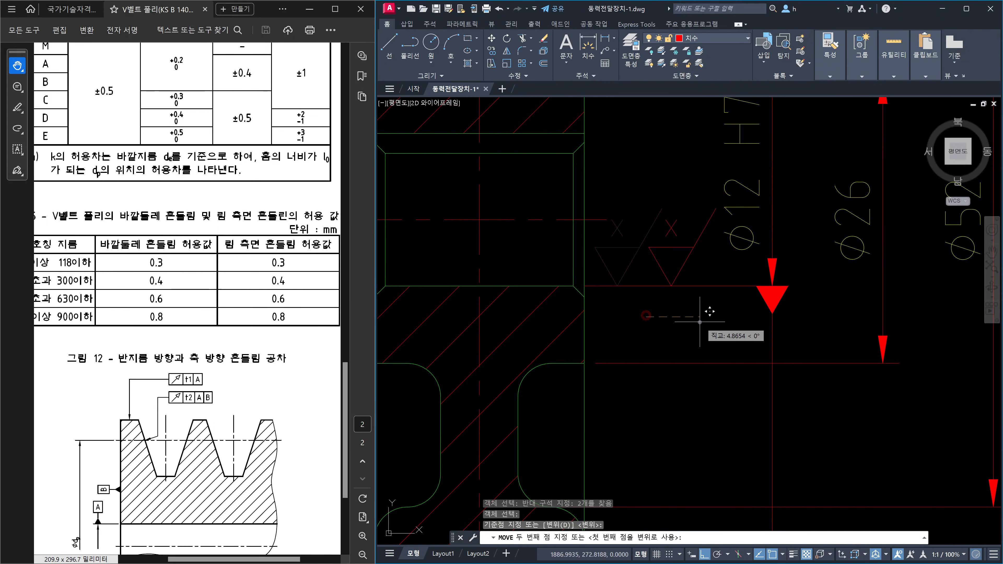
text(5)
key(Return)
key(Escape)
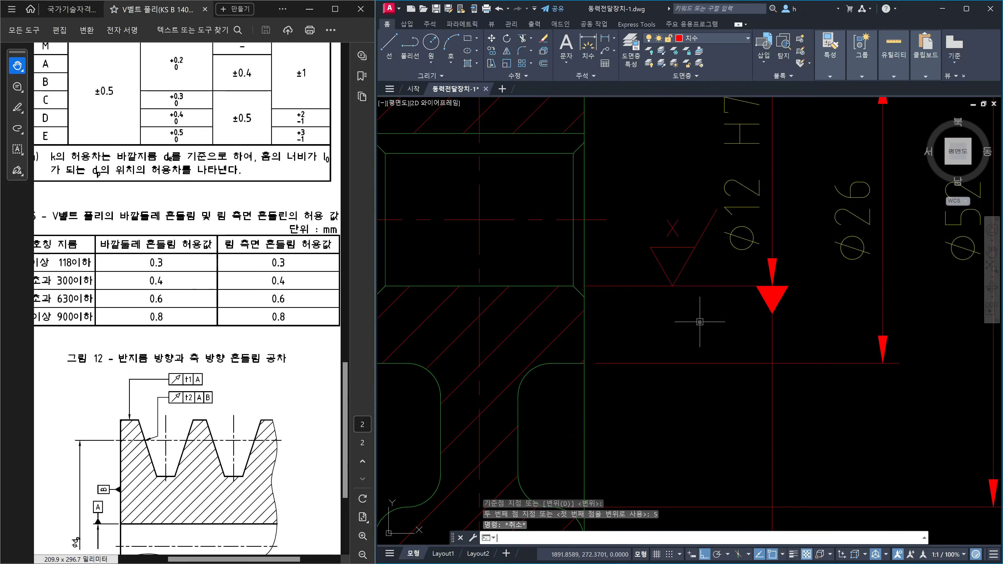
text(1)
key(Return)
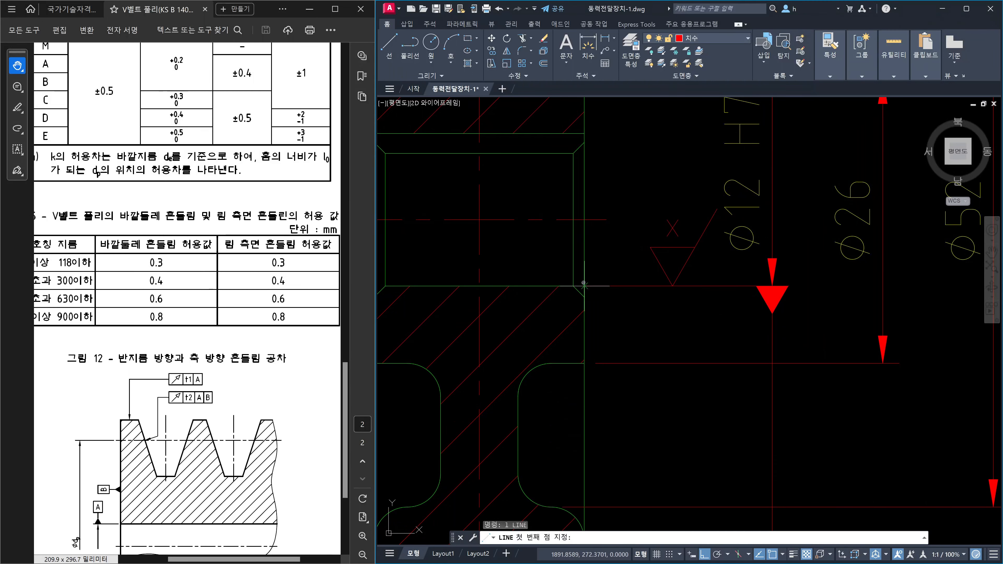
click(586, 286)
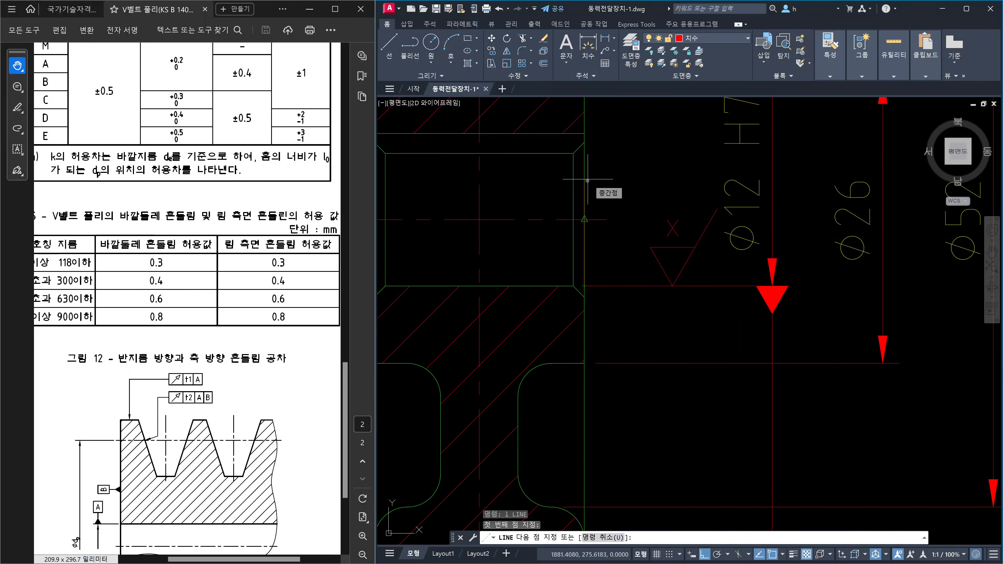
key(Escape)
Draw a vertical line along the hub face facing datum F, between the lower and upper Ø26 hub corners
key(Return)
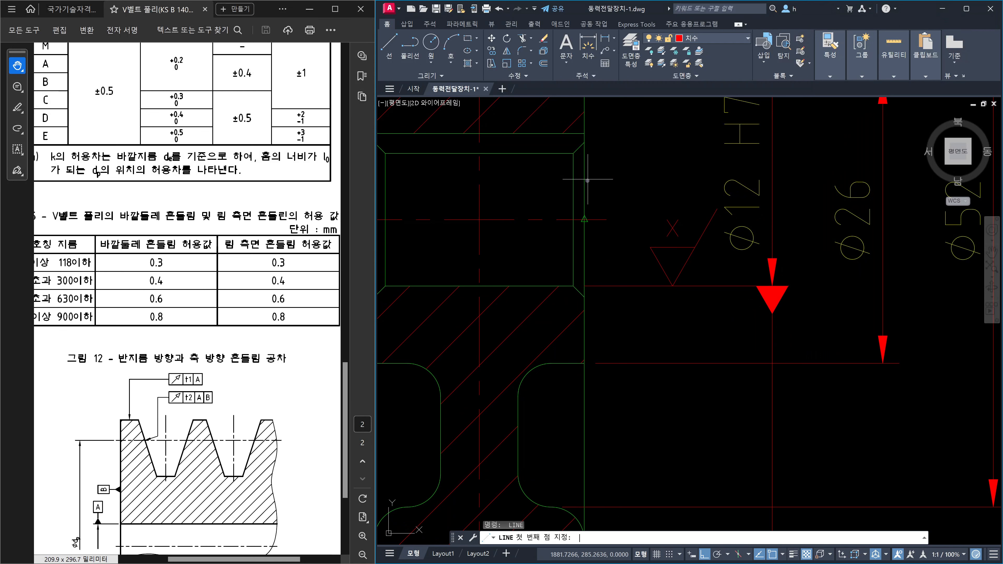
click(584, 368)
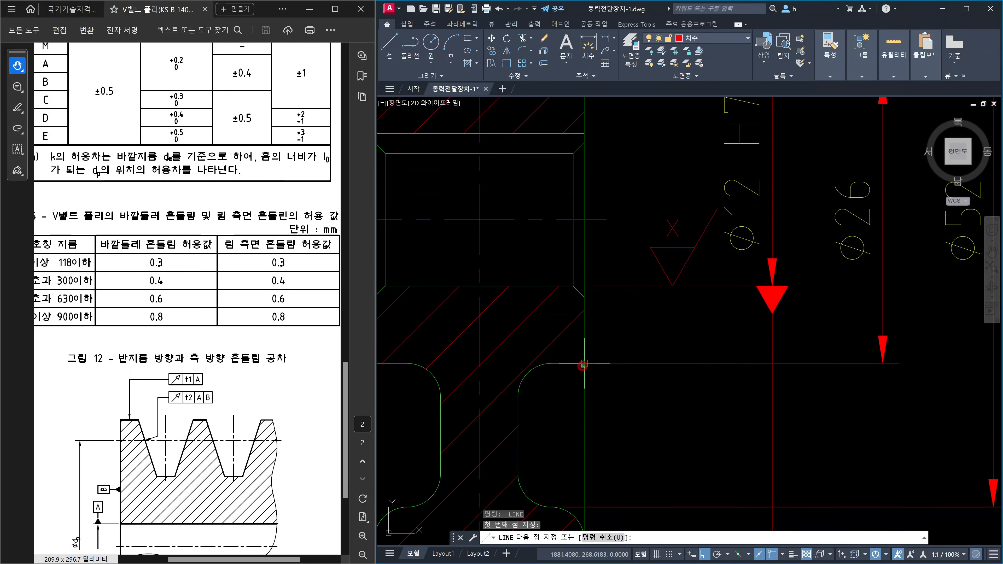
scroll(584, 355, down, 2)
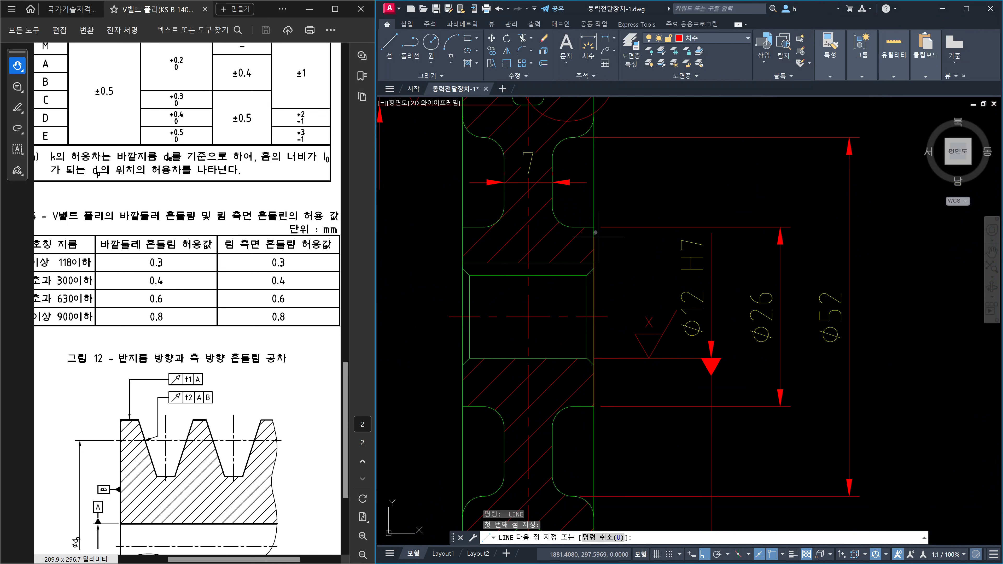
click(593, 227)
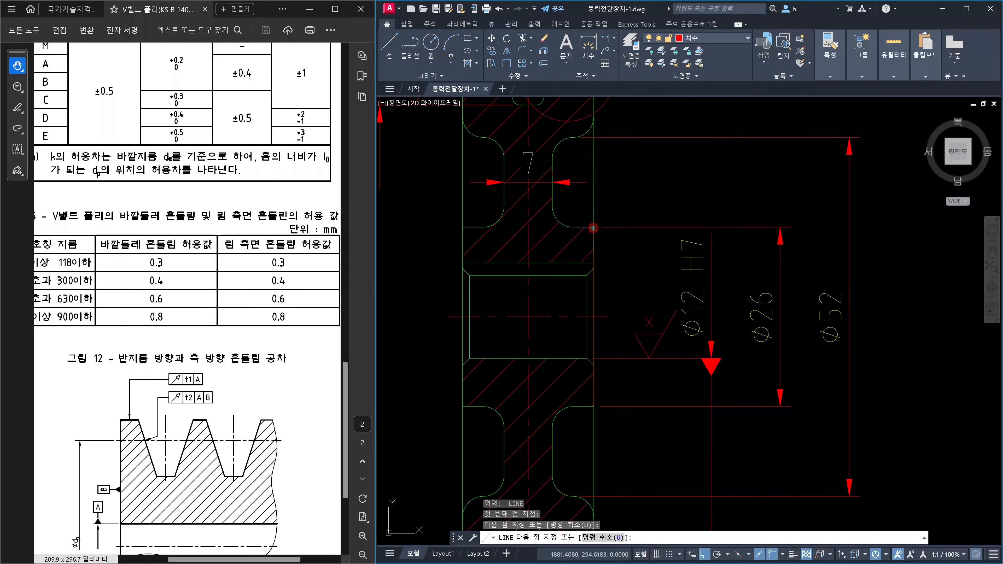
key(Escape)
Move the new hub-face line 1 mm horizontally outward from the hub face
text(m)
key(space)
click(595, 249)
key(space)
click(607, 250)
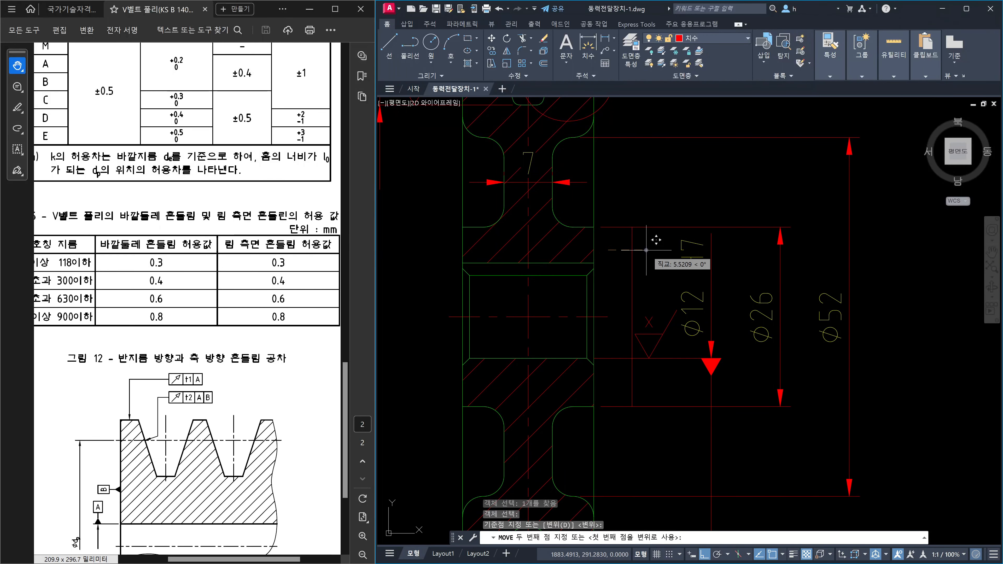
text(1)
key(space)
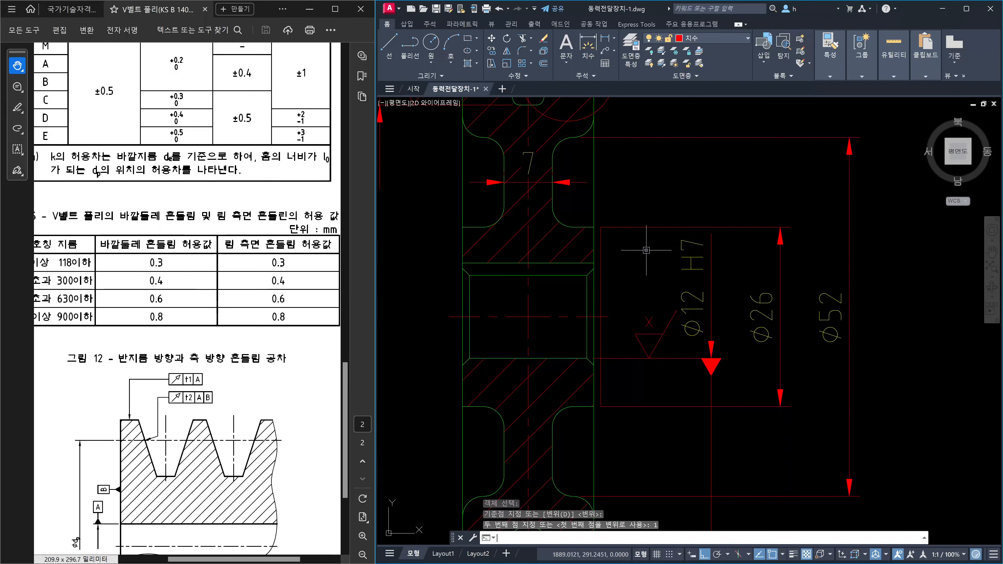
Measure the offset between the upper shaft's lower edge and the chain line marking its 11 mm section near detail A
scroll(646, 250, up, 2)
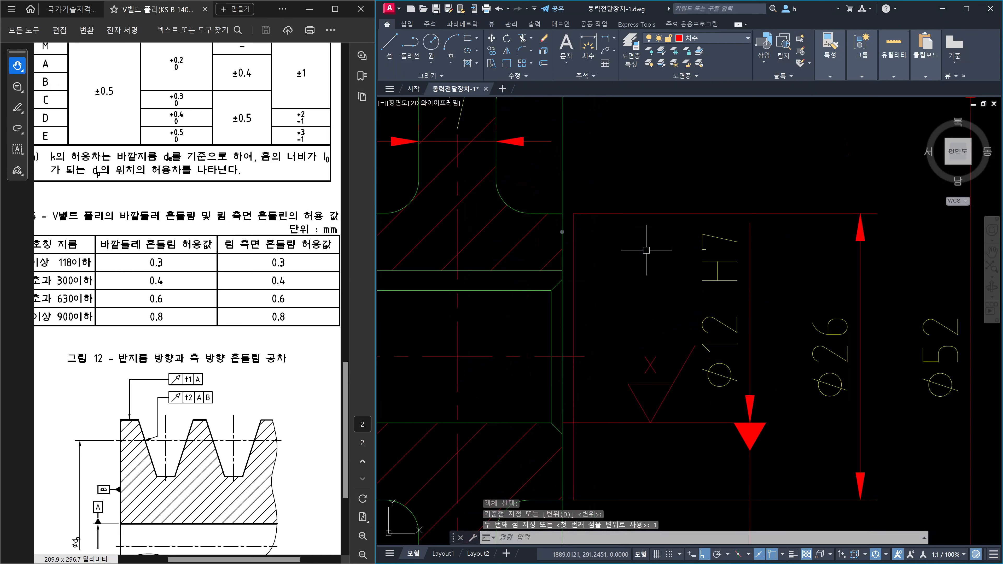
scroll(577, 237, down, 8)
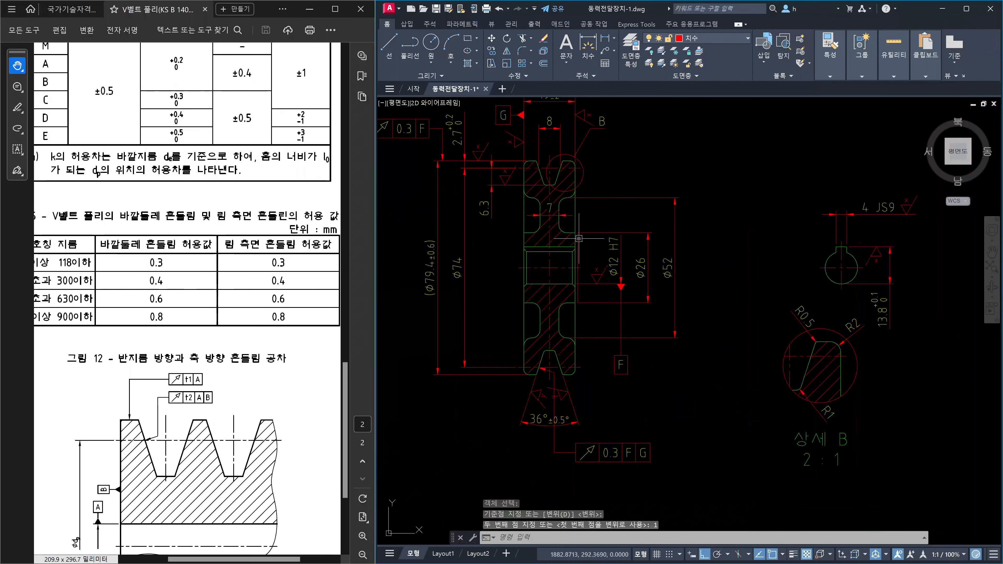
scroll(485, 252, up, 6)
scroll(567, 223, up, 4)
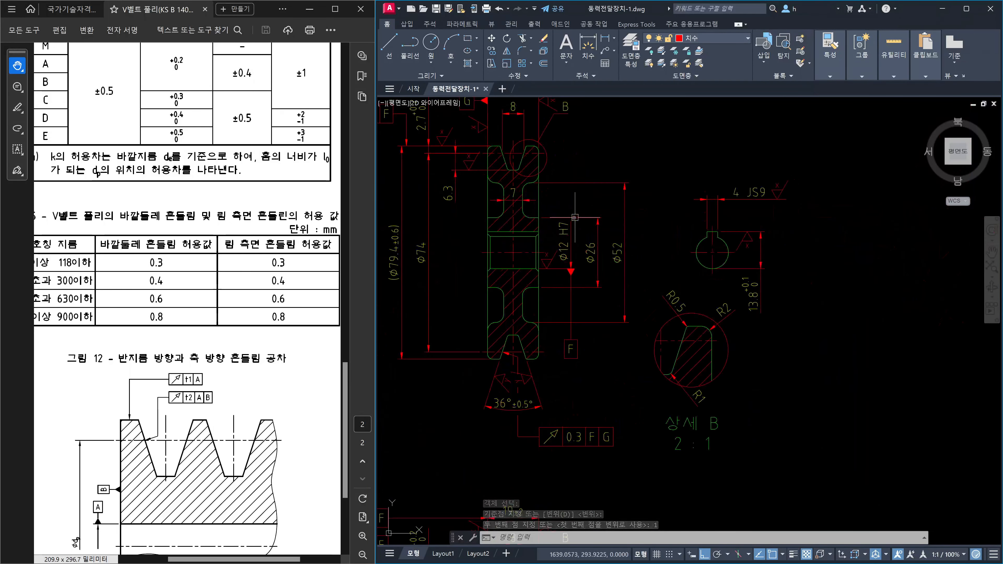
scroll(565, 226, down, 10)
middle_drag(506, 257, 490, 272)
scroll(490, 271, up, 10)
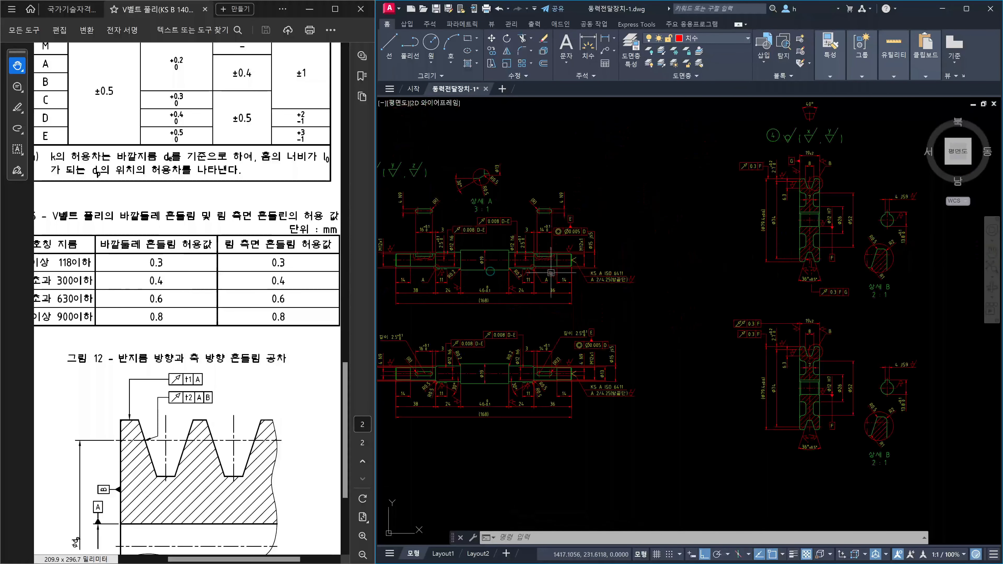
text(dli)
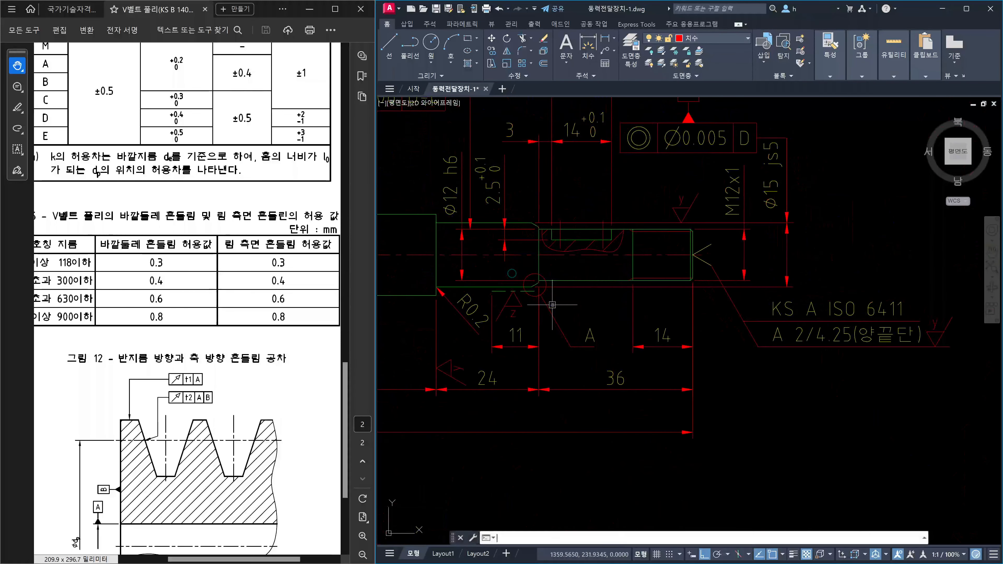
key(Return)
scroll(553, 304, up, 2)
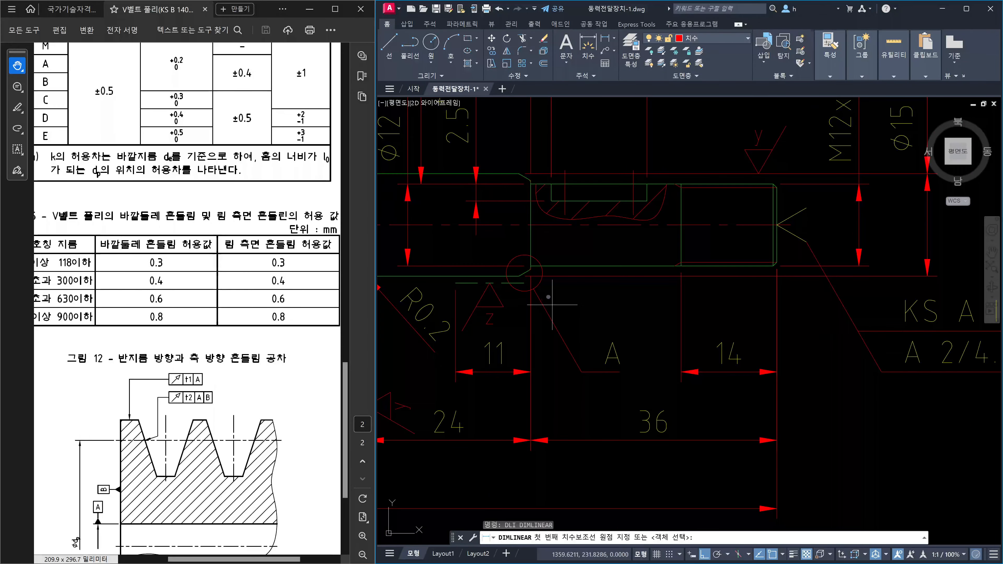
click(530, 289)
scroll(524, 284, up, 5)
key(Escape)
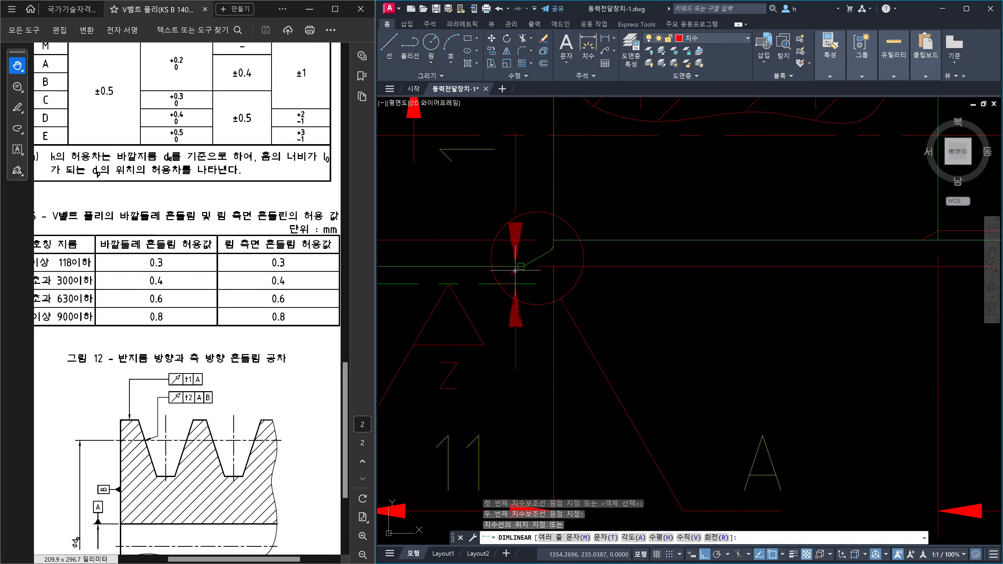
Relocate both extension-line origins of the copied pulley's Ø26 dimension onto the ends of the offset hub-face line
scroll(649, 285, down, 8)
scroll(649, 285, down, 10)
scroll(802, 275, down, 2)
middle_drag(801, 275, 592, 298)
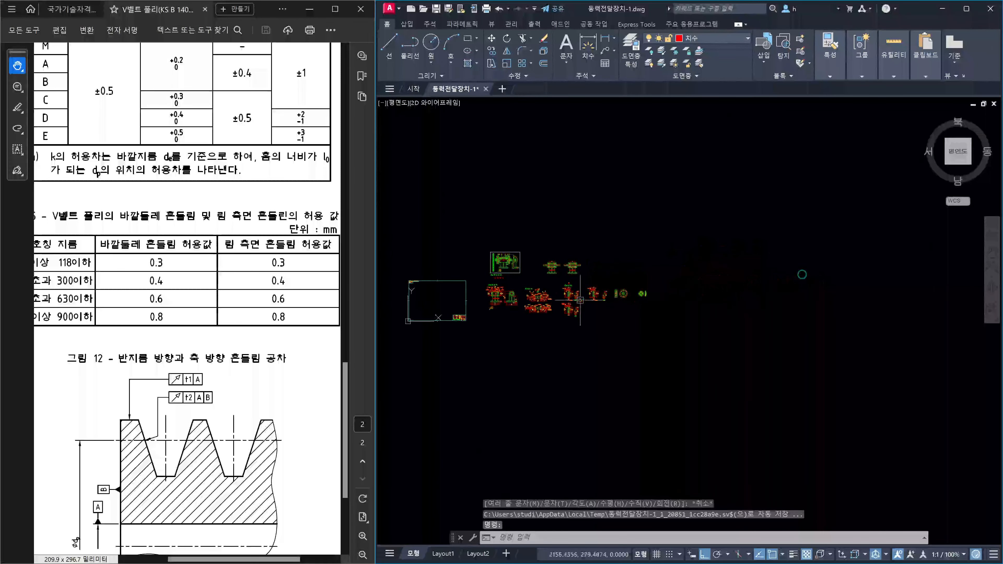
scroll(580, 298, up, 4)
scroll(670, 294, up, 4)
scroll(584, 290, up, 10)
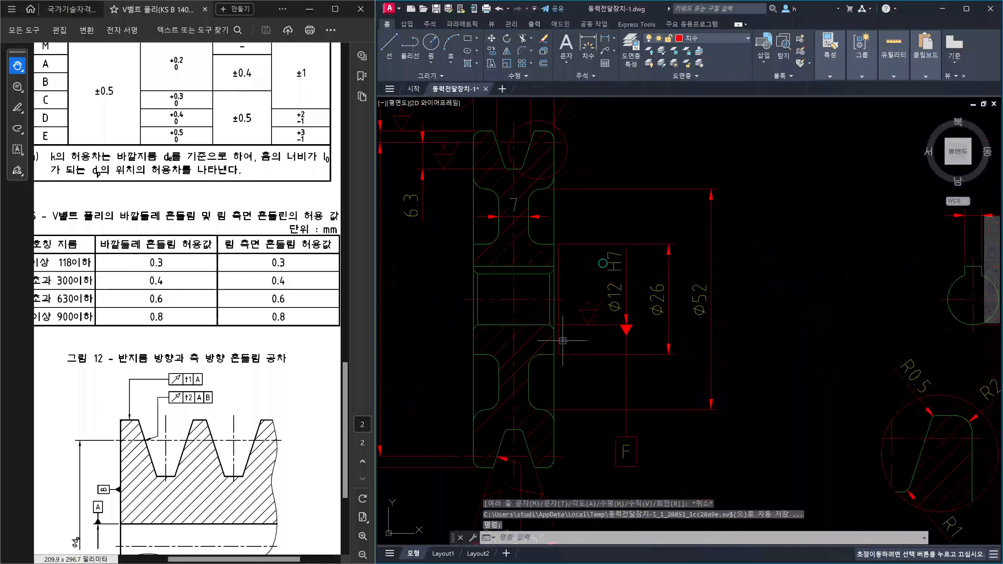
click(602, 361)
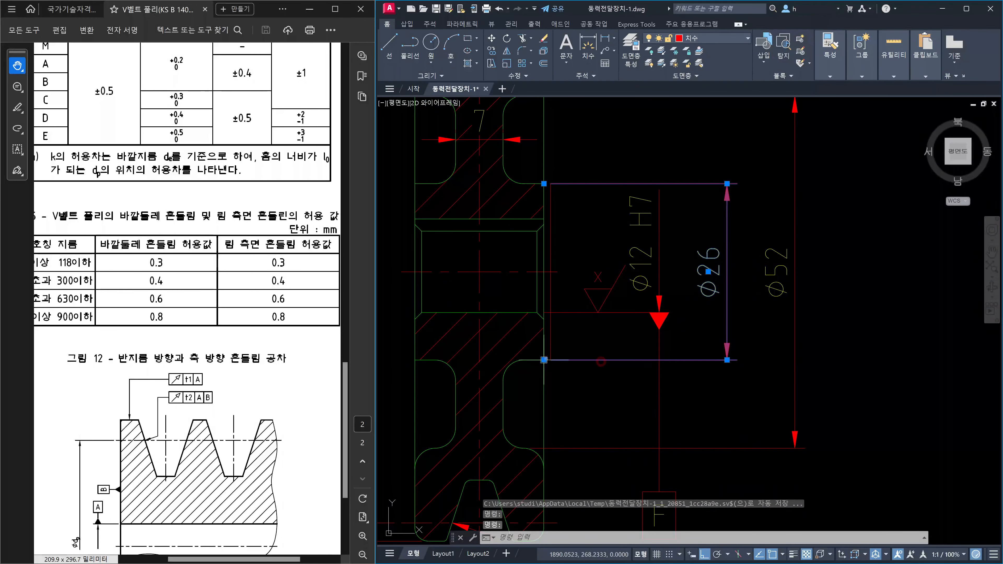
click(544, 360)
click(550, 358)
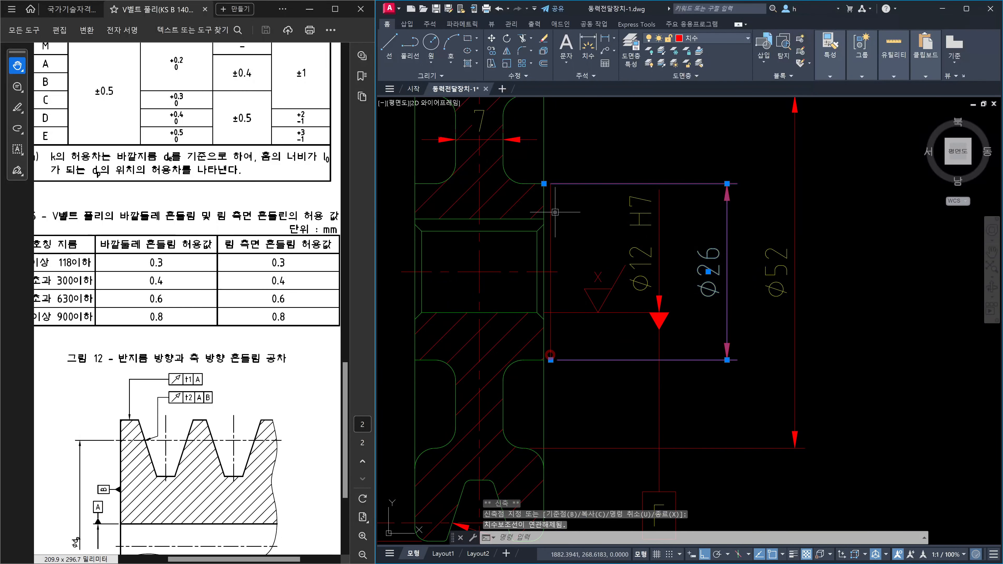
click(544, 183)
click(551, 183)
key(Escape)
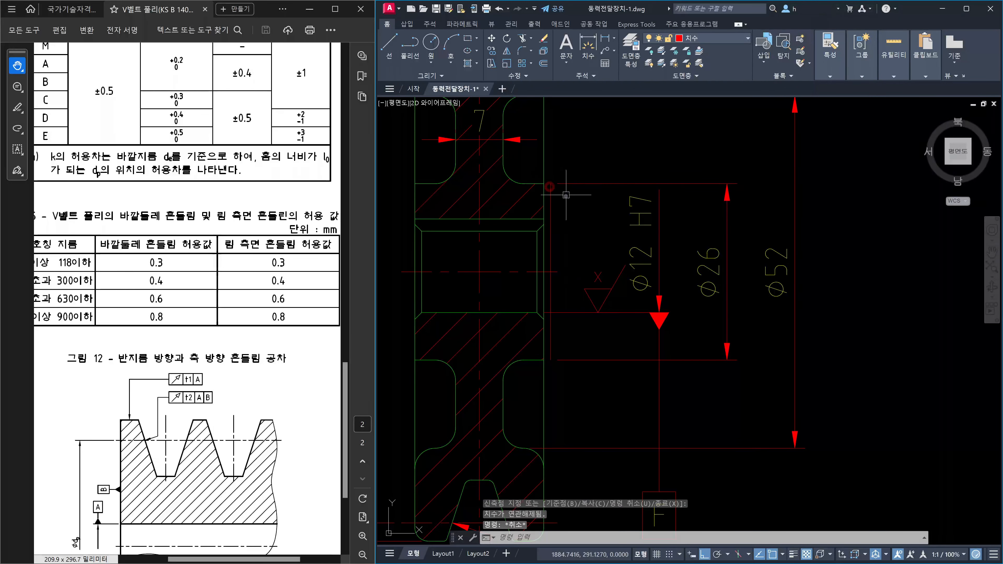
key(Escape)
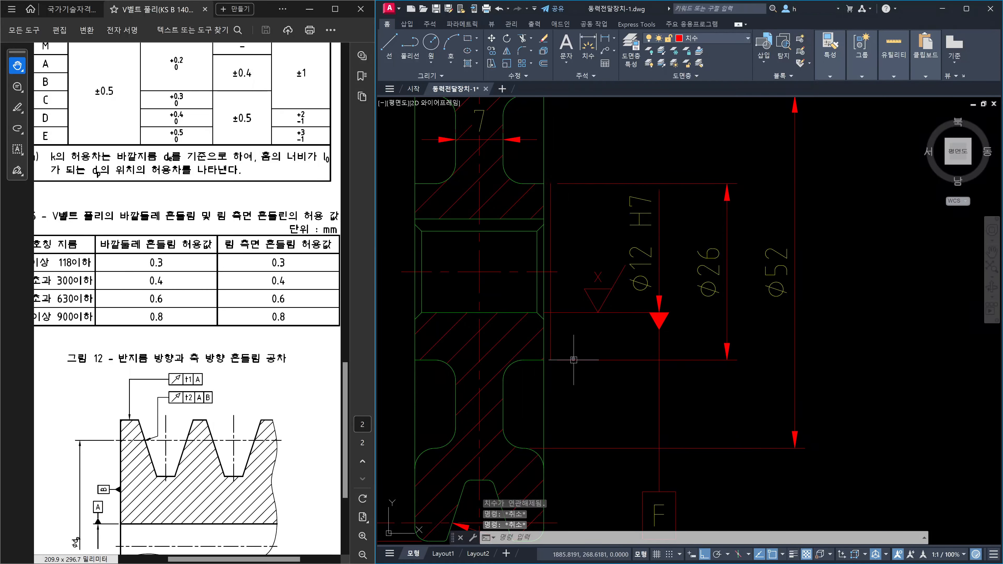
Put the offset hub-face line on the 중심선 layer and override its colour with green
click(550, 336)
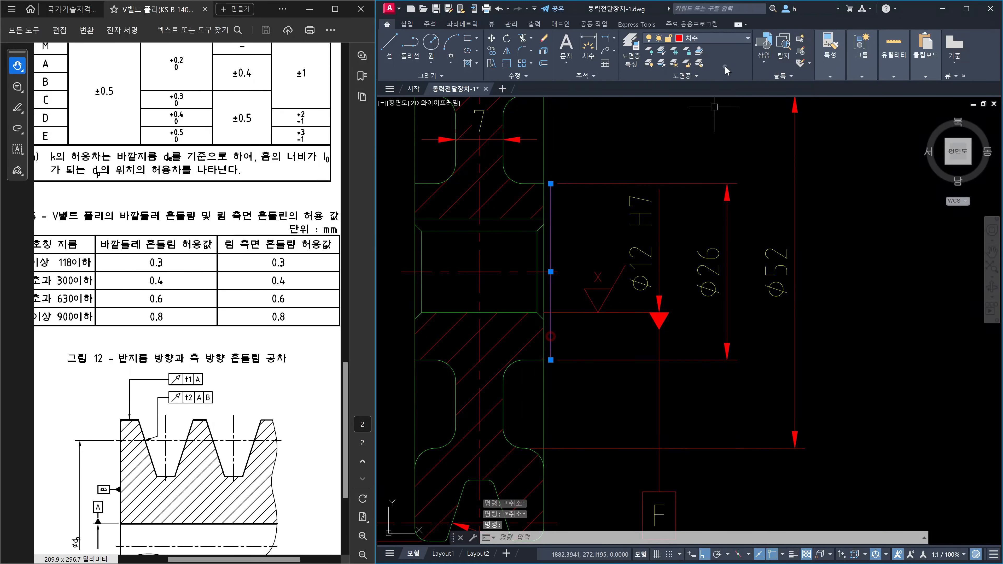
click(742, 38)
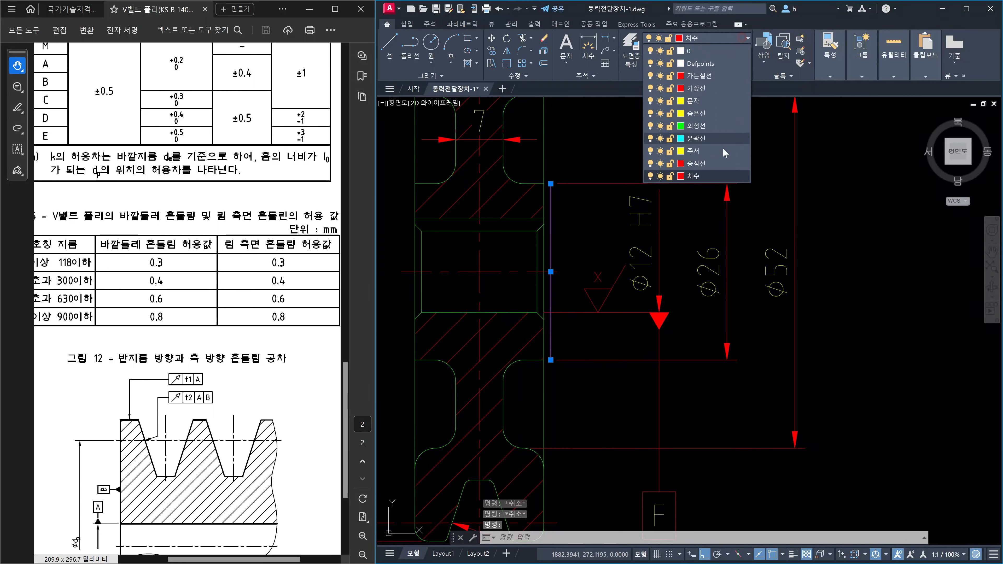
key(Escape)
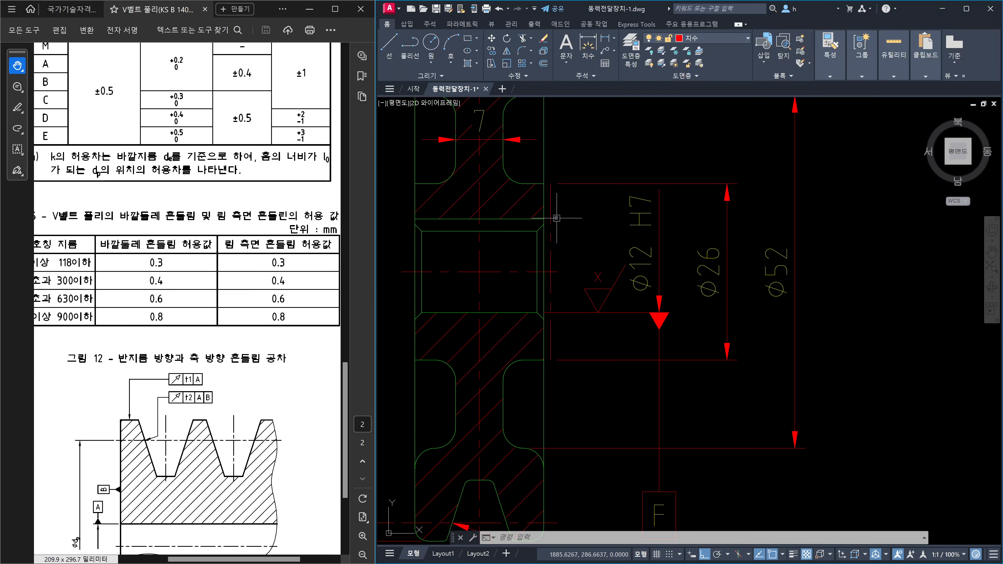
click(552, 216)
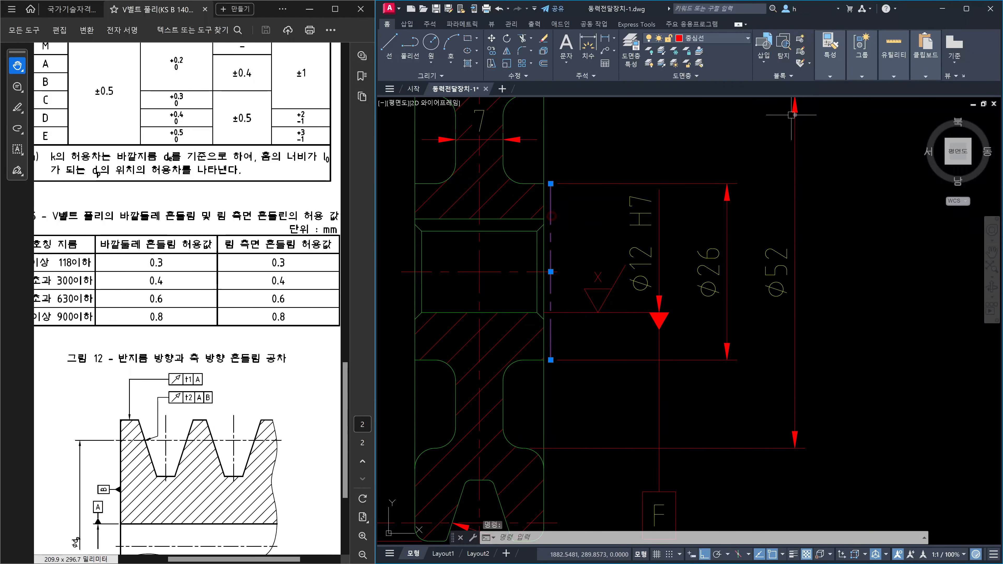
click(834, 74)
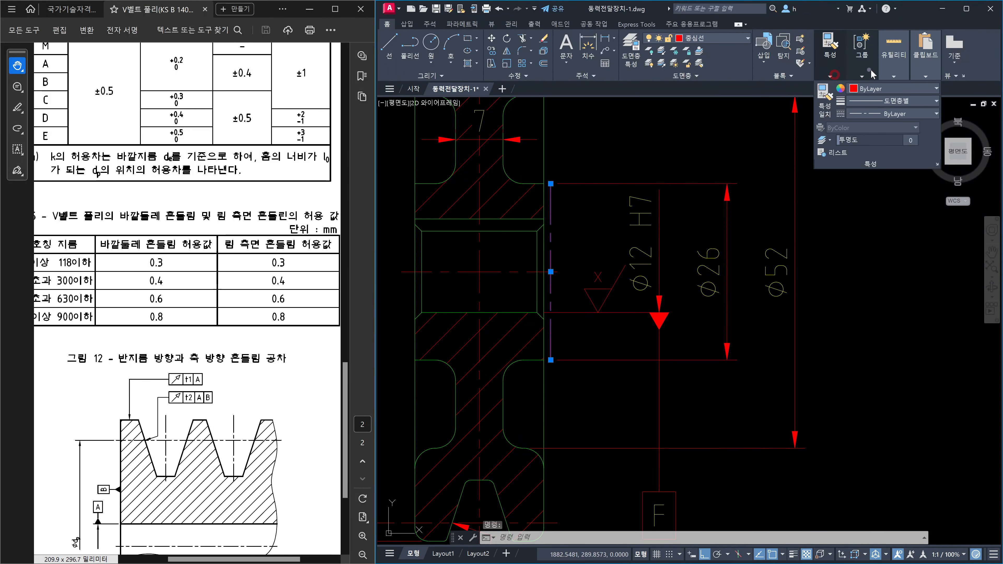
click(907, 88)
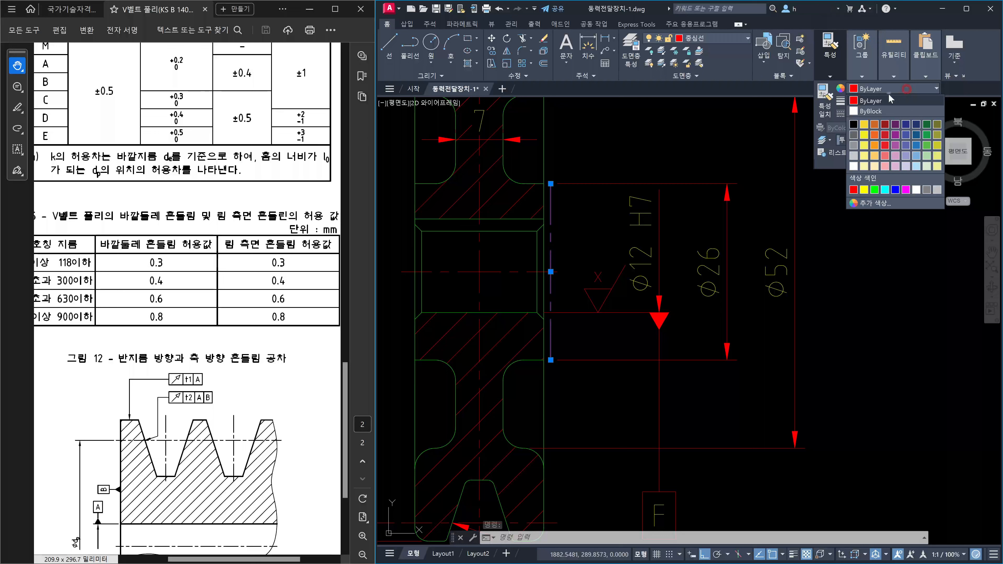
click(884, 189)
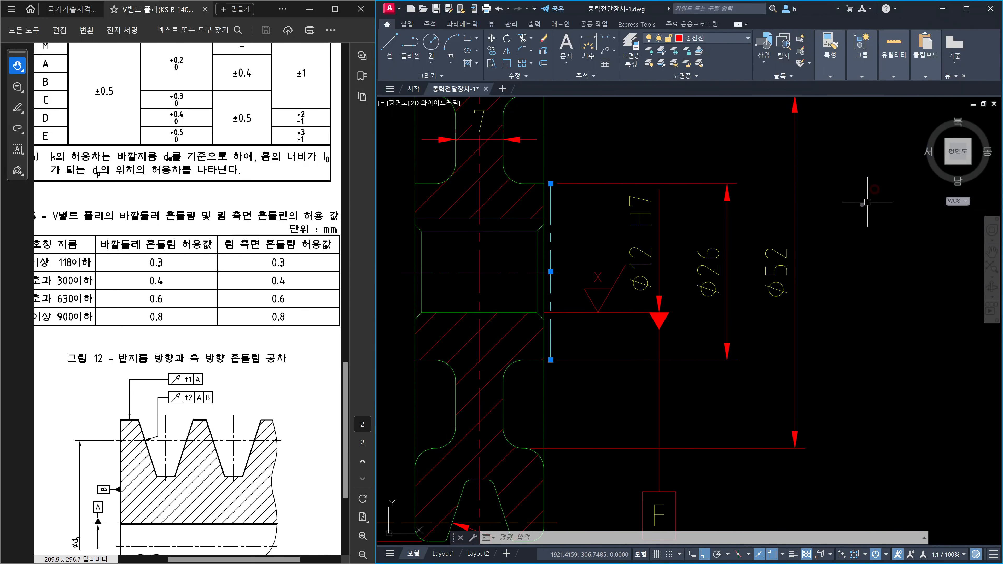
key(Escape)
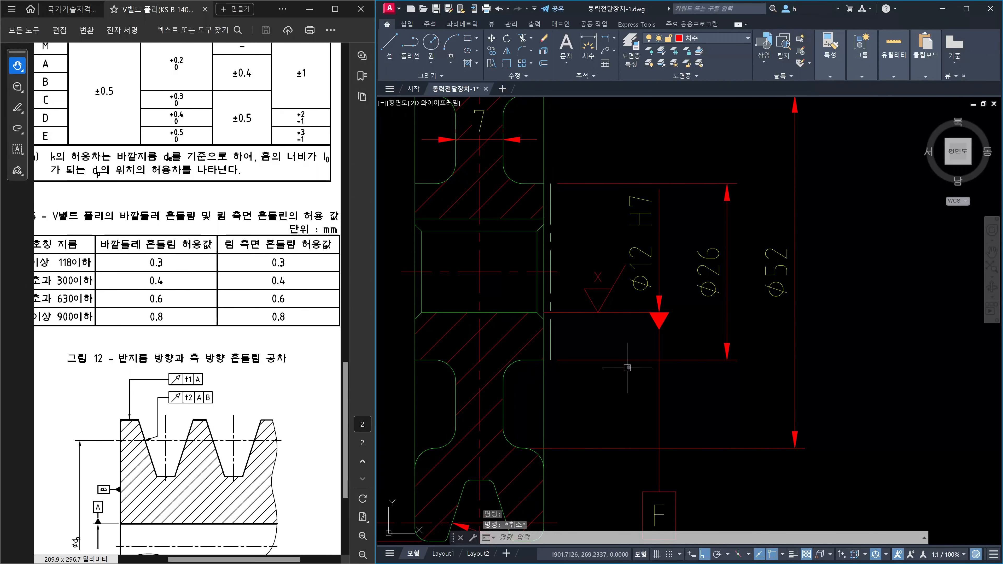
Draw a horizontal leader about 44 mm outward from the offset hub-face line, starting midway between the bore edge level and the line's lower end
scroll(610, 358, down, 4)
middle_drag(610, 349, 589, 327)
scroll(594, 332, up, 2)
key(Escape)
key(Escape)
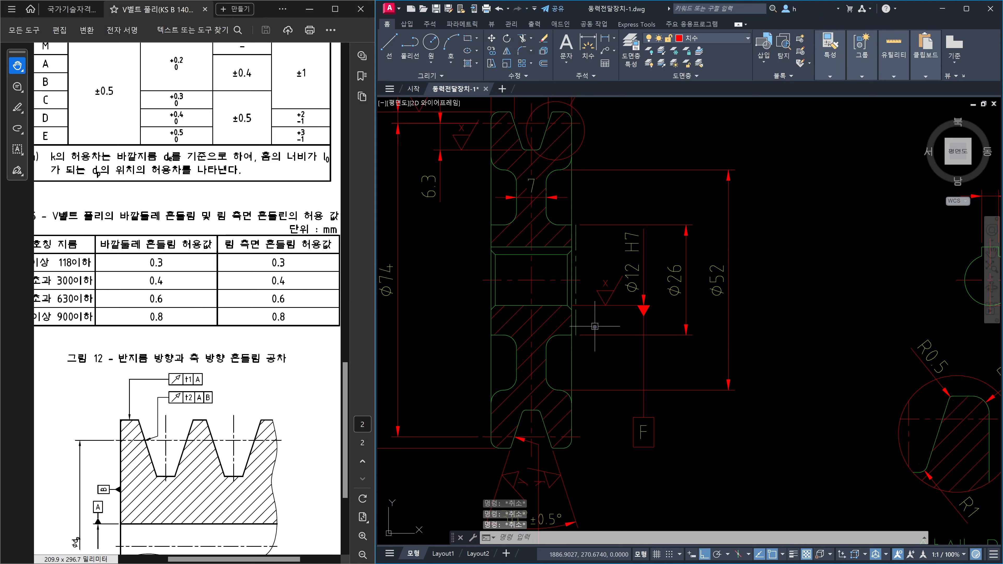
text(lead)
key(Return)
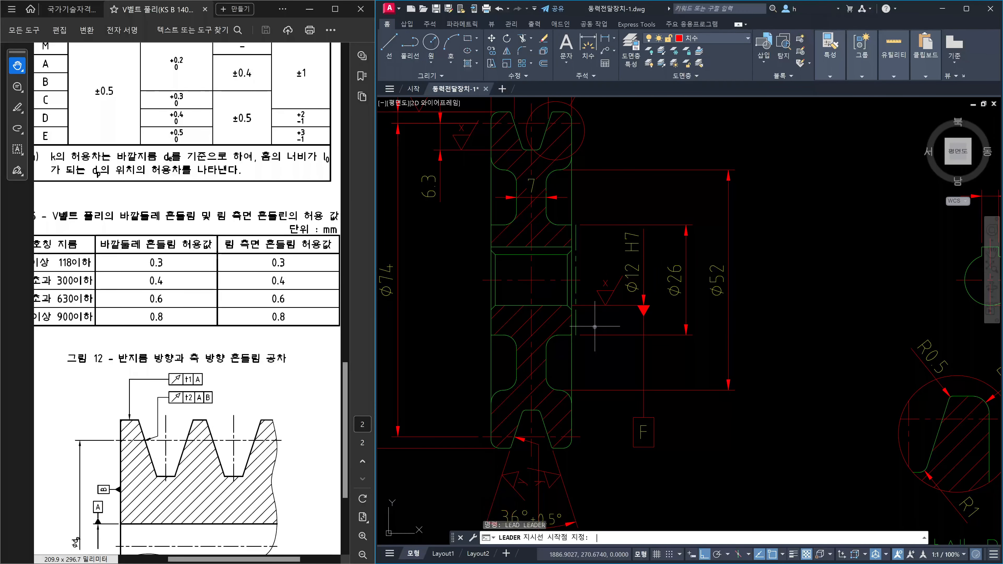
scroll(595, 327, up, 2)
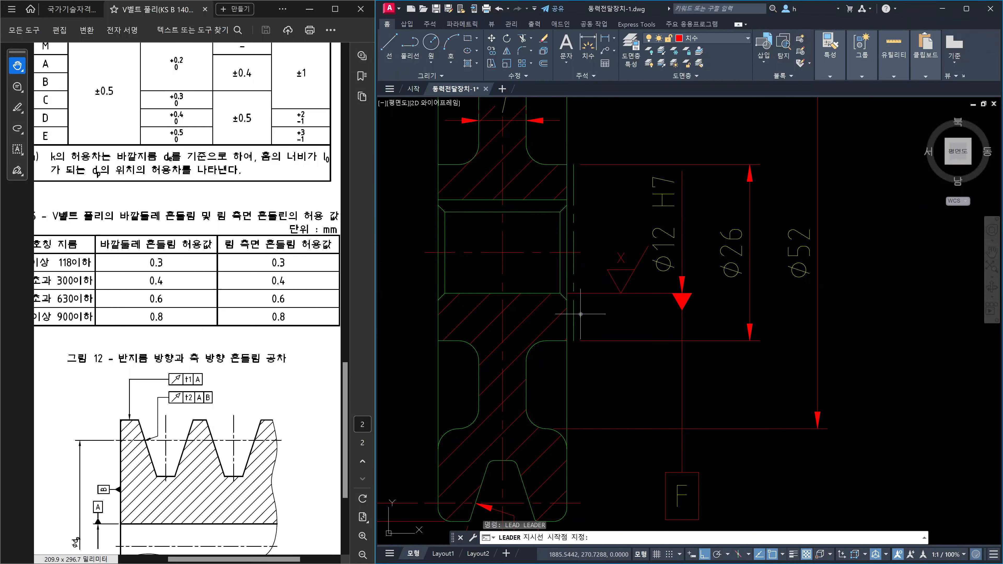
shift+right_click(593, 312)
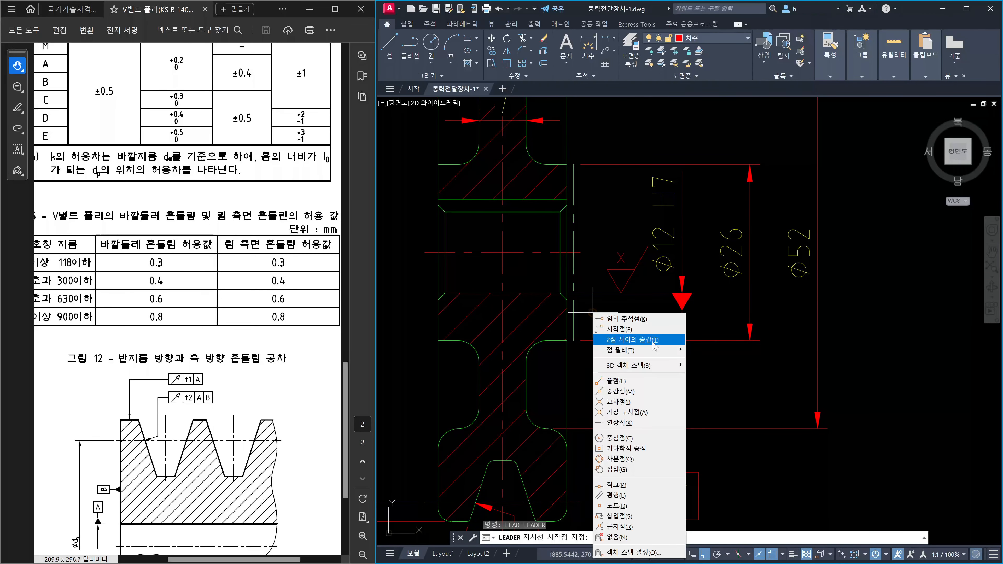
click(611, 338)
click(575, 338)
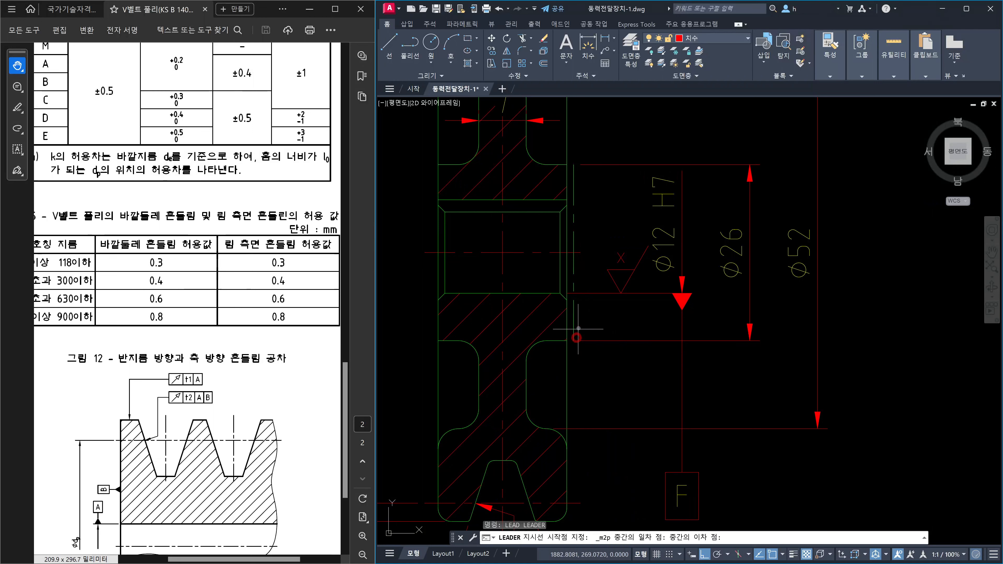
click(574, 293)
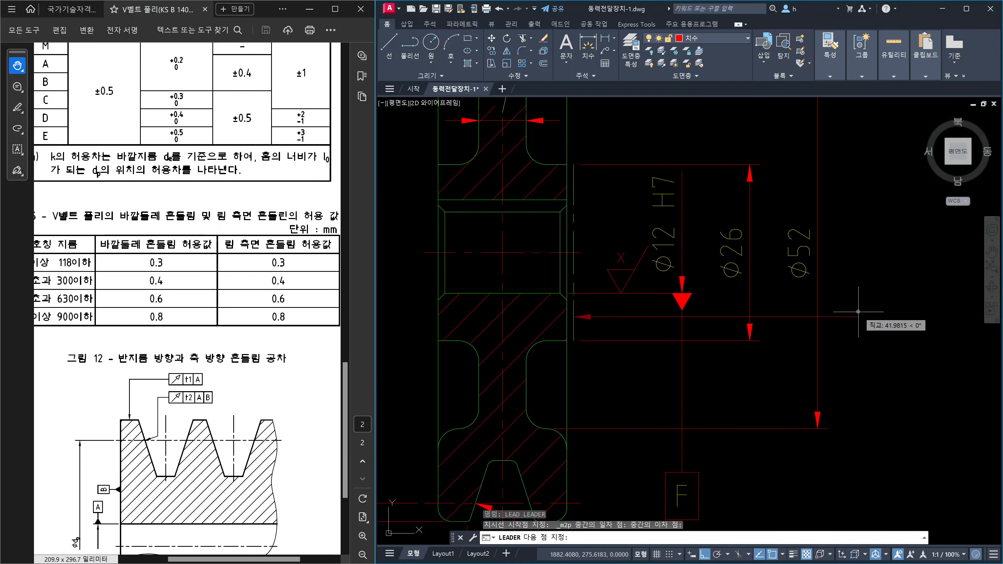
click(872, 315)
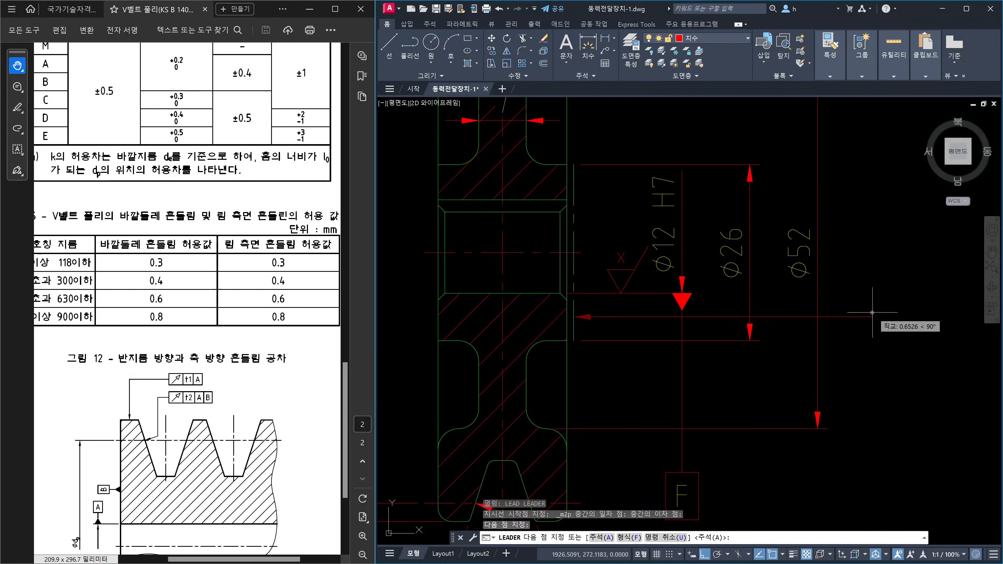
Attach a geometric tolerance frame to the leader with the total runout symbol and F as the first datum, leaving the tolerance value blank
key(Return)
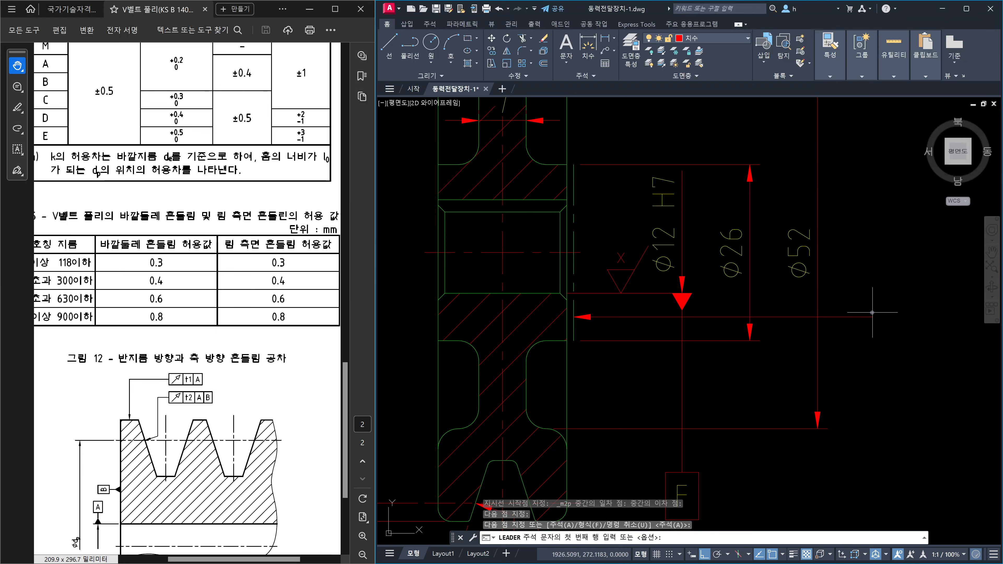
key(Return)
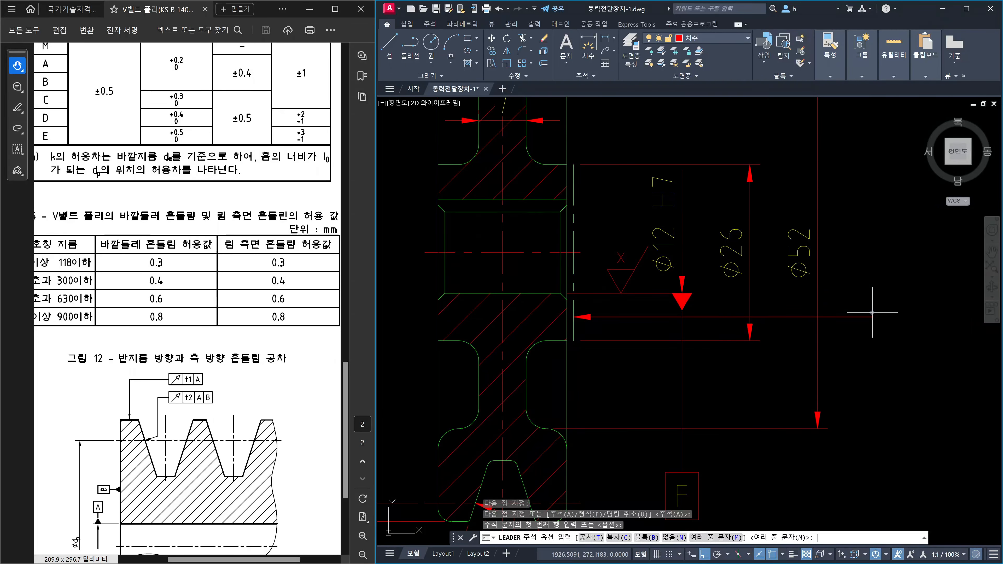
text(t)
key(Return)
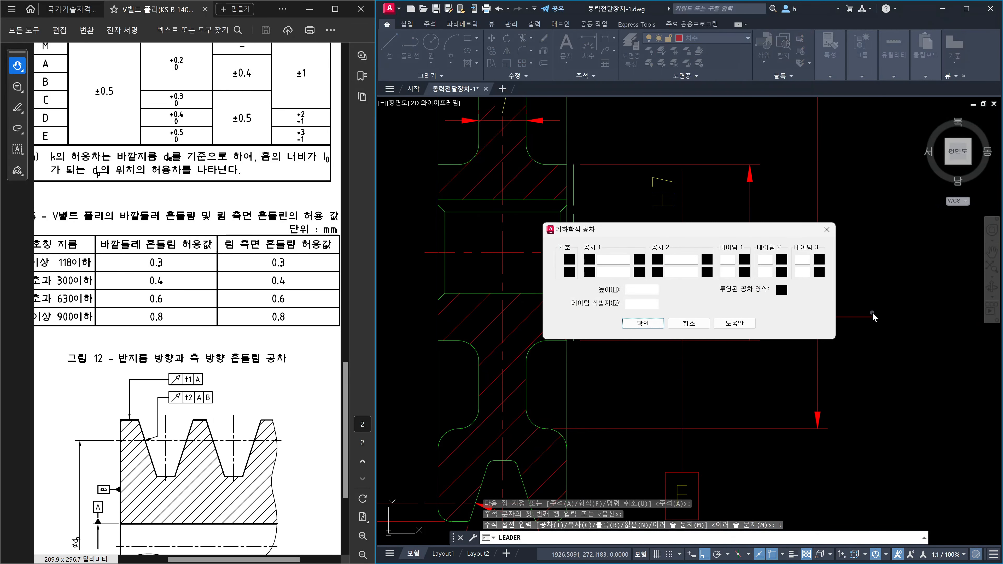
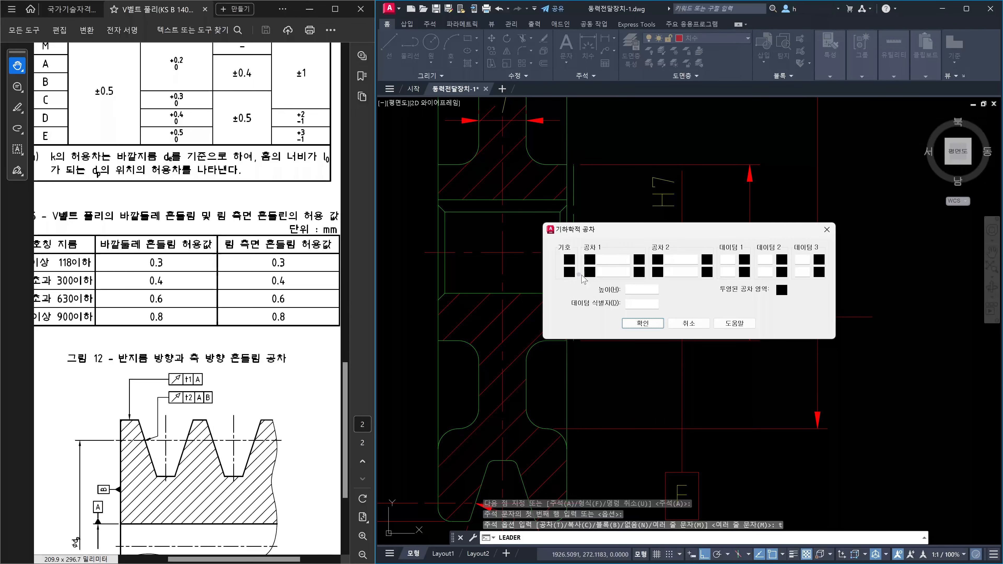
click(570, 259)
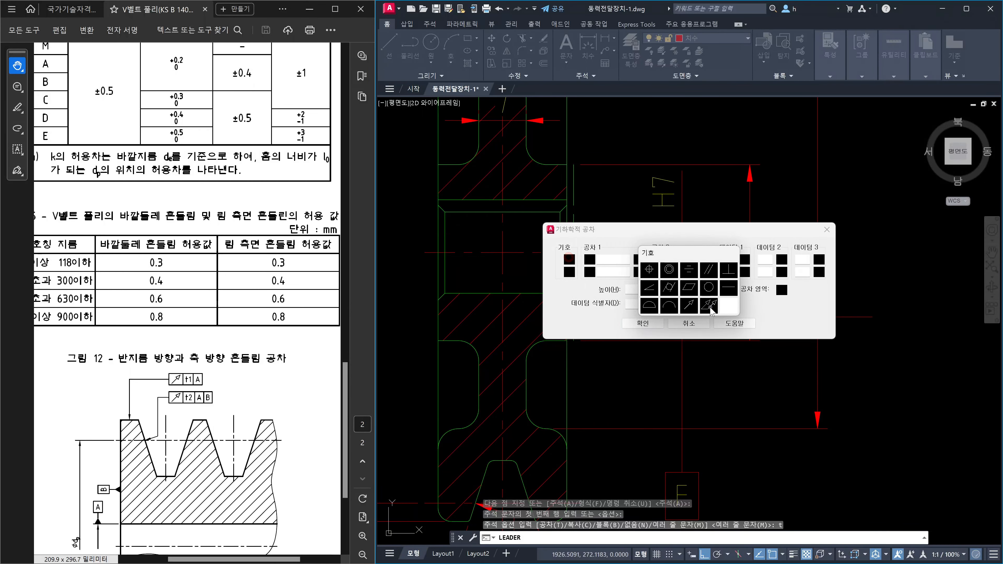
click(709, 306)
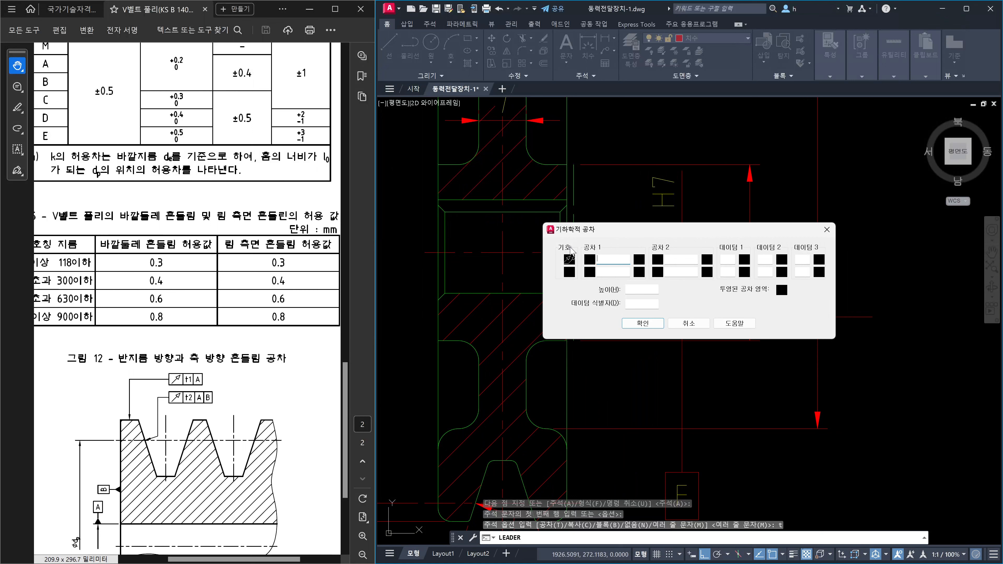
drag(632, 233, 673, 361)
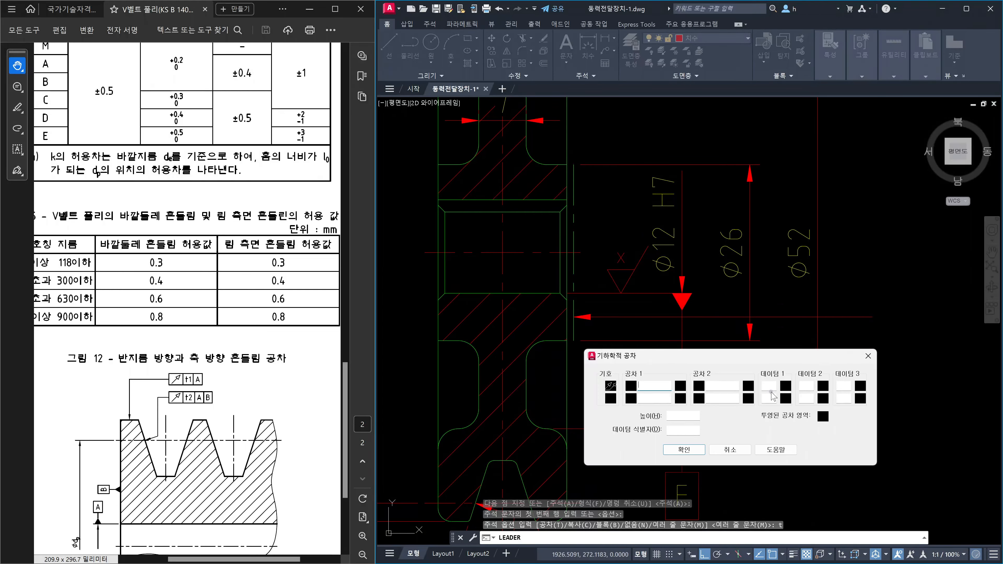
click(771, 386)
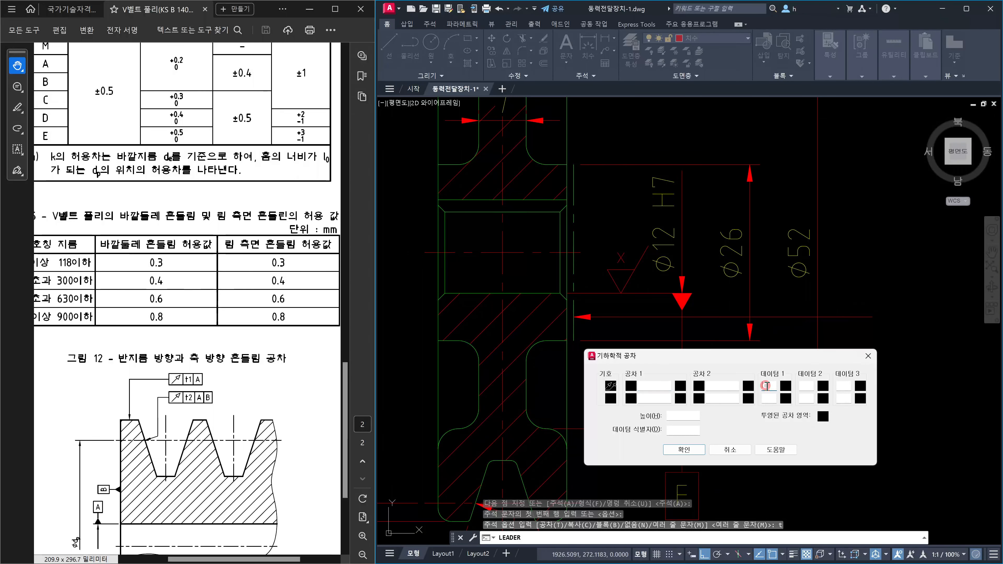
text(F)
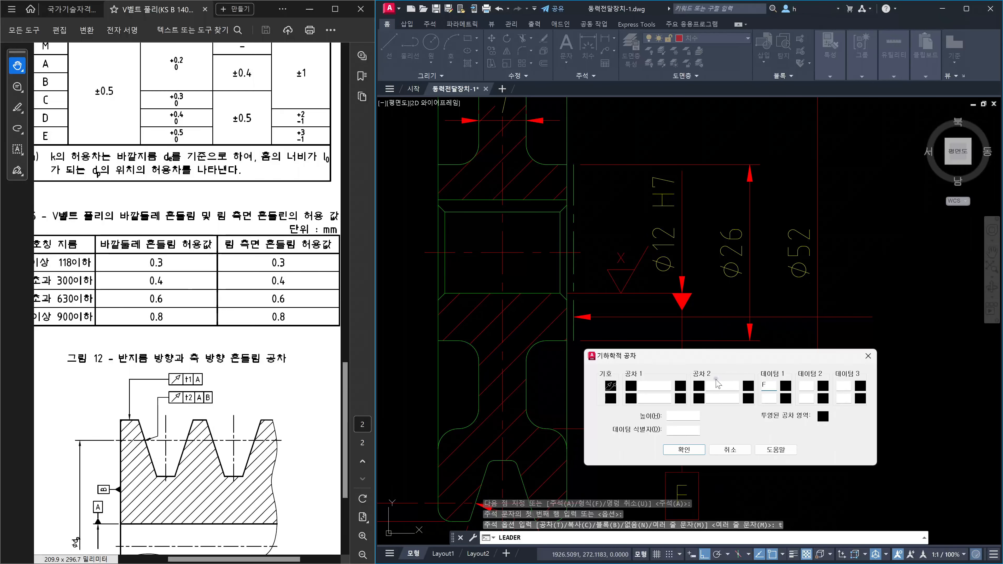
click(692, 450)
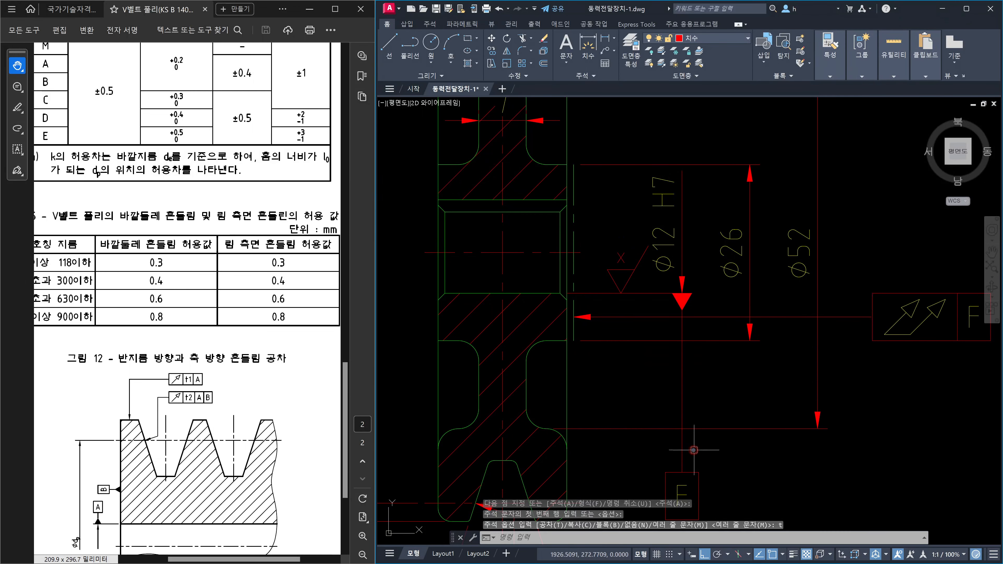
key(Escape)
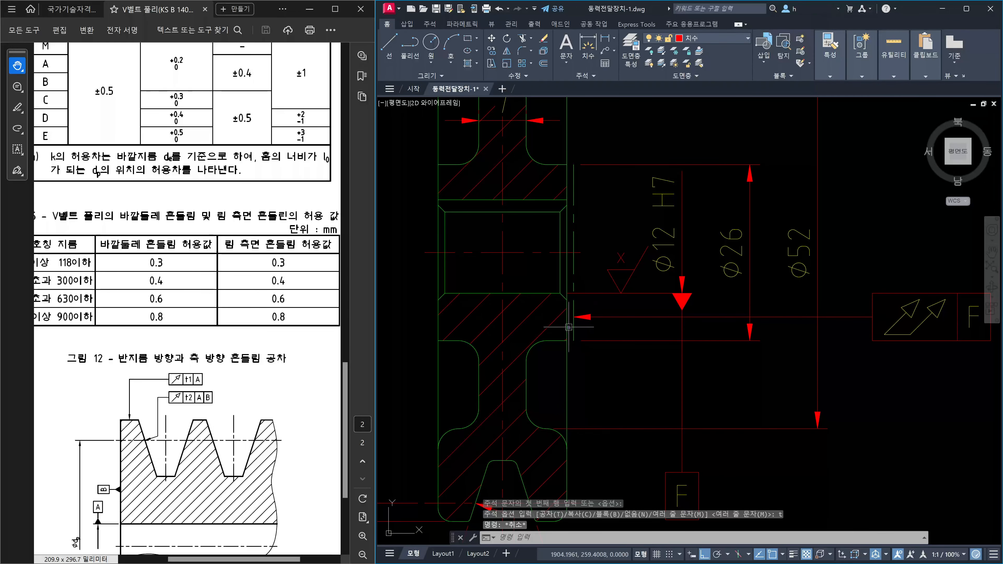
Measure the vertical distance from the bore's lower edge to the lower end of the hub face with a trial linear dimension
key(Escape)
text(dli)
key(Return)
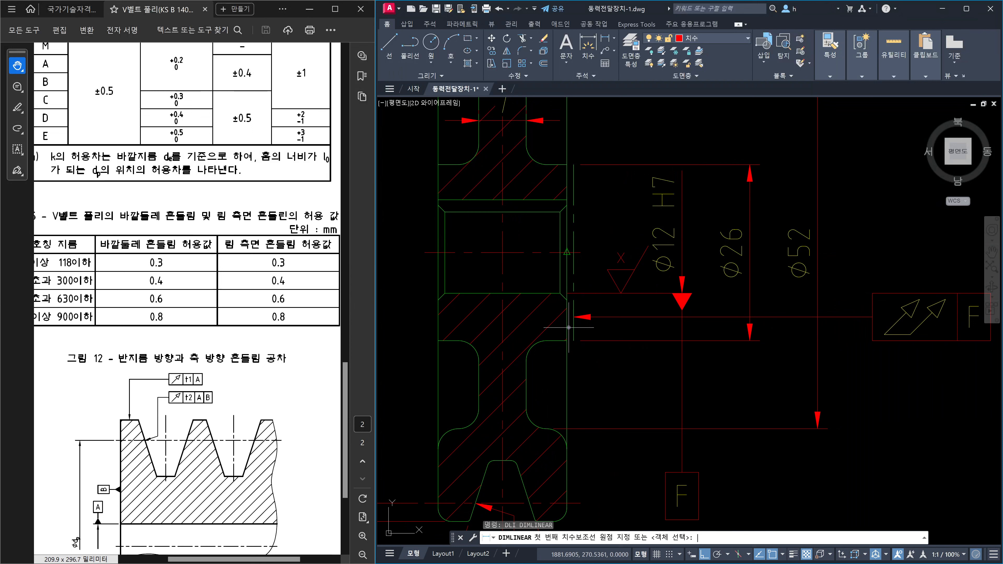
click(559, 294)
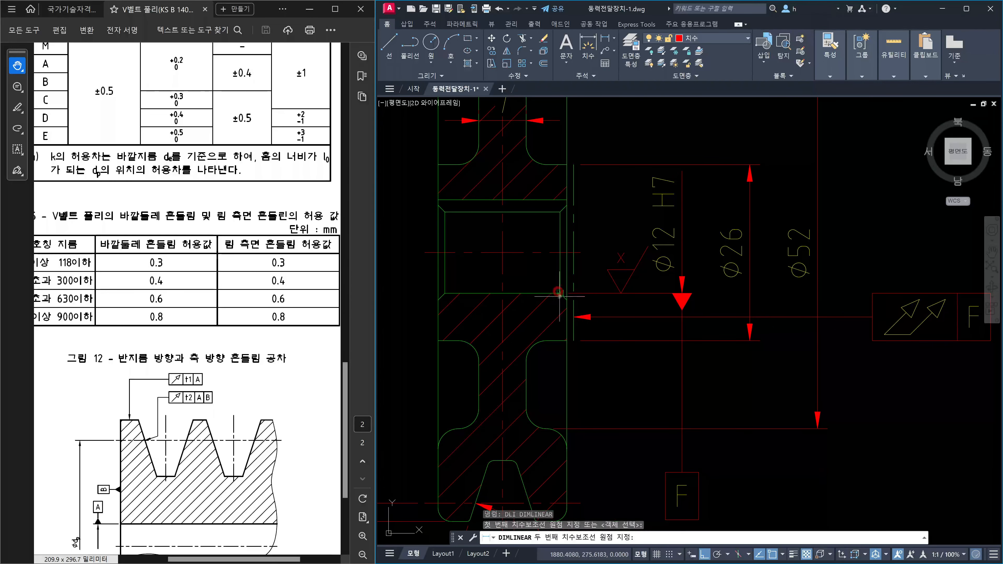
click(566, 339)
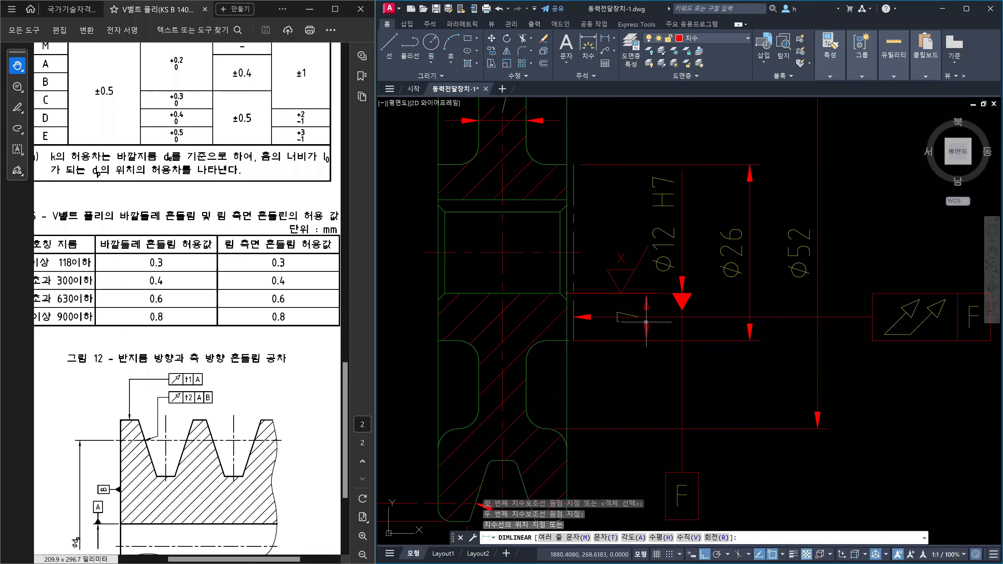
key(Escape)
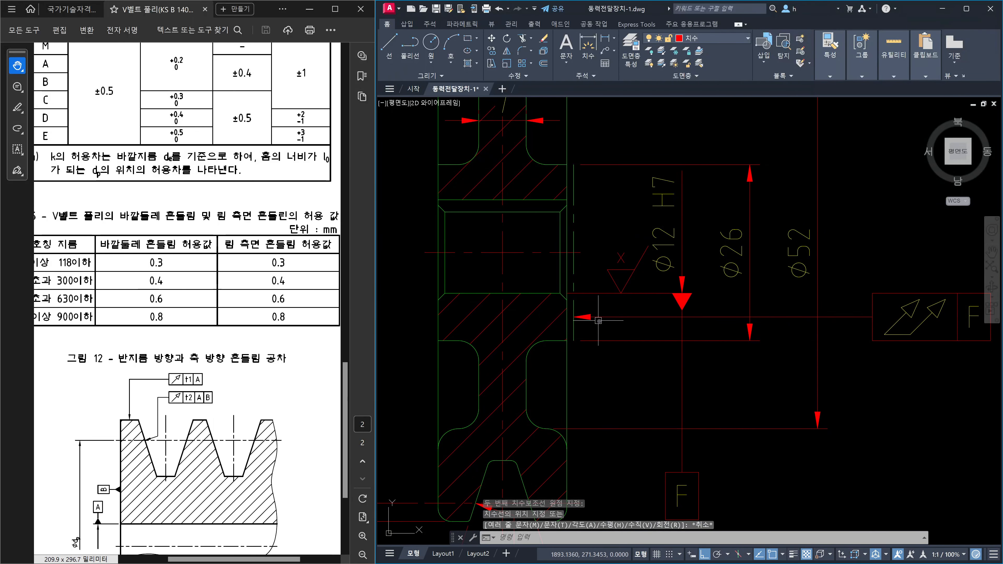
Switch to the KS machine drawing standards PDF and examine the IT tolerance table on page 2
click(65, 9)
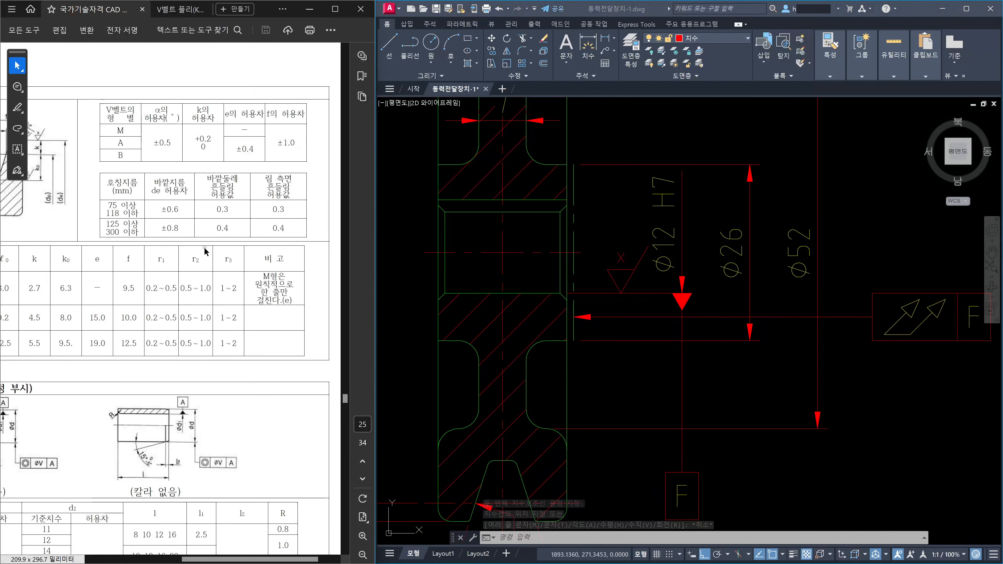
scroll(204, 252, up, 5)
ctrl+scroll(204, 247, down, 3)
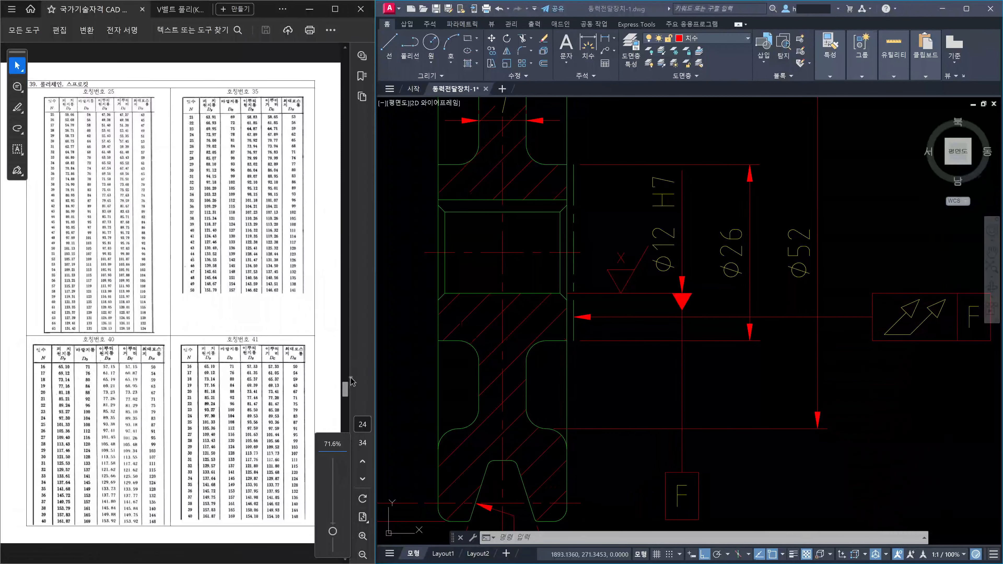
drag(345, 390, 348, 63)
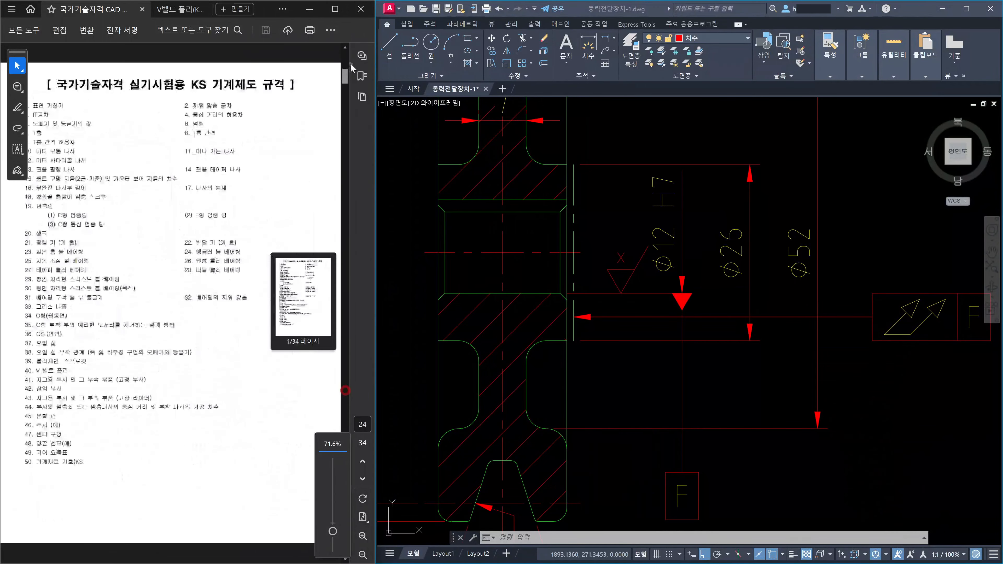
scroll(256, 231, down, 5)
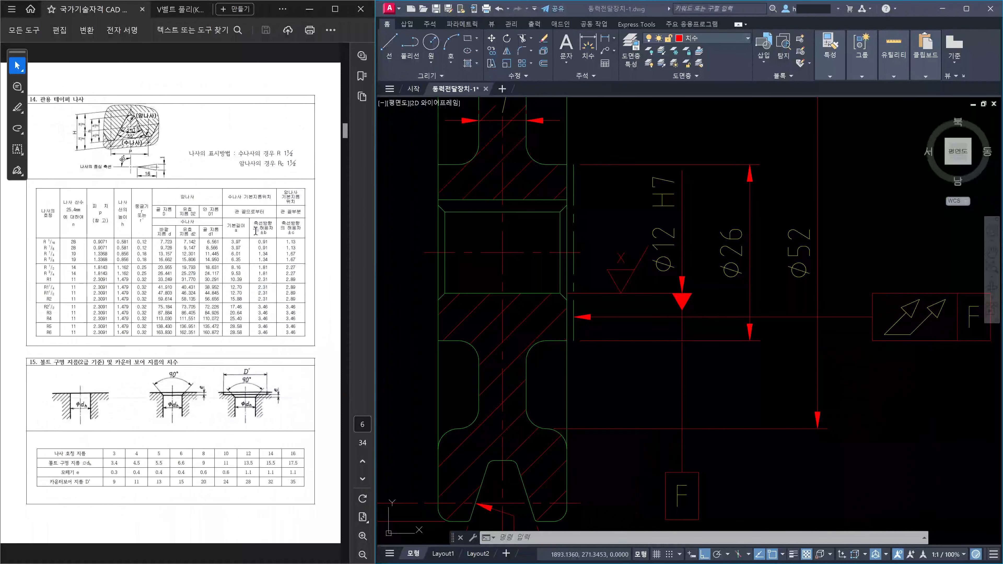
scroll(255, 231, down, 2)
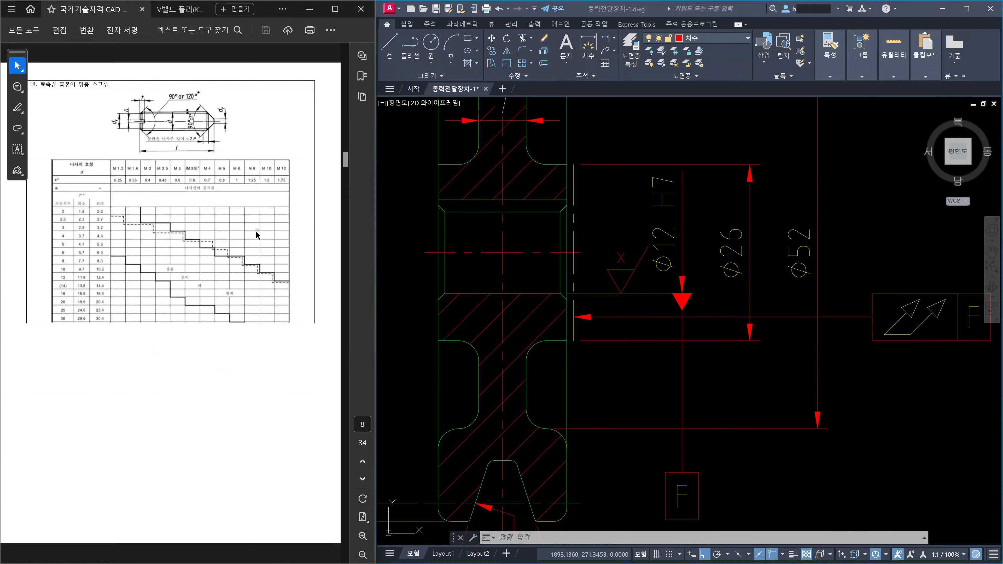
scroll(256, 231, up, 4)
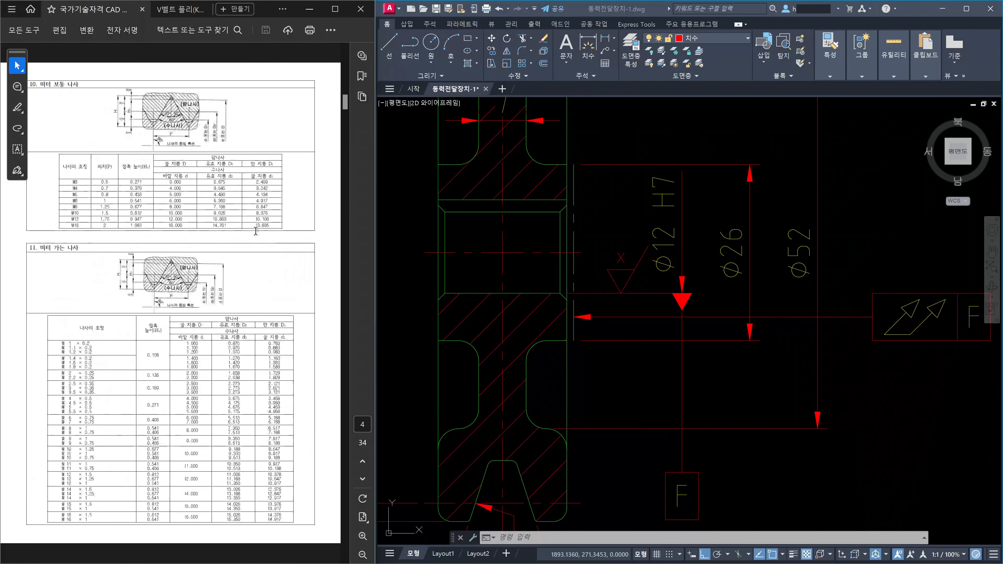
scroll(256, 234, up, 2)
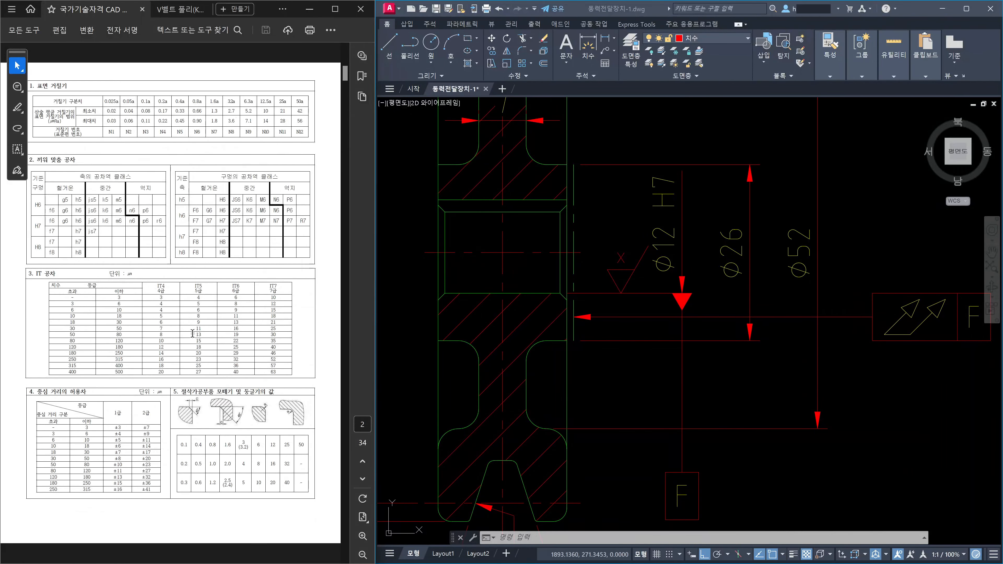
ctrl+scroll(192, 334, up, 3)
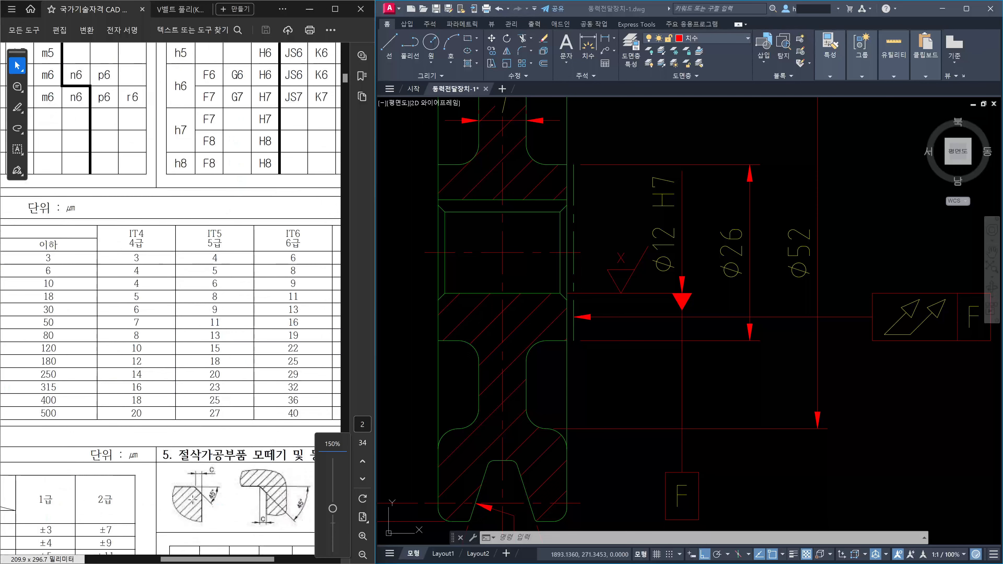
drag(206, 558, 161, 560)
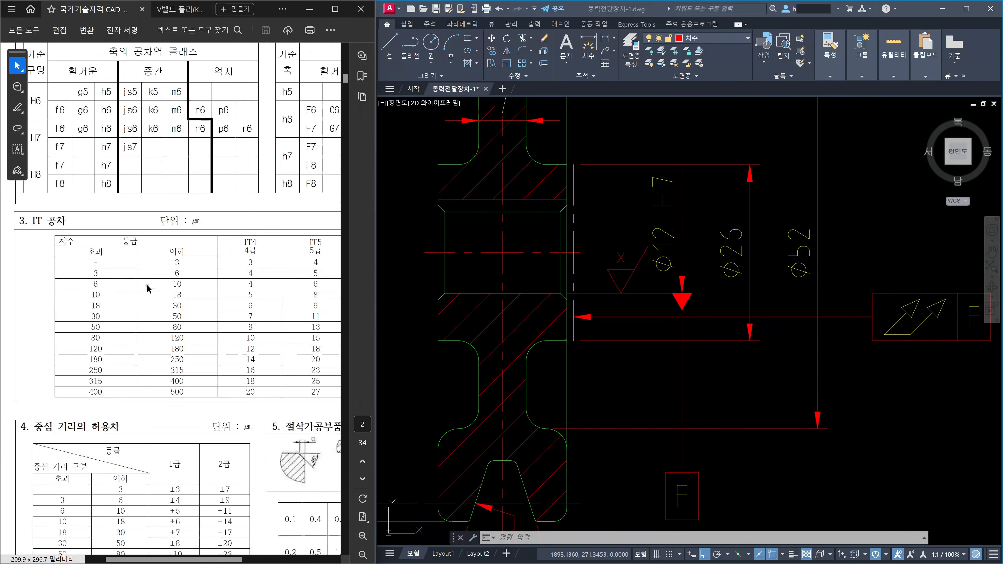
ctrl+scroll(142, 292, down, 1)
ctrl+scroll(141, 289, down, 1)
ctrl+scroll(141, 289, up, 1)
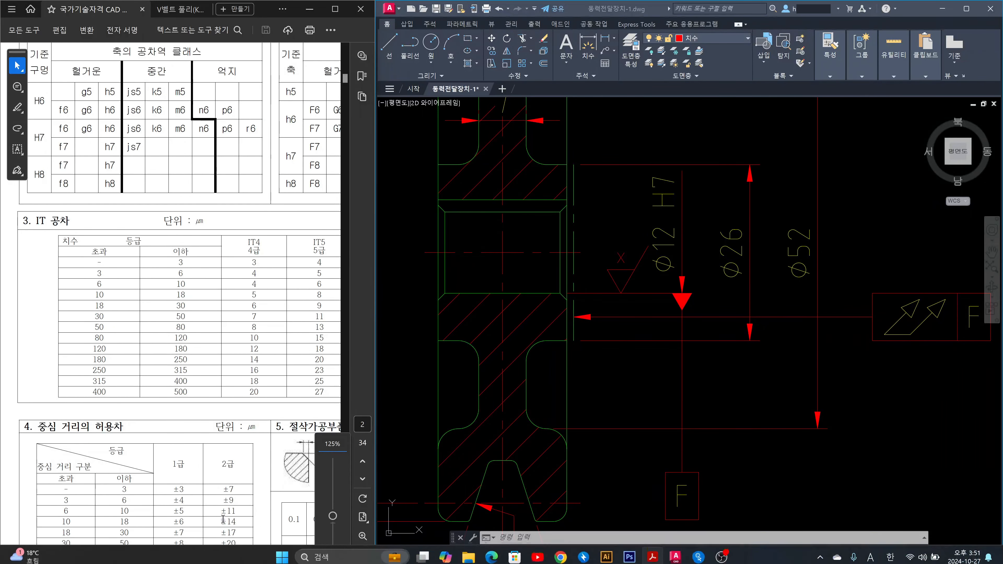
drag(221, 558, 243, 561)
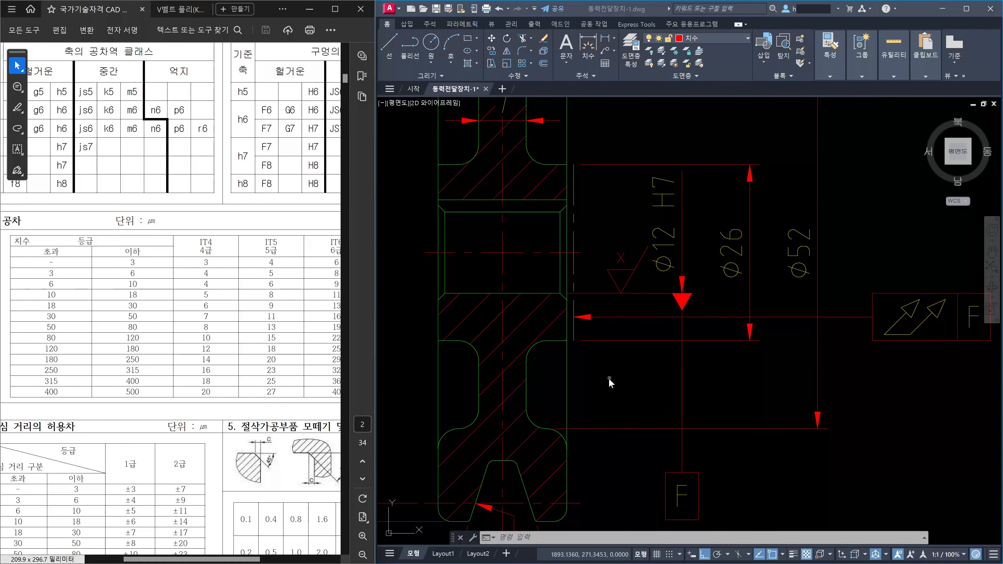
Examine the width dimension with its ±2 tolerance above the V-belt pulley section
click(609, 378)
key(Escape)
scroll(608, 378, down, 4)
middle_drag(605, 229, 603, 239)
scroll(571, 179, up, 2)
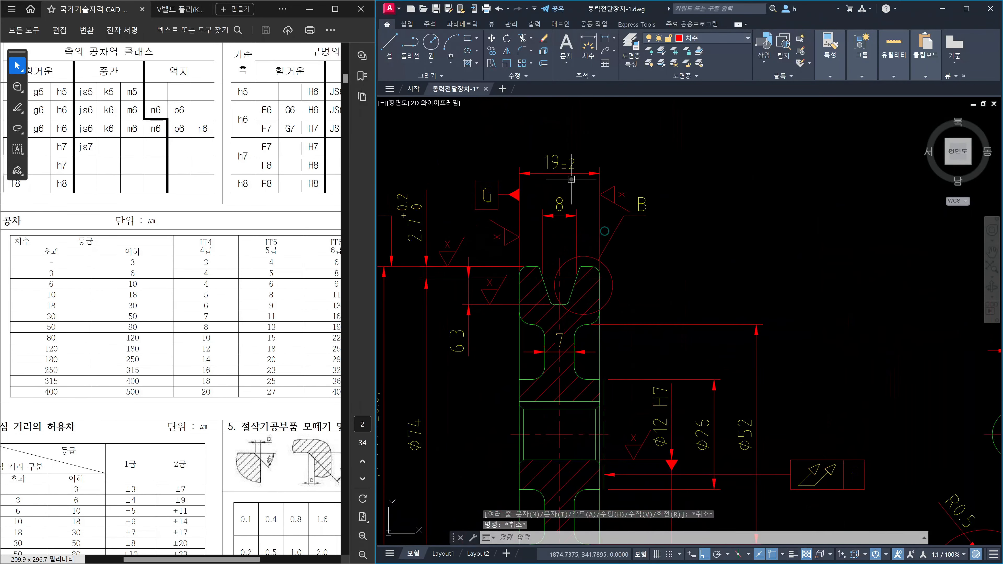
click(572, 180)
click(542, 134)
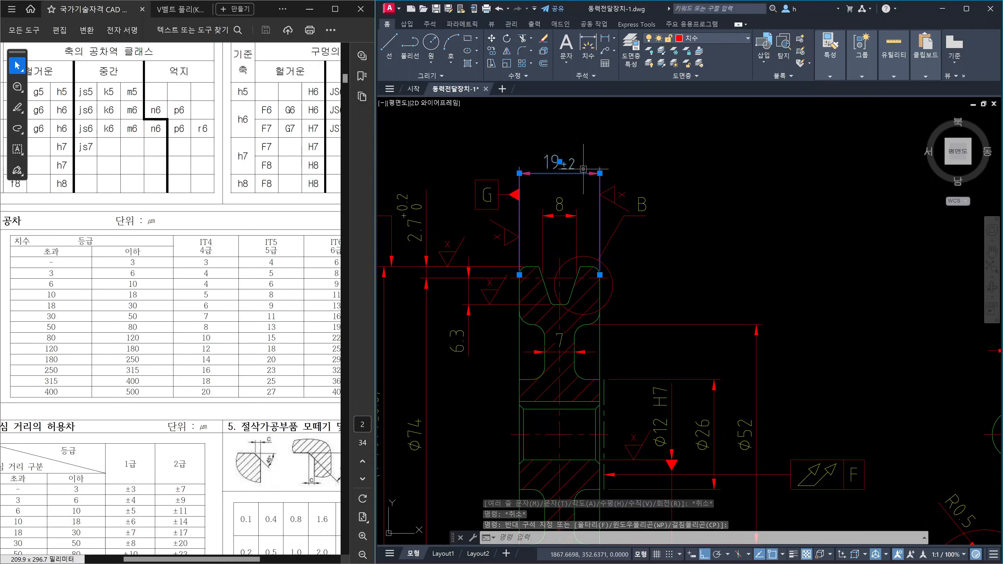
key(Escape)
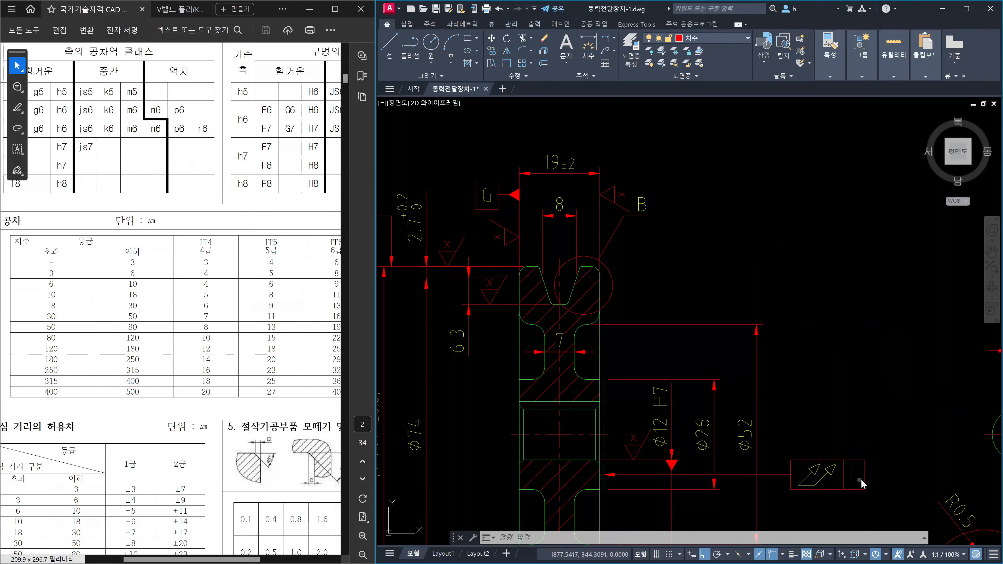
Set the first tolerance value in the hub face's total runout frame to 0.006
scroll(849, 474, up, 2)
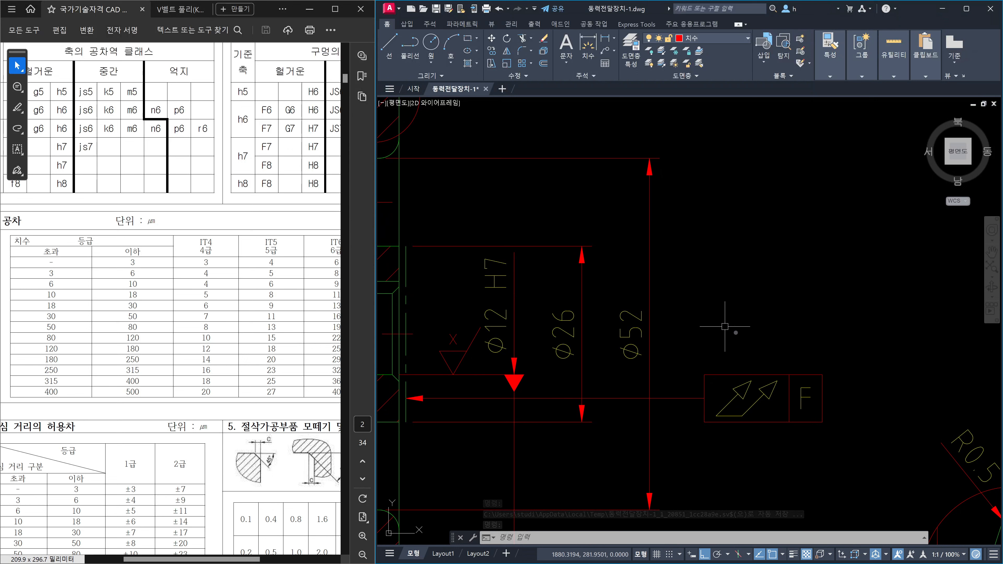
double_click(781, 375)
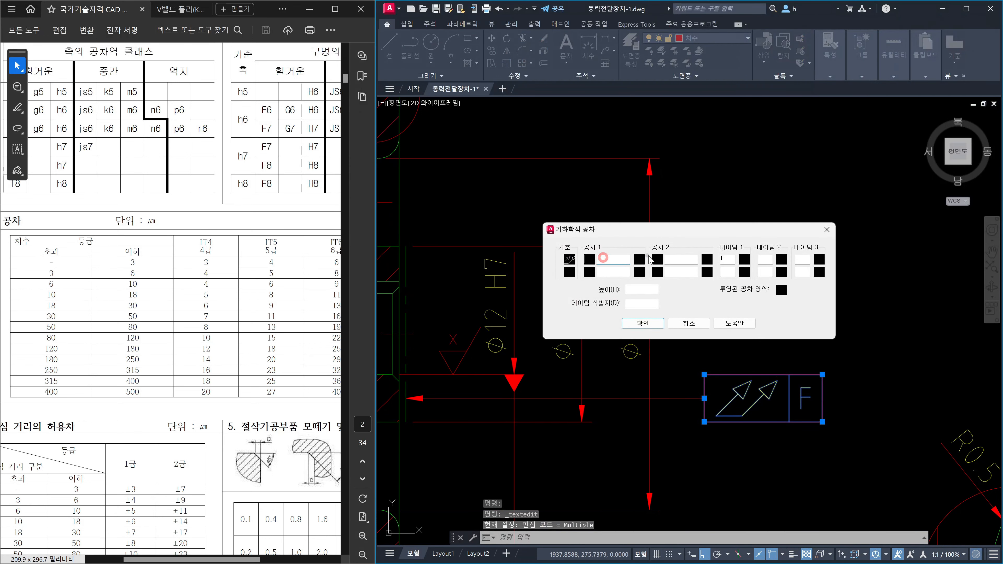
text(0.)
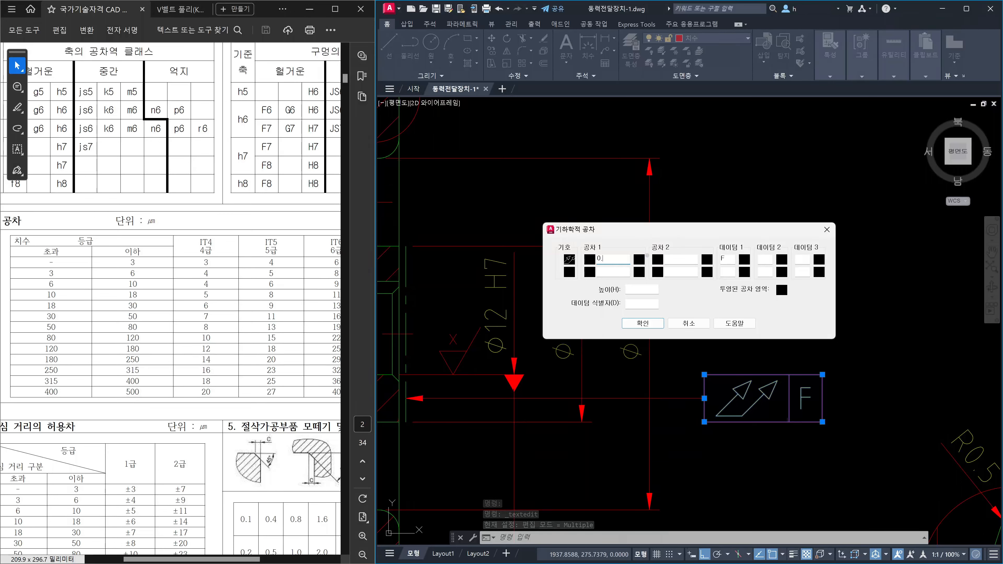
text(006)
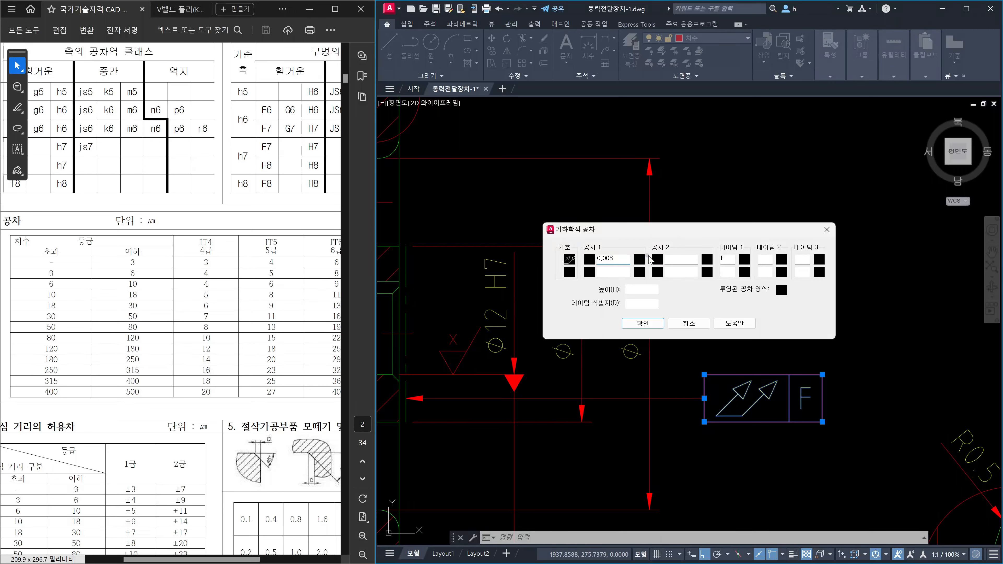
click(657, 324)
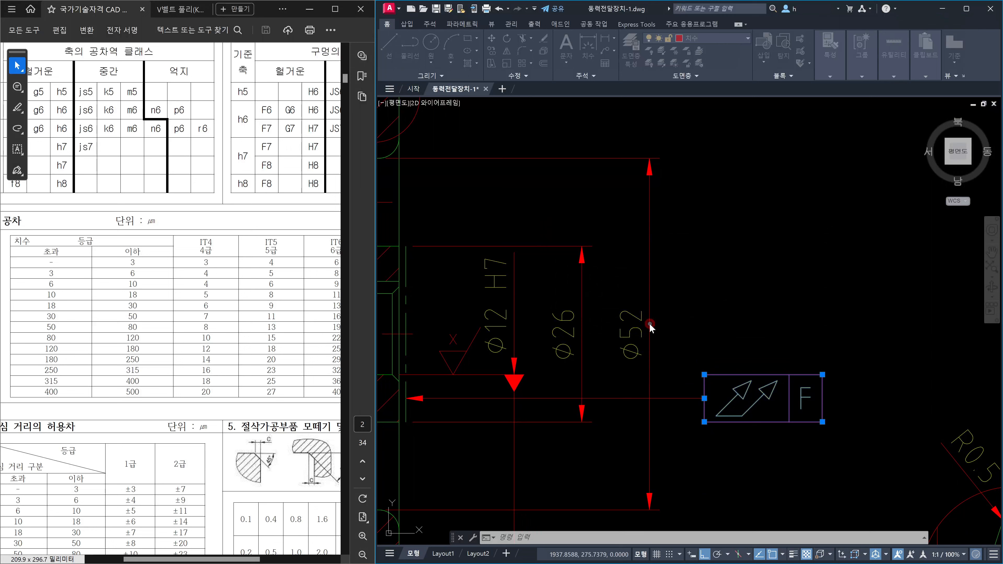
key(Escape)
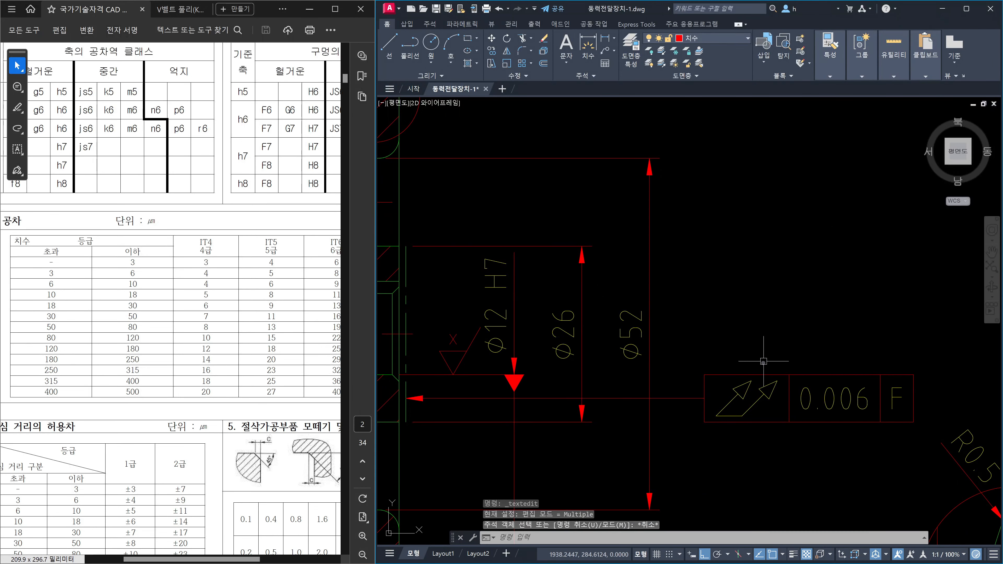
Highlight the hub face's total runout frame together with its leader for review, leaving both unedited
scroll(725, 381, down, 4)
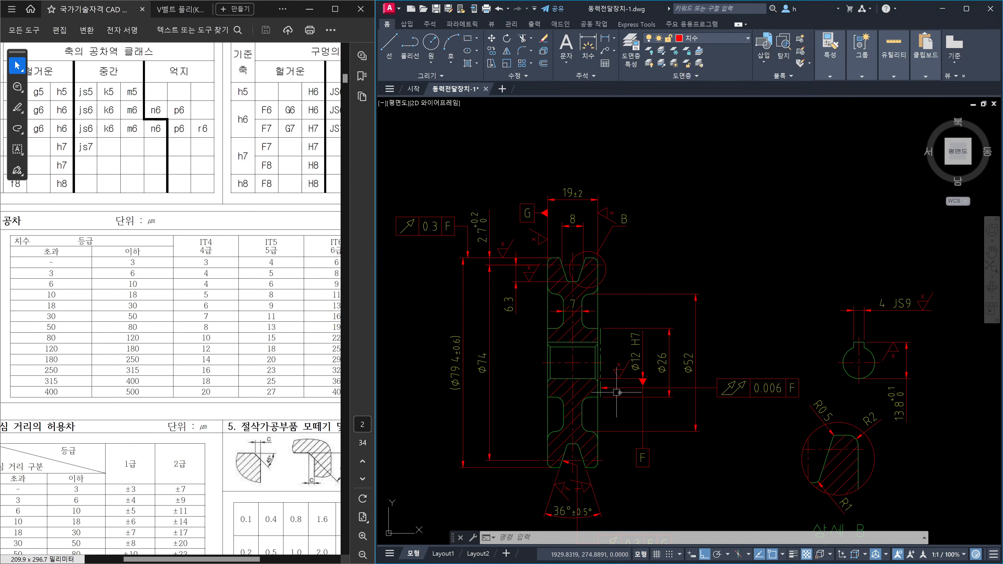
click(753, 417)
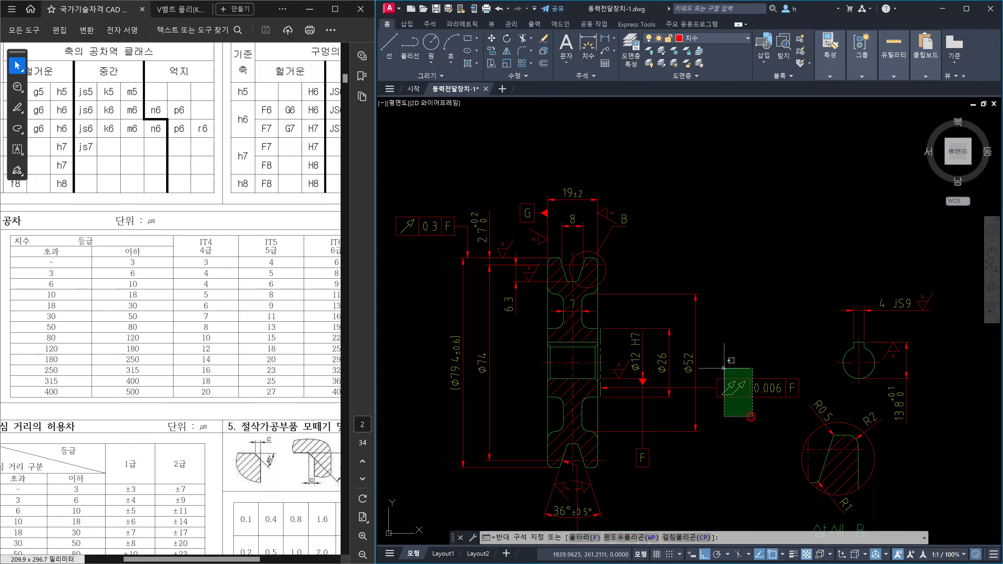
click(723, 368)
click(727, 431)
click(713, 367)
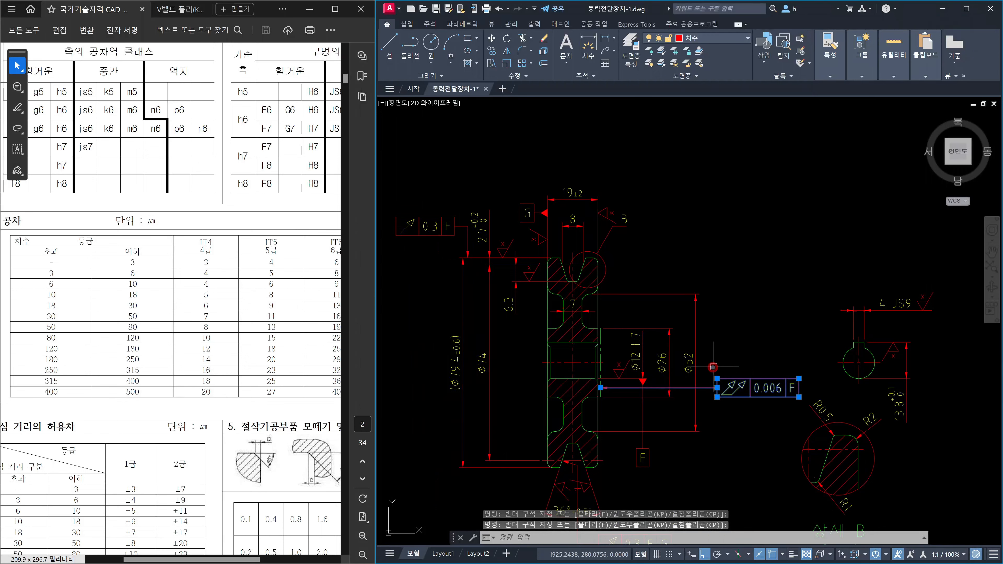
key(Escape)
Inspect both sloped flanks of the lower V-groove on the pulley copy that carries the F–G circular runout frame
scroll(713, 367, down, 3)
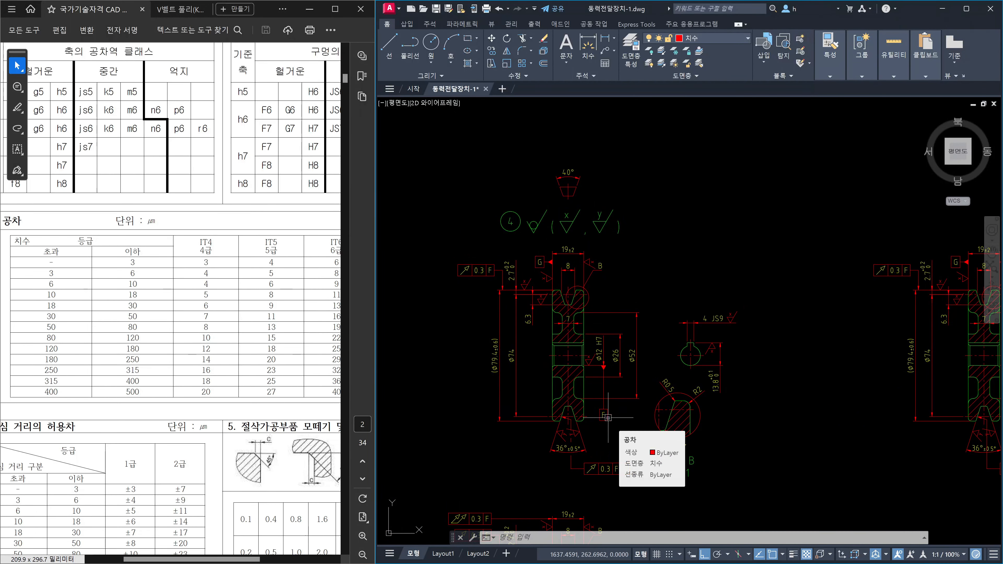
scroll(558, 454, up, 2)
scroll(567, 435, up, 4)
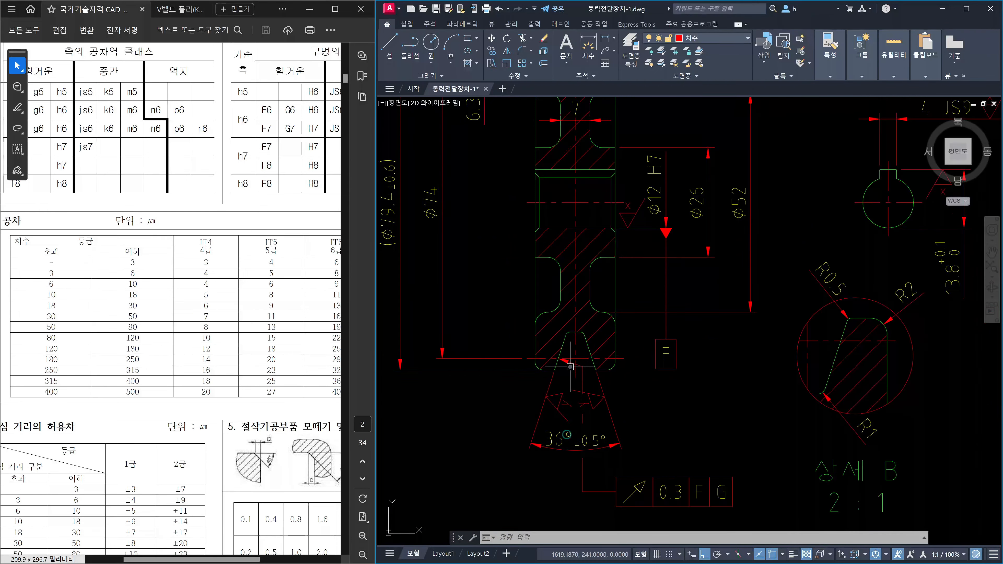
click(560, 331)
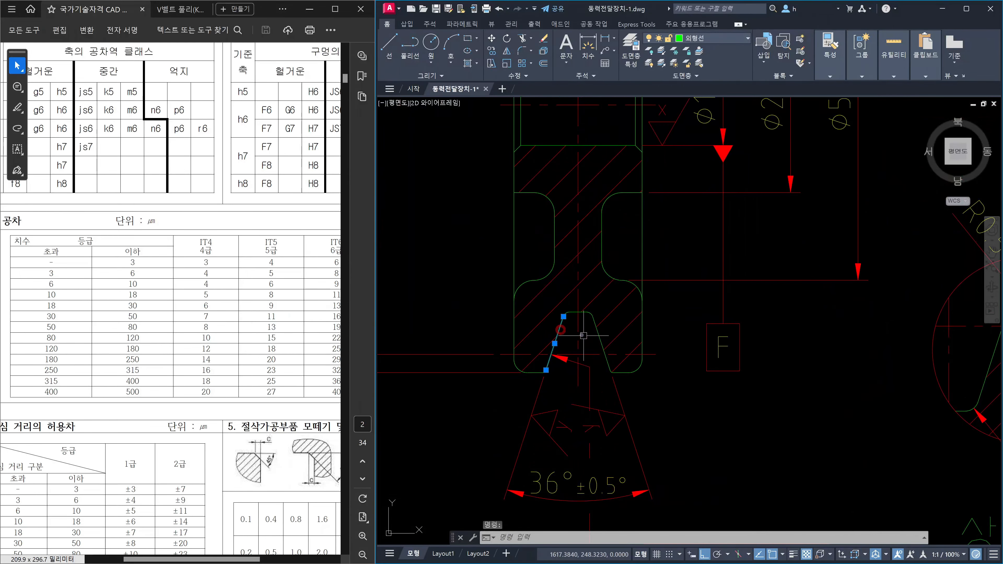
click(599, 337)
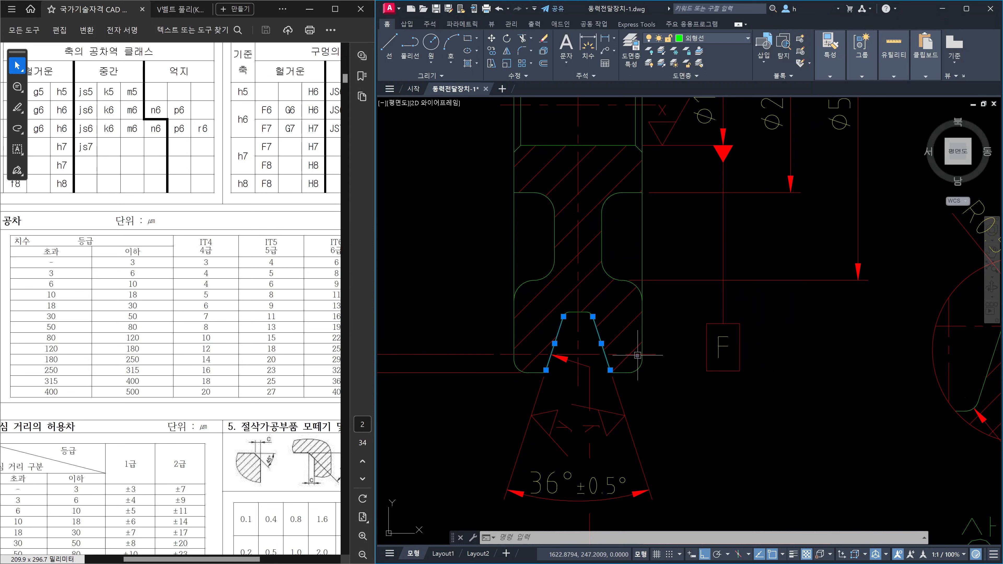
scroll(594, 362, down, 4)
key(Escape)
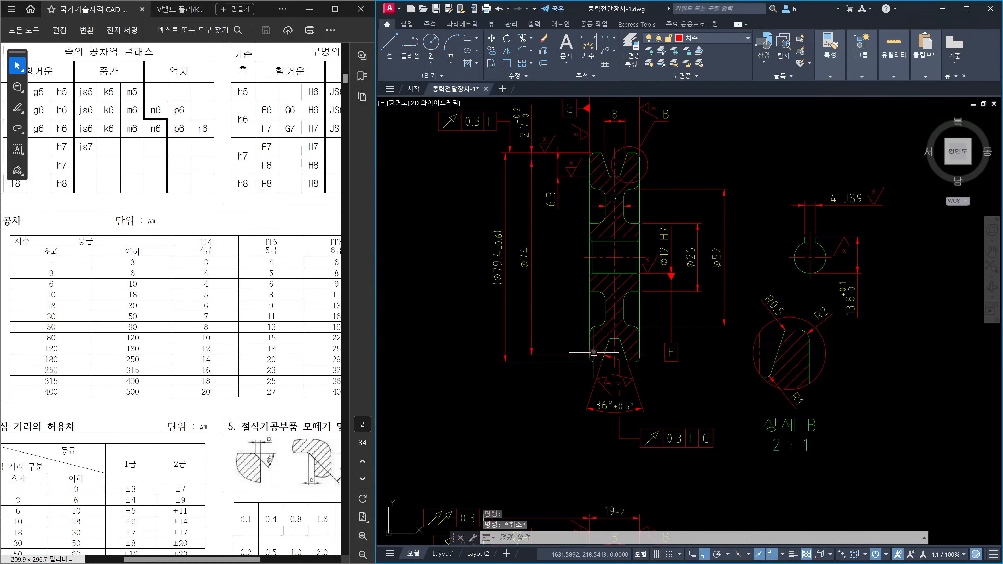
Mirror the 0.3 F G circular runout frame and its leader about a vertical line near the V-groove's centre, keeping the originals
scroll(648, 461, up, 2)
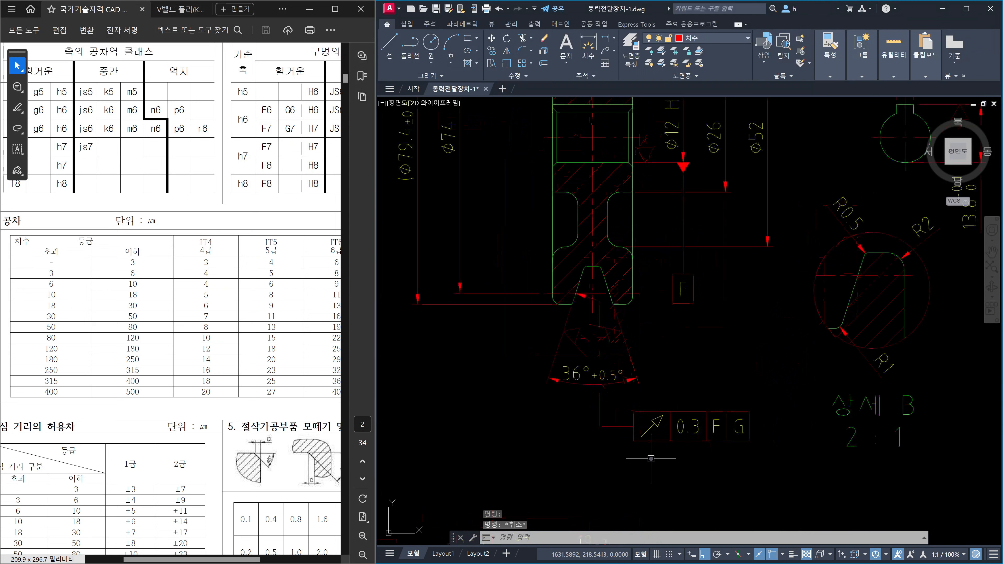
key(Escape)
text(mi)
key(Return)
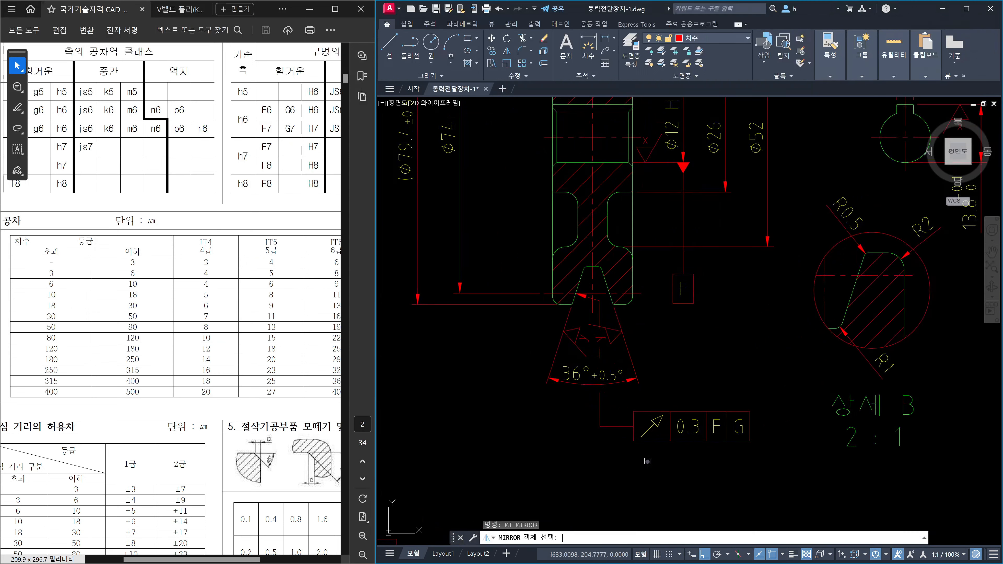
drag(648, 461, 554, 416)
key(Return)
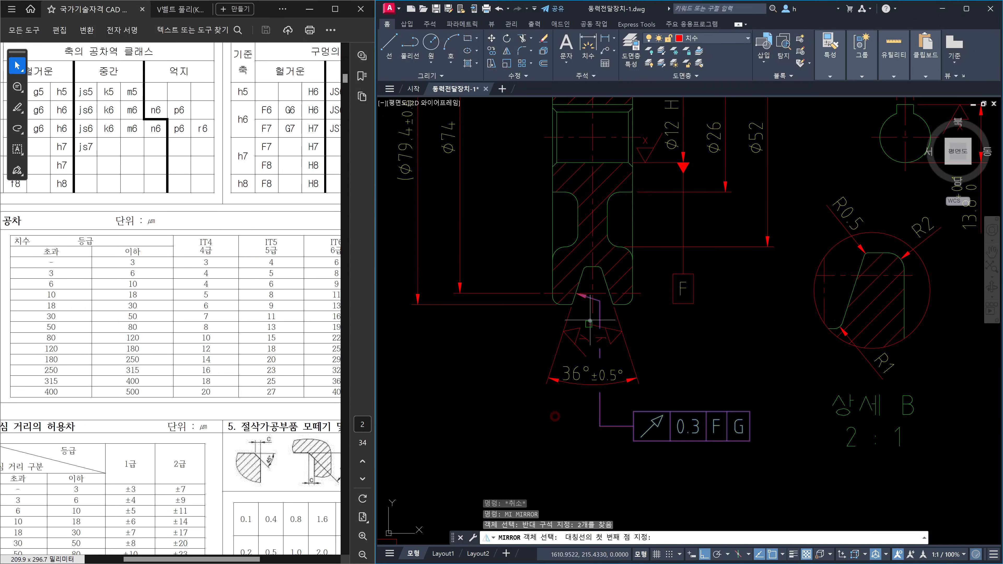
click(591, 315)
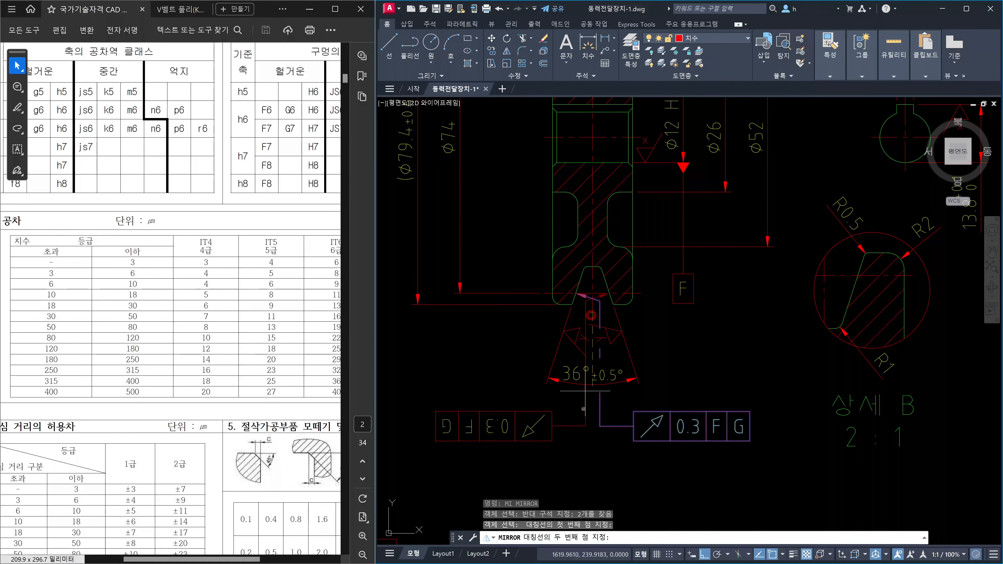
click(585, 440)
key(Return)
key(Escape)
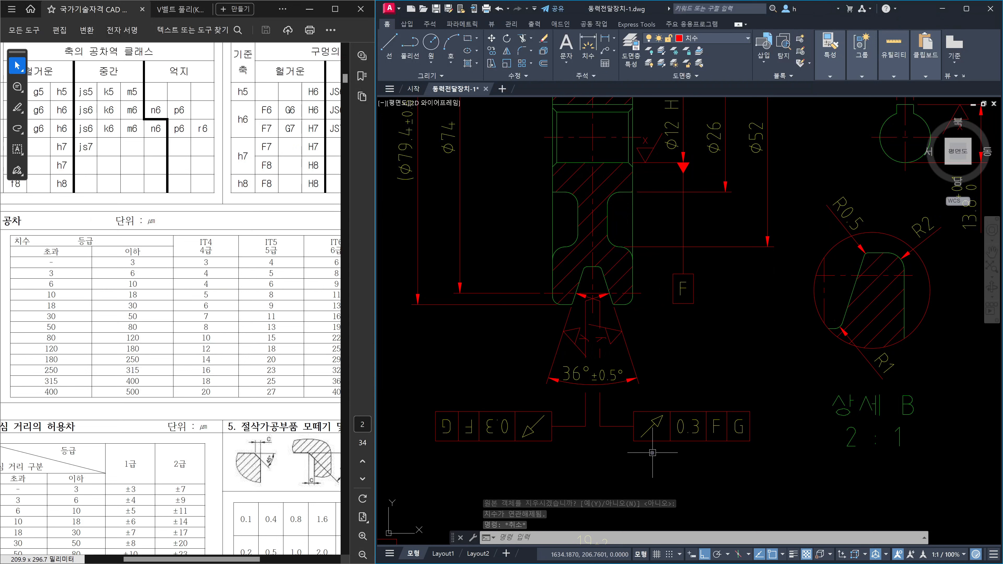
Mirror the reversed runout frame about a vertical line through its own middle, erasing the source so its text reads correctly
click(493, 430)
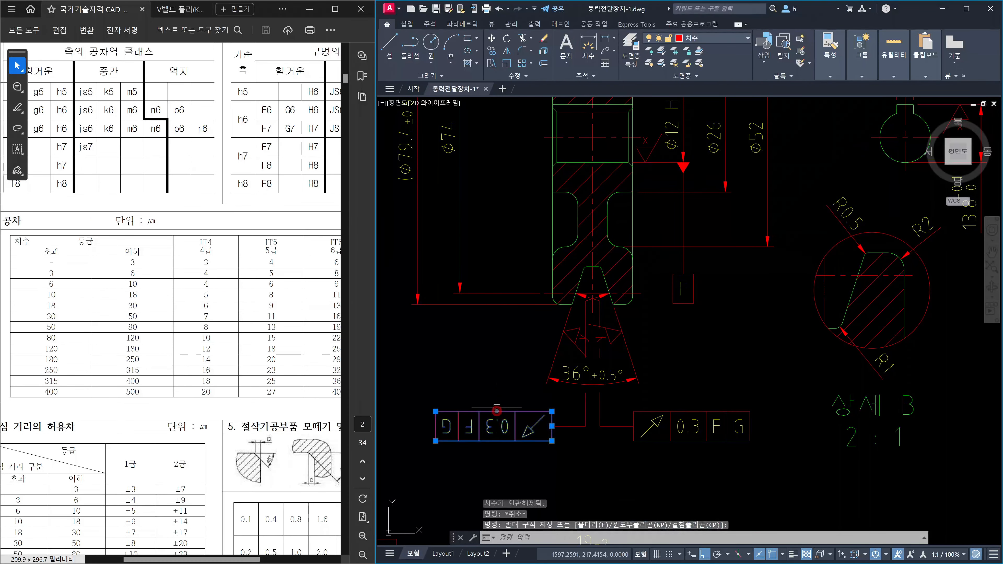
key(Escape)
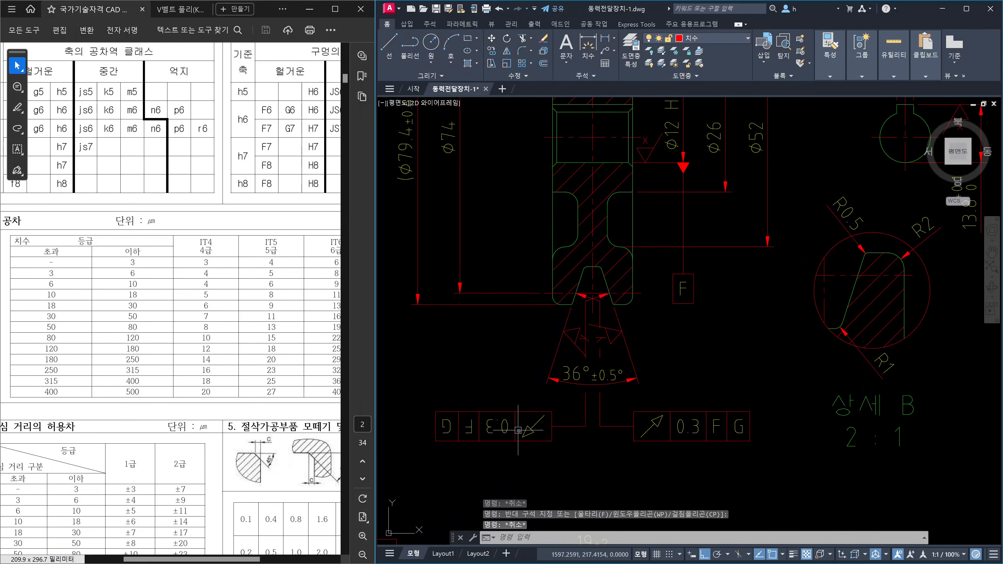
text(mi)
key(Return)
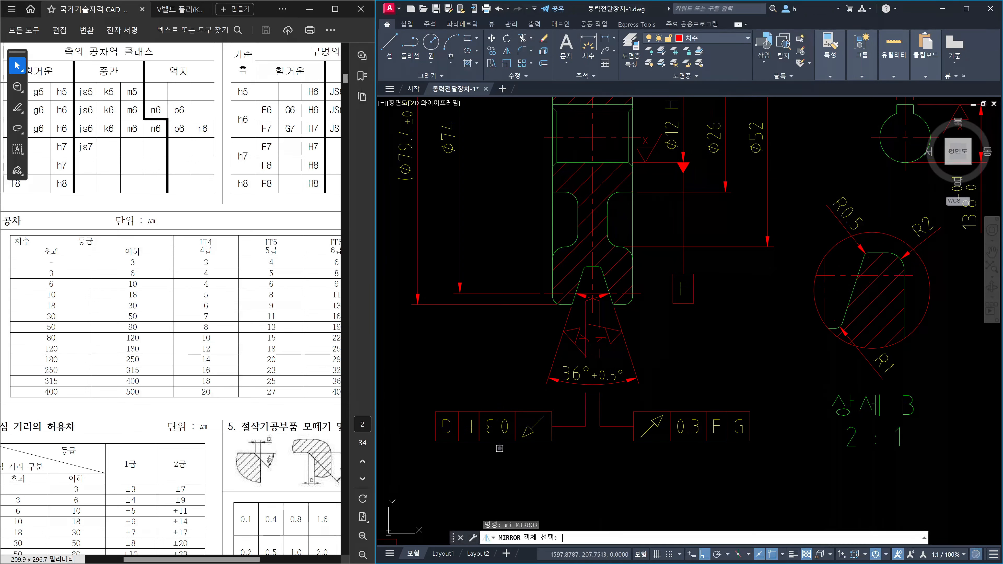
click(499, 448)
click(441, 371)
key(Return)
click(492, 440)
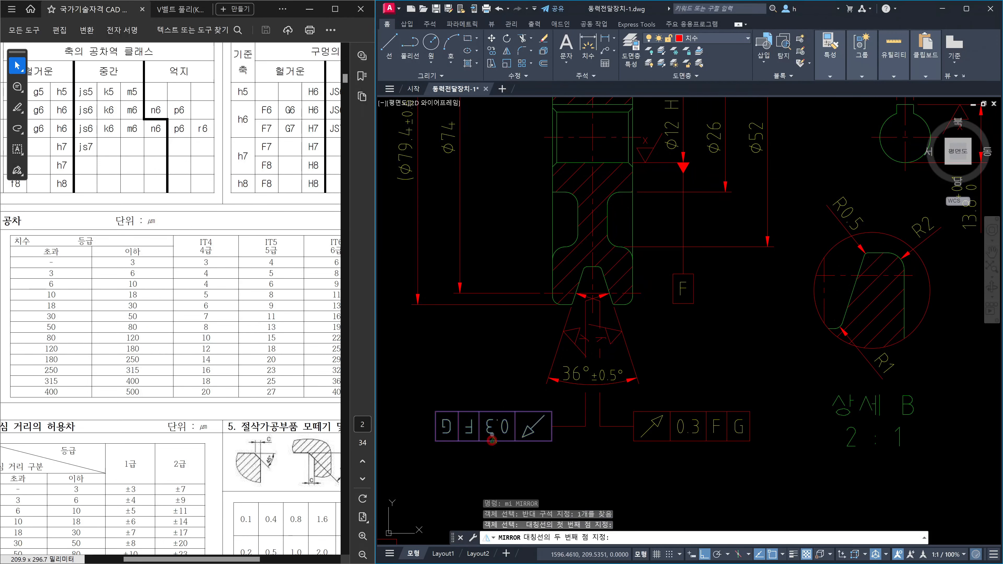
click(505, 371)
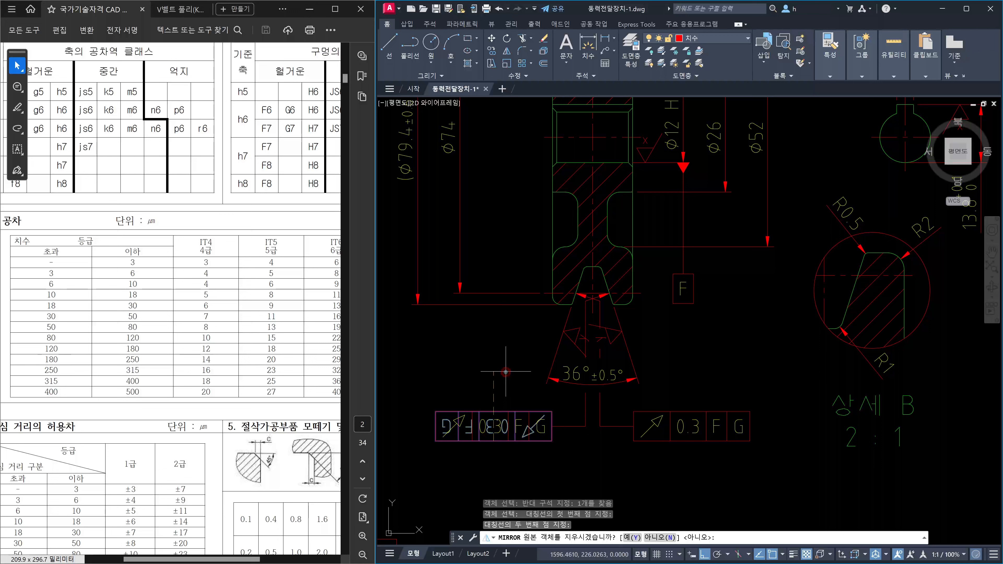
text(y)
key(Return)
key(Escape)
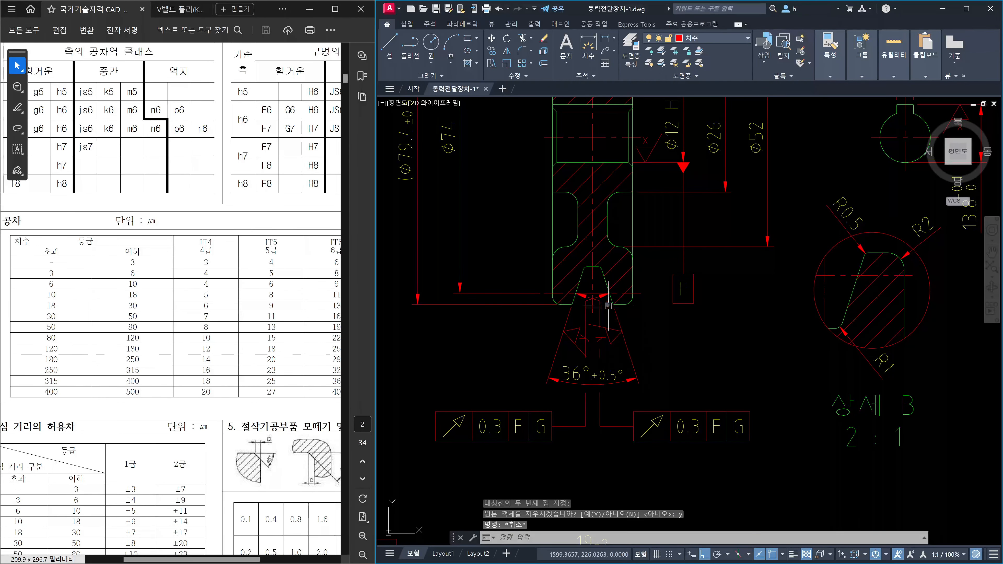
Delete the mirrored circular runout frame and its leader from the opposite groove flank
scroll(594, 300, up, 3)
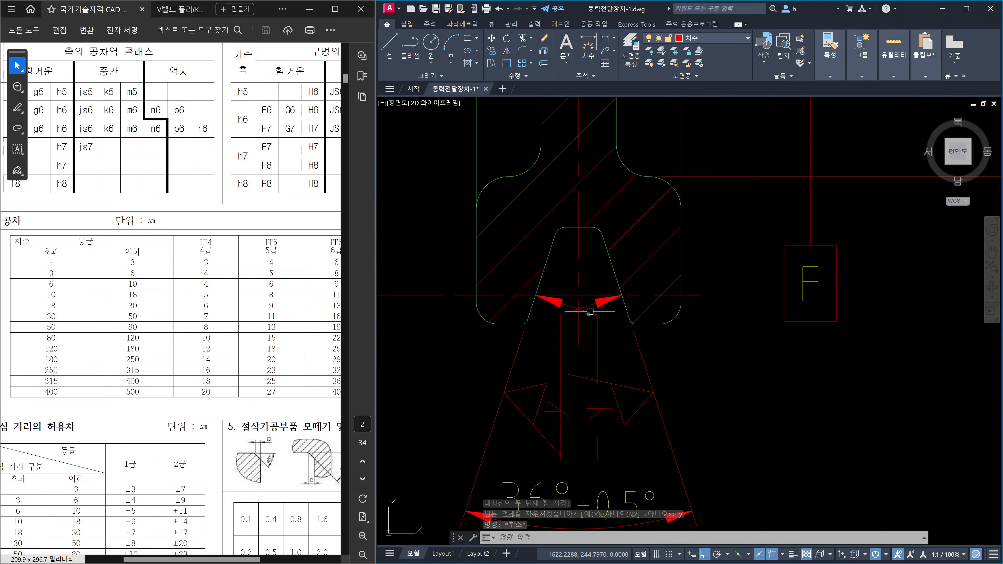
scroll(594, 311, down, 5)
scroll(594, 310, up, 2)
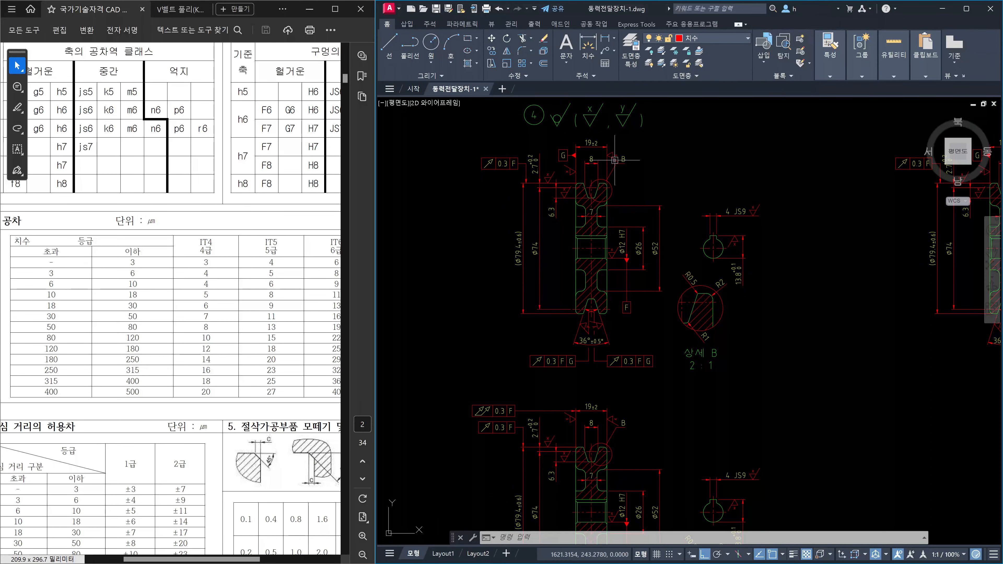
mouse_move(613, 159)
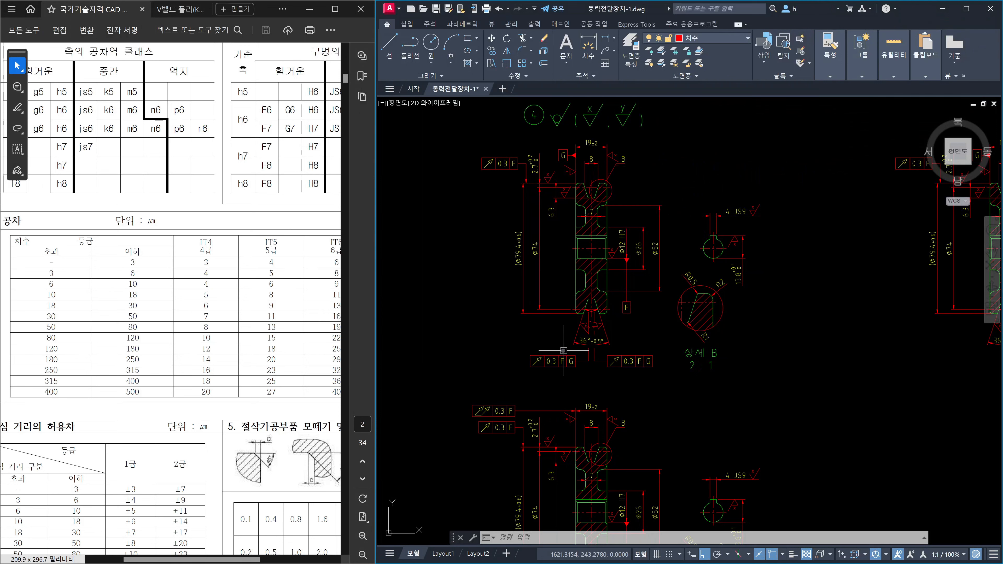
scroll(580, 361, up, 2)
click(598, 379)
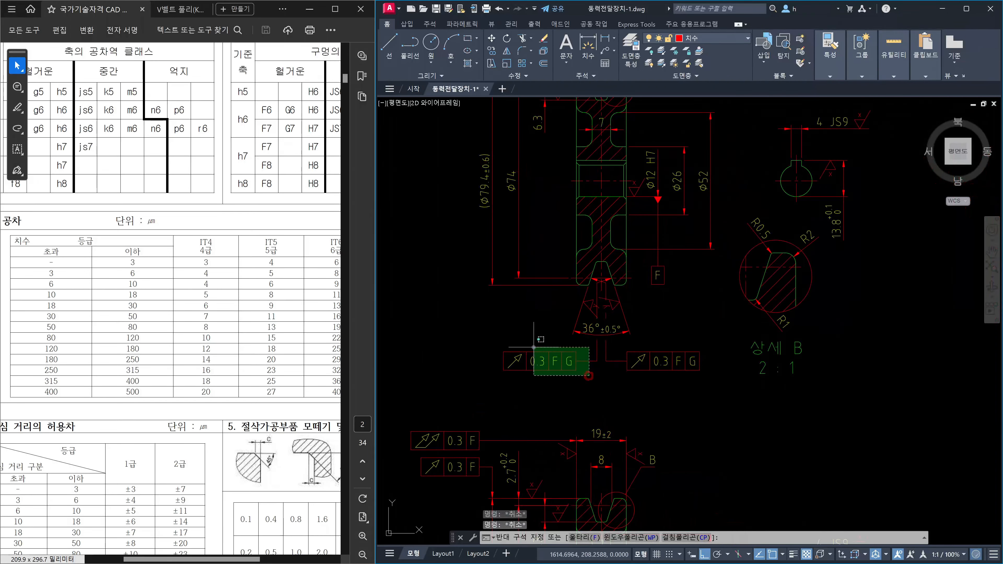
click(507, 336)
key(Delete)
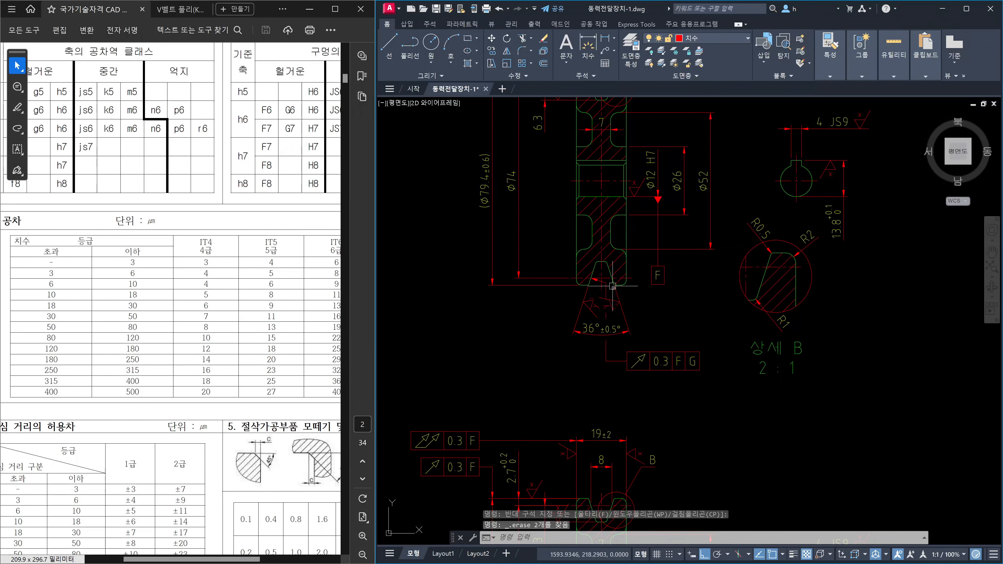
middle_drag(647, 257, 648, 333)
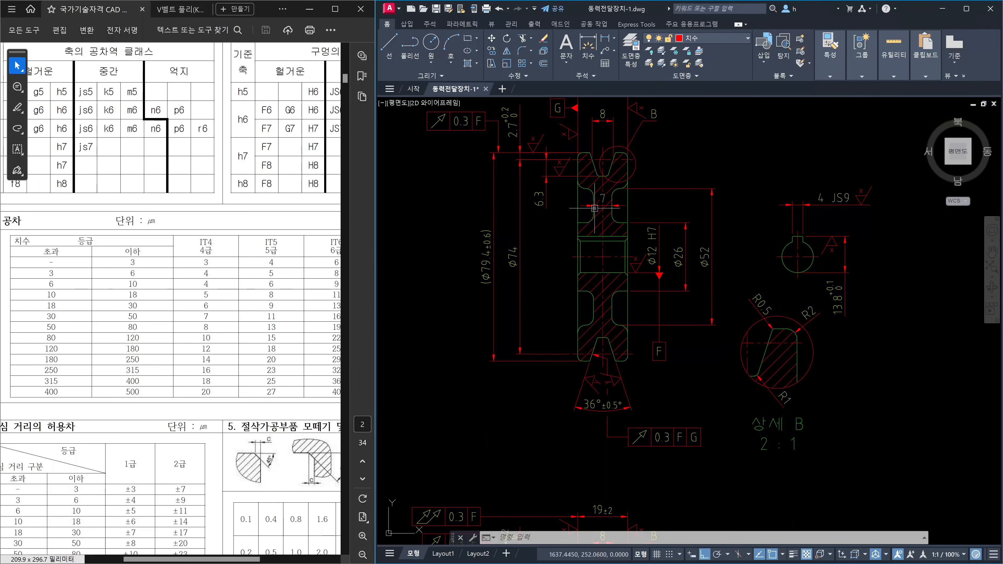
mouse_move(594, 208)
click(681, 298)
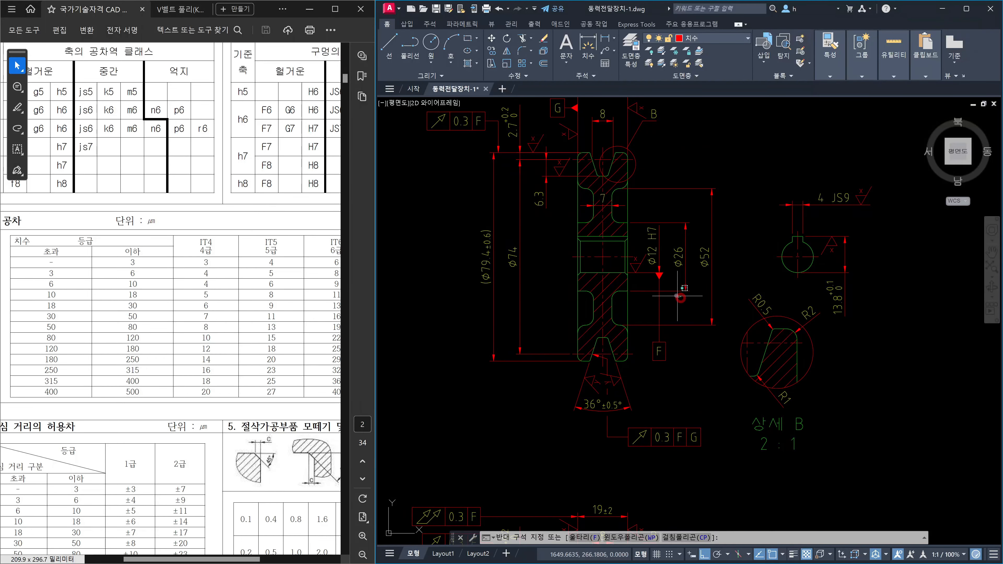
Highlight the Ø26 and Ø52 diameter dimensions on the pulley section, then clear the selection
click(673, 281)
click(698, 333)
click(694, 314)
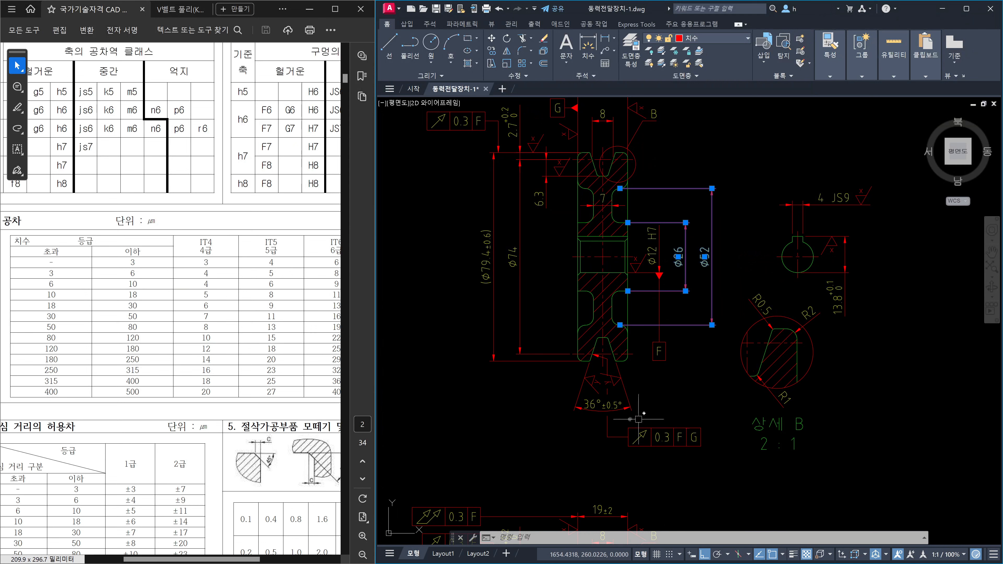
key(Escape)
middle_drag(586, 222, 585, 296)
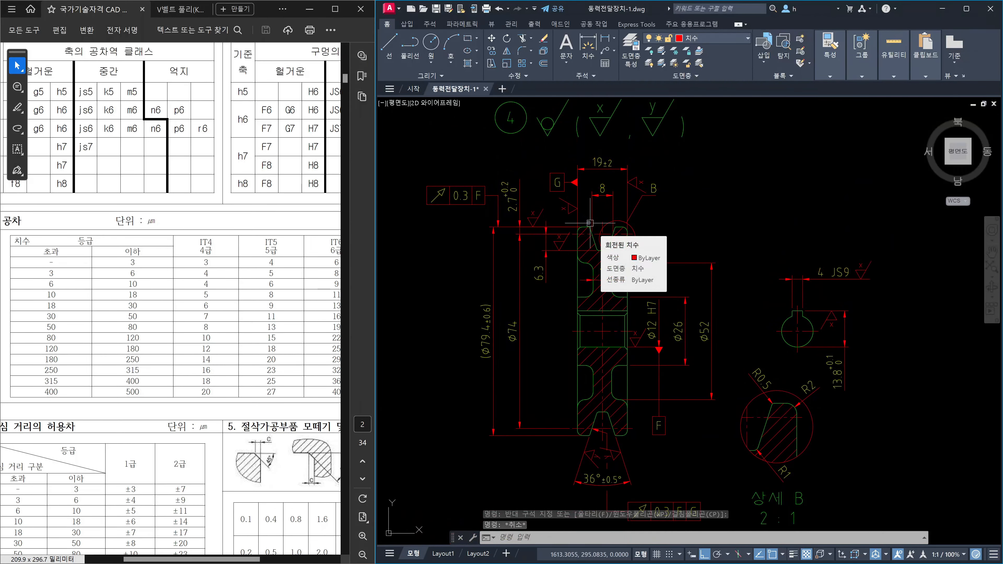
key(Escape)
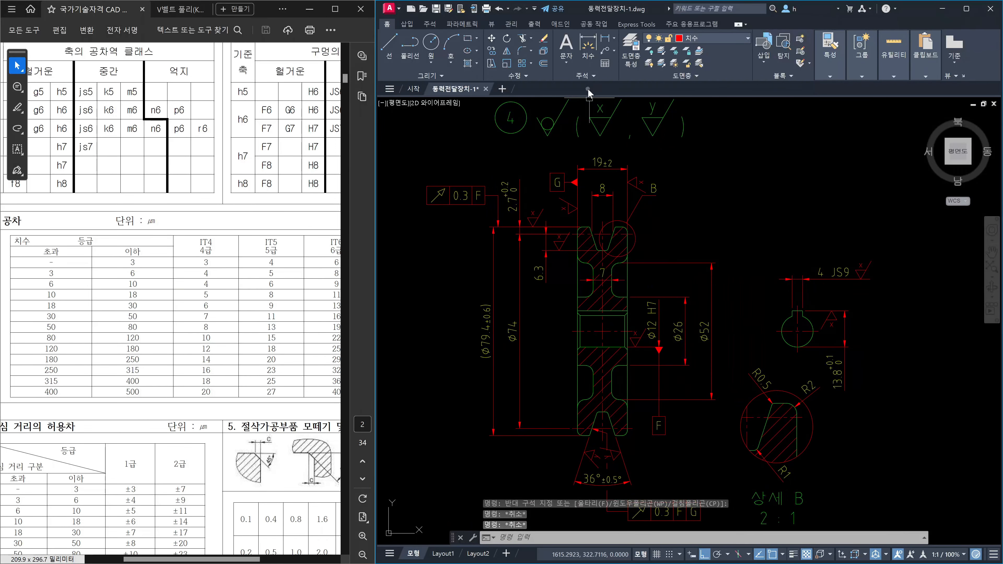
Stretch the total runout leader's arrow tip to the midpoint between the two hub-face edge points so the leader runs horizontal
scroll(657, 218, down, 4)
middle_drag(730, 286, 565, 280)
scroll(789, 285, up, 4)
click(814, 281)
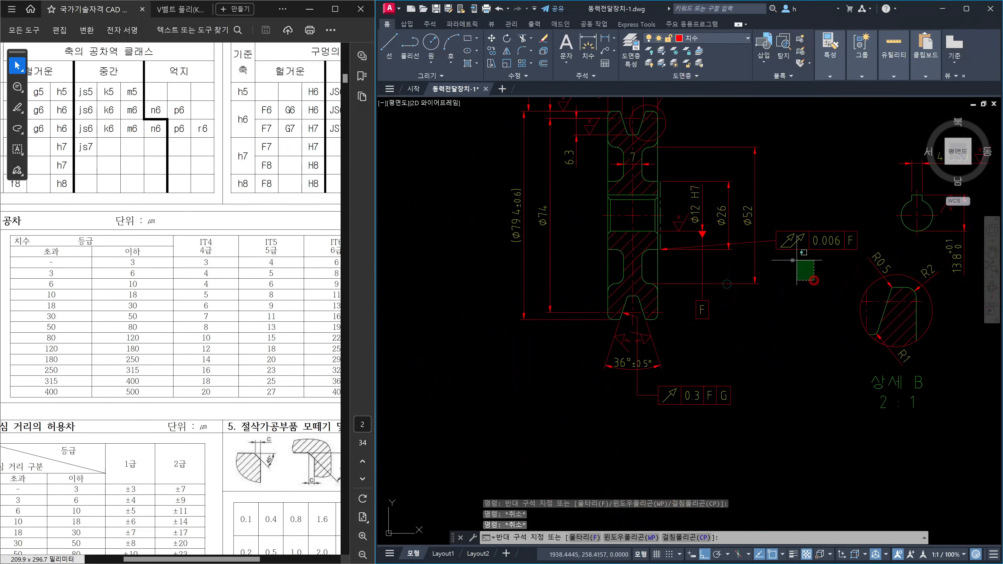
key(Escape)
scroll(722, 250, up, 2)
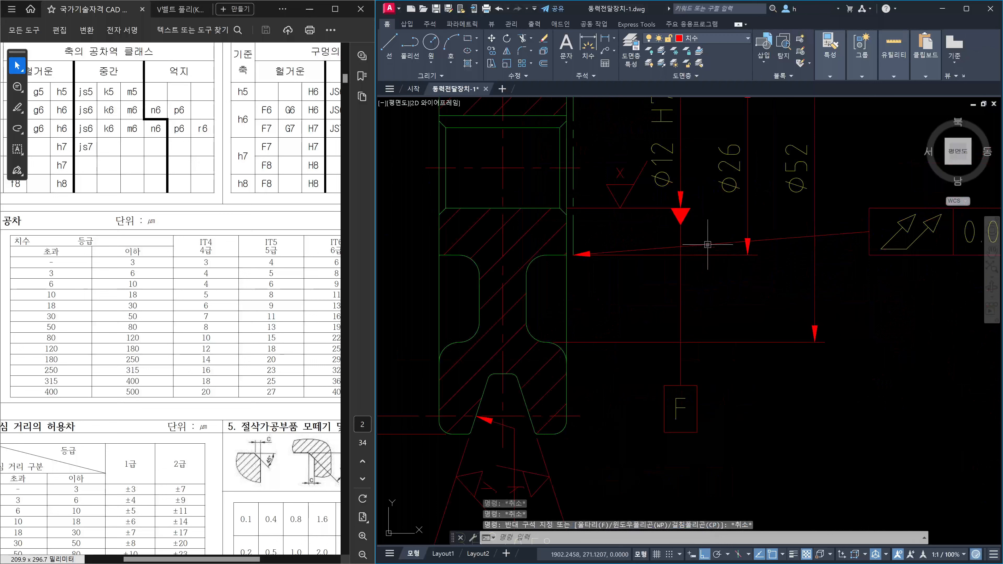
scroll(706, 242, up, 2)
click(706, 242)
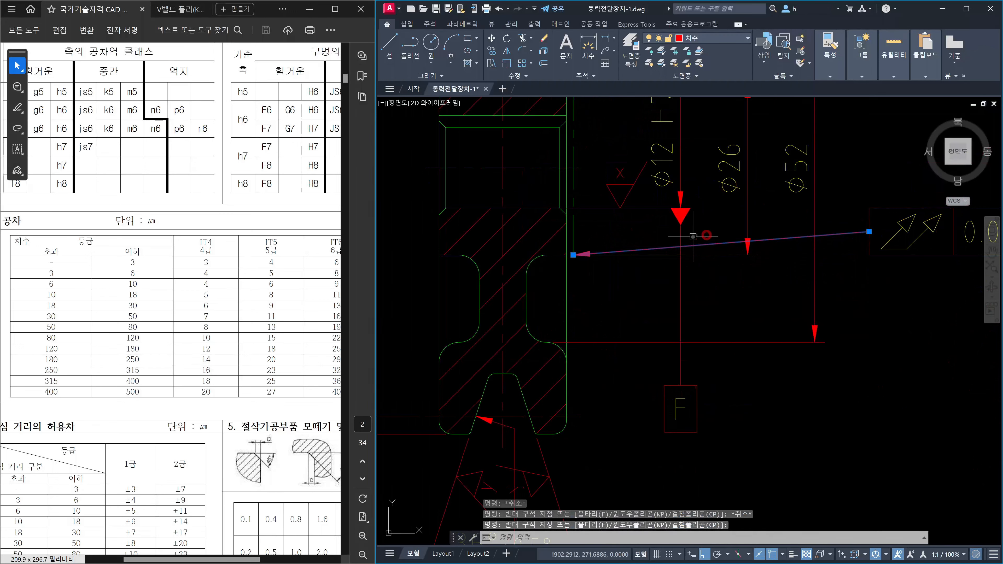
click(573, 255)
shift+right_click(581, 239)
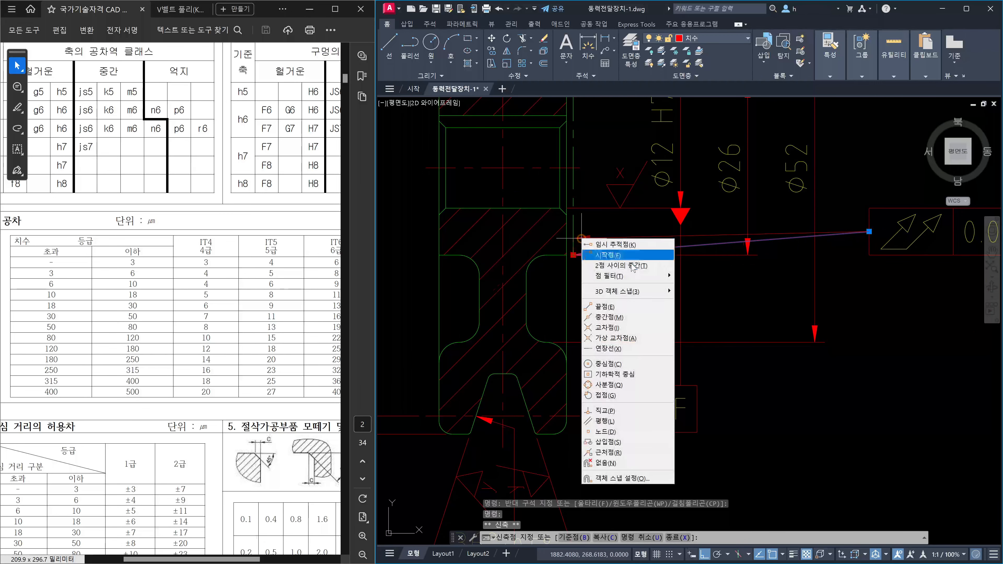
click(622, 265)
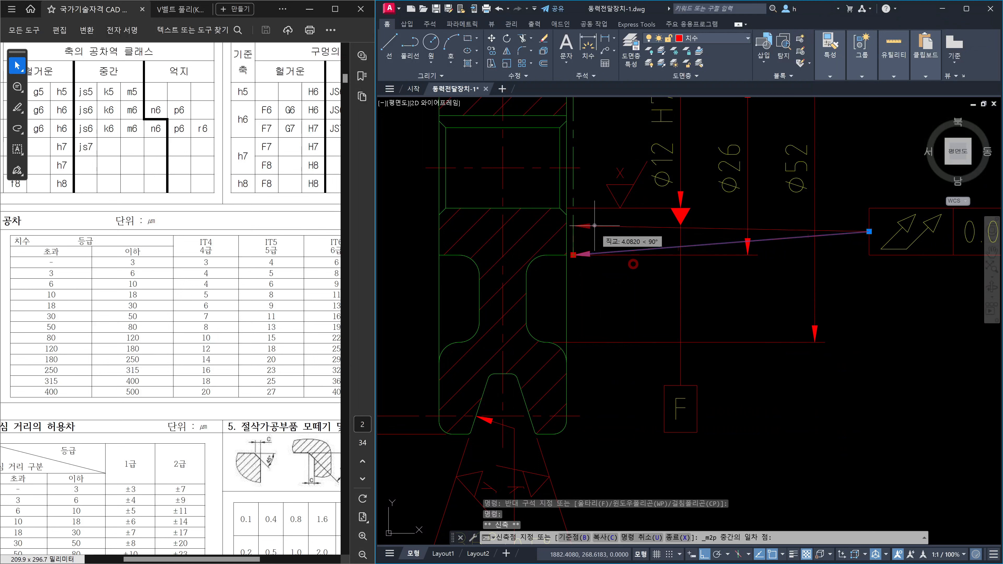
click(573, 209)
click(574, 255)
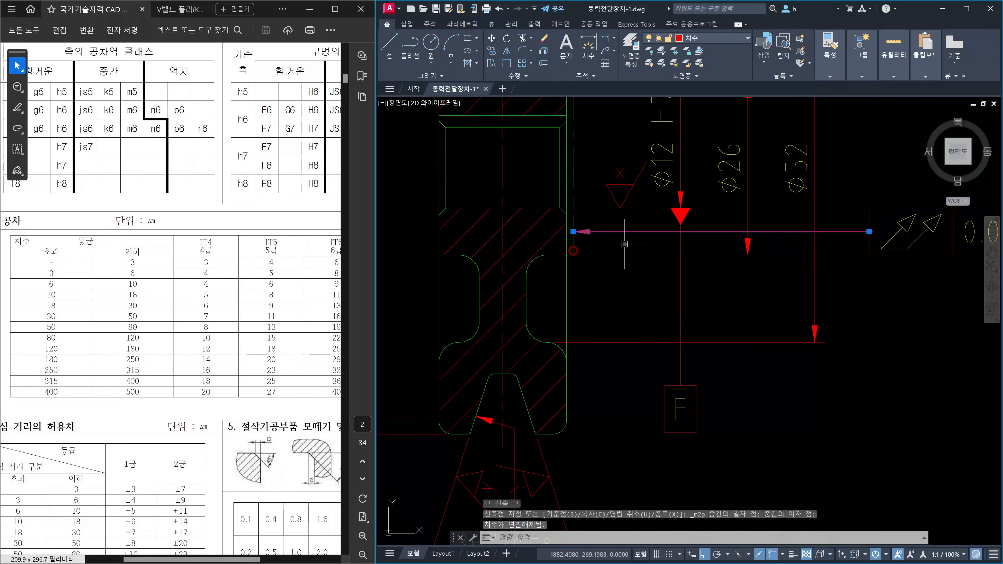
key(Escape)
Highlight the 0.006 F total runout frame and its leader on the pulley hub face, then deselect them
scroll(719, 242, down, 4)
click(821, 281)
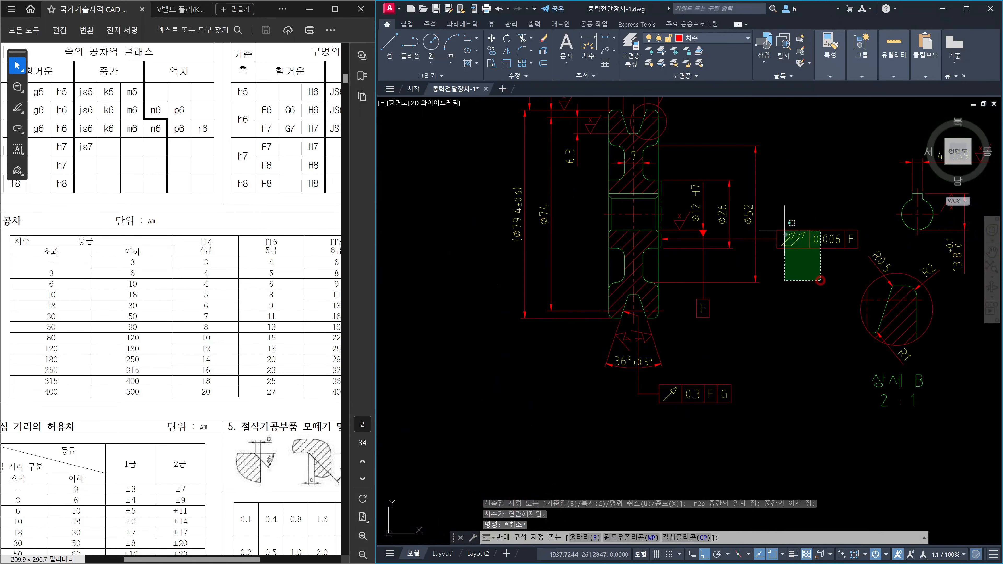
click(784, 231)
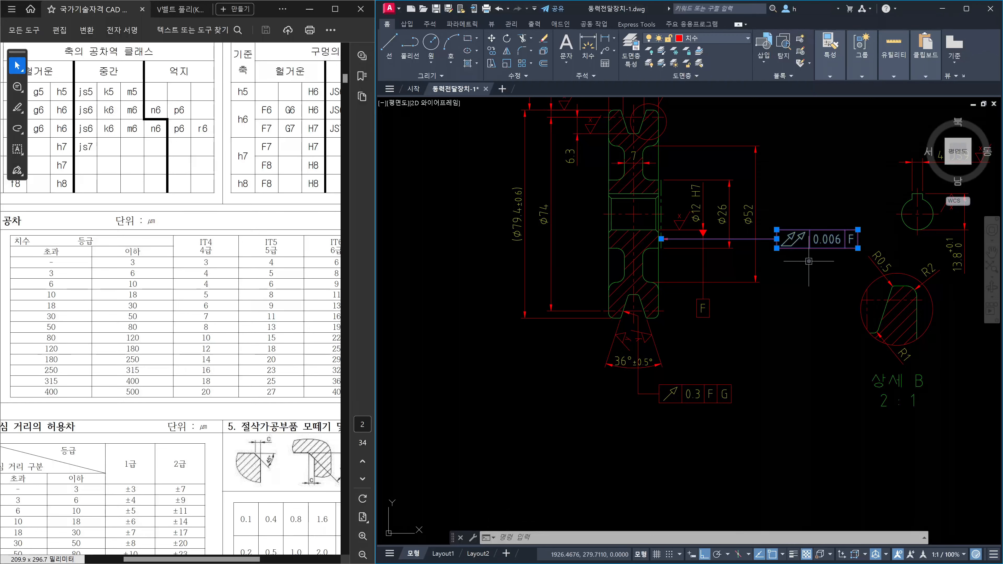
key(Escape)
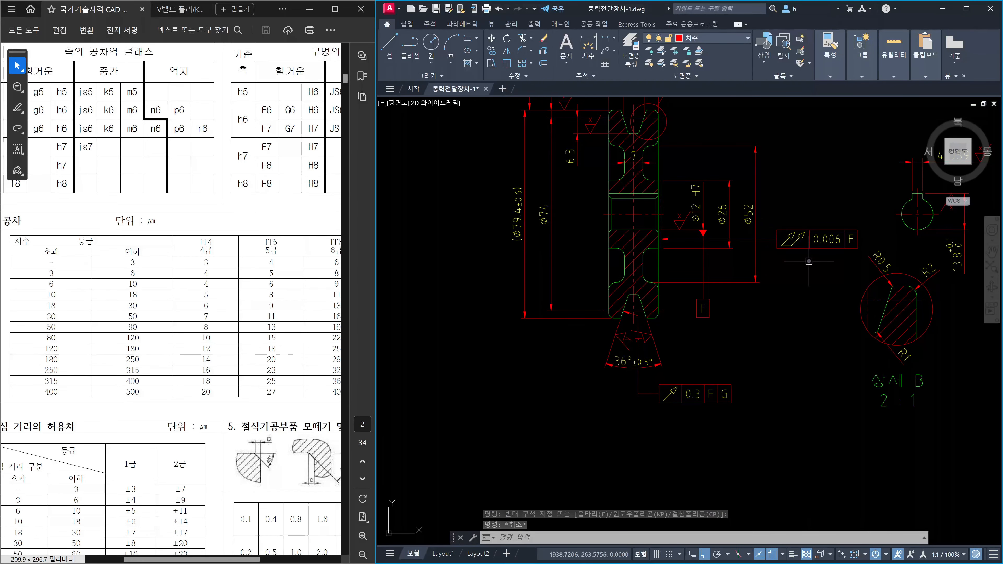
Examine the two 0.009 circular runout frames, referenced to B and C, on the housing body's end faces
scroll(808, 262, down, 5)
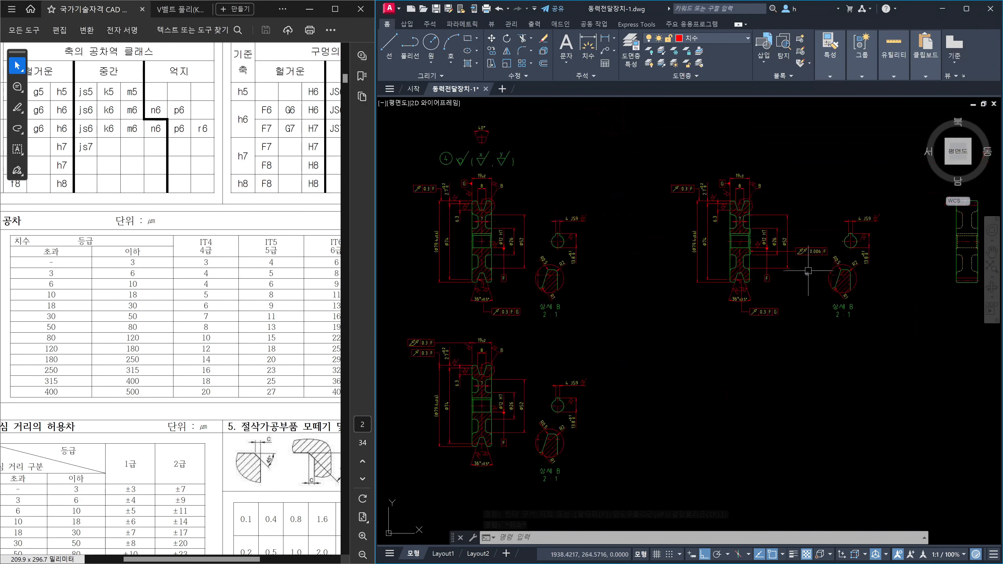
middle_drag(516, 294, 703, 305)
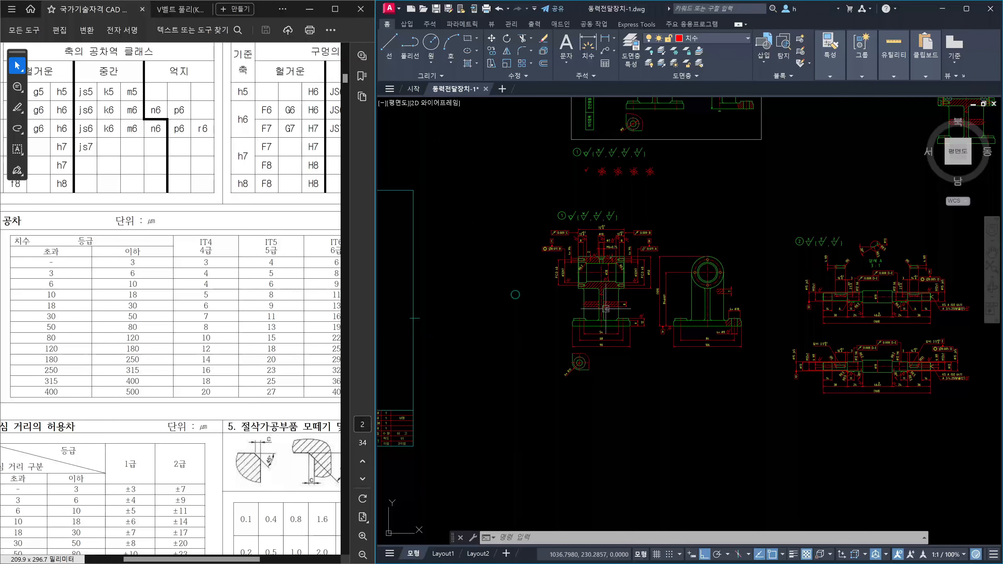
scroll(602, 302, up, 6)
middle_drag(611, 275, 639, 371)
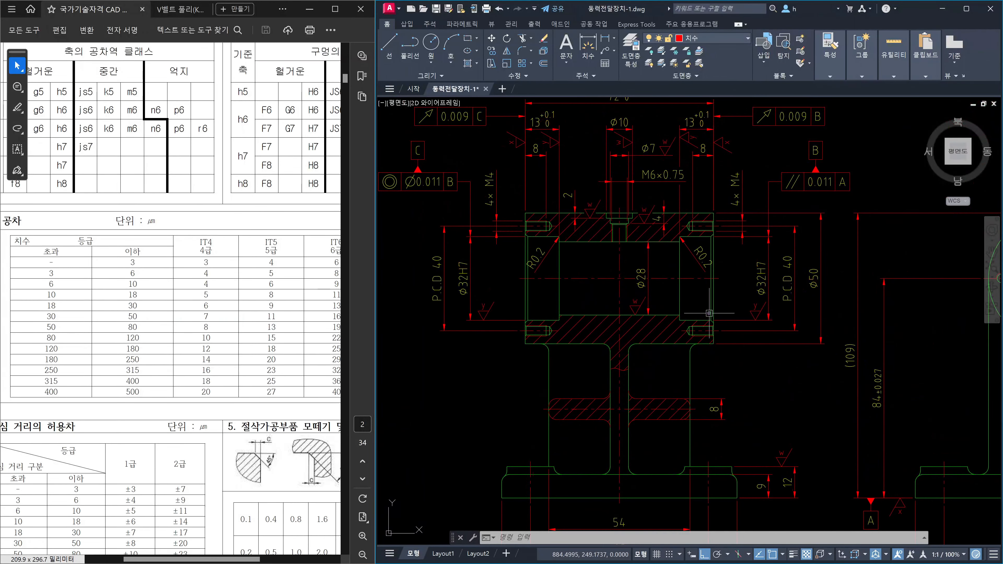
middle_drag(690, 278, 684, 355)
click(768, 218)
click(738, 178)
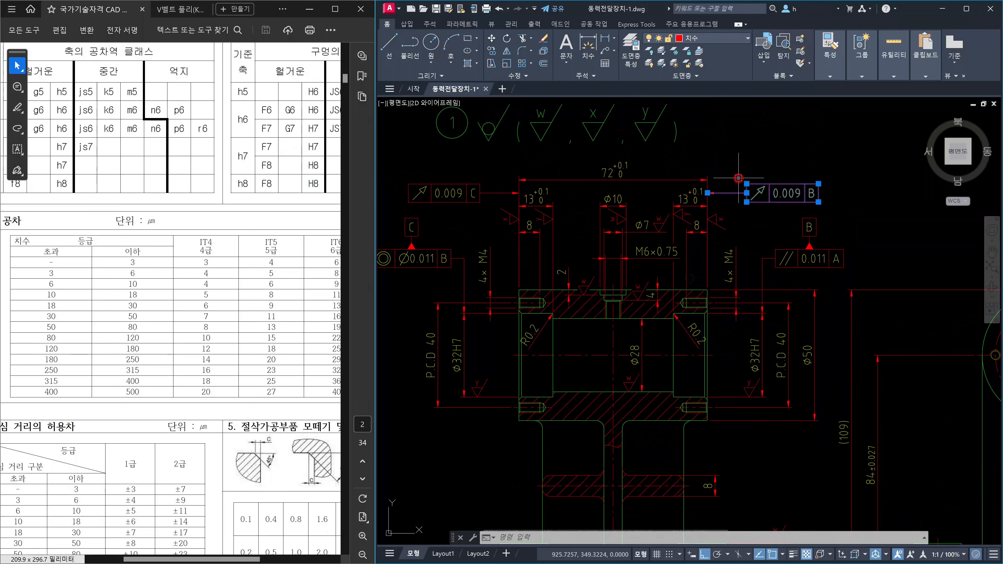
click(486, 210)
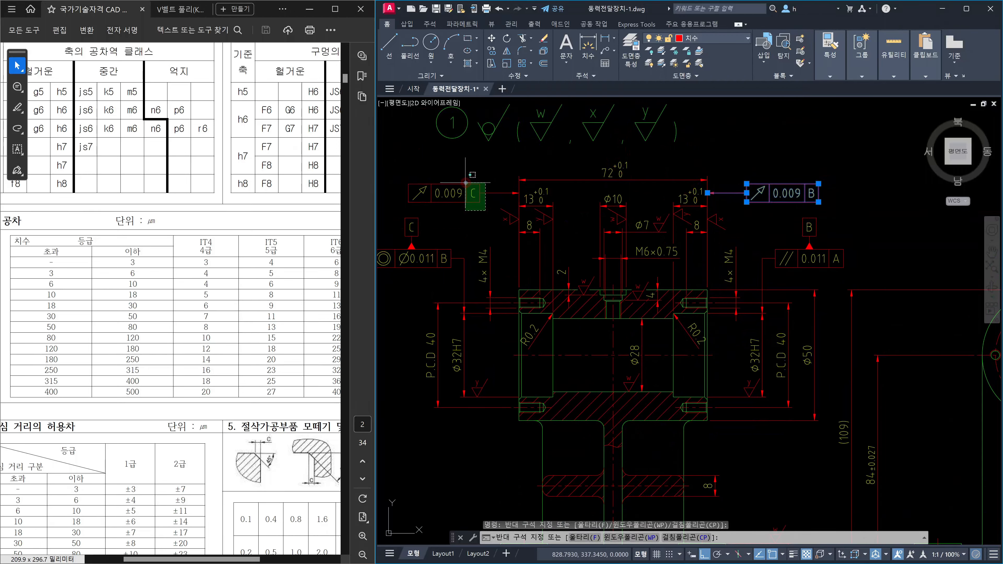
click(466, 183)
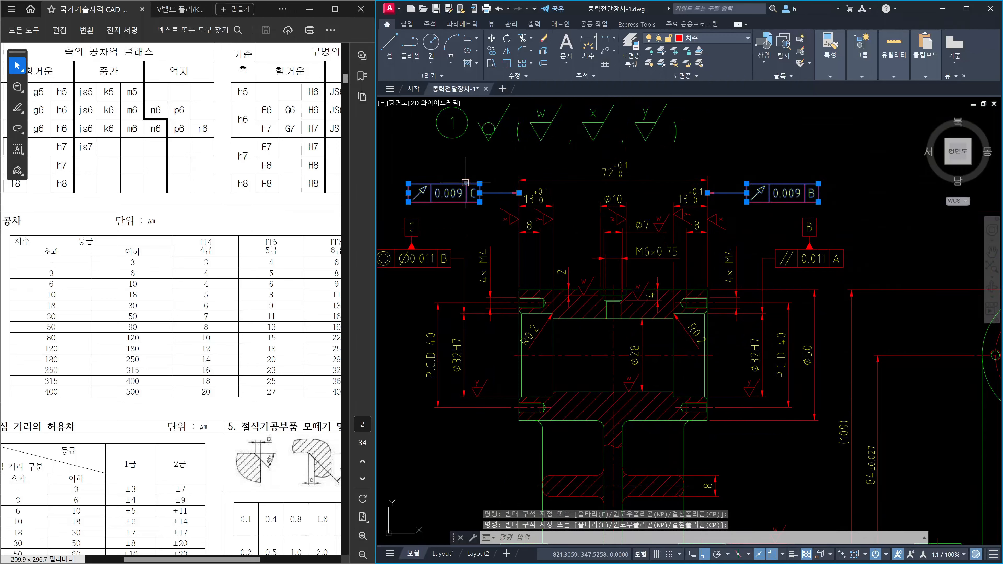
key(Escape)
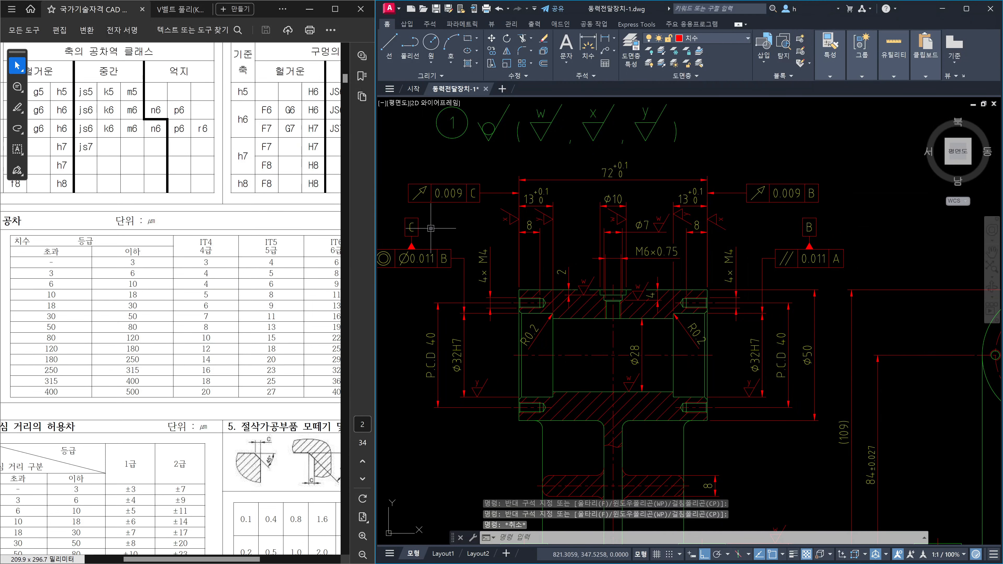
Delete the datum C symbol and the 0.009 C circular runout frame from the housing view
scroll(431, 228, up, 2)
click(486, 263)
click(427, 225)
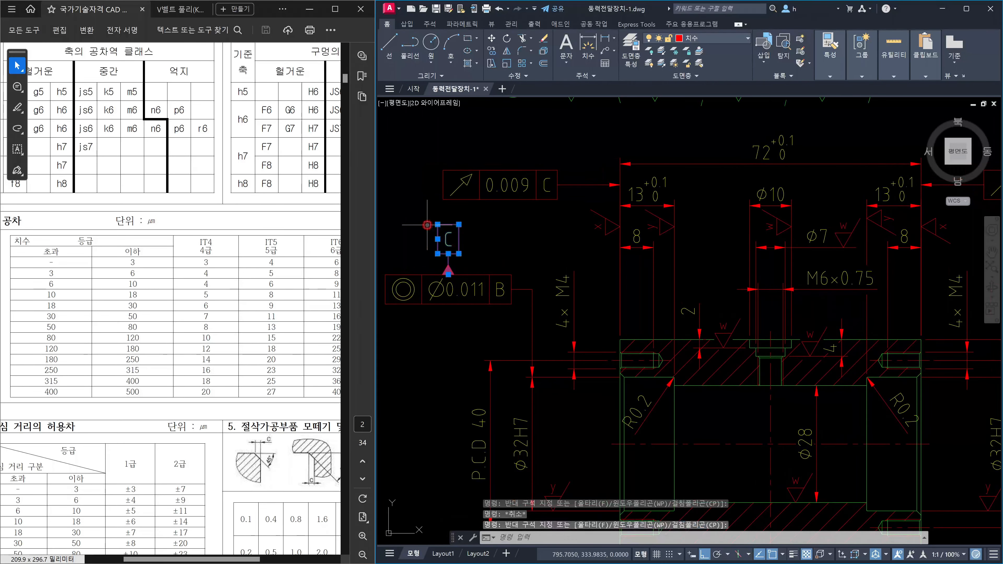
key(Delete)
click(570, 202)
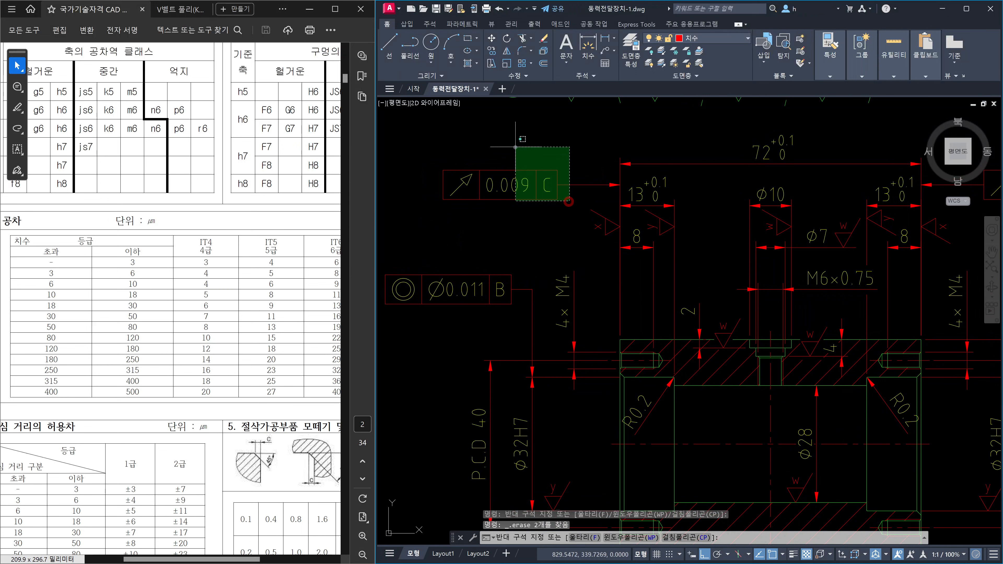
click(515, 147)
key(Delete)
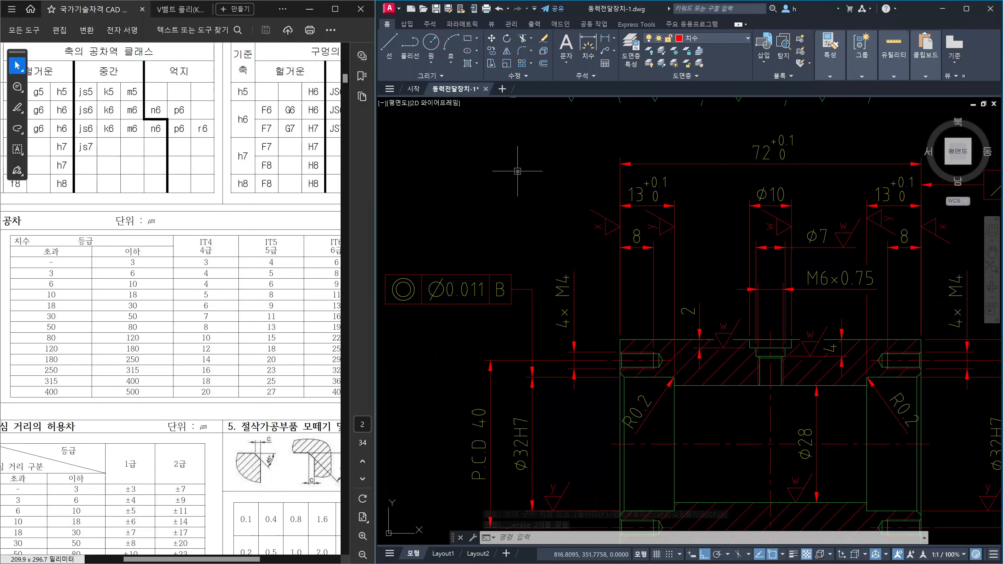
Undo both deletions to restore the 0.009 C runout frame and the datum C symbol
key(ctrl+z)
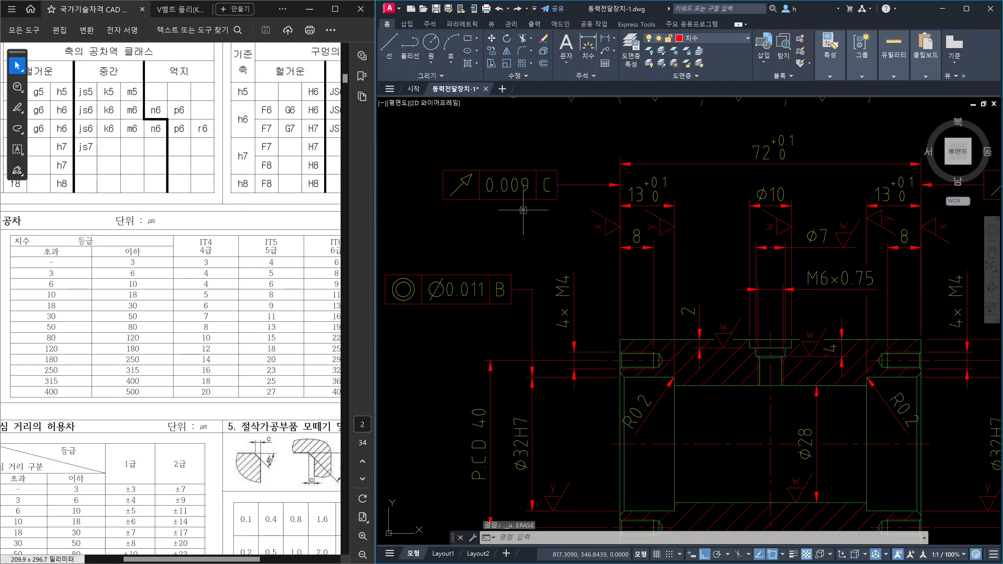
key(ctrl+z)
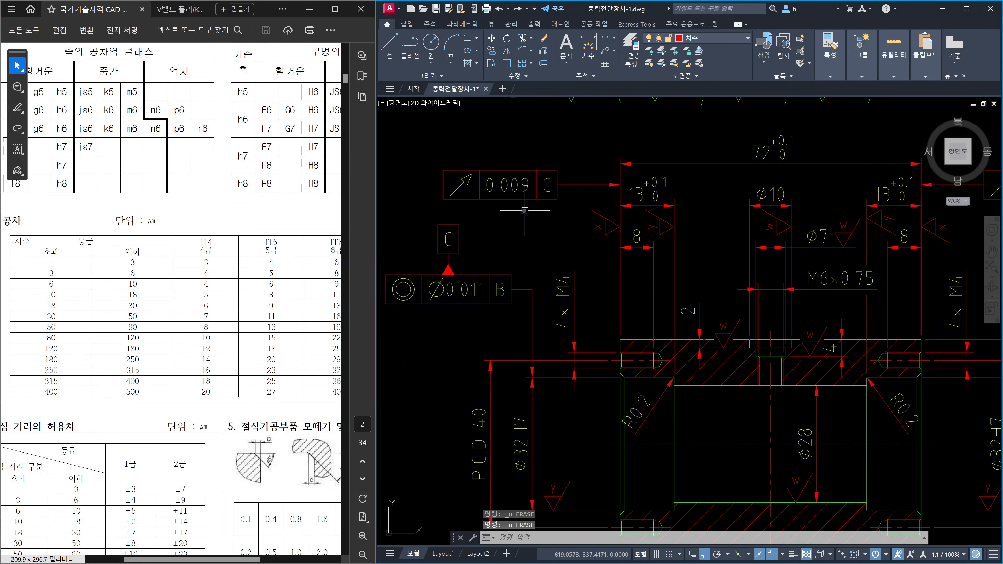
key(Escape)
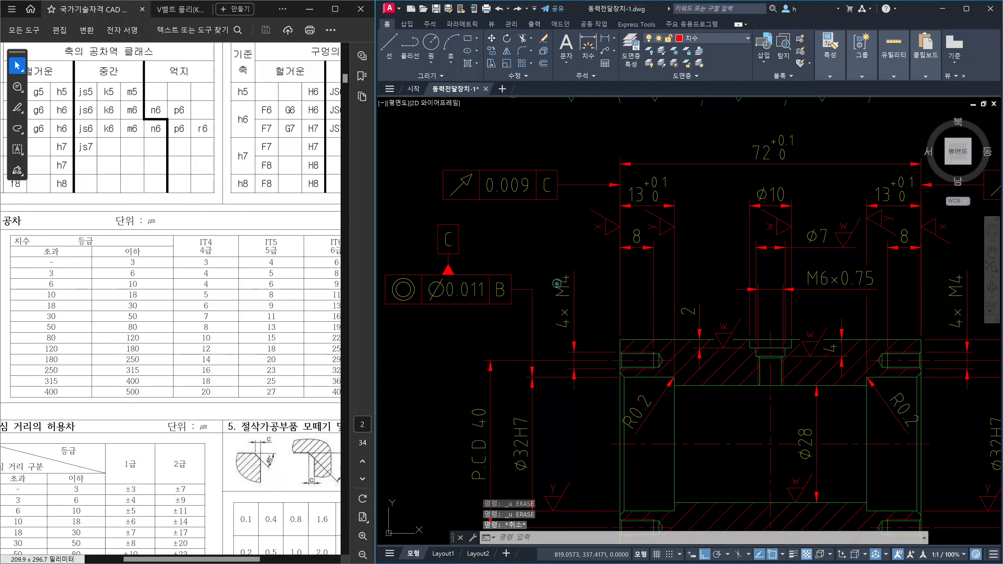
Examine the 0.011 A parallelism frame and the Ø0.011 B concentricity frame on the housing's two Ø32H7 bores
scroll(489, 237, down, 4)
scroll(654, 268, up, 4)
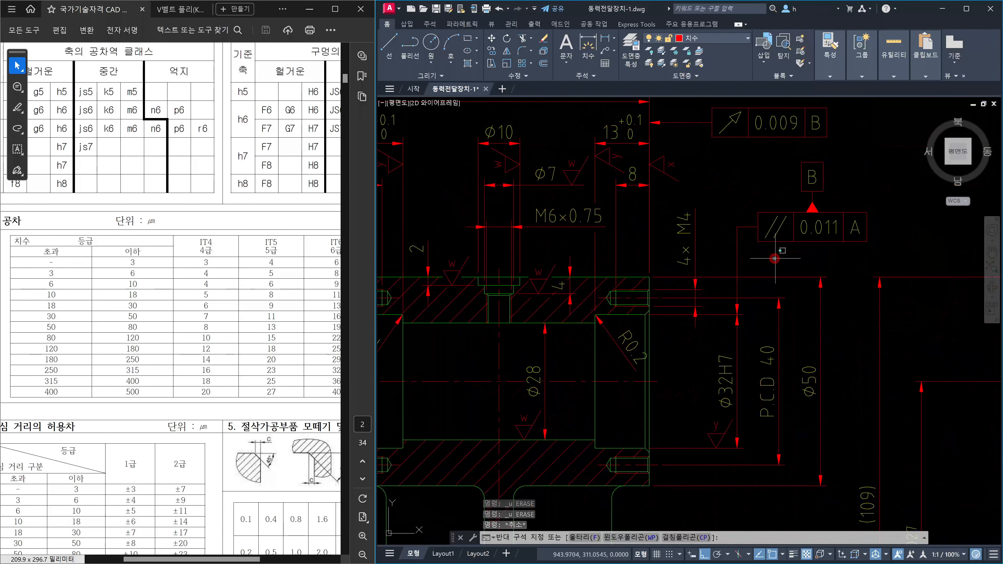
click(760, 222)
scroll(760, 223, down, 3)
middle_drag(425, 249, 495, 257)
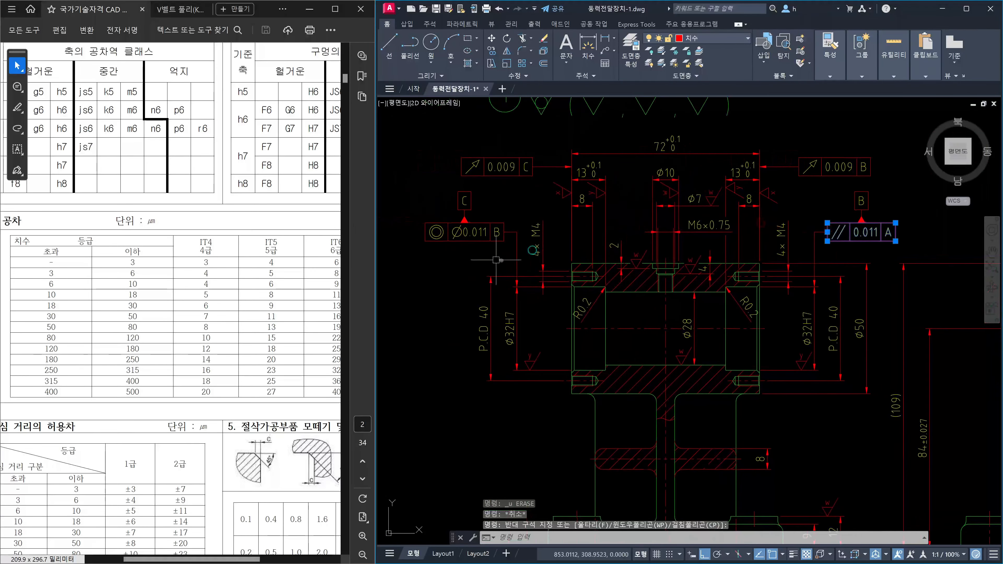
scroll(495, 257, up, 3)
click(491, 245)
click(471, 219)
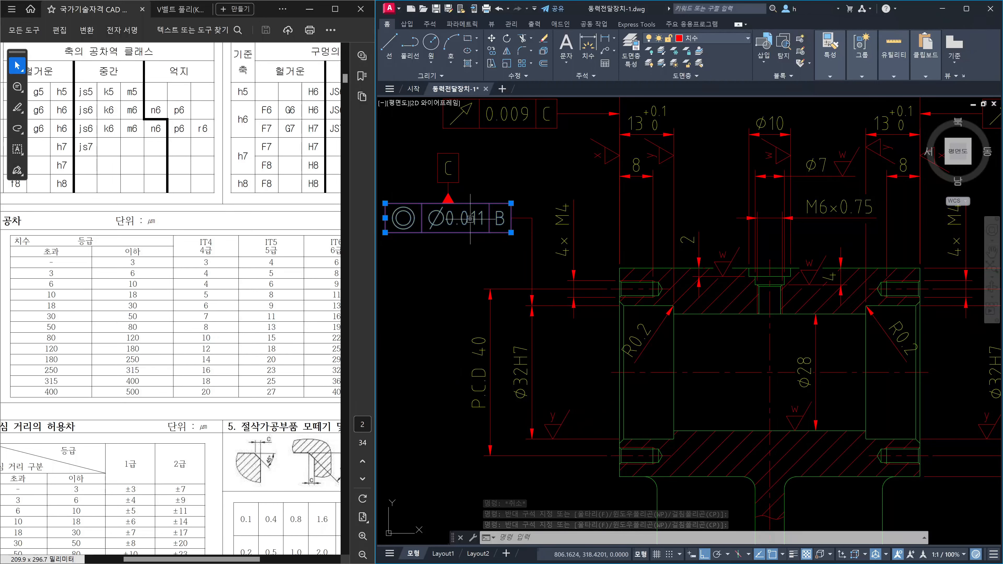
key(Escape)
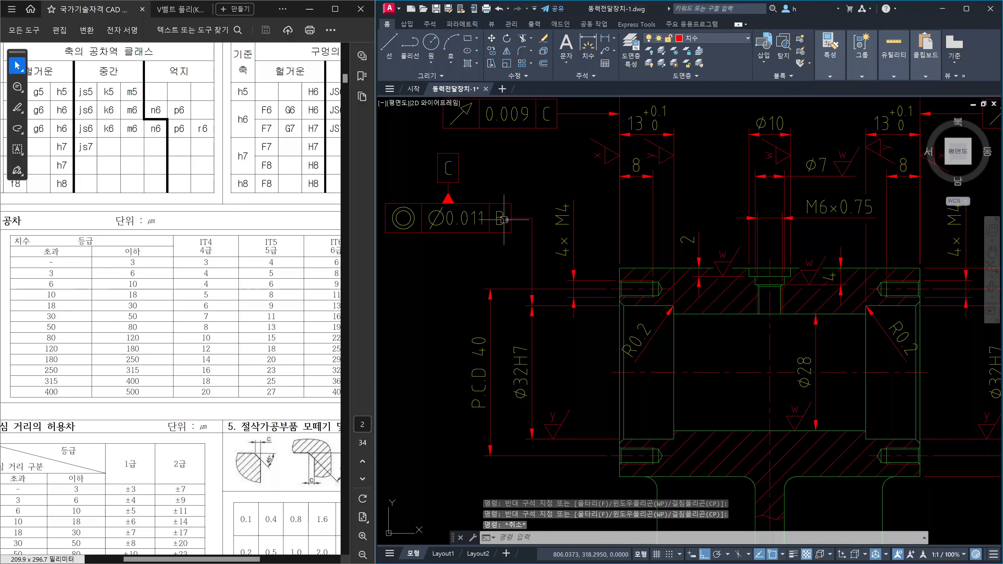
Highlight the upper edge lines of both Ø32H7 bearing bores to compare them, then clear the selection
click(657, 306)
click(901, 305)
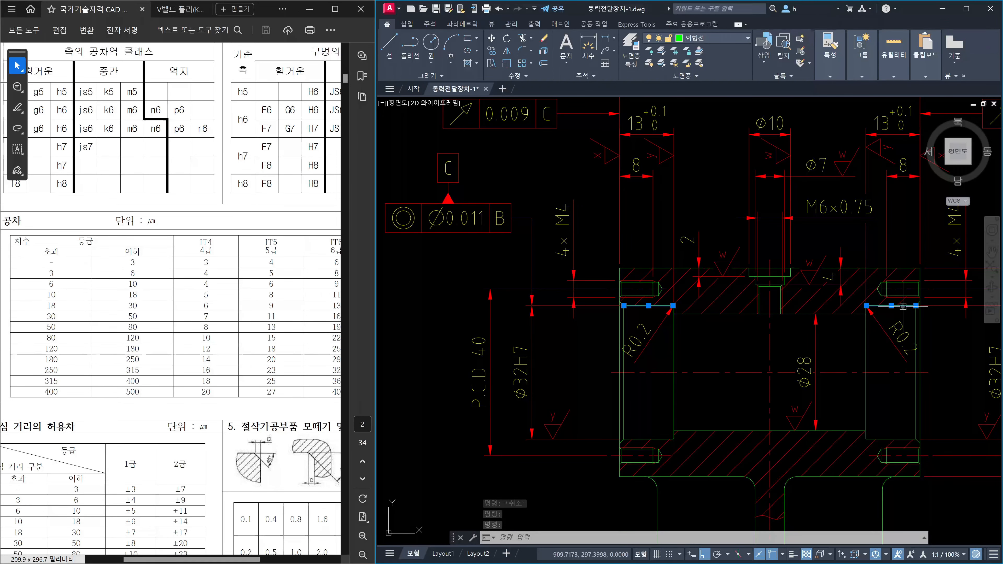
key(Escape)
Review the housing's Ø0.011 B concentricity frame beneath the datum C symbol, then deselect it
scroll(786, 292, down, 5)
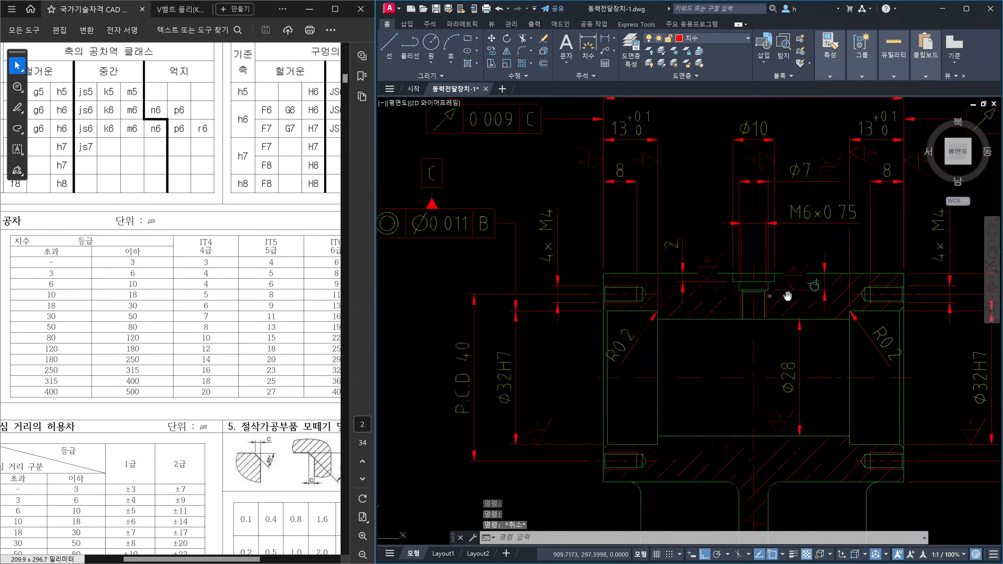
scroll(774, 277, up, 3)
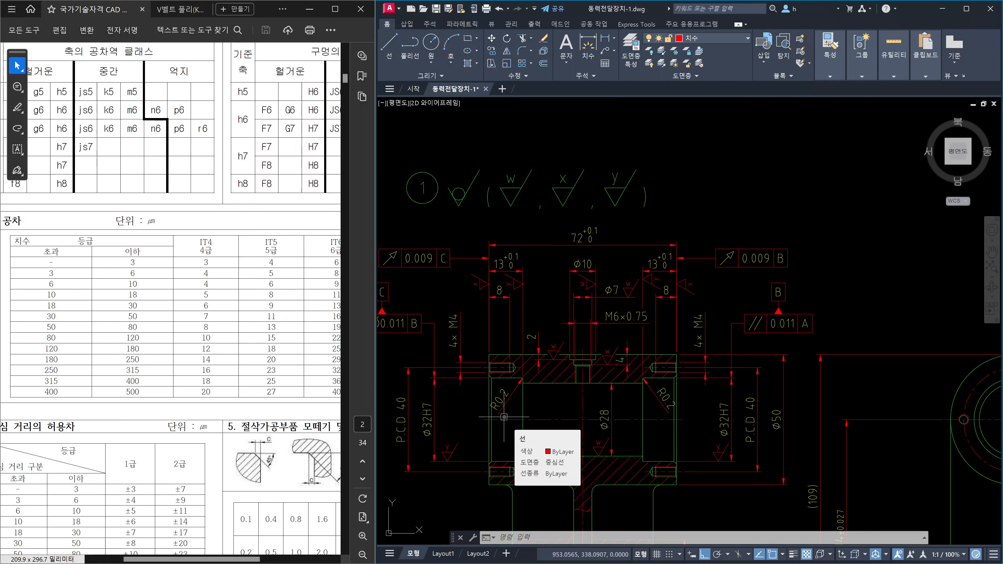
middle_drag(524, 316, 696, 318)
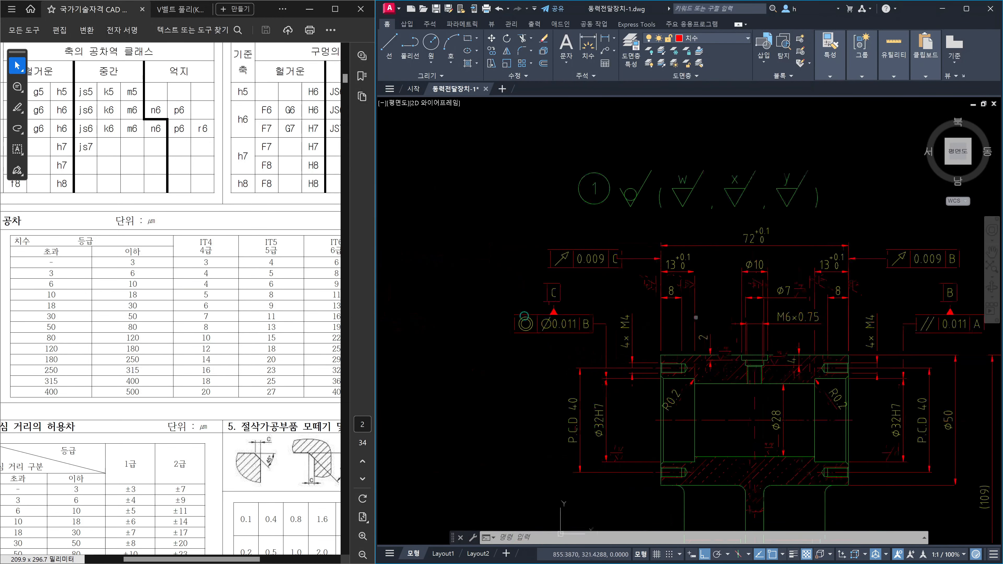
click(551, 329)
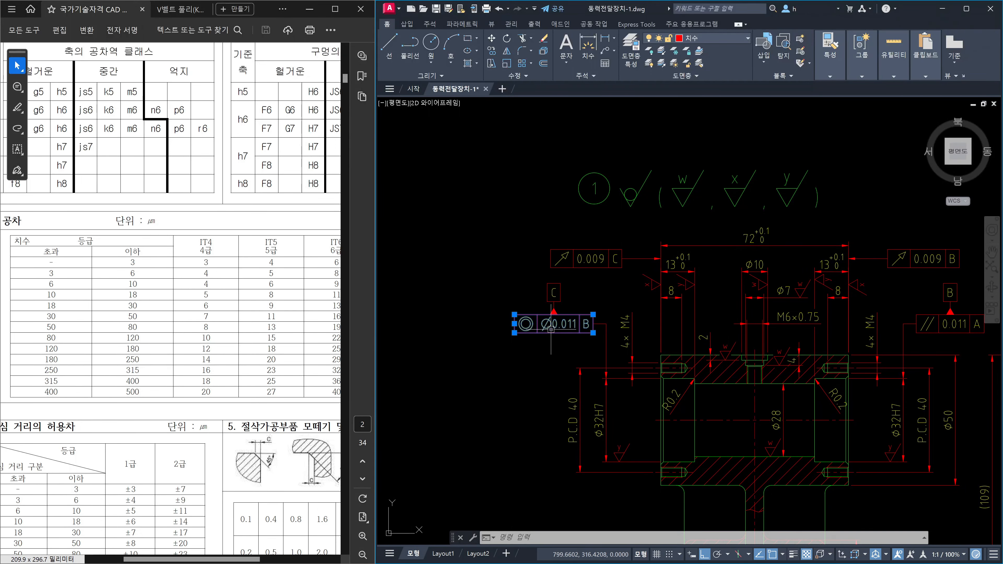
key(Escape)
scroll(550, 330, down, 5)
middle_drag(732, 338, 458, 341)
scroll(459, 340, down, 2)
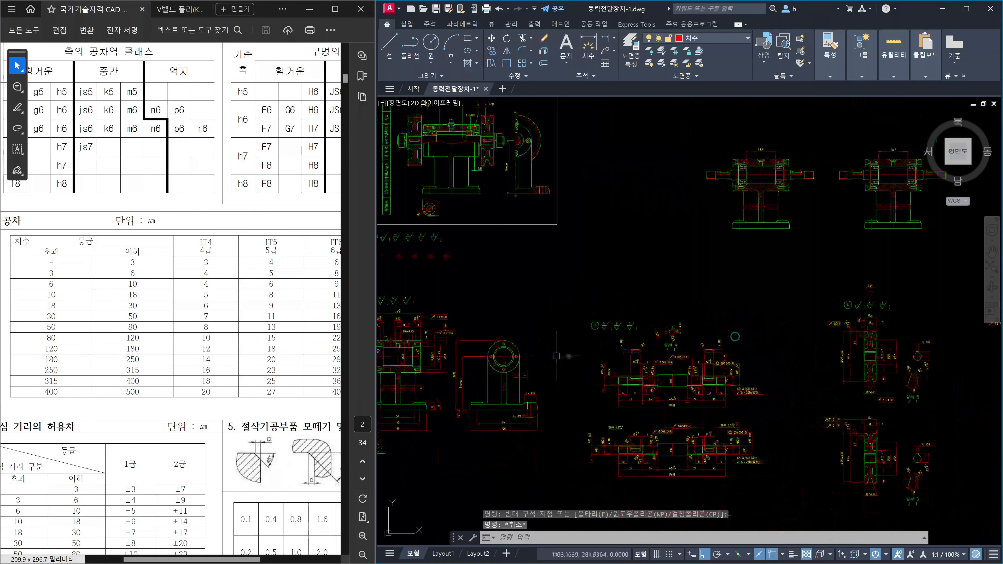
Highlight the datum F symbol on the pulley's Ø12 H7 bore to examine it, then clear the selection
scroll(703, 348, up, 6)
mouse_move(875, 356)
middle_down()
mouse_move(526, 351)
mouse_move(604, 330)
middle_up()
scroll(576, 316, up, 2)
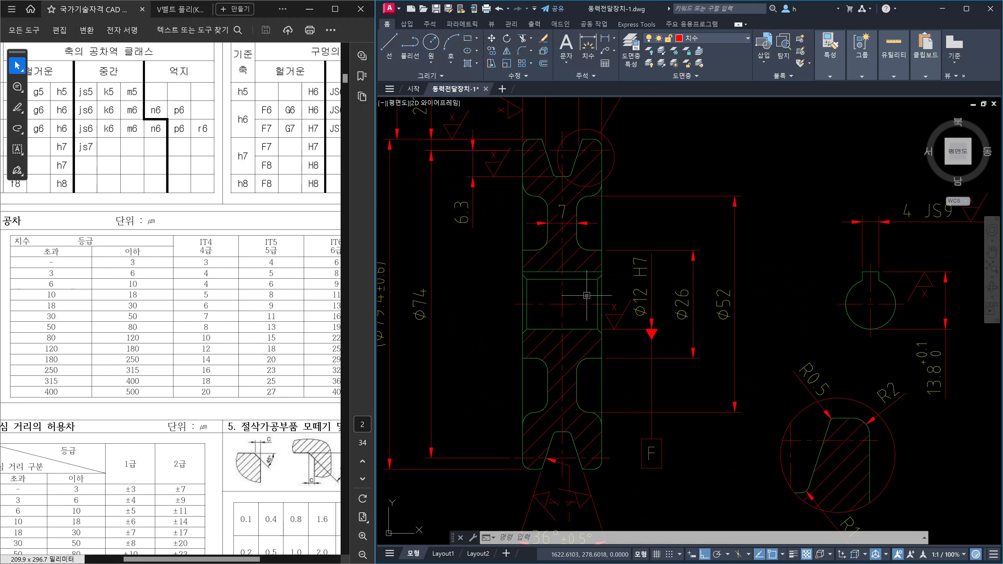
click(669, 480)
click(631, 425)
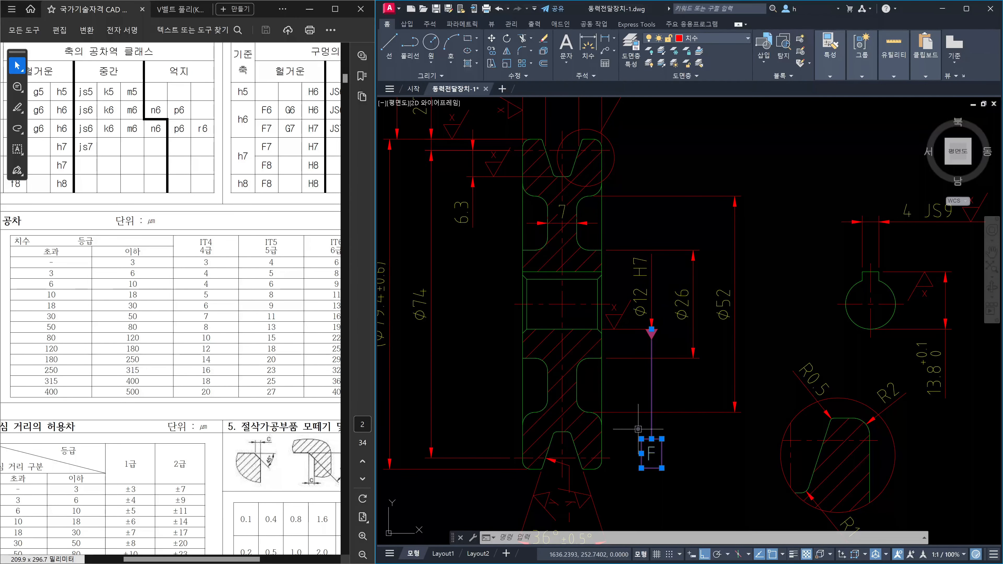
key(Escape)
Highlight the housing's Ø0.011 B concentricity and 0.011 A parallelism frames to compare the two bearing bores, then clear the selection
scroll(638, 427, down, 8)
middle_drag(478, 371, 806, 335)
scroll(450, 394, up, 4)
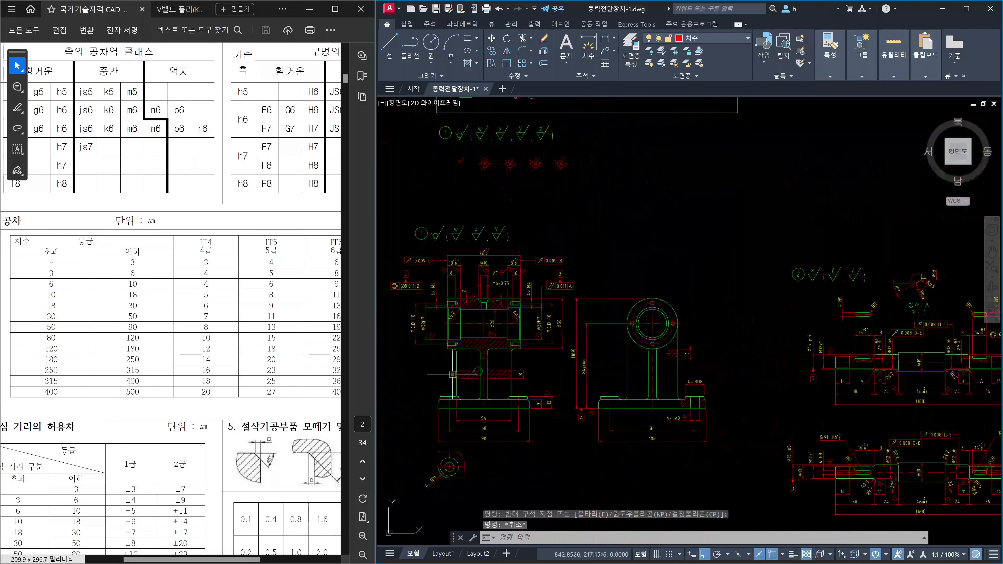
scroll(616, 384, up, 2)
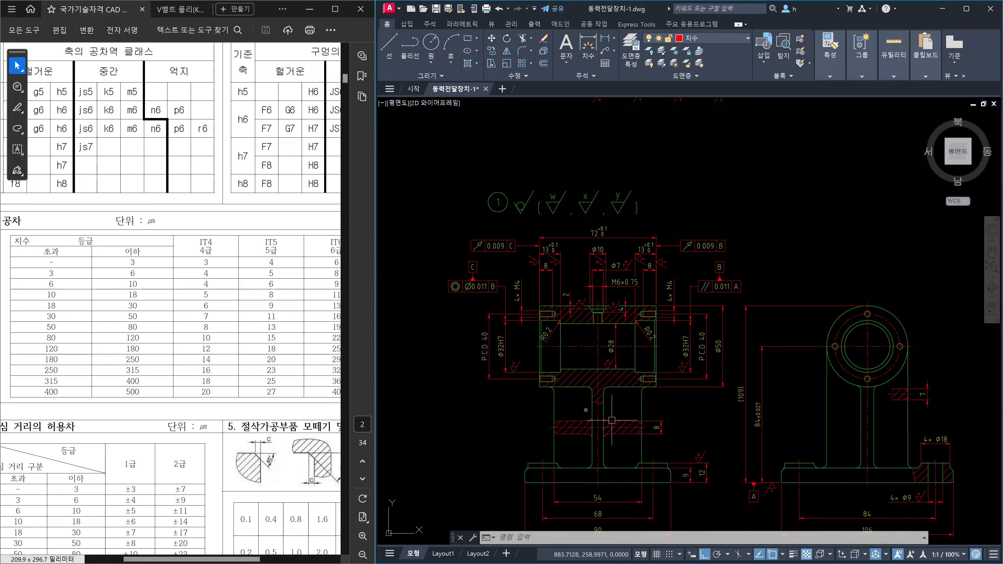
scroll(439, 278, up, 2)
click(474, 316)
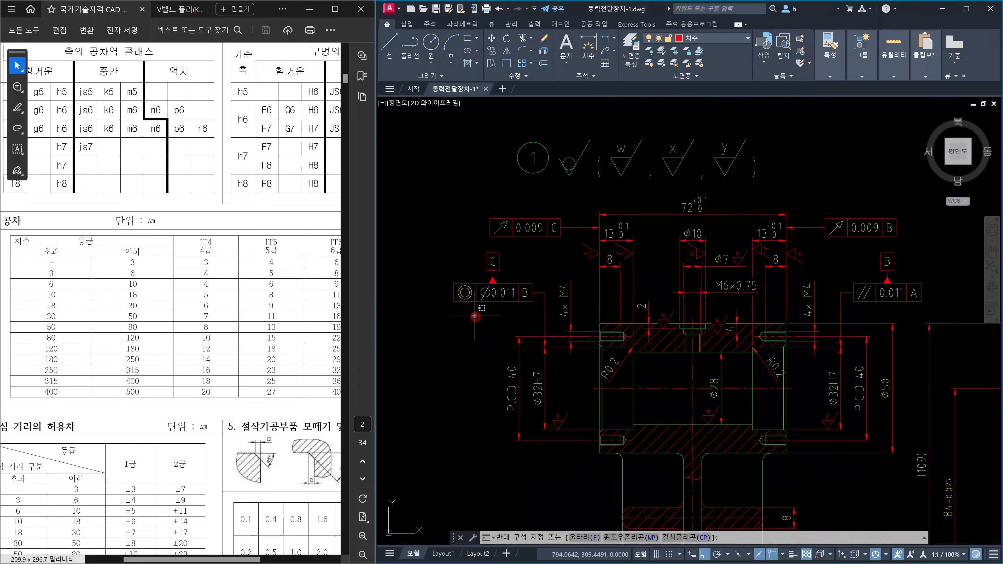
click(444, 284)
click(906, 272)
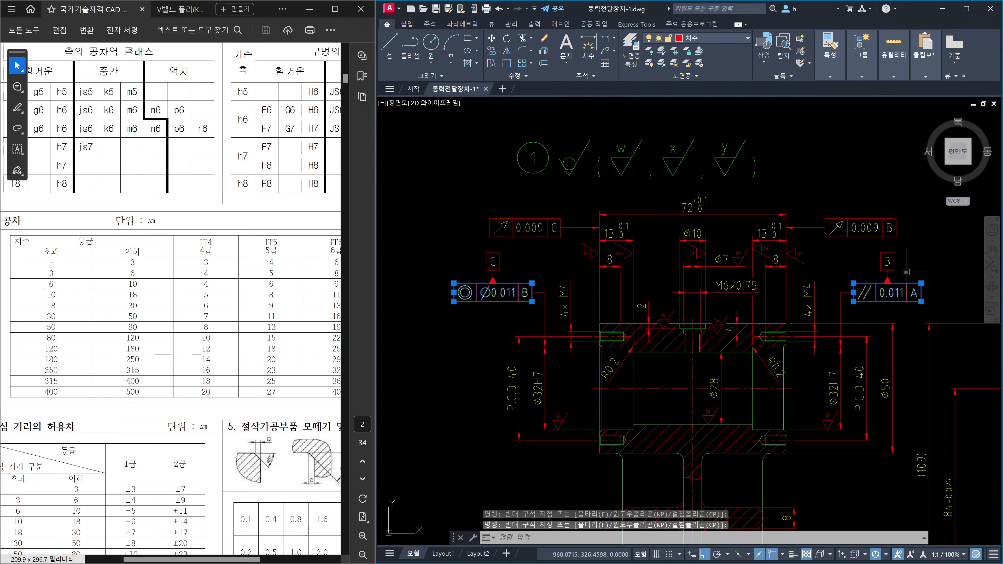
key(Escape)
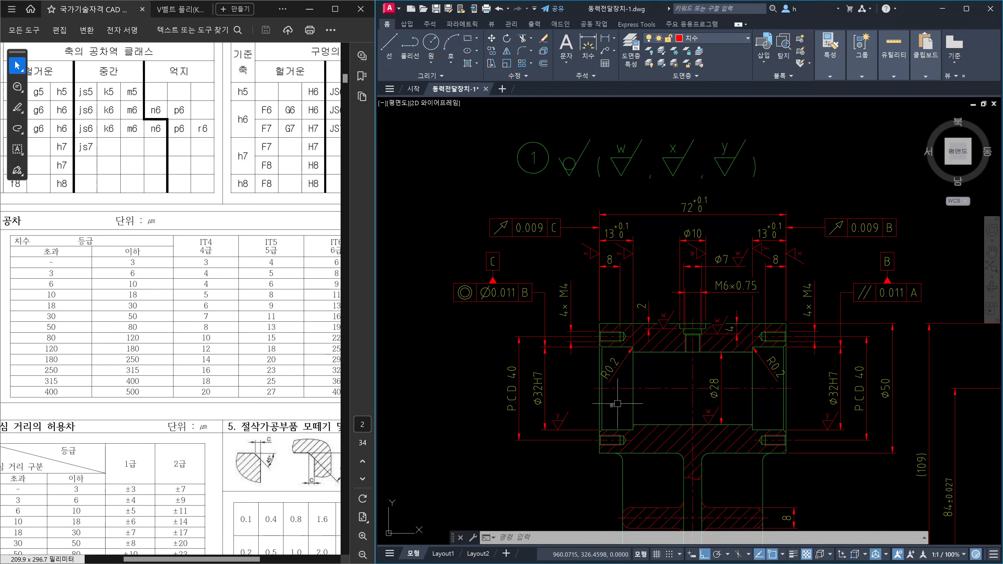
mouse_move(832, 420)
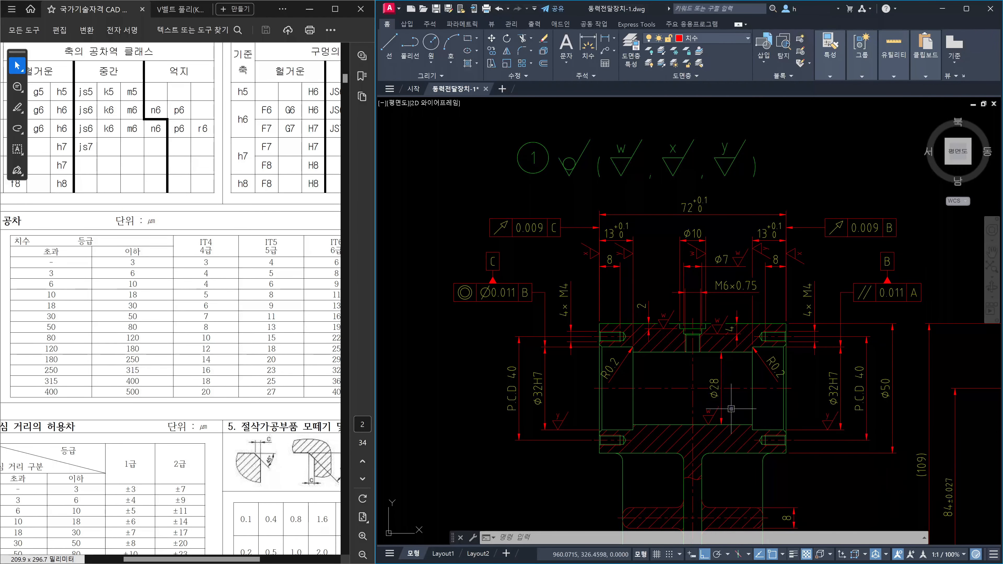
Examine the 0.3 F and 0.3 F G runout frames on the upper V-belt pulley view with datums F and G
scroll(846, 379, down, 5)
middle_drag(847, 380, 387, 342)
scroll(624, 340, up, 6)
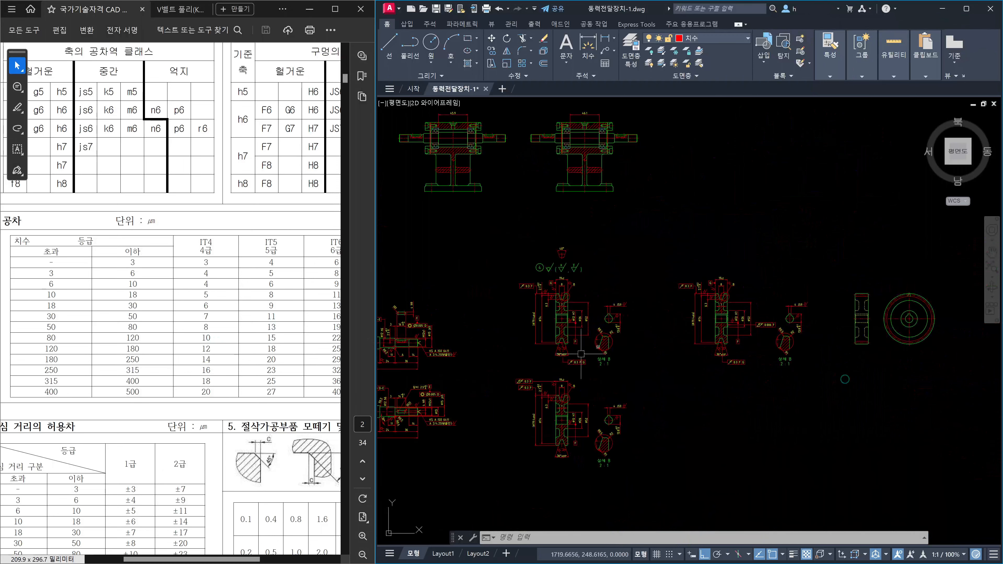
middle_drag(539, 348, 556, 417)
scroll(553, 410, up, 3)
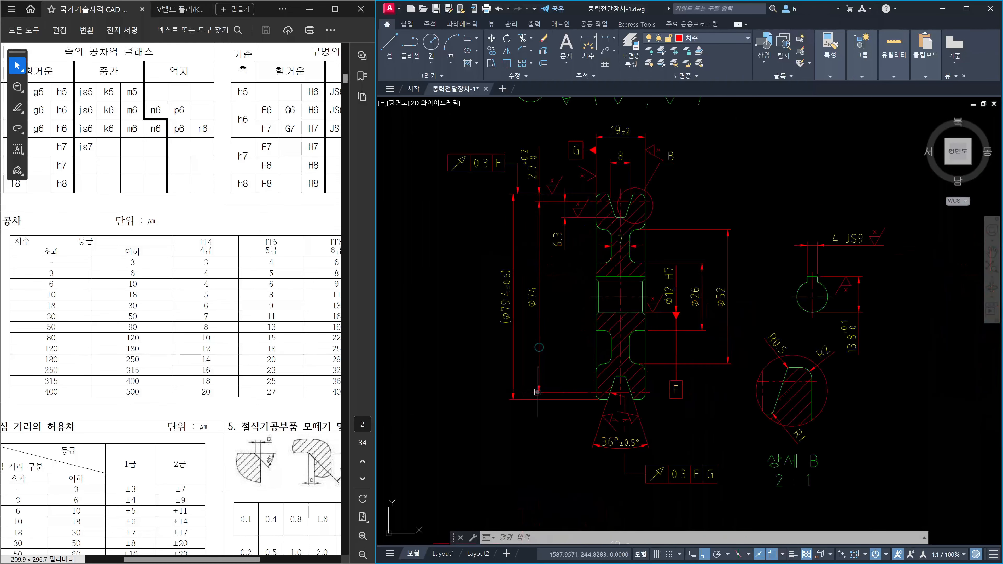
scroll(831, 422, down, 2)
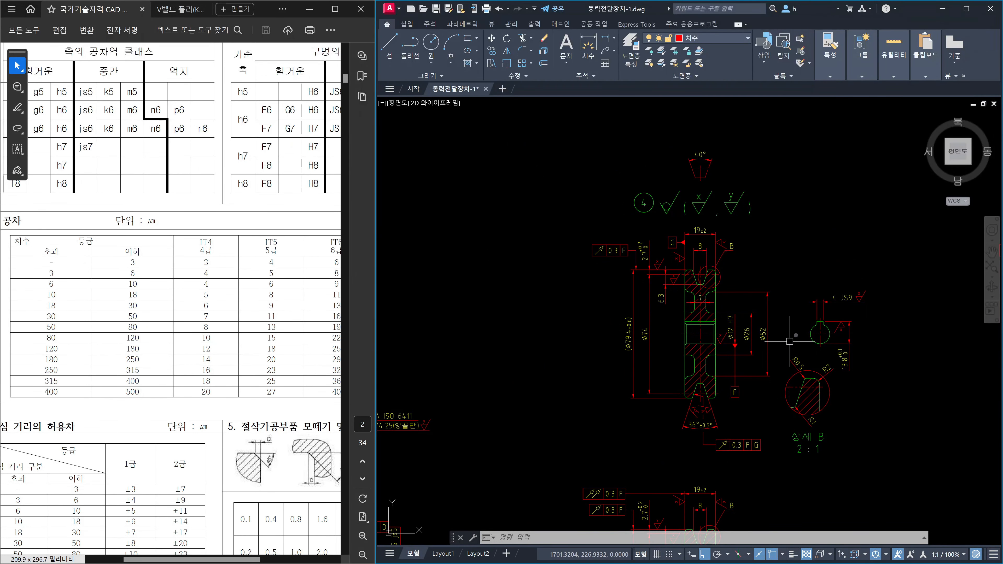
scroll(863, 413, up, 2)
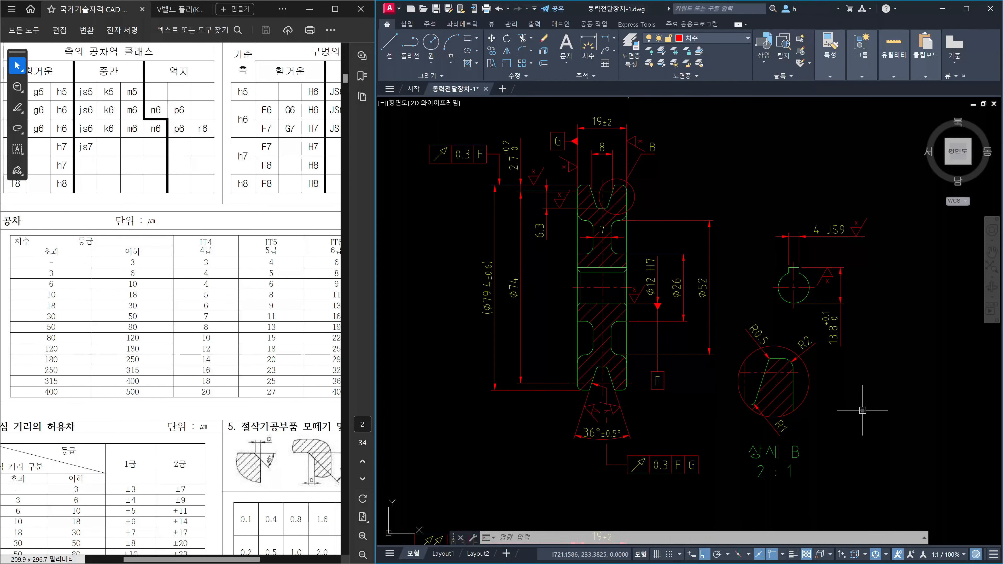
middle_drag(863, 413, 894, 431)
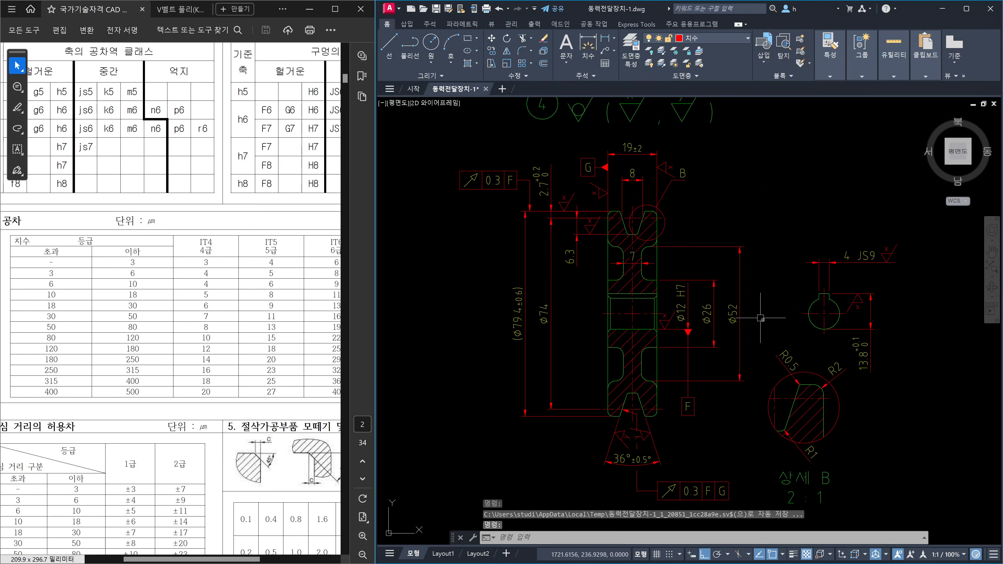
Change the total runout symbol in the lower pulley's upper 0.3 F tolerance frame to circular runout
scroll(768, 389, down, 3)
middle_drag(765, 393, 763, 180)
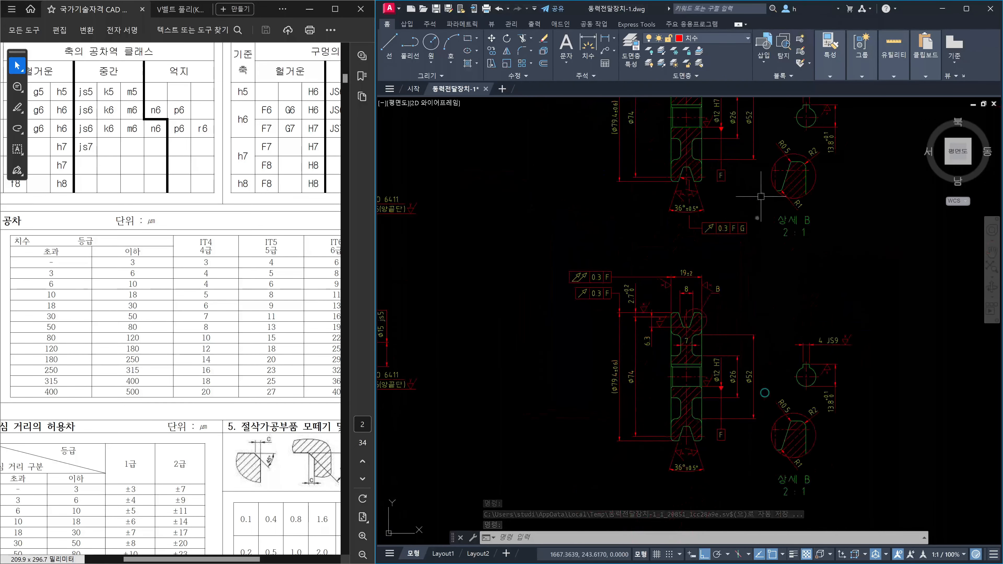
scroll(713, 326, up, 3)
middle_drag(703, 320, 706, 271)
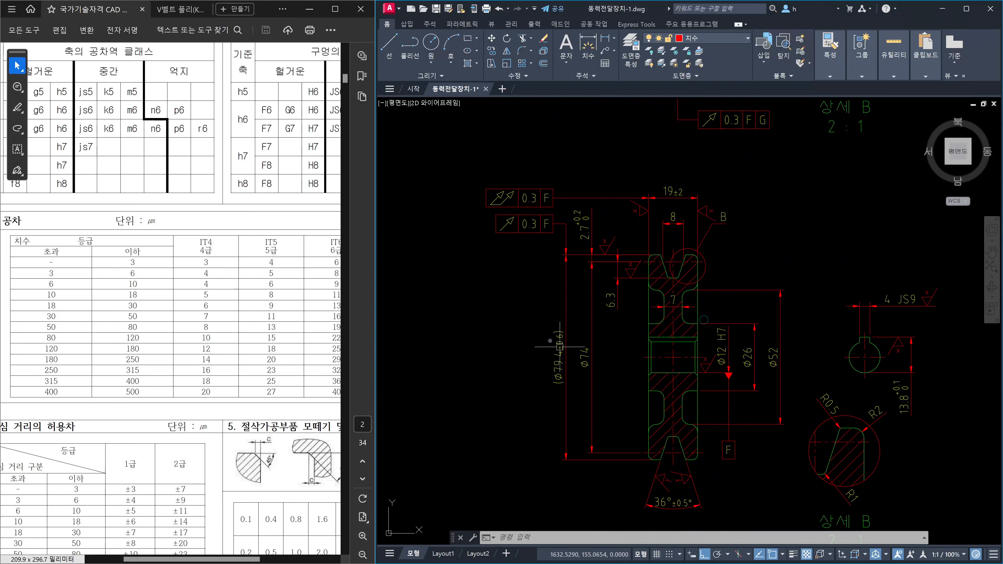
scroll(517, 216, up, 5)
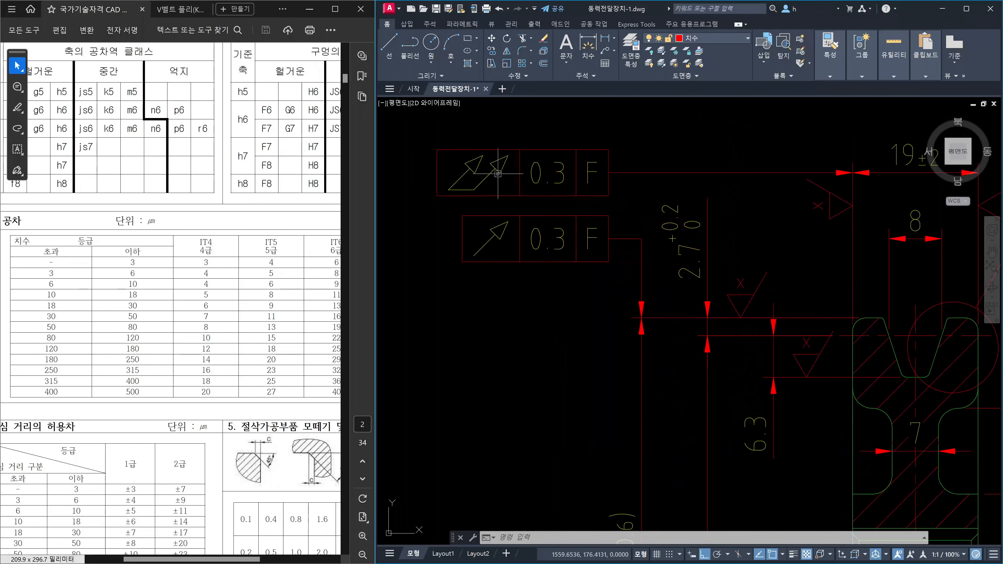
double_click(498, 172)
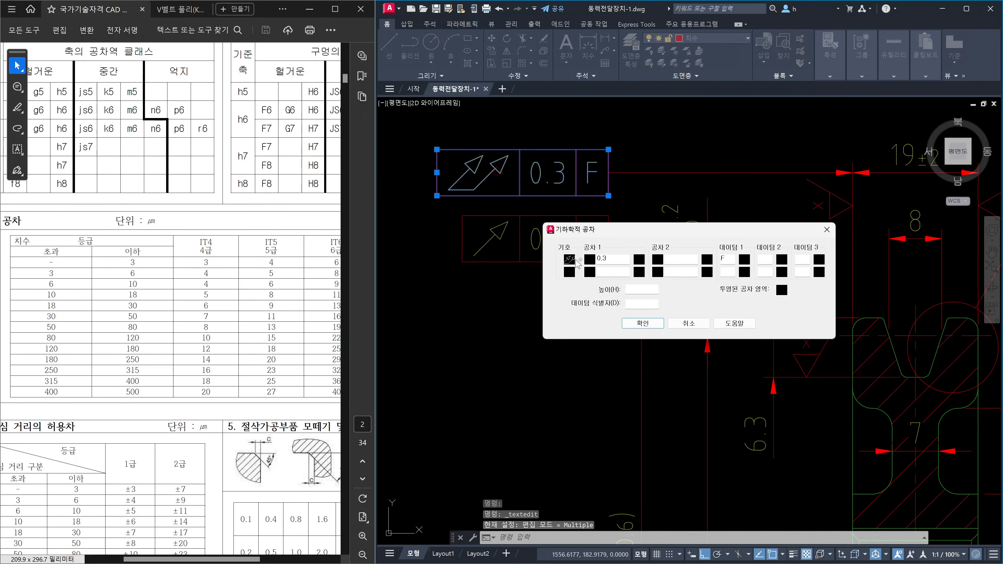
click(570, 259)
click(686, 304)
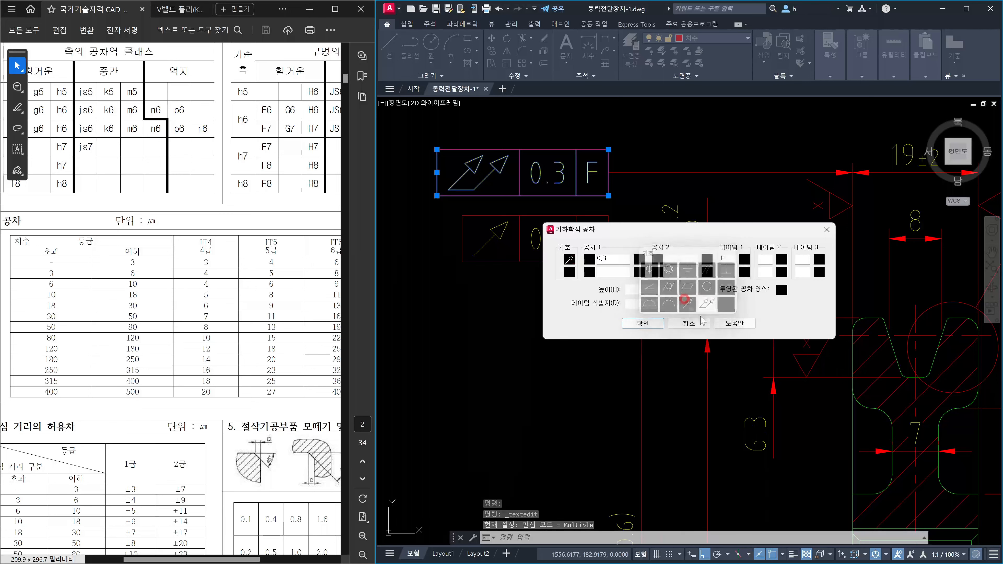
click(632, 325)
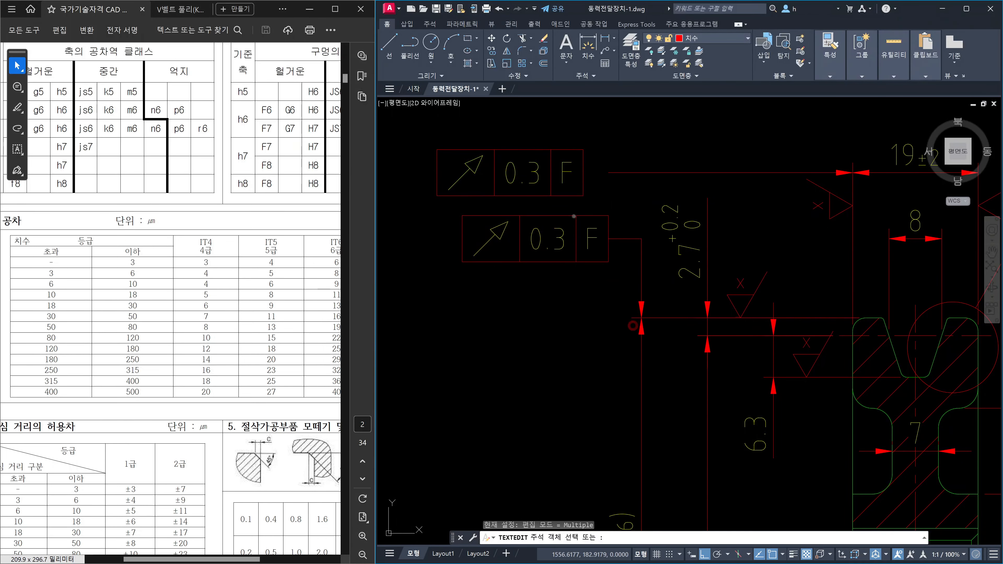
key(Escape)
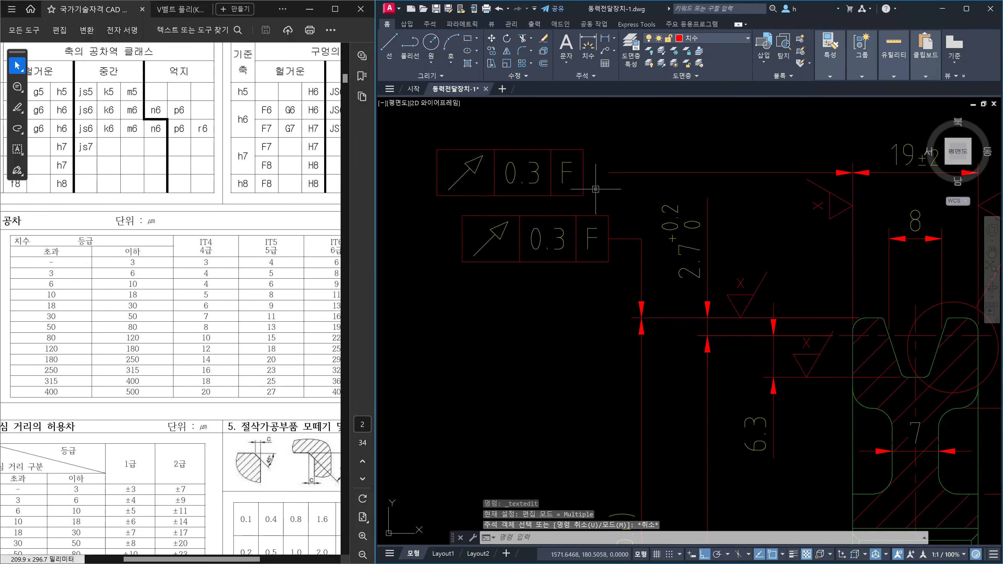
Move the edited 0.3 F runout frame so its right edge meets the end of its leader line
text(m)
key(Return)
click(598, 192)
click(568, 175)
key(Return)
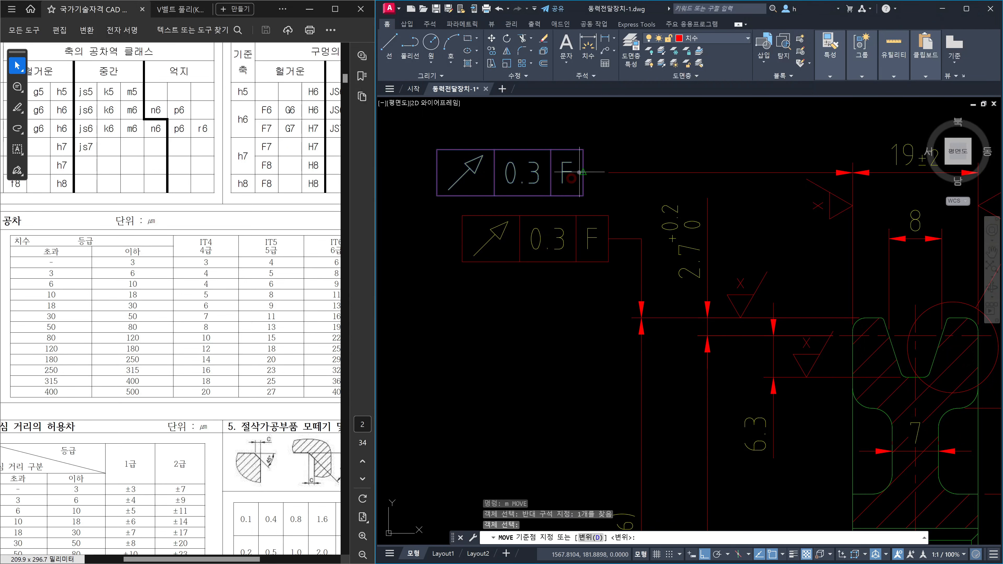
click(580, 172)
key(Escape)
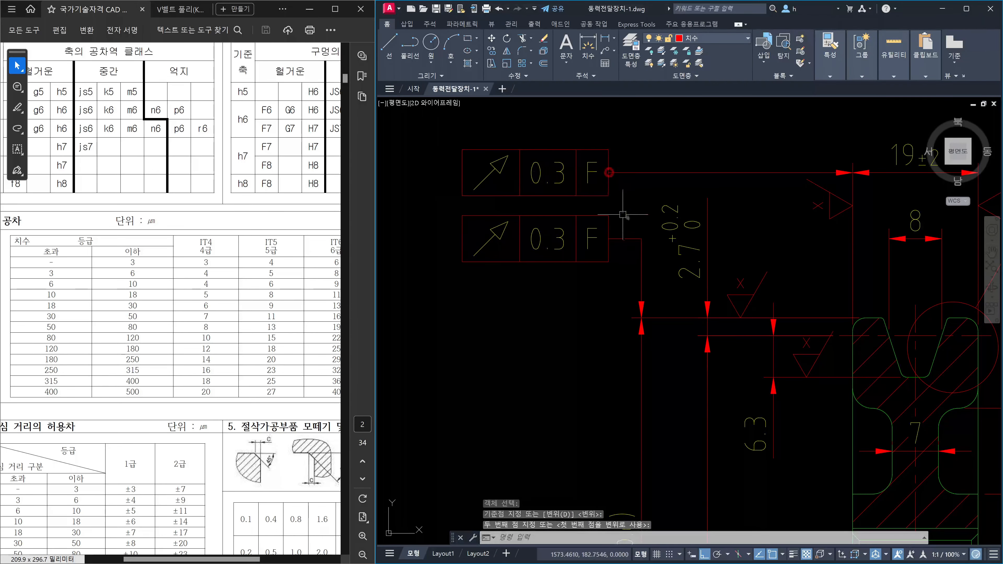
Move the 40° V-belt section block straight down from above the surface-finish symbols to just above the upper pulley's groove
scroll(623, 213, down, 10)
scroll(711, 349, up, 4)
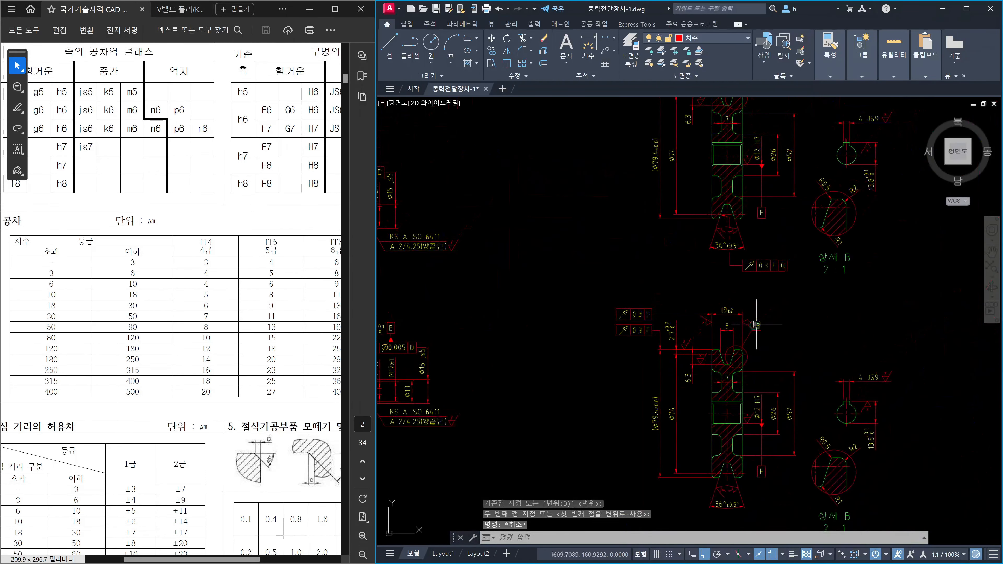
scroll(711, 349, down, 1)
scroll(726, 346, down, 1)
middle_drag(725, 345, 706, 341)
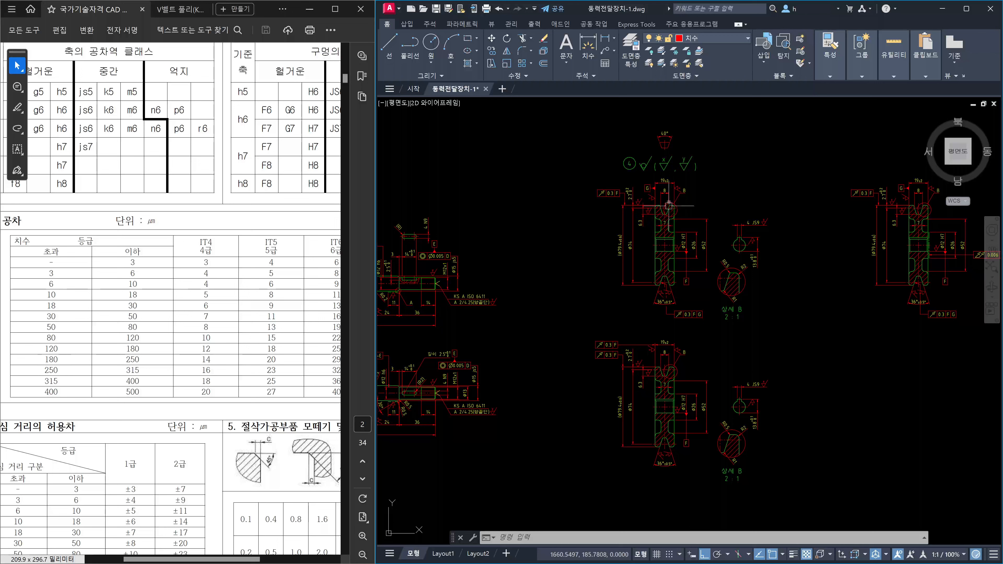
scroll(671, 202, up, 2)
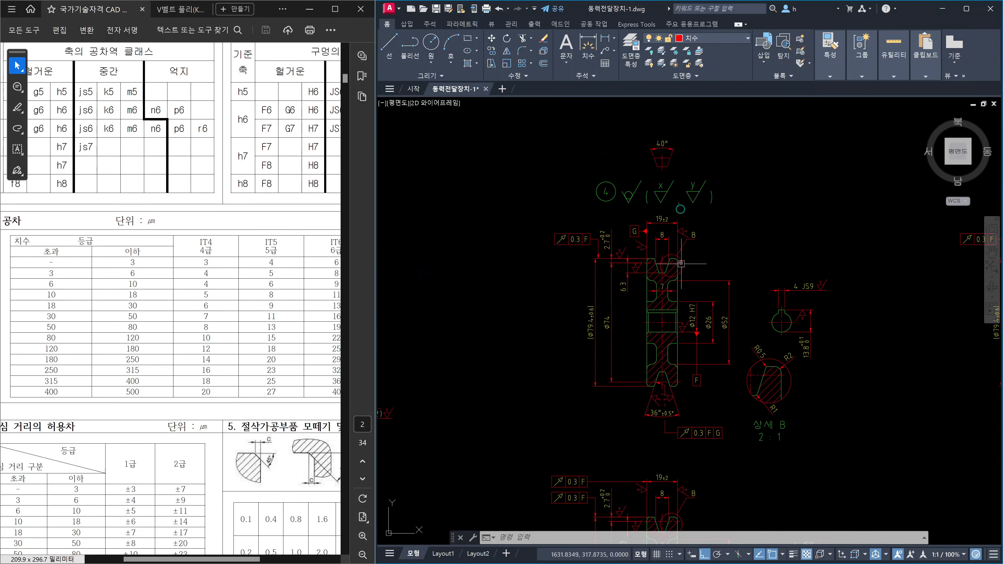
scroll(673, 130, up, 5)
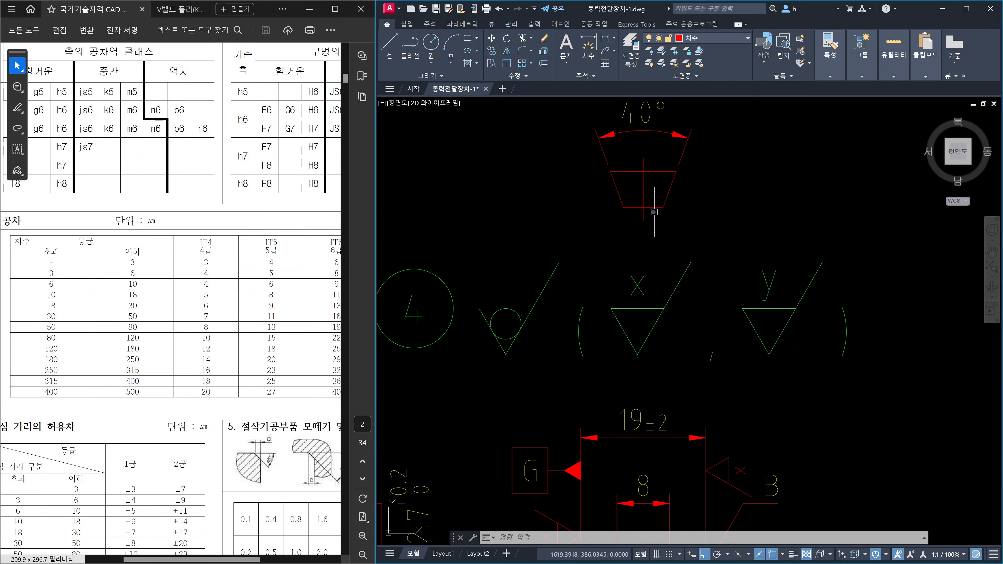
scroll(660, 212, down, 2)
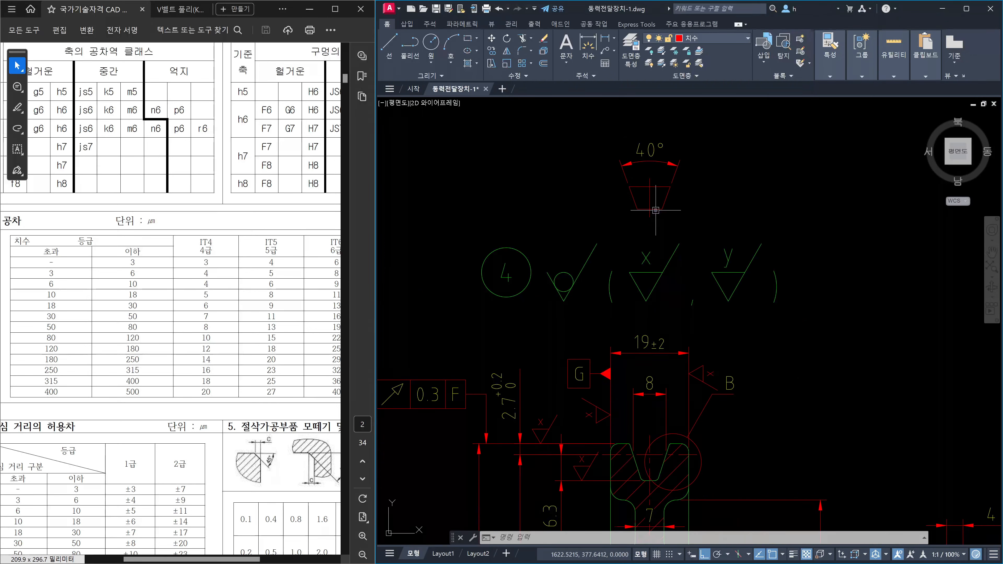
text(m)
key(space)
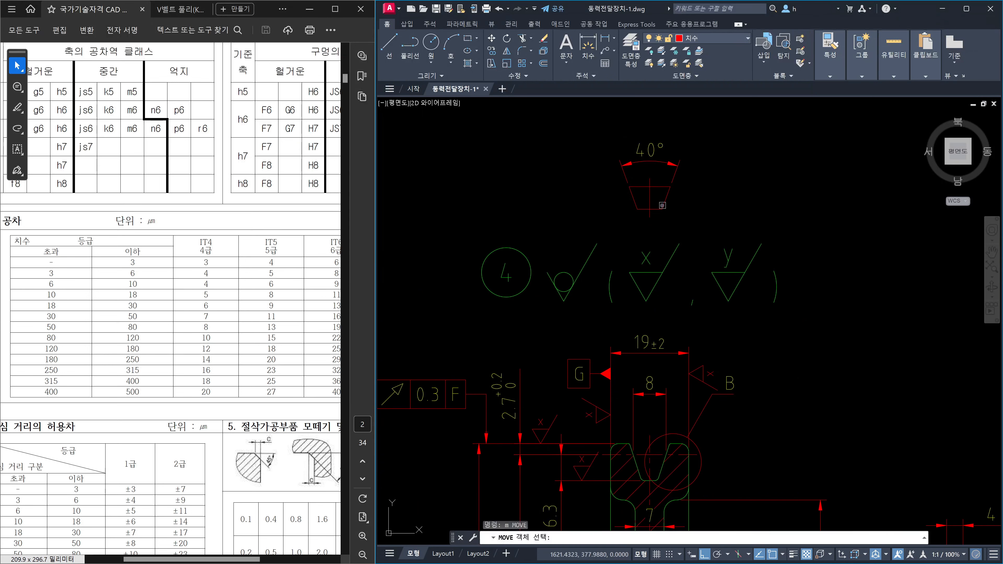
click(662, 205)
key(space)
click(799, 157)
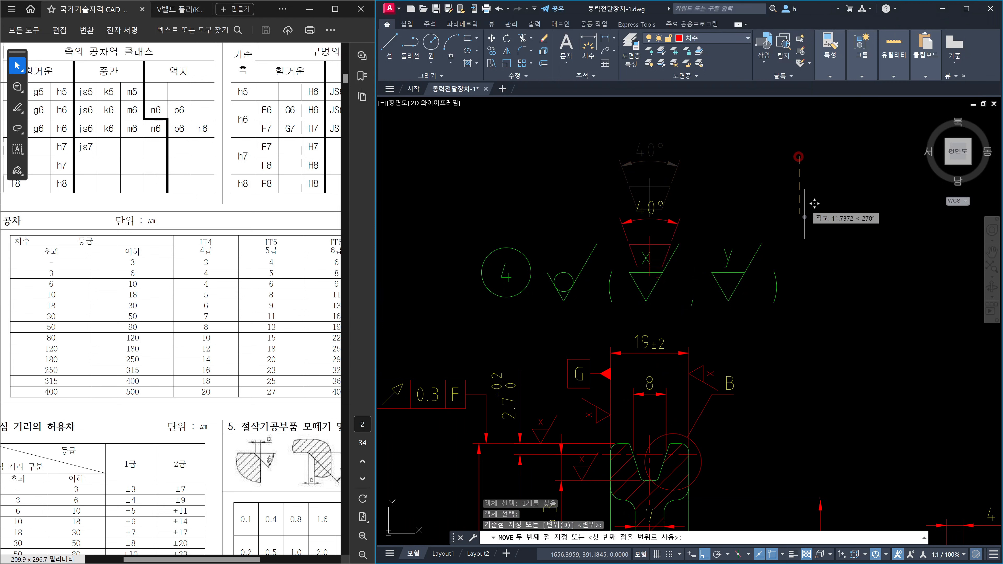
click(802, 391)
key(Escape)
Move the 40° V-belt section block further down into the pulley's V-groove and inspect its fit against the groove flanks
scroll(672, 420, up, 2)
click(650, 421)
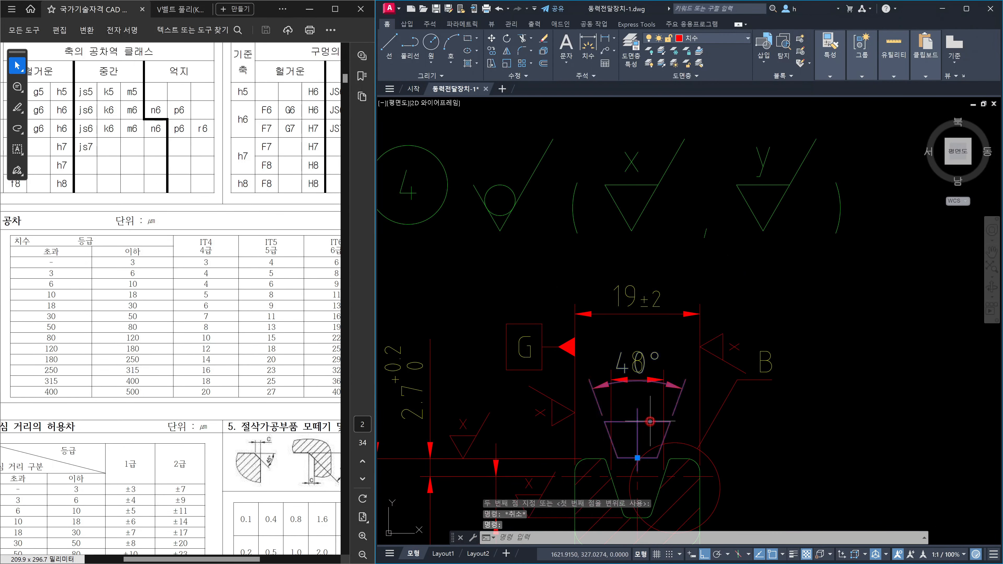
middle_drag(675, 420, 671, 282)
scroll(671, 283, up, 2)
key(Escape)
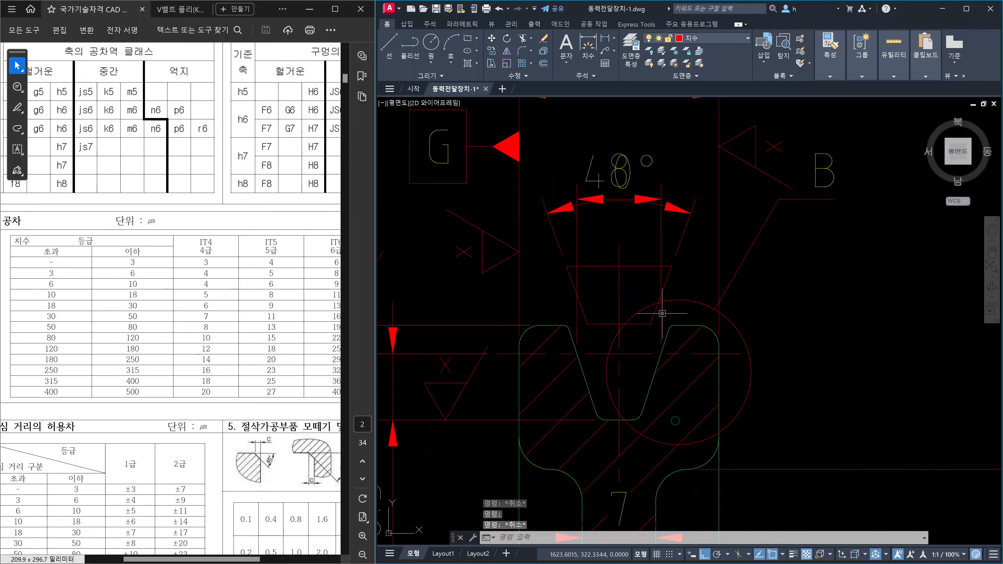
text(m)
key(Return)
click(667, 280)
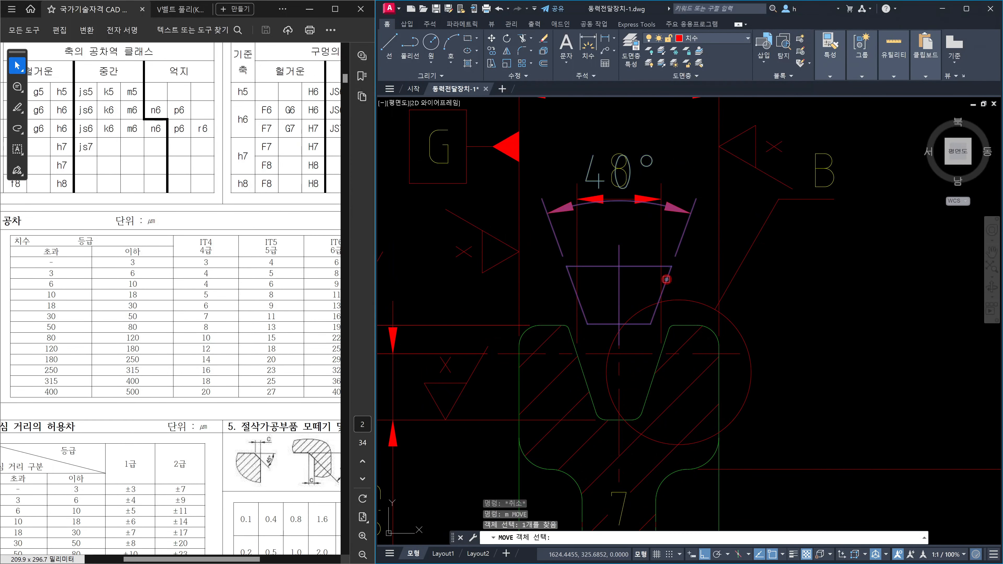
key(Return)
click(663, 290)
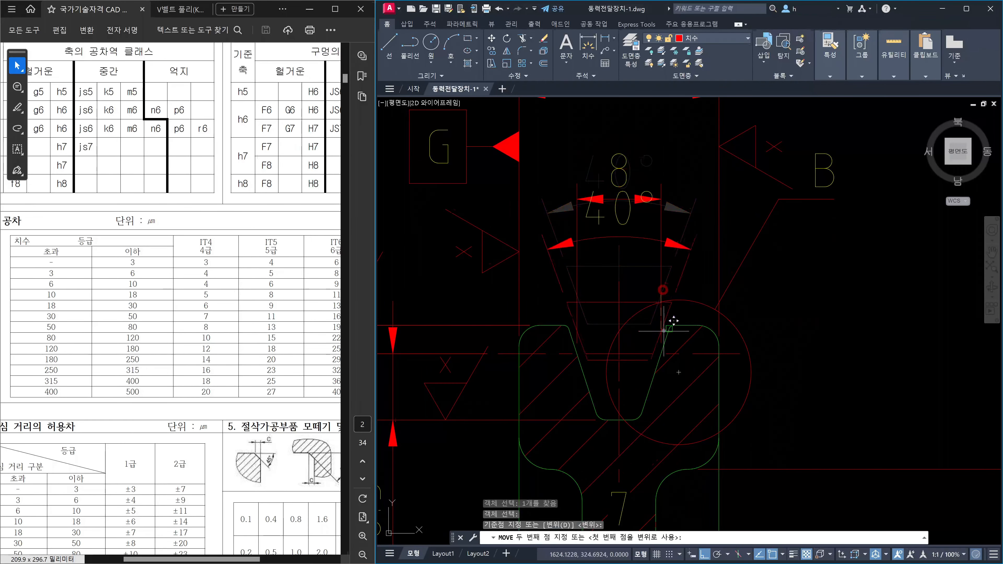
click(663, 353)
key(Escape)
scroll(537, 336, up, 2)
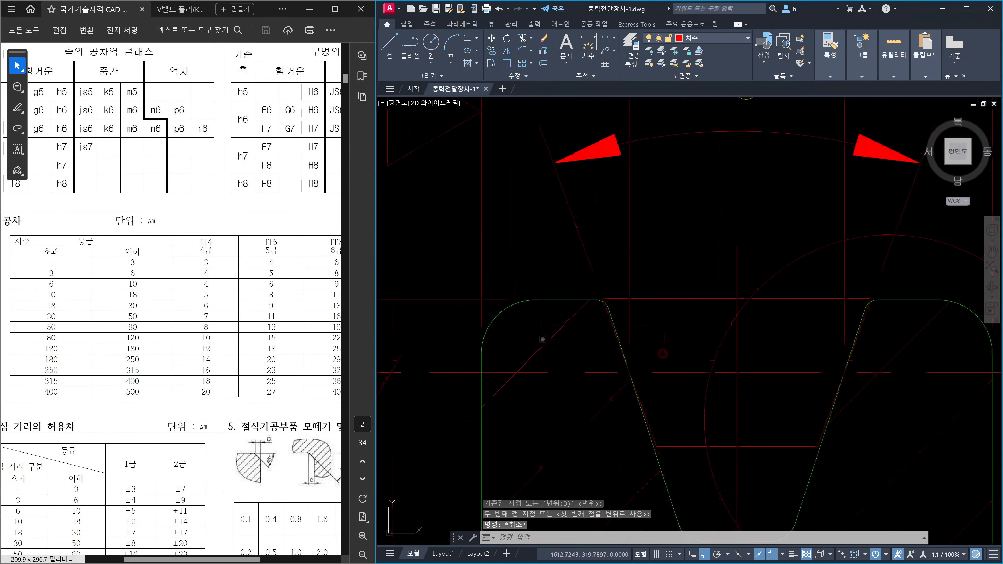
scroll(608, 341, up, 2)
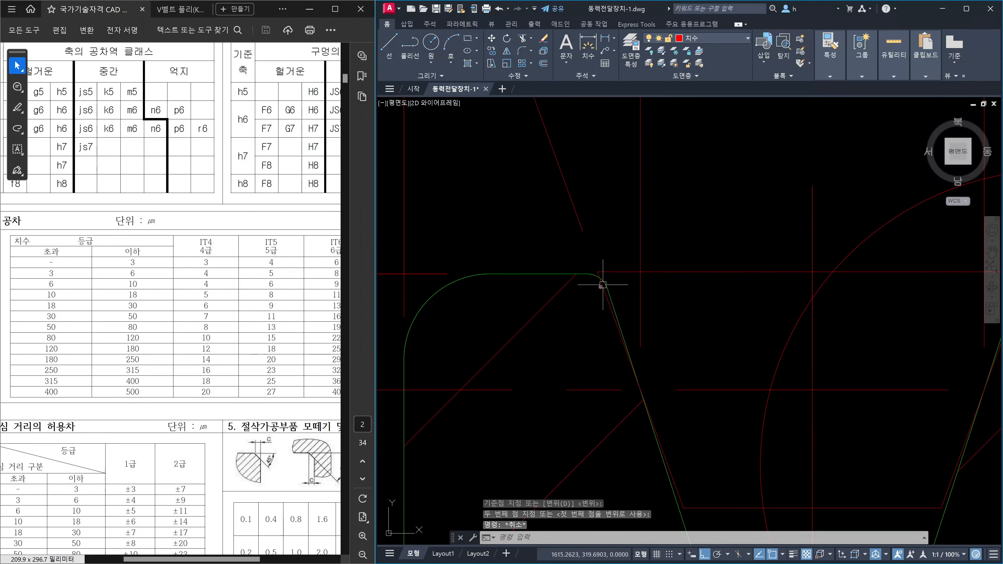
Compare the 40° V-belt section with the pulley's 36°±0.5° groove angle and examine how its upper corner meets the groove flank
scroll(638, 274, down, 2)
scroll(693, 255, down, 10)
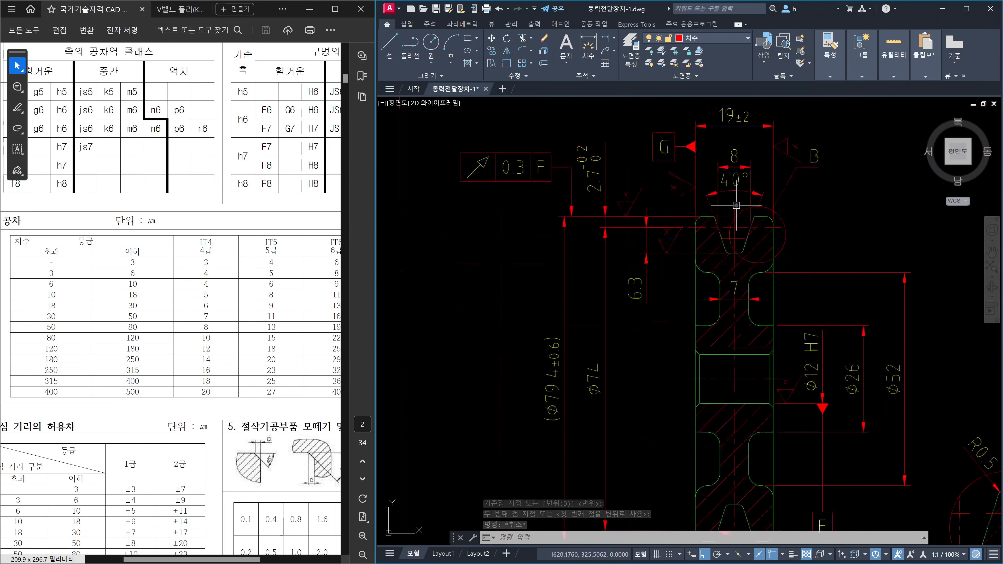
scroll(737, 418, up, 3)
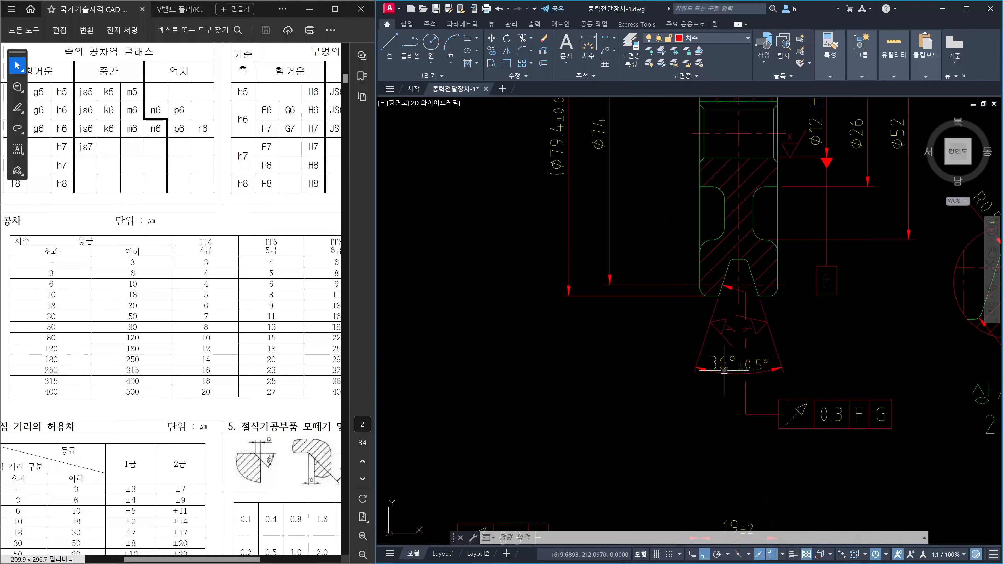
scroll(750, 234, up, 3)
scroll(711, 226, up, 4)
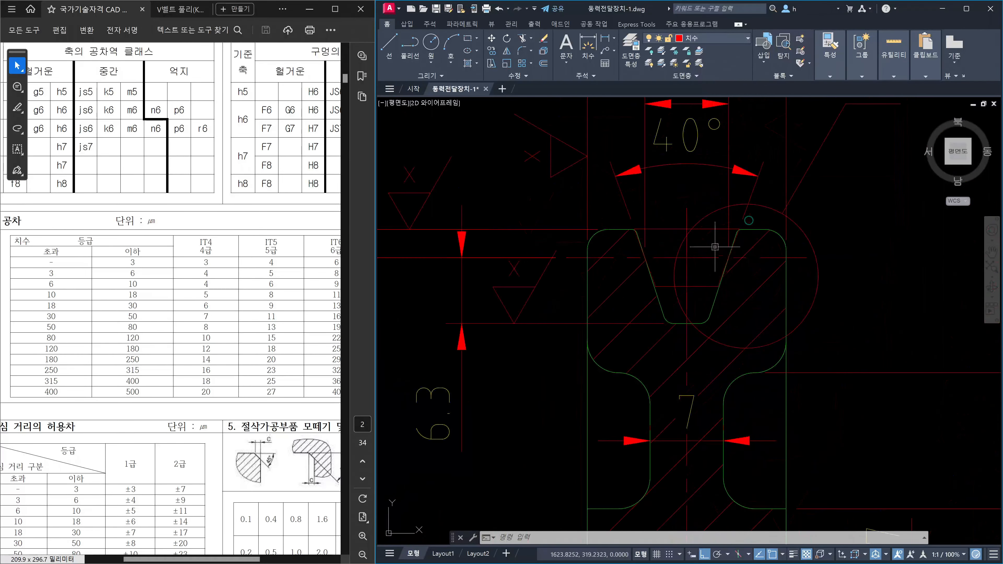
click(666, 234)
click(663, 218)
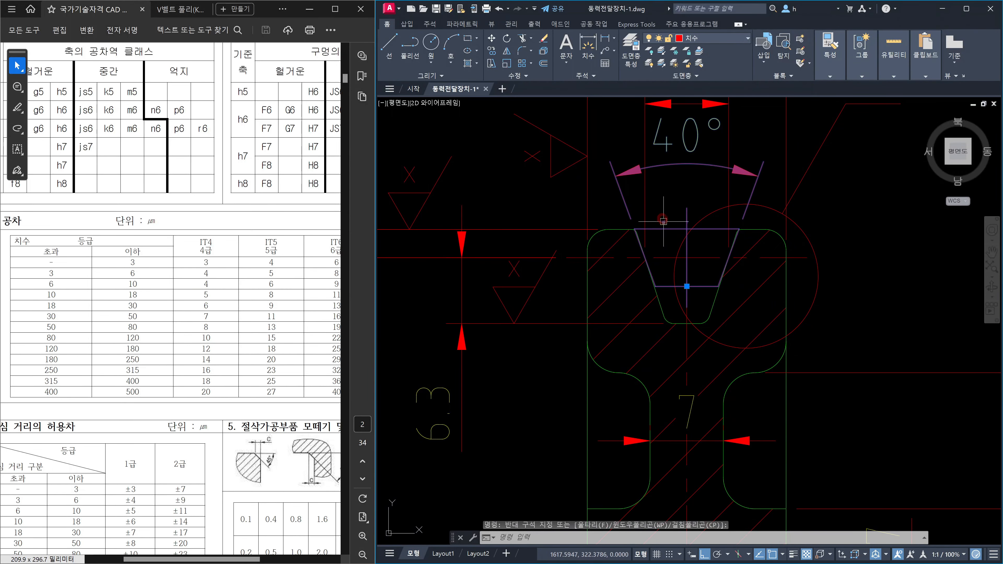
scroll(648, 225, up, 3)
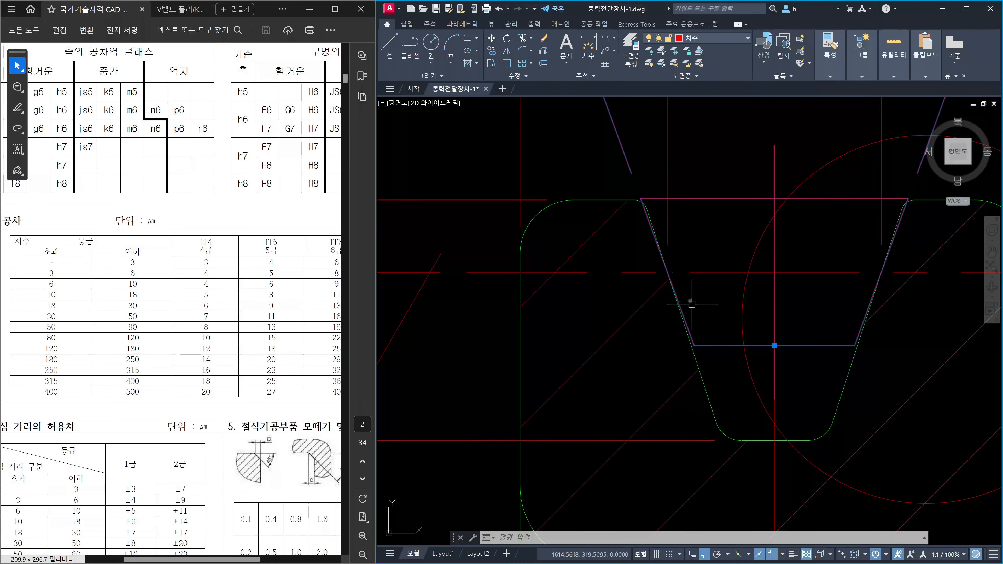
scroll(651, 230, up, 3)
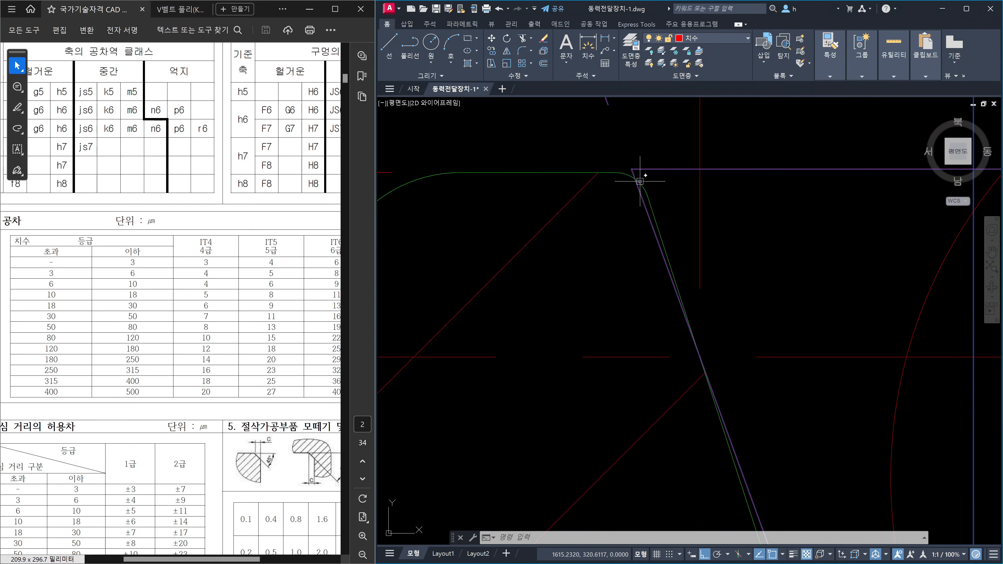
Highlight the pulley's outer rim edge beside the groove together with the 0.3 F circular runout frame that controls it, then clear the selection
click(567, 173)
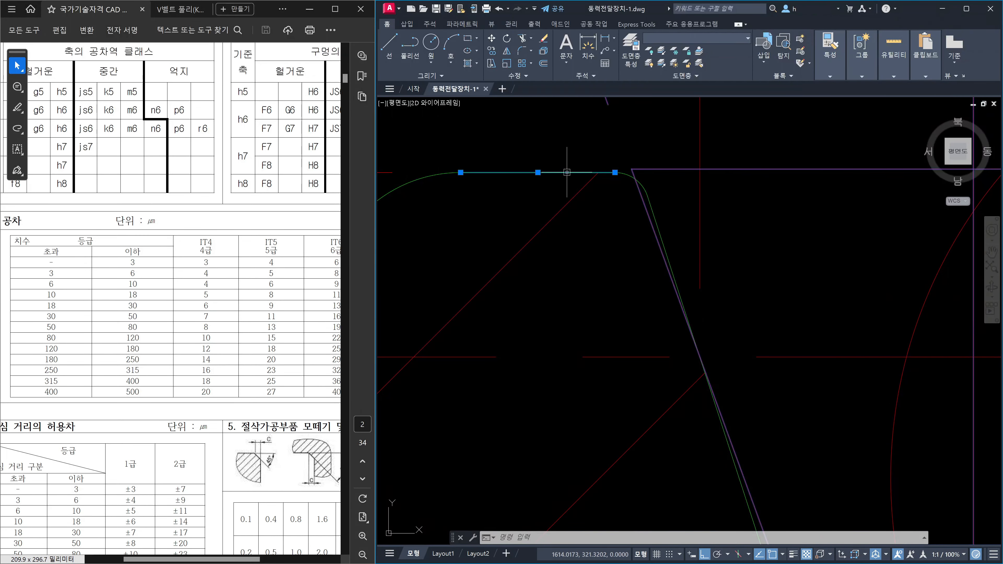
scroll(566, 173, down, 10)
mouse_move(569, 175)
middle_down()
mouse_move(602, 206)
mouse_move(691, 228)
middle_up()
middle_drag(529, 196, 742, 253)
click(592, 240)
click(530, 178)
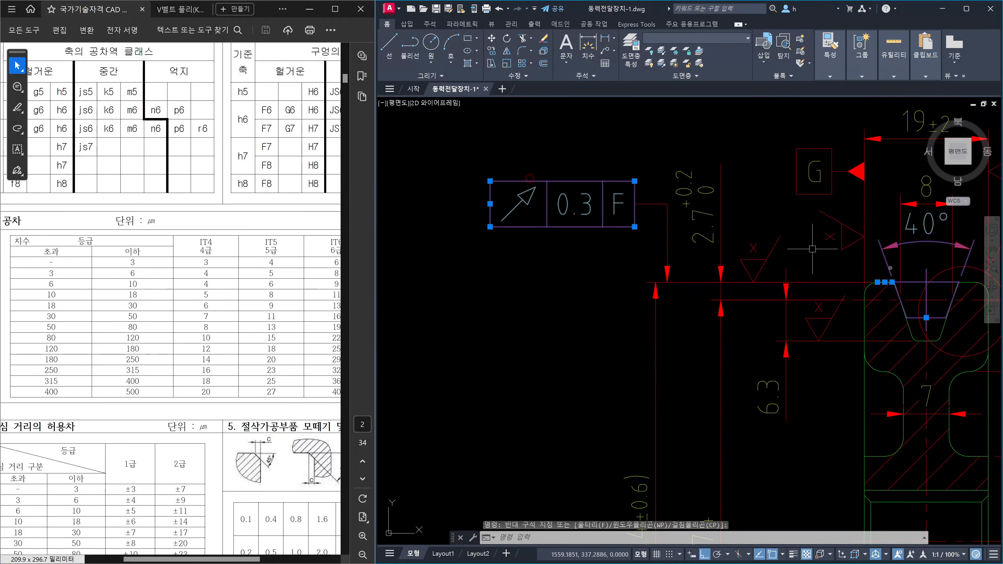
key(Escape)
Delete the 40° V-belt section block from the upper pulley's groove
scroll(944, 284, up, 2)
middle_drag(945, 283, 836, 289)
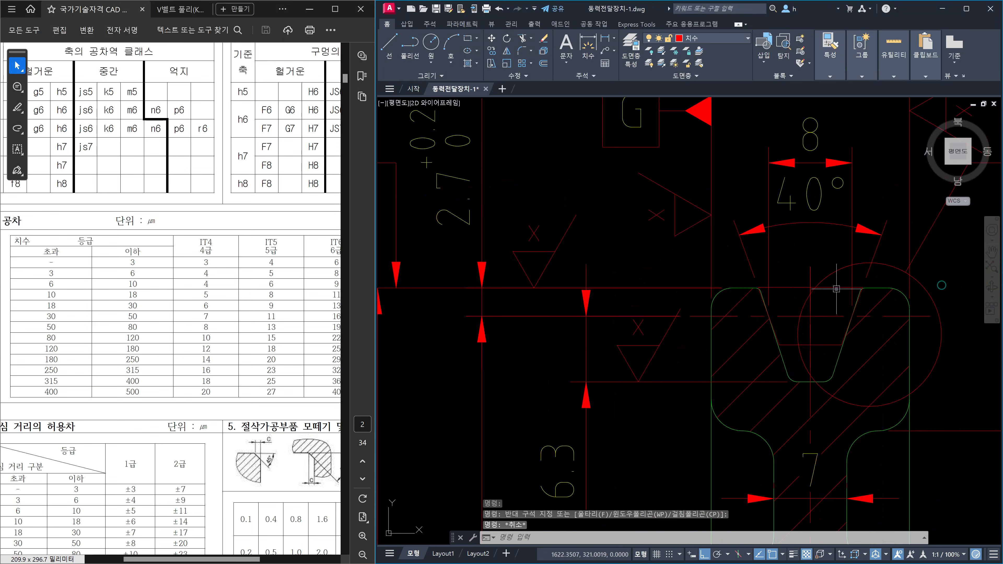
click(837, 289)
key(Delete)
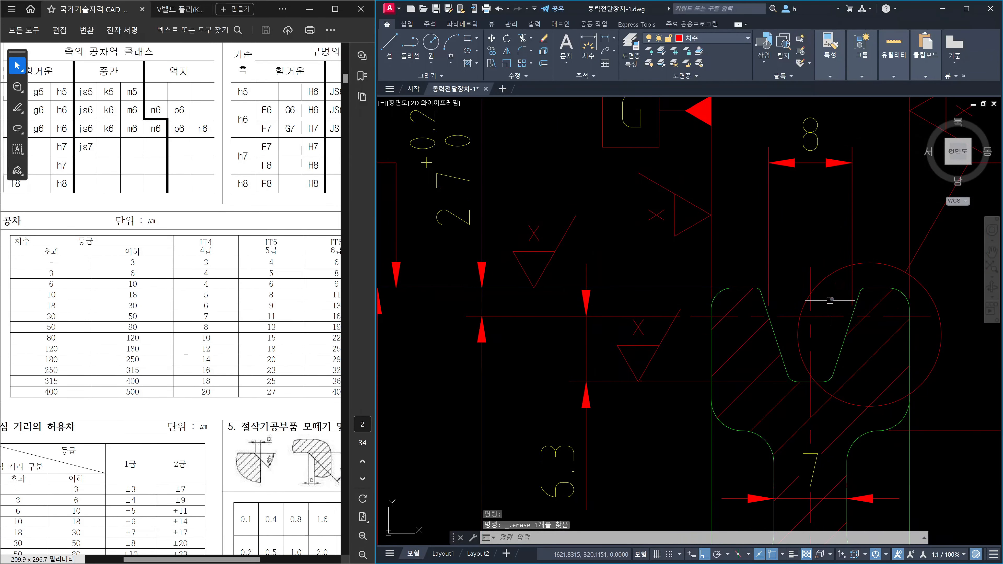
Review the whole V-belt pulley drawing, highlighting the Ø74 pitch diameter dimension and checking the groove and its 0.3 F G runout frame
scroll(860, 317, down, 10)
mouse_move(849, 315)
middle_down()
mouse_move(777, 302)
mouse_move(684, 351)
middle_up()
scroll(733, 335, up, 5)
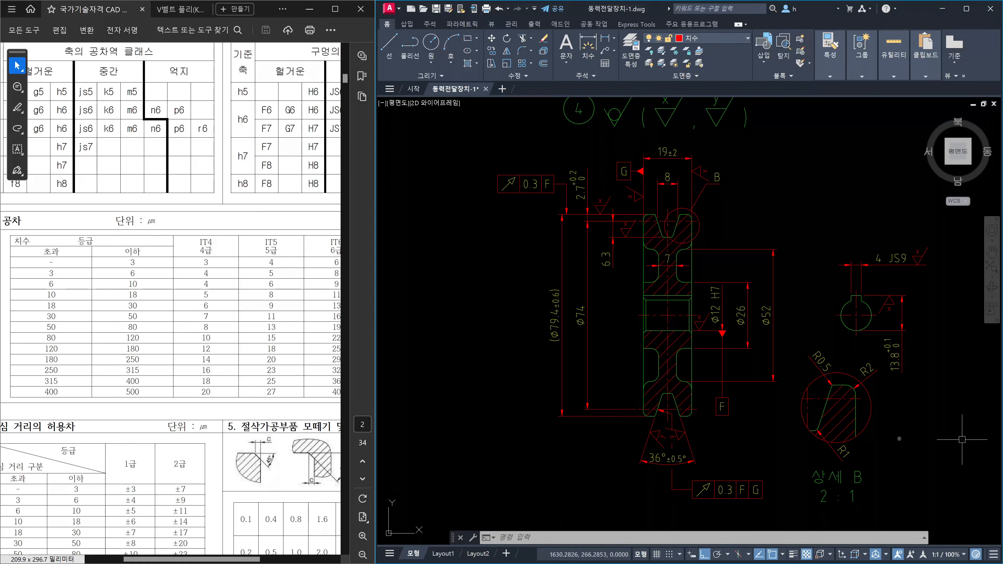
click(592, 346)
click(584, 339)
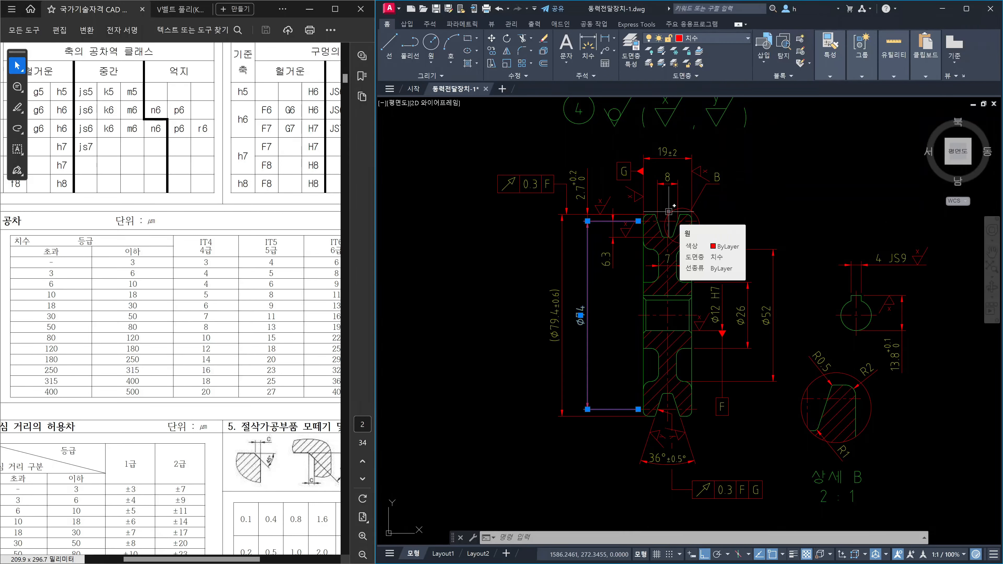
key(Escape)
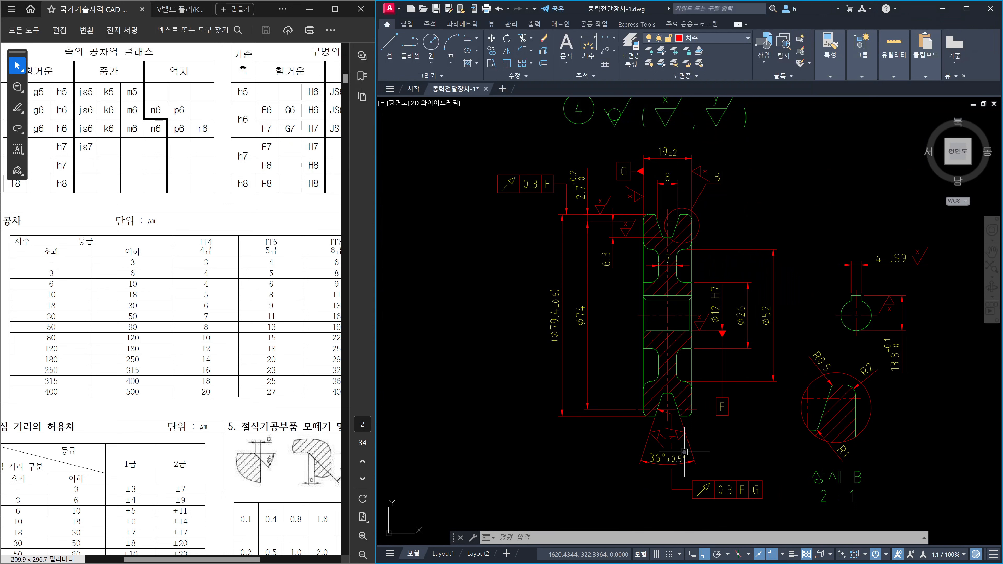
middle_drag(808, 290, 810, 308)
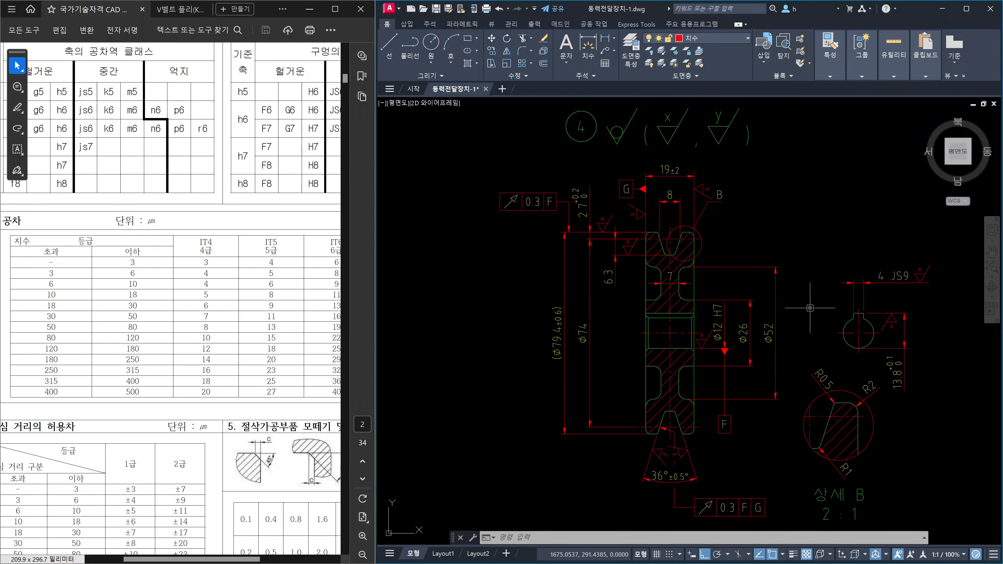